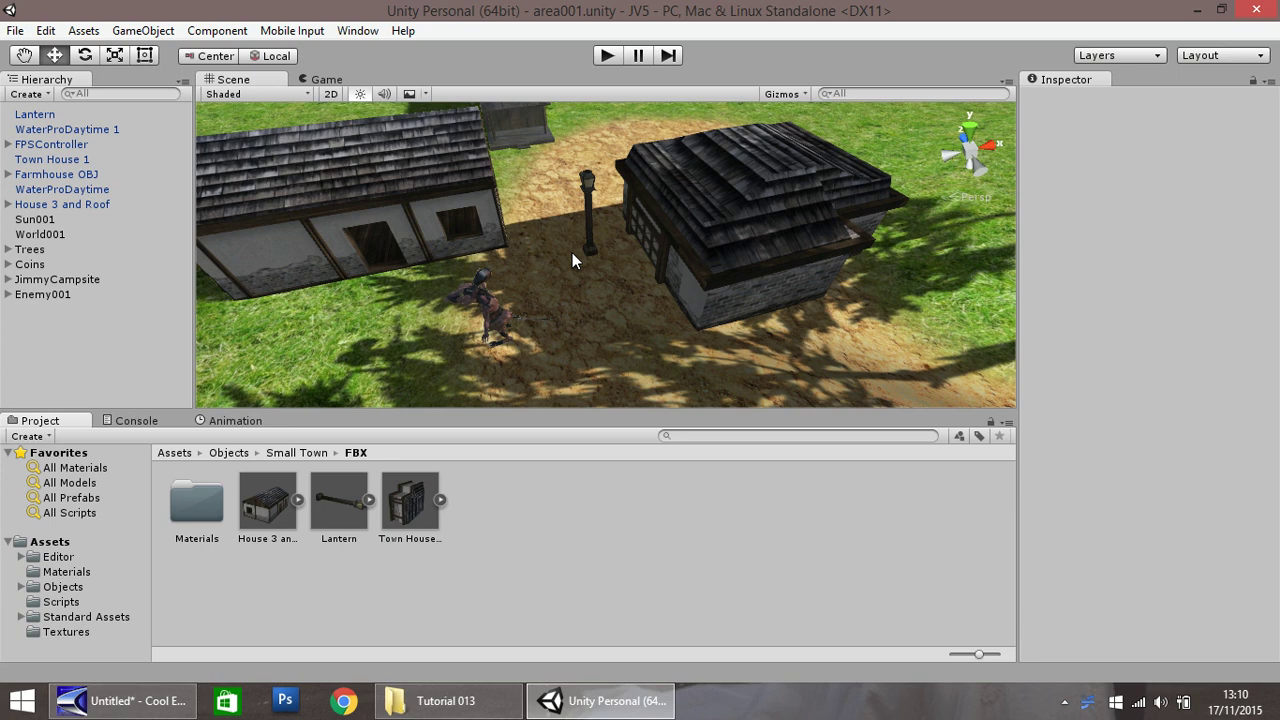
Add a point light to the scene and make it a child of the Lantern object.
left_click(590, 185)
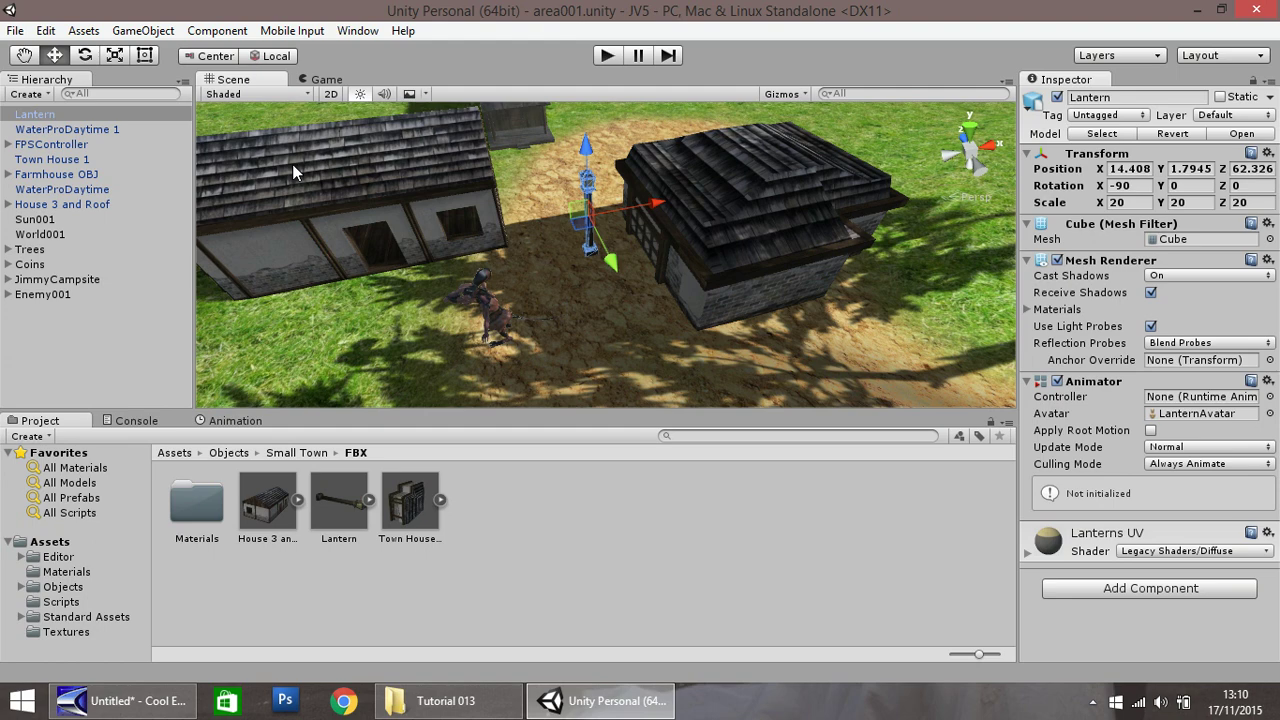
left_click(157, 31)
mouse_move(177, 134)
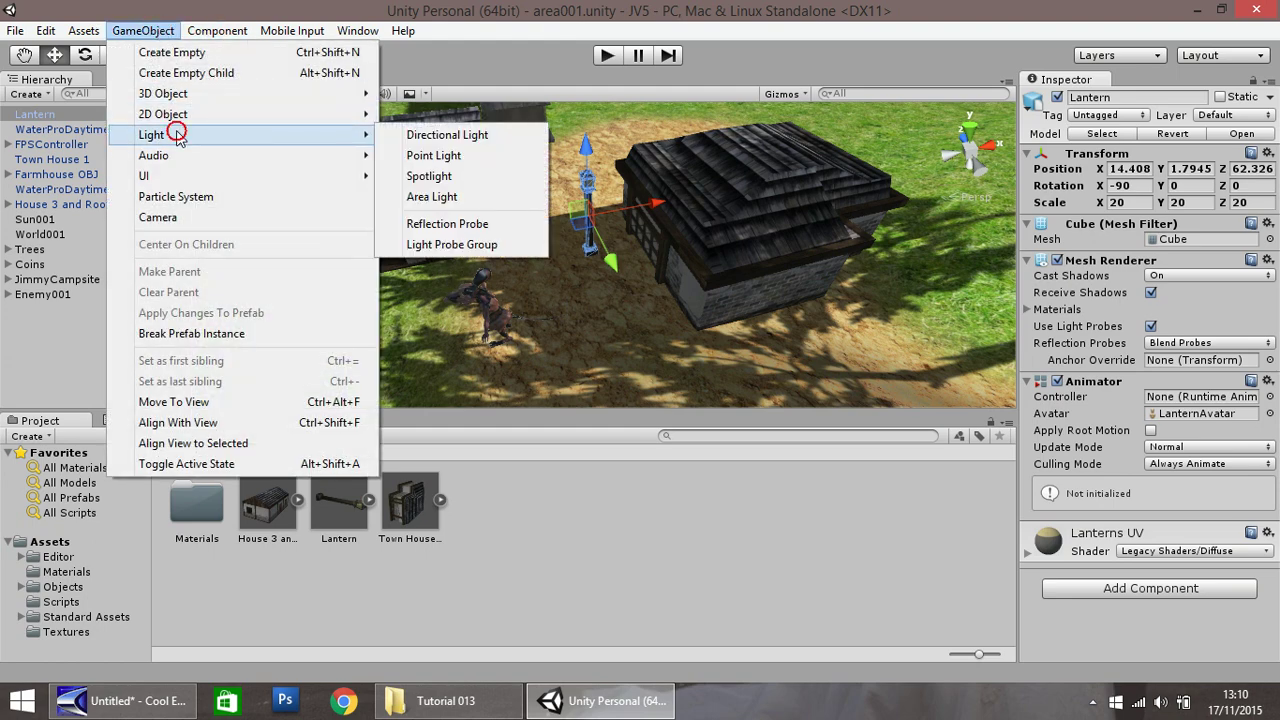
left_click(455, 157)
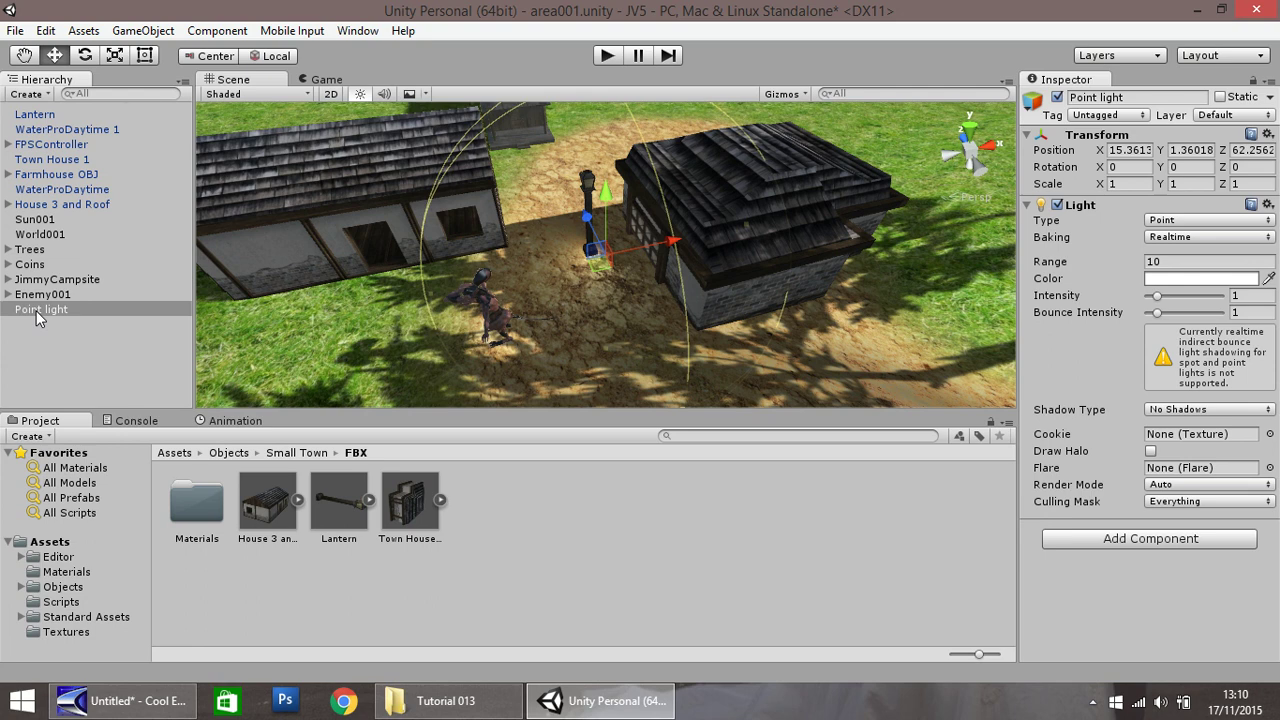
left_click_drag(36, 311, 36, 116)
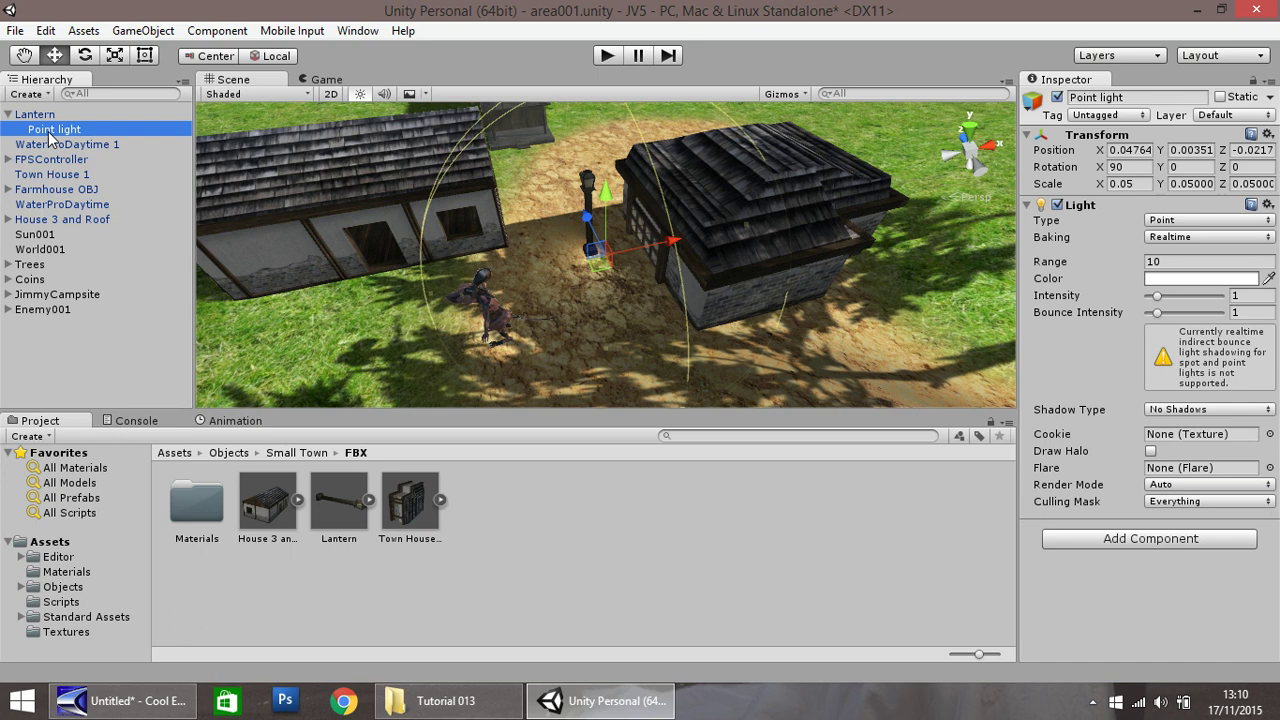
Rename the lantern's point light as Light001.
right_click(45, 128)
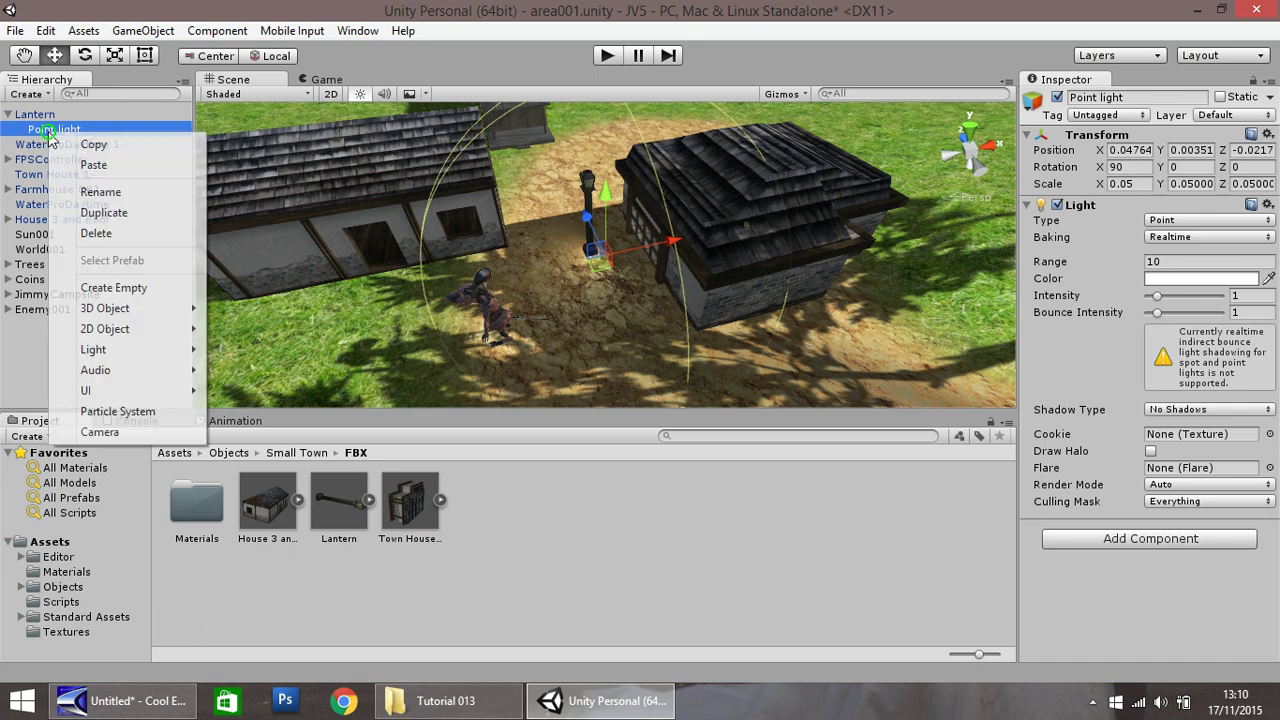
left_click(98, 193)
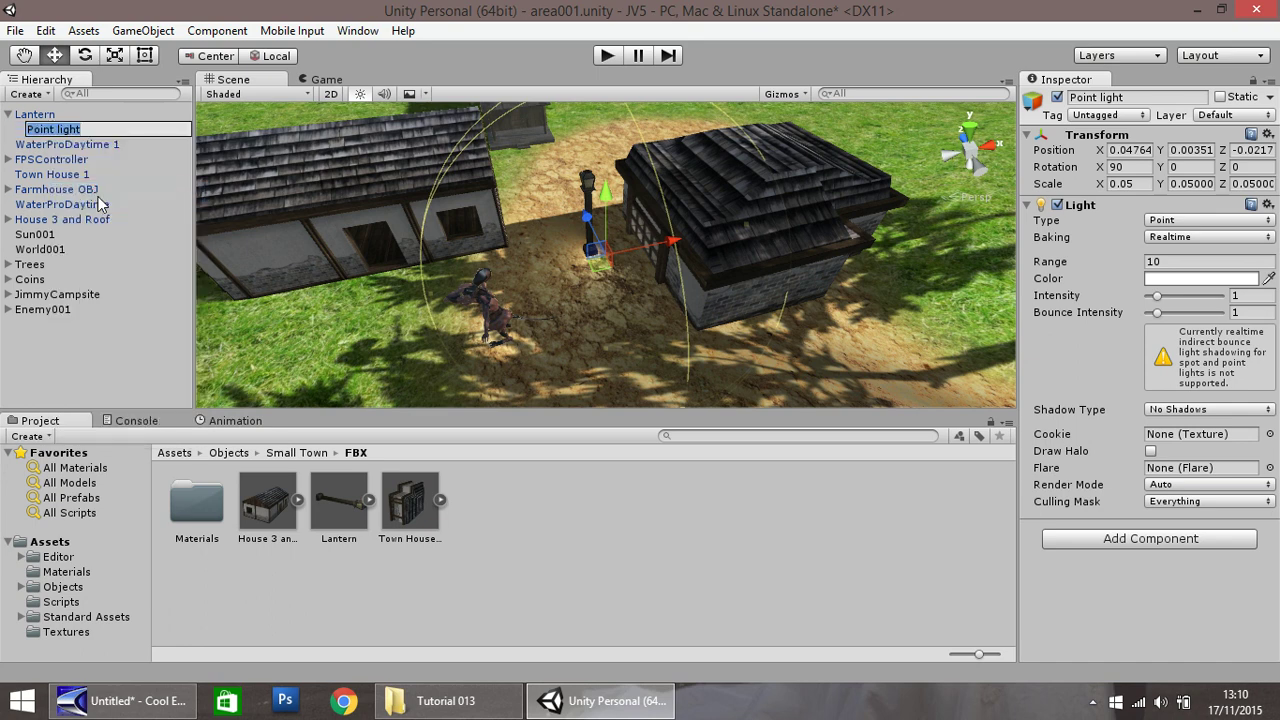
type("Light001")
key("Return")
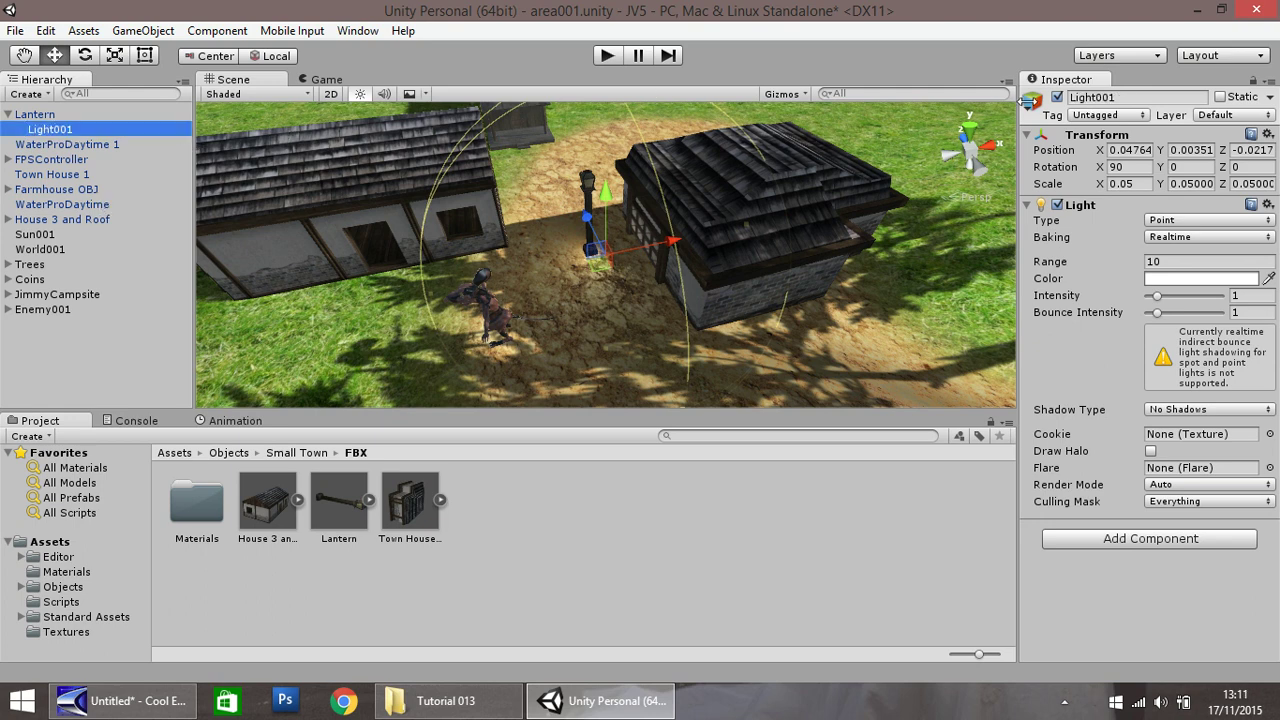
Set Light001's X, Y and Z position to 0 to align it with the lantern's origin.
left_click(1128, 150)
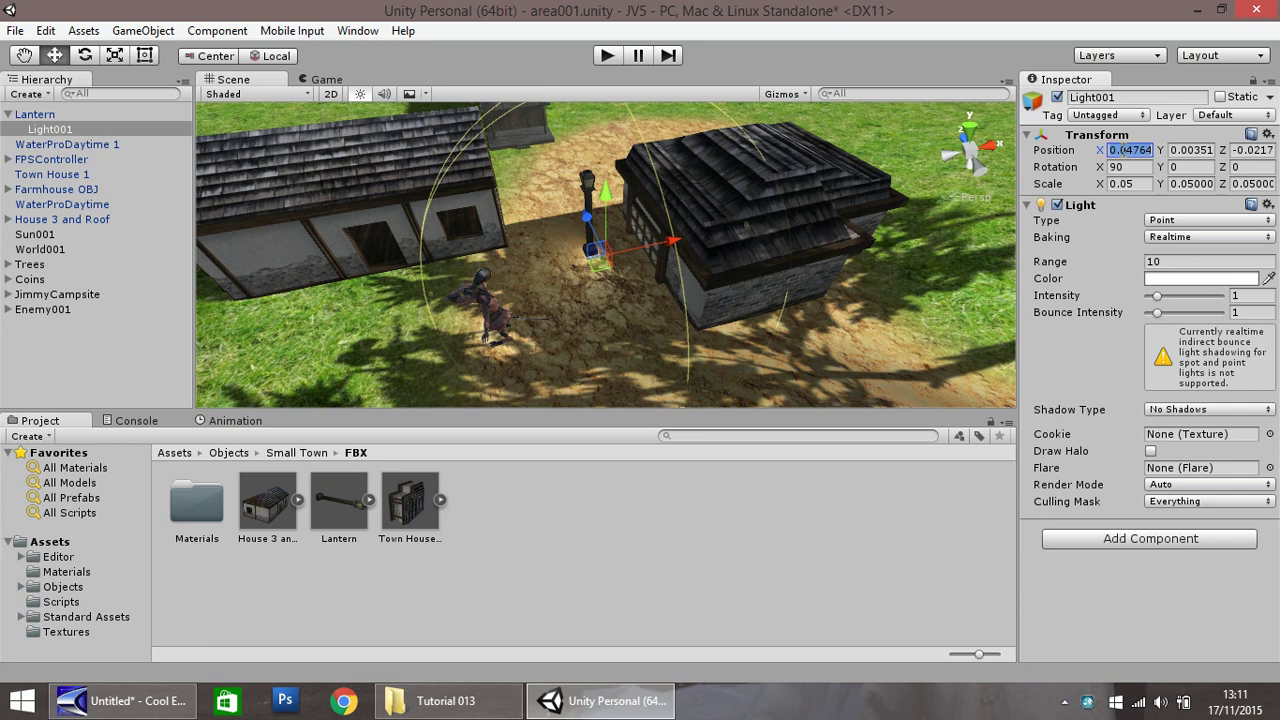
type("0")
left_click(1144, 150)
type("0")
left_click(1228, 150)
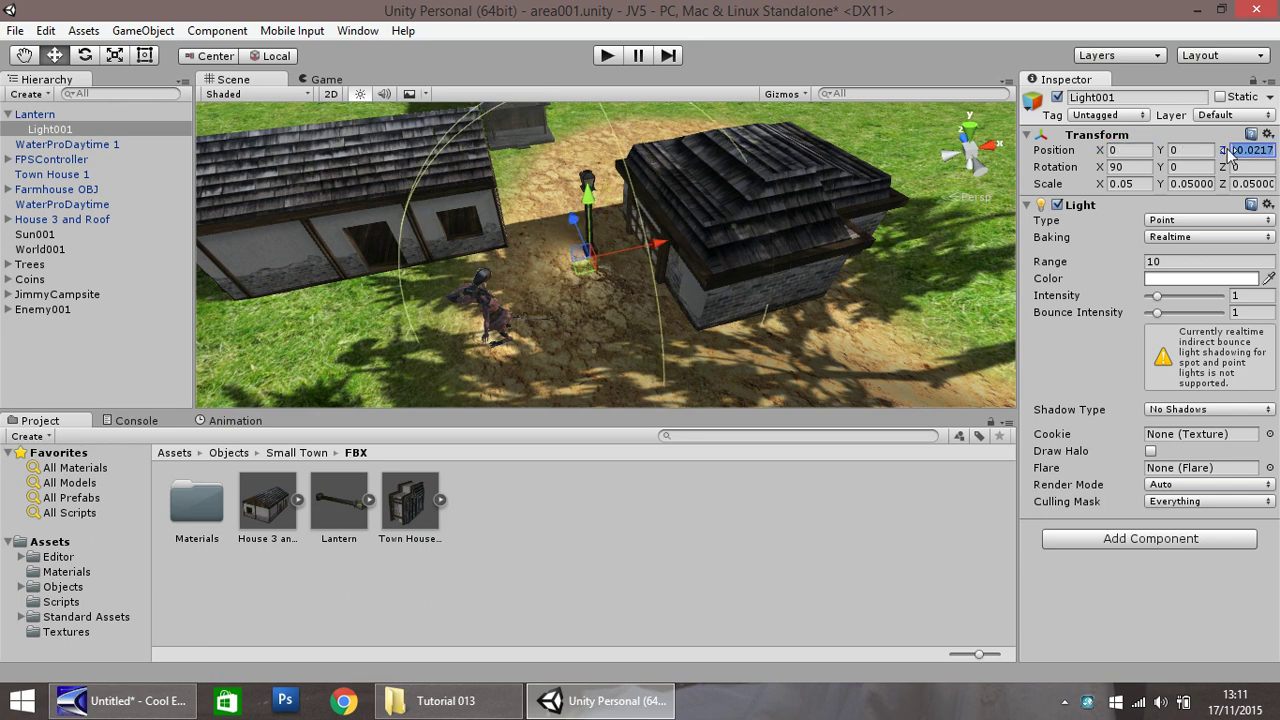
type("0")
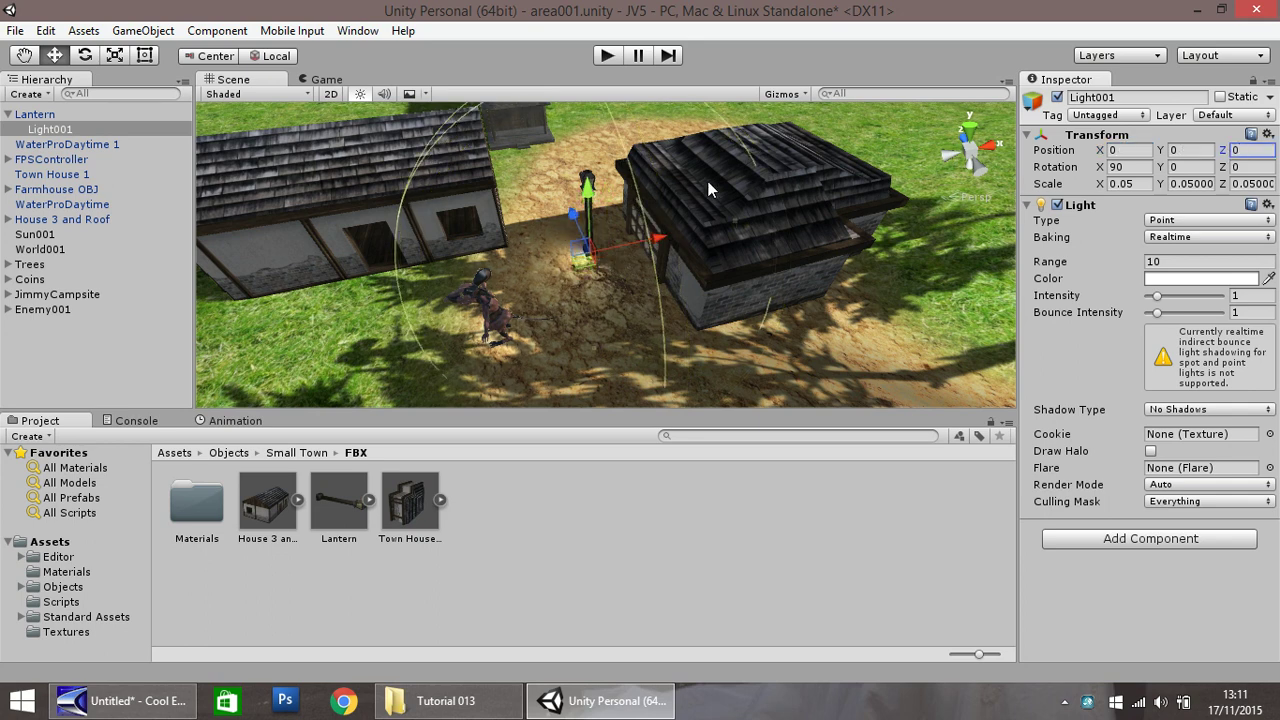
Raise Light001 along the lantern post to the lamp head, at a Z position of about 0.246.
left_click(587, 198)
left_click_drag(587, 198, 589, 140)
scroll(580, 204, "up", 5)
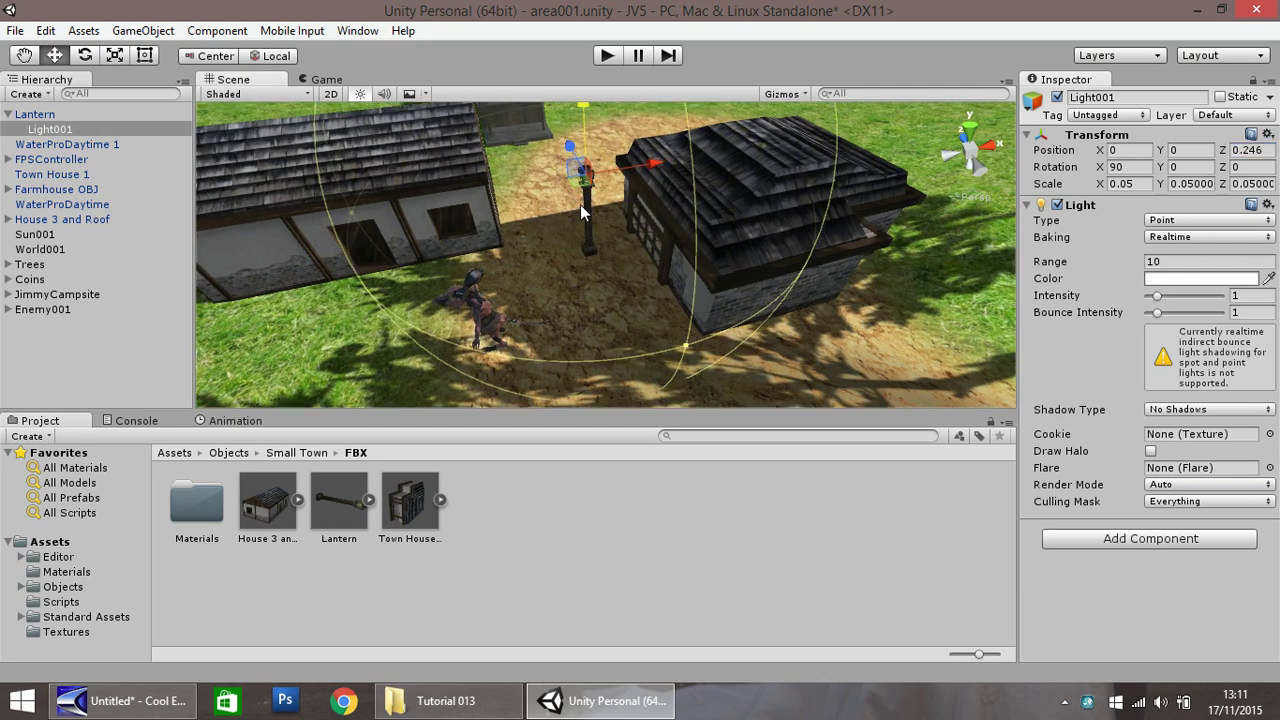
Set Light001's range to 15.
left_click(23, 55)
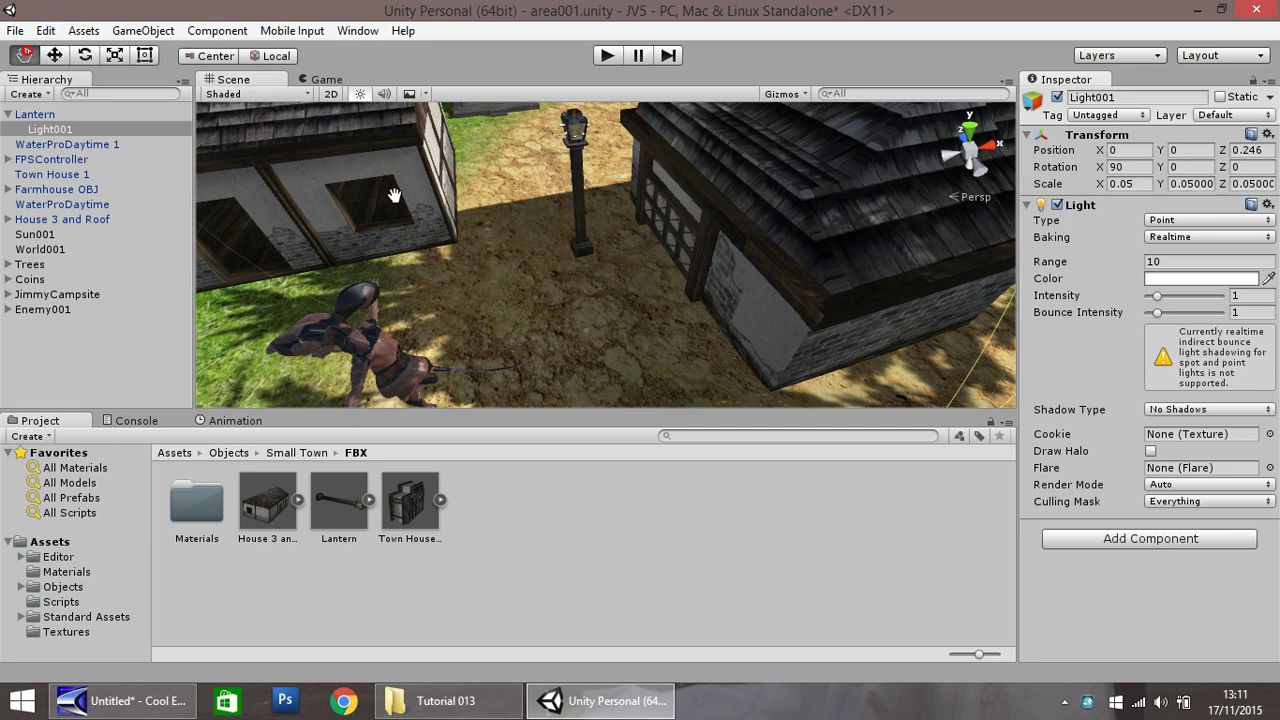
left_click_drag(480, 204, 407, 367)
left_click_drag(480, 260, 650, 385, "alt")
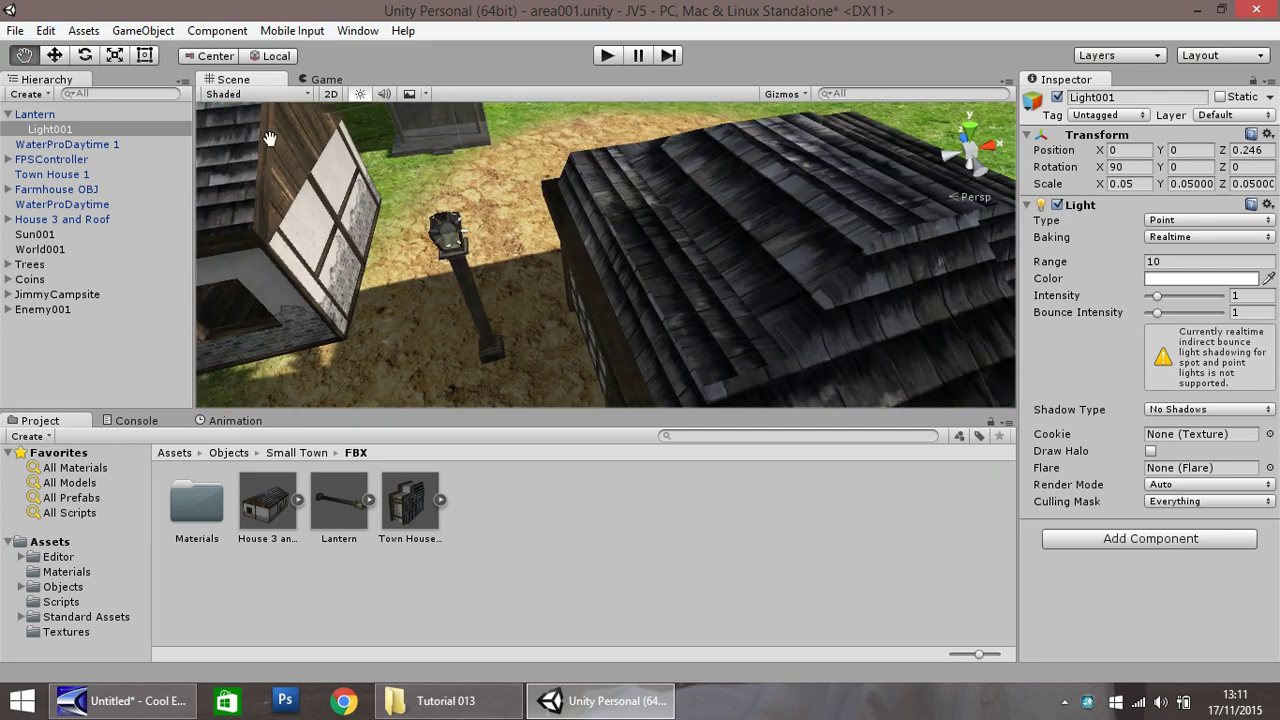
left_click(54, 56)
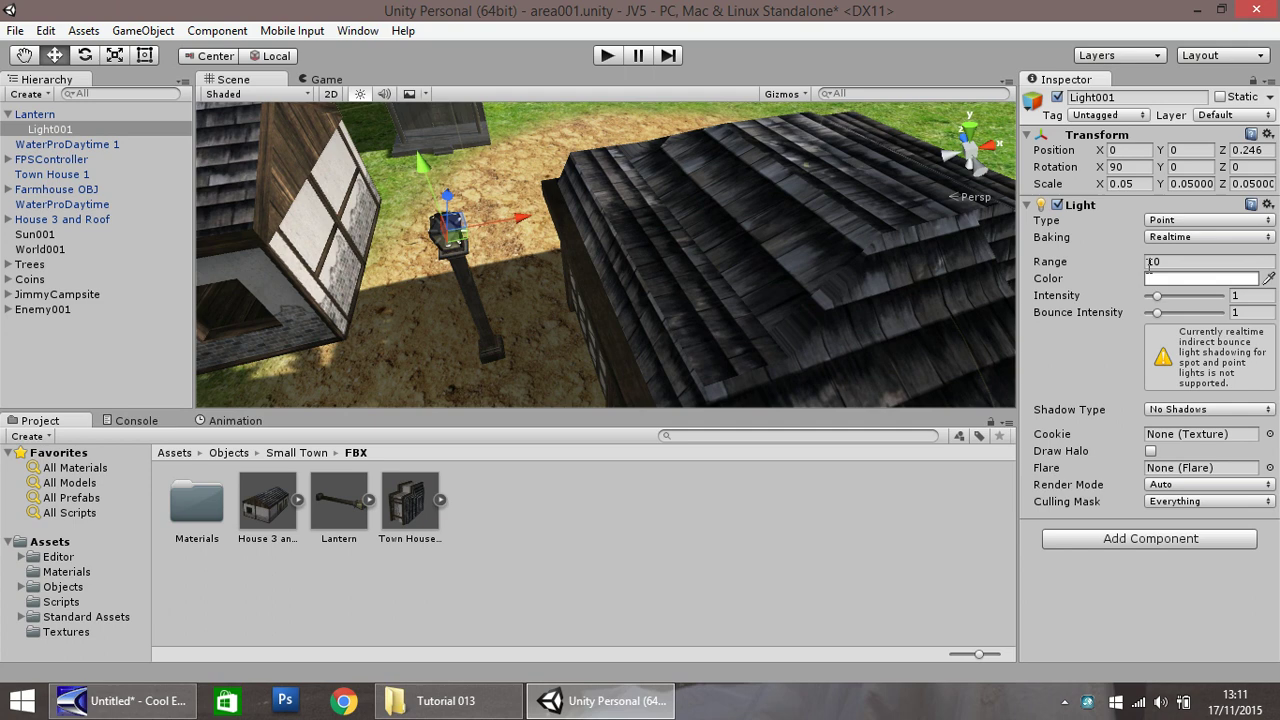
left_click(1187, 260)
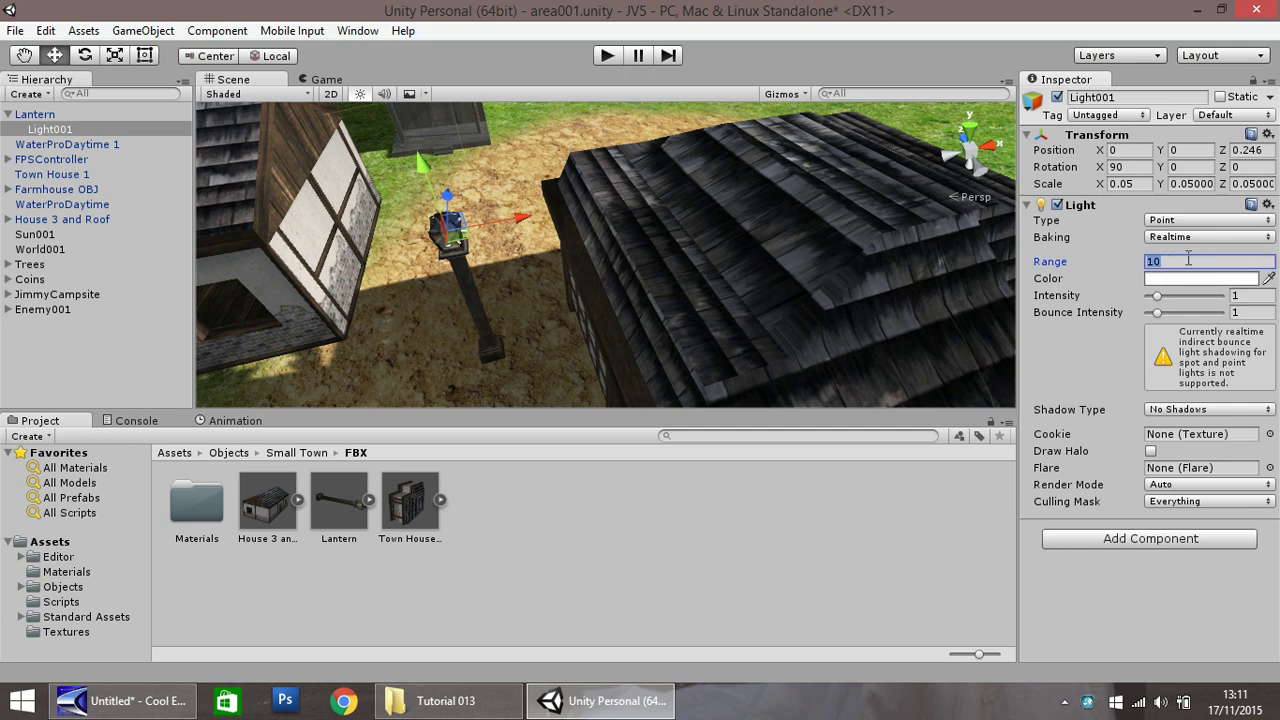
type("20")
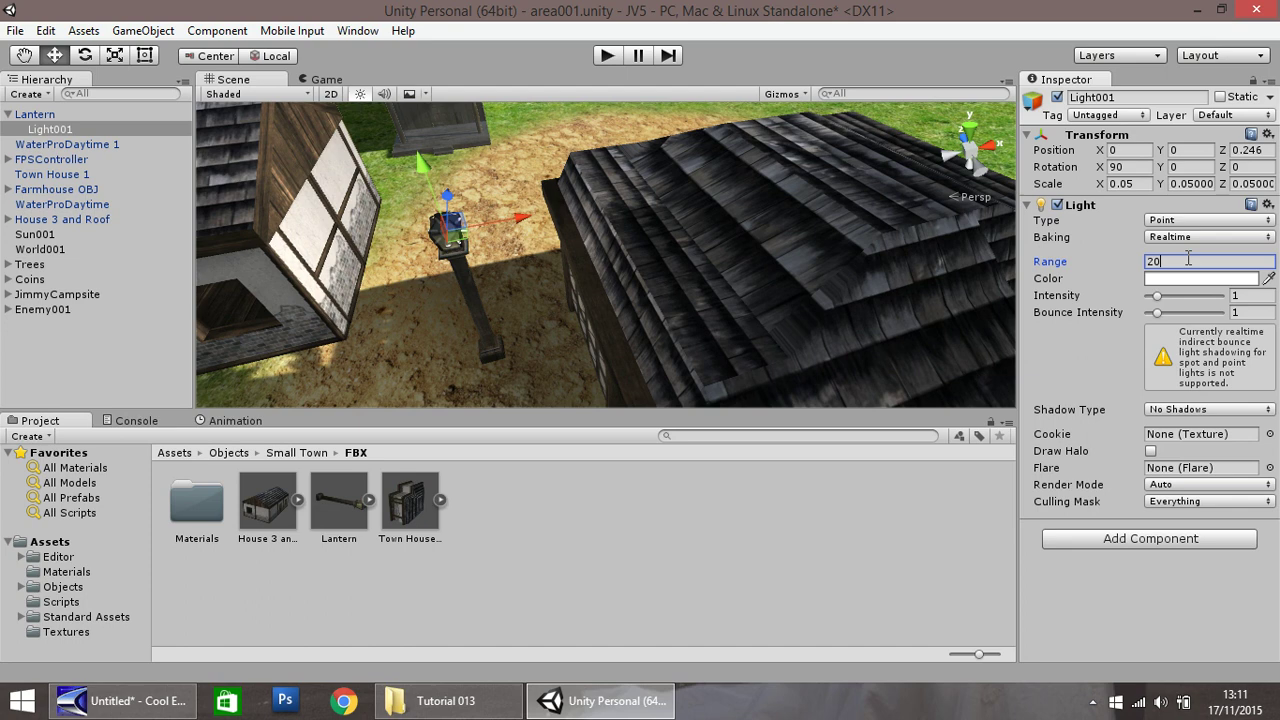
key("BackSpace")
key("BackSpace")
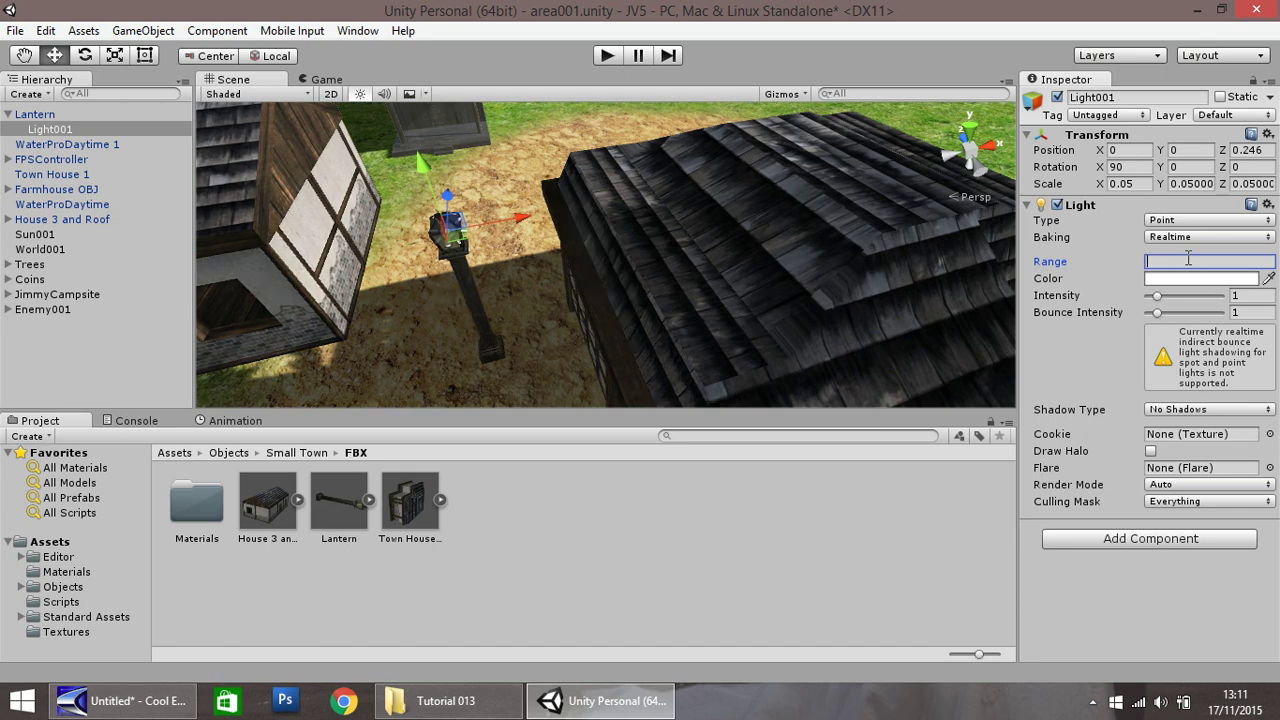
type("15")
Set Light001's intensity to 5 and shift the light to about Y 0.014, Z 0.273 at the lamp head.
left_click(1158, 297)
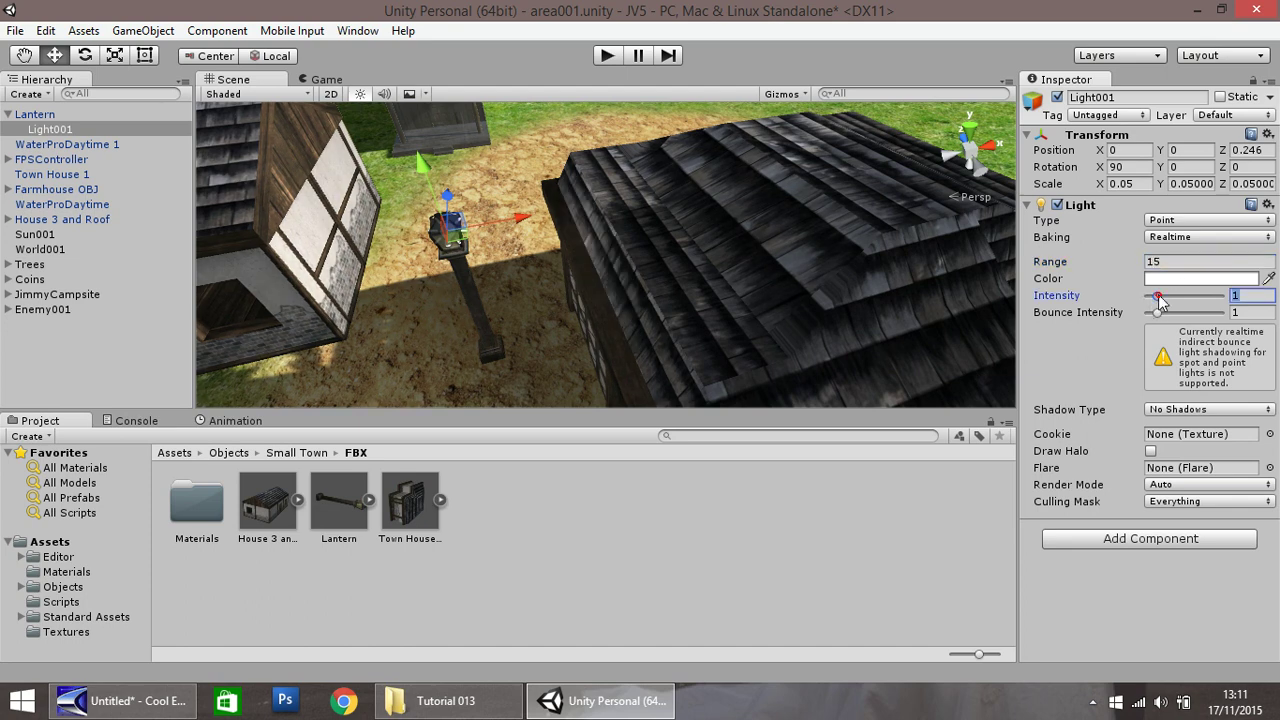
left_click_drag(1160, 301, 1197, 302)
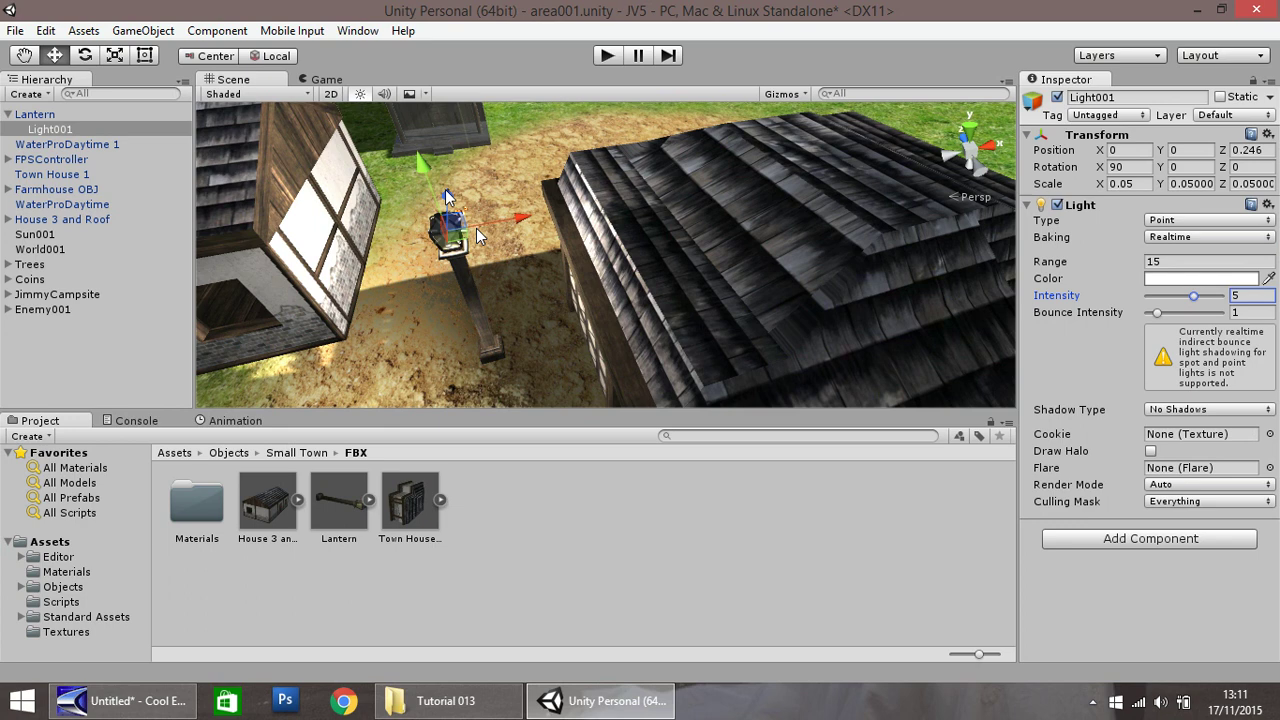
left_click_drag(447, 197, 422, 186)
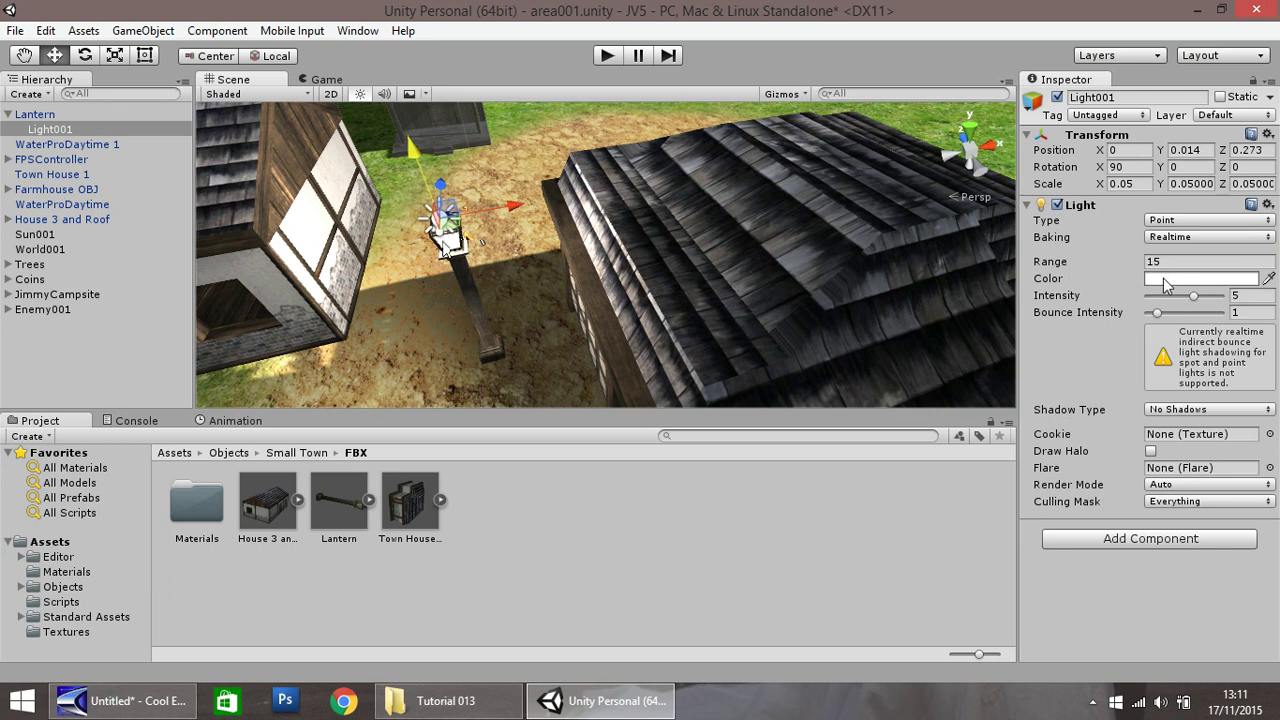
Change Light001's color to a dark amber of about R 92, G 67, B 0.
left_click(1202, 281)
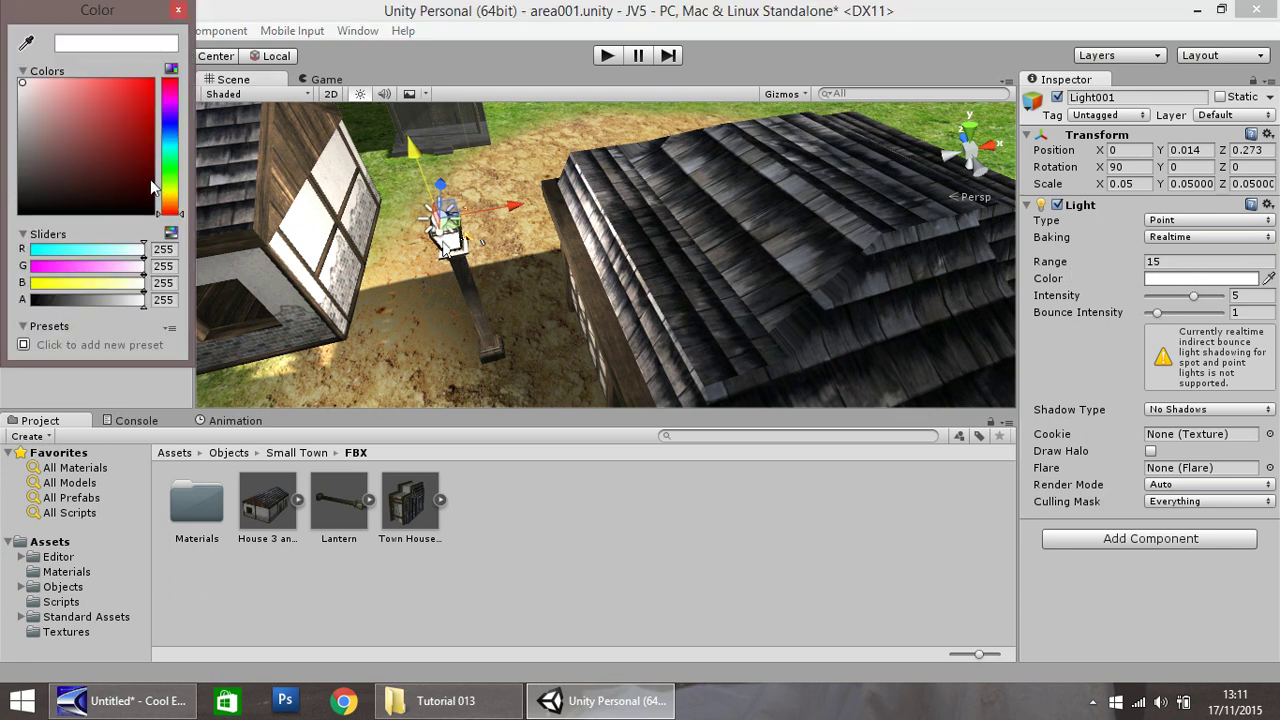
left_click(170, 195)
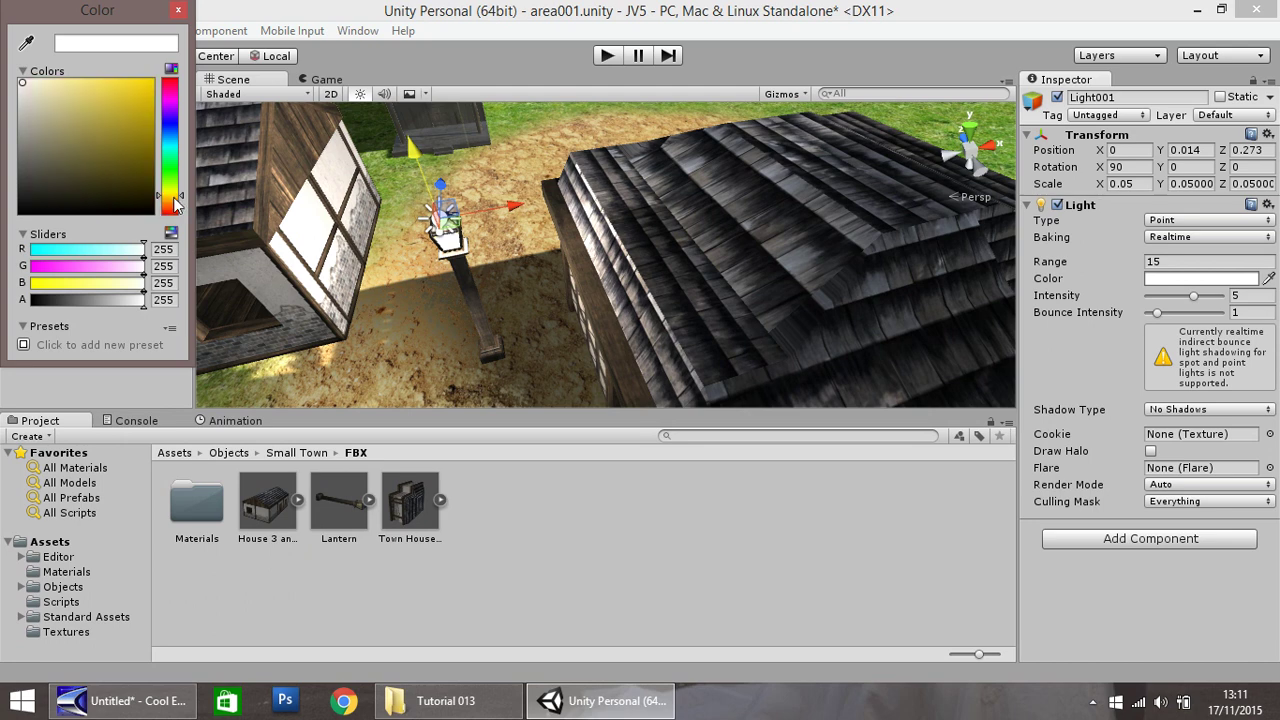
left_click(87, 101)
left_click(118, 131)
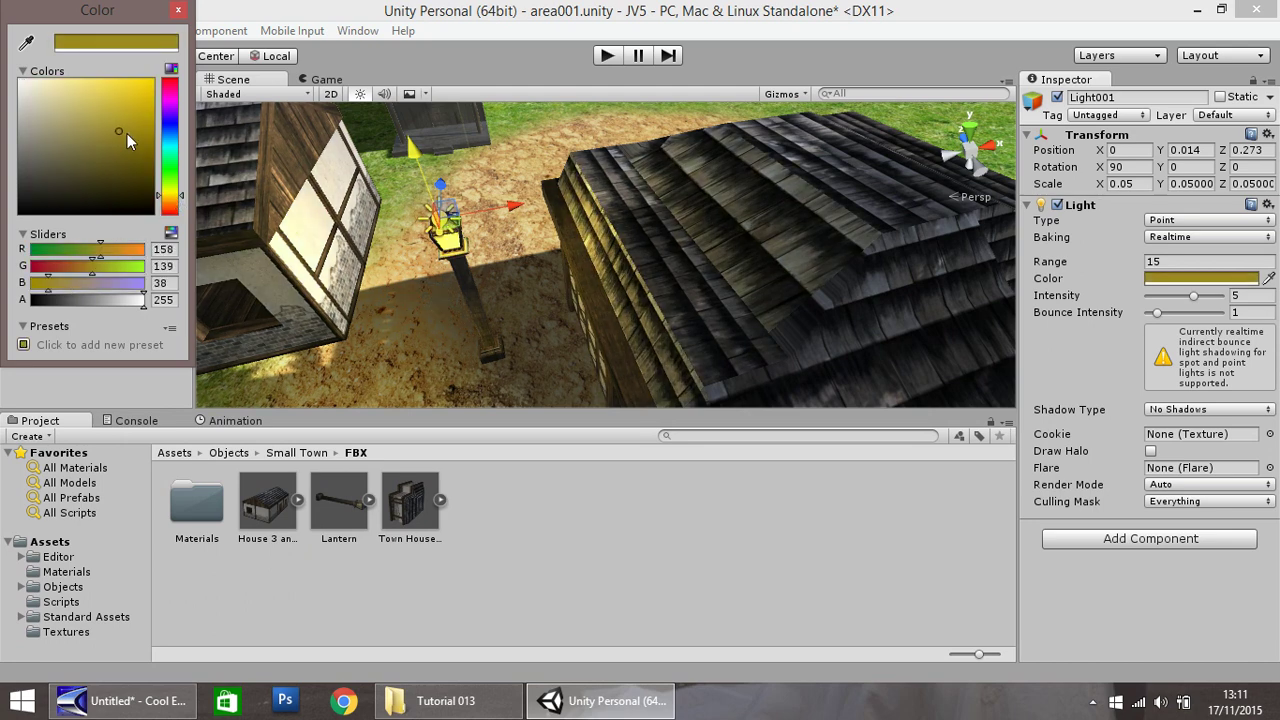
mouse_move(127, 133)
left_mouse_down()
mouse_move(179, 149)
mouse_move(176, 213)
left_mouse_up()
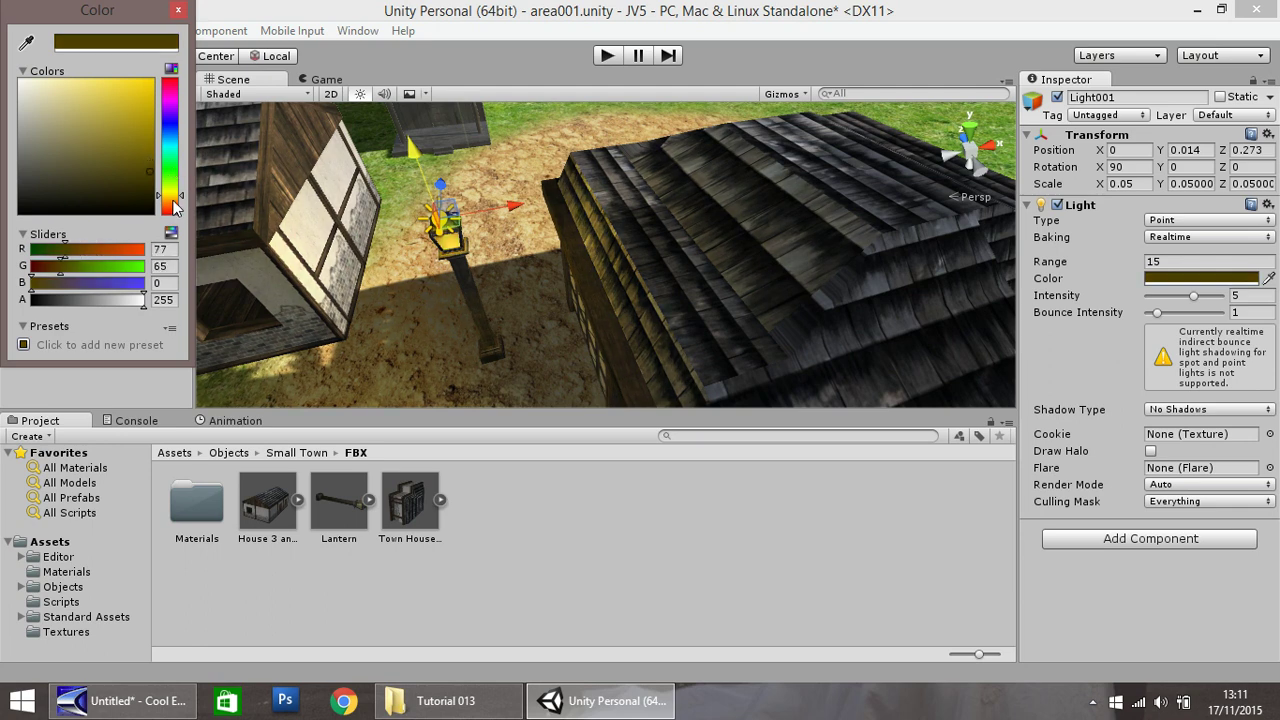
left_click(170, 196)
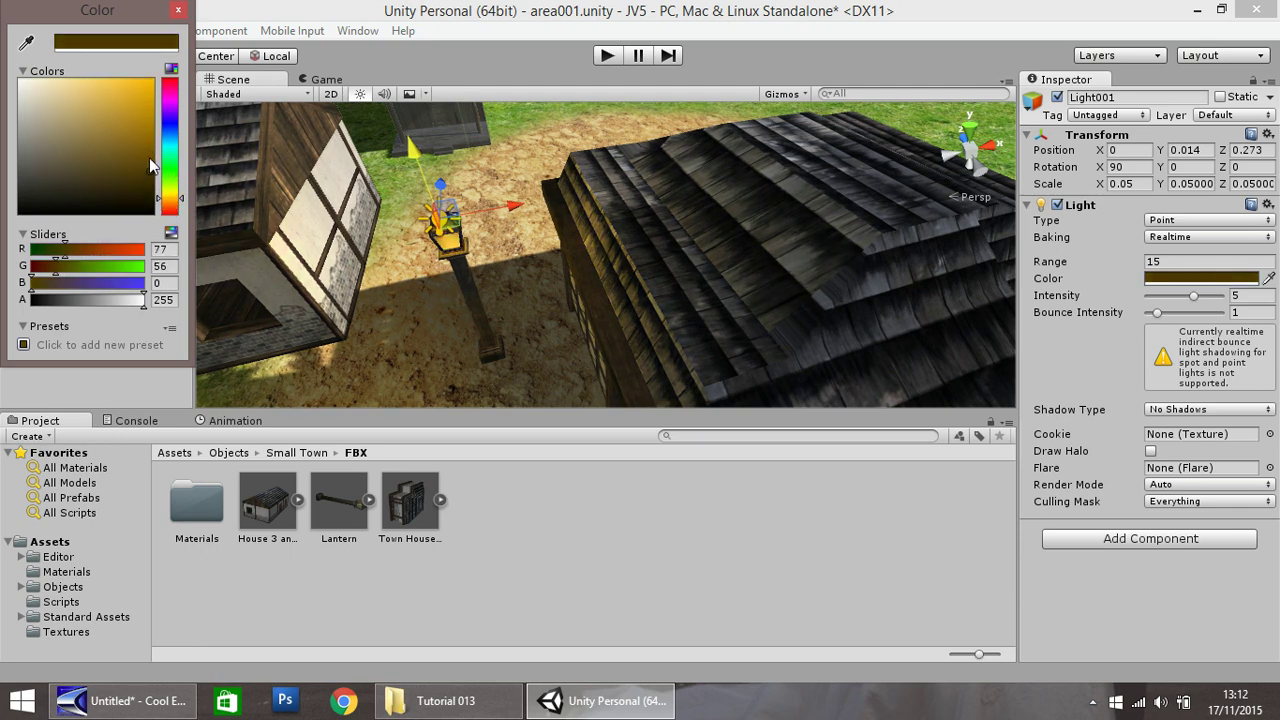
left_click_drag(149, 158, 153, 172)
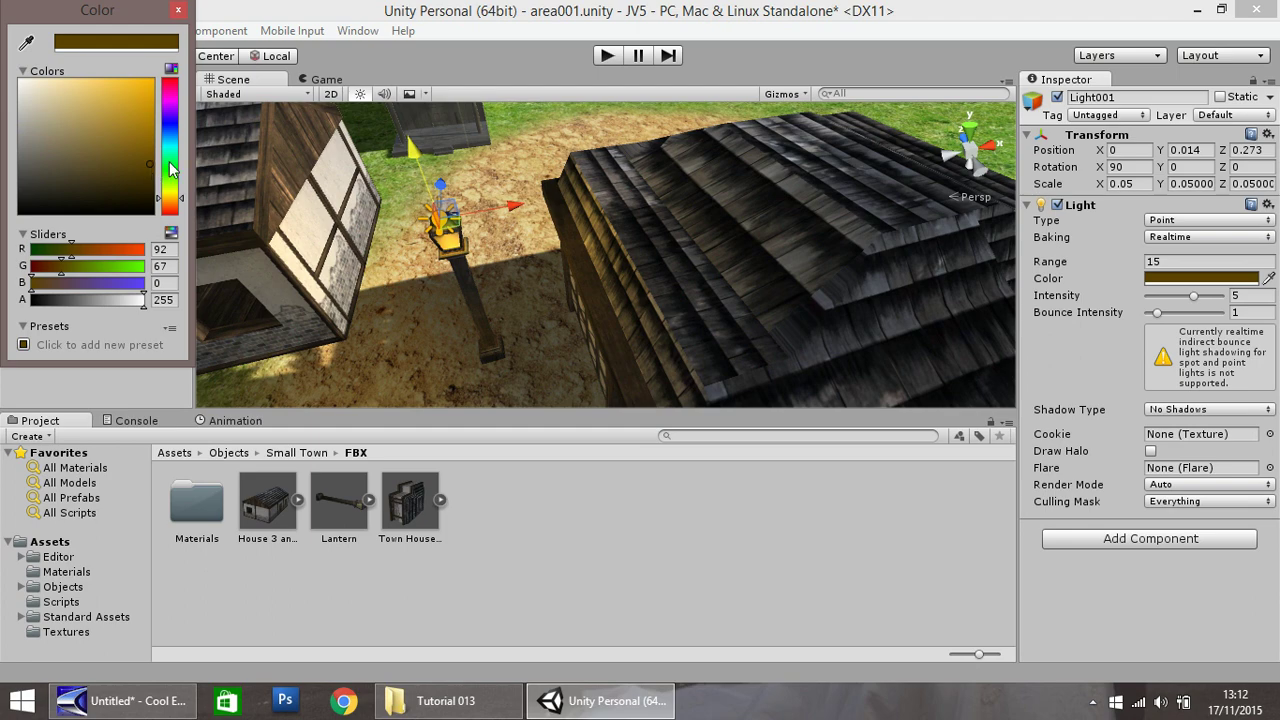
left_click(178, 10)
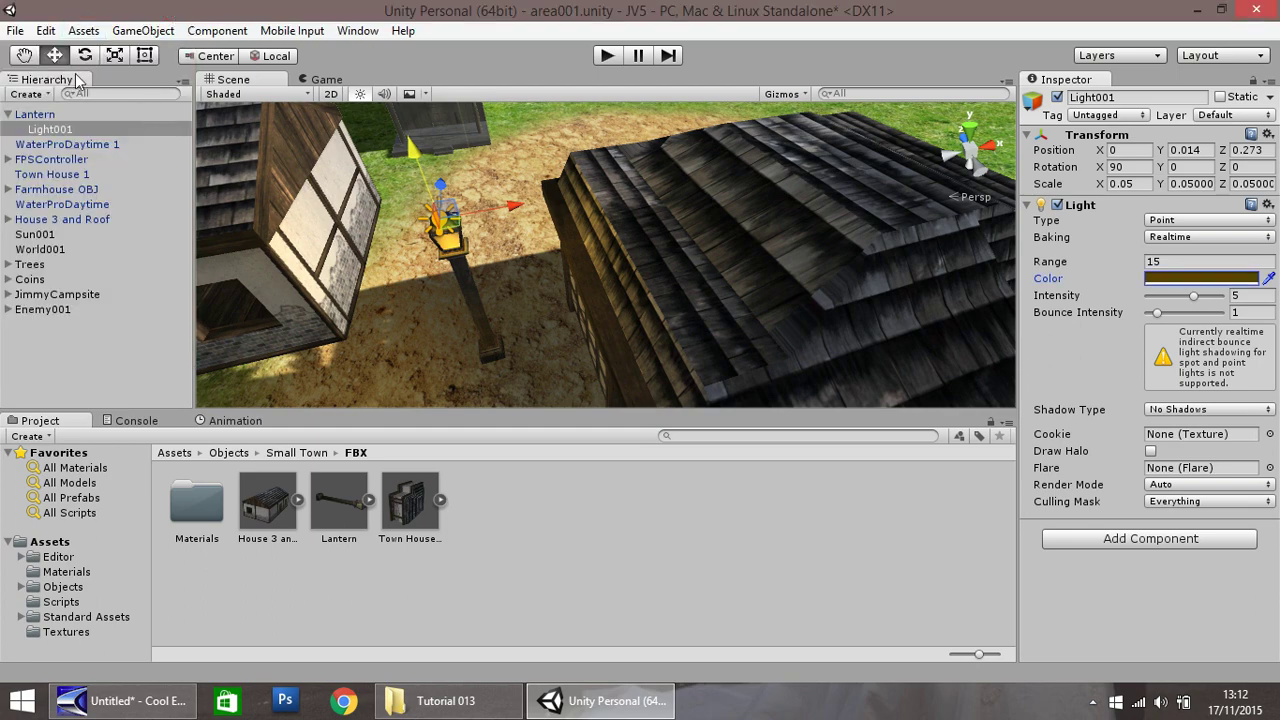
Center Light001 over the lamp head at about Y -0.001, Z 0.275.
left_click(24, 56)
left_click_drag(354, 232, 722, 220, "alt")
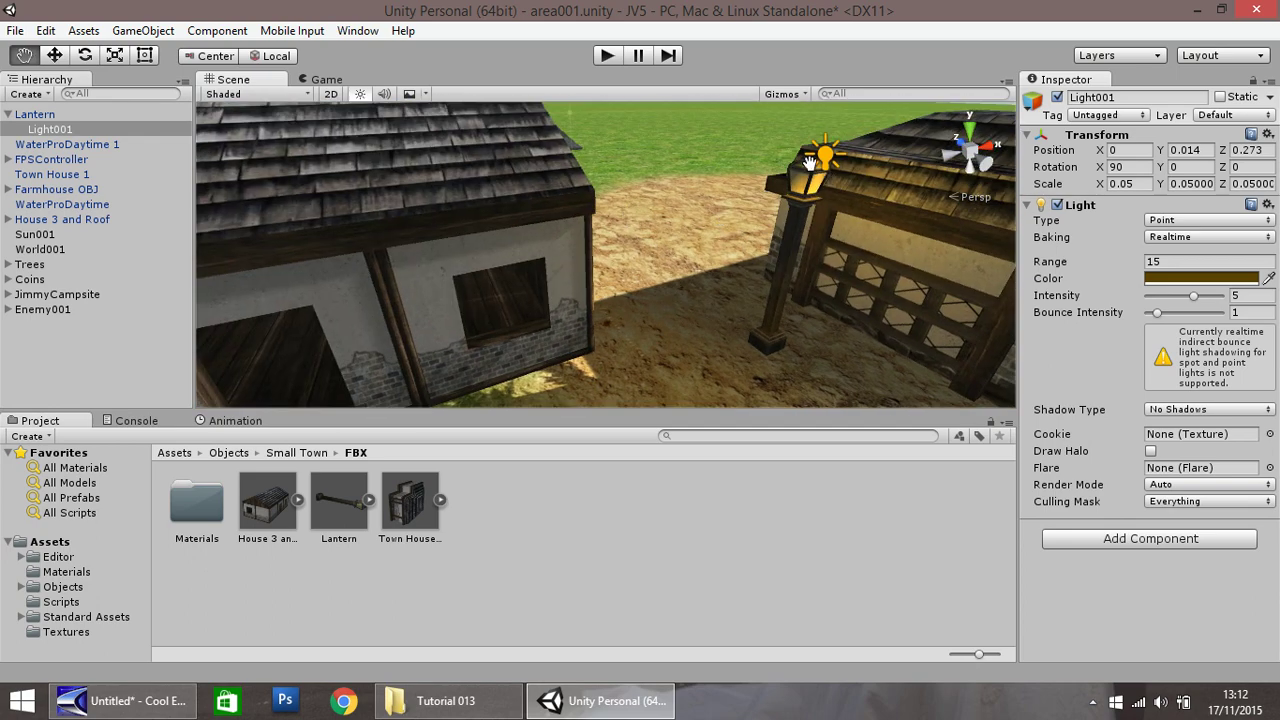
left_click(62, 55)
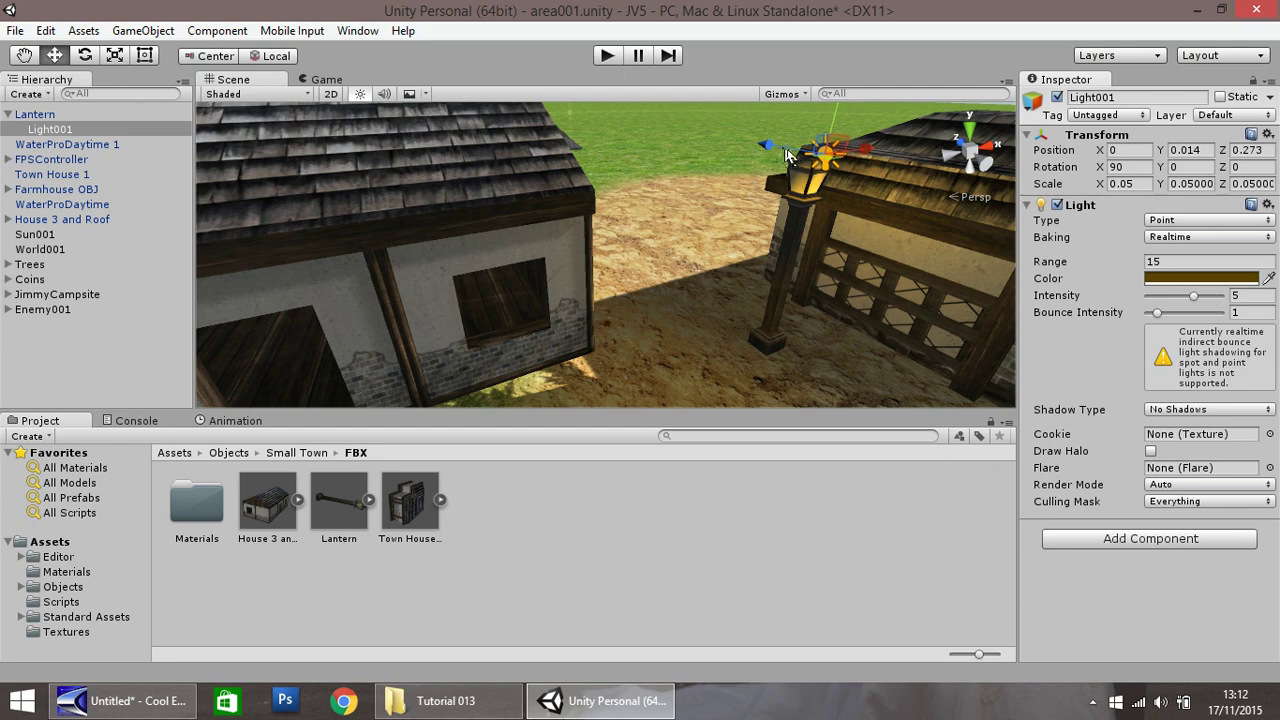
left_click_drag(788, 149, 770, 152)
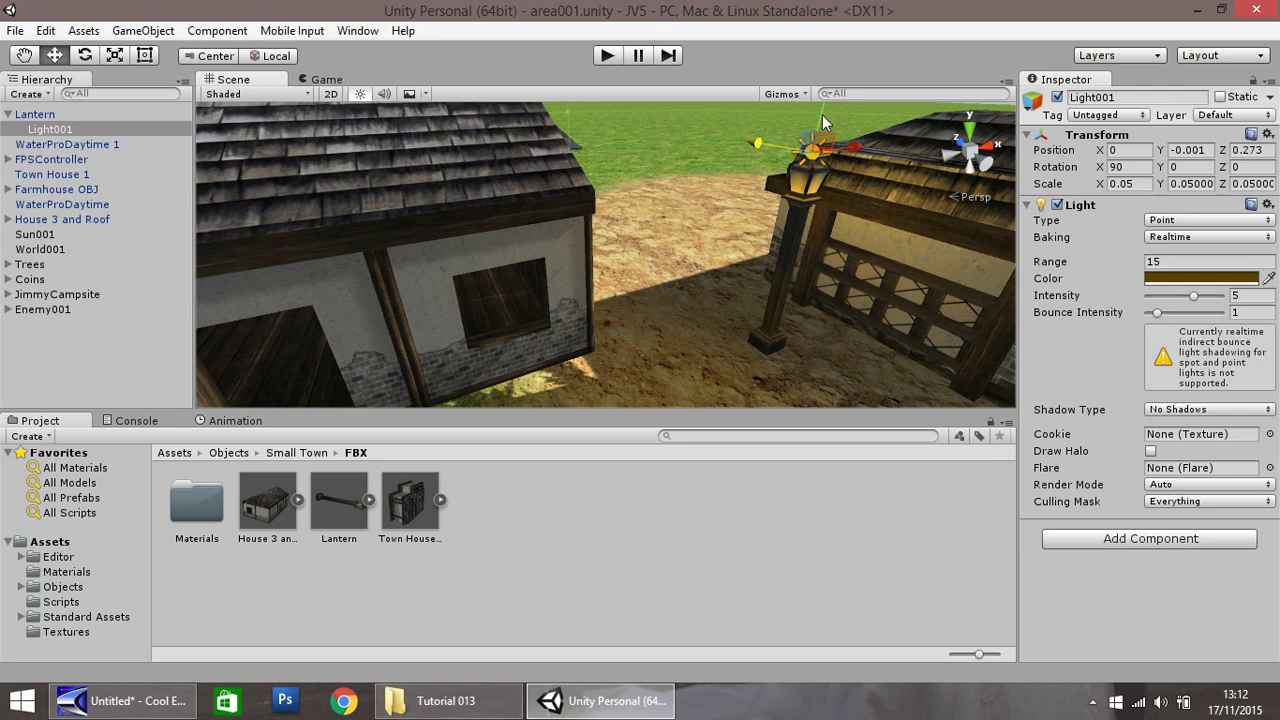
left_click(822, 115)
left_click_drag(822, 115, 819, 118)
Reduce the intensity of the Sun001 directional light to 0.
left_click(36, 235)
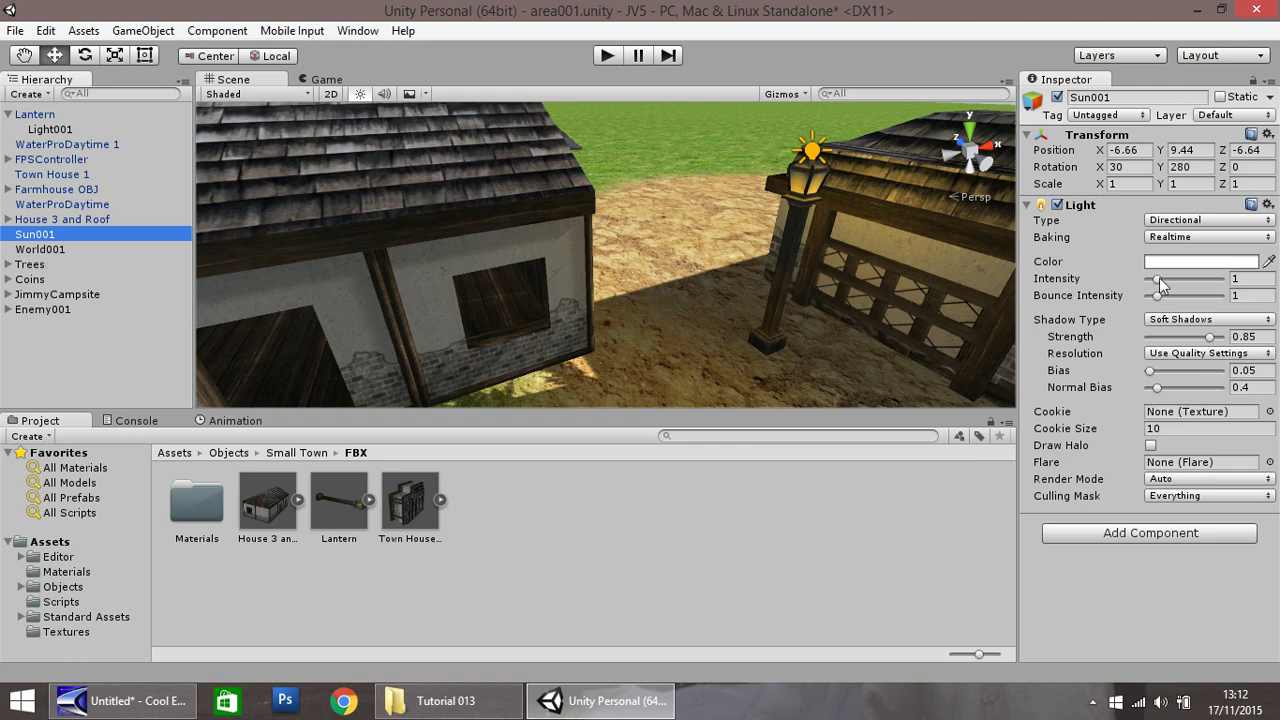
left_click_drag(1159, 278, 1098, 285)
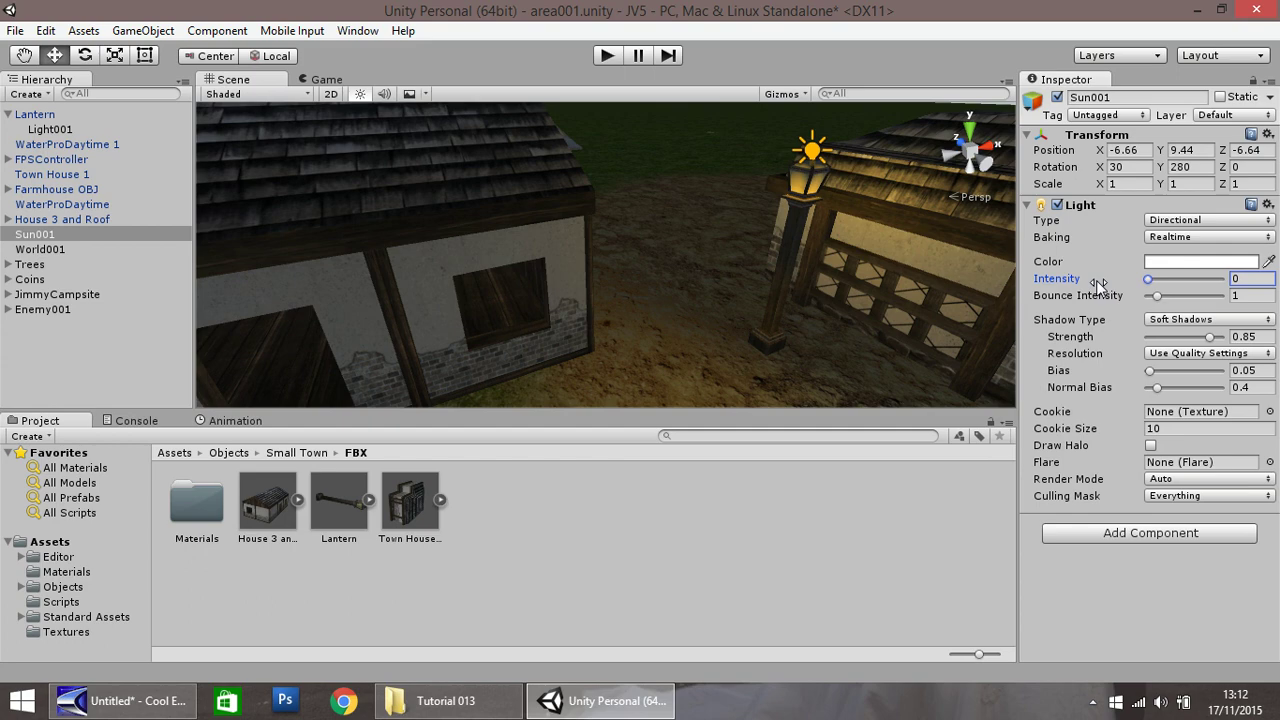
Try a range of 25 on Light001, then restore its range to 15.
scroll(729, 318, "down", 5)
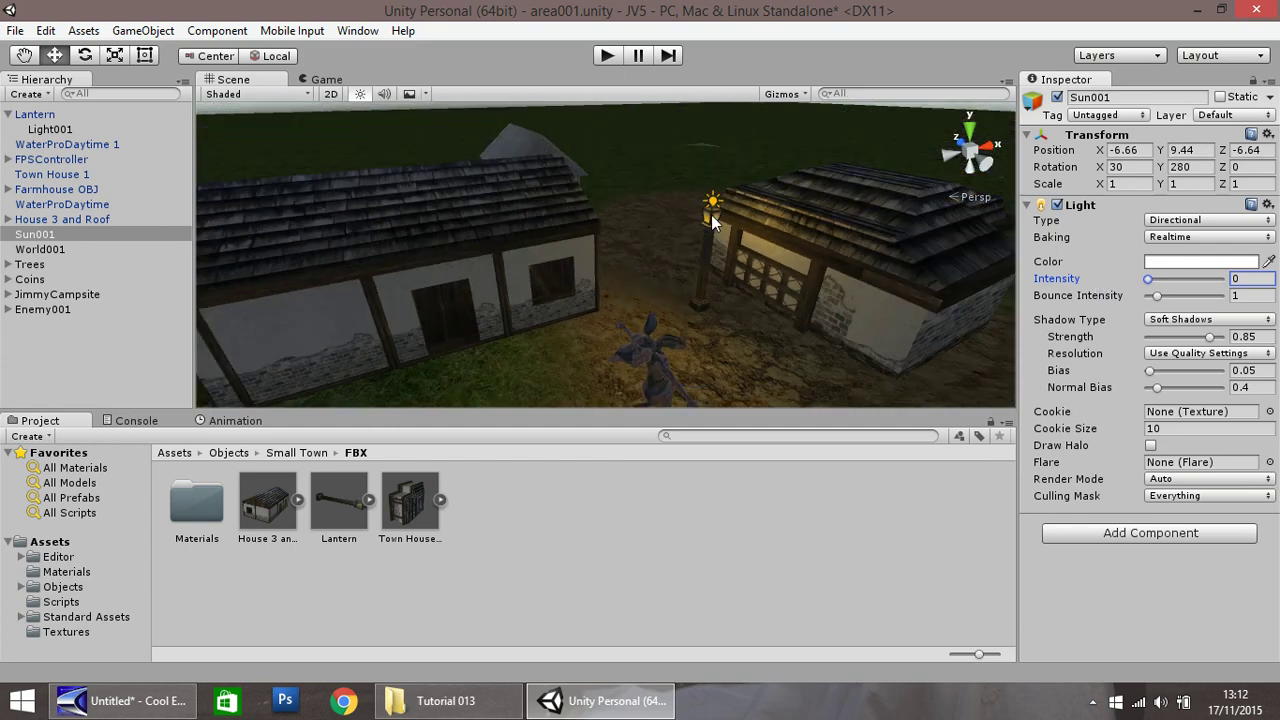
left_click(52, 130)
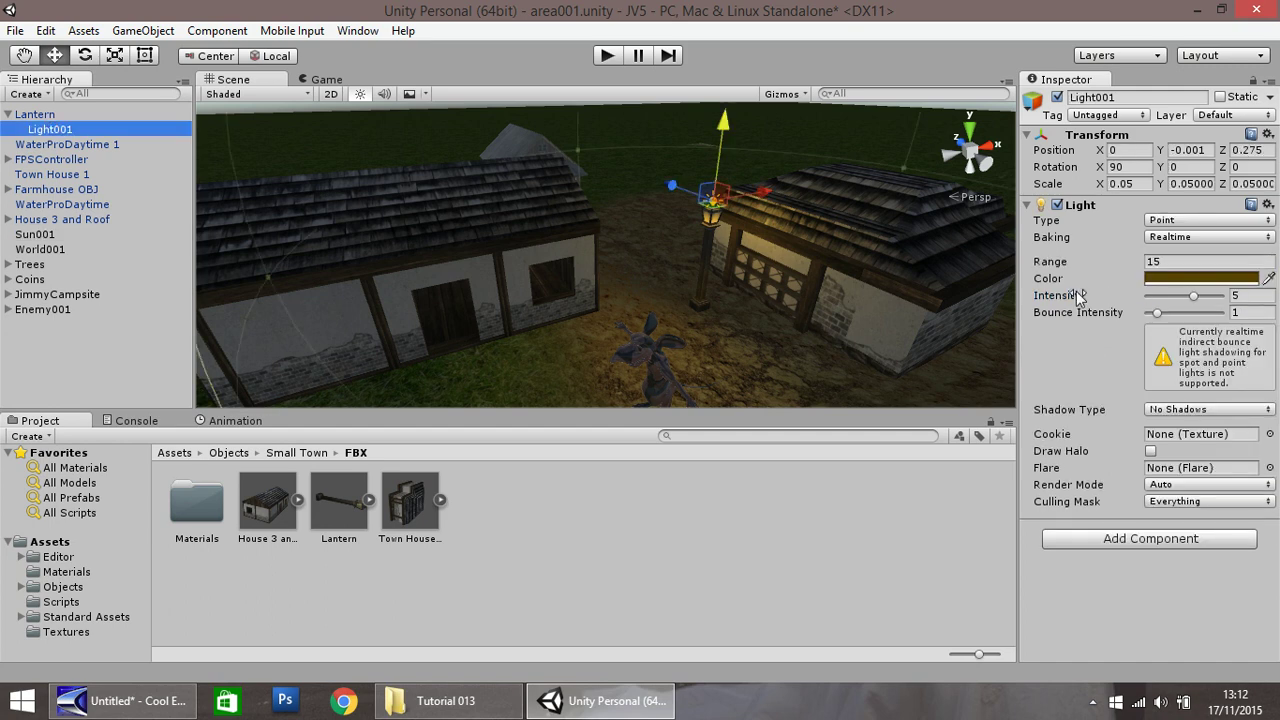
left_click(1172, 261)
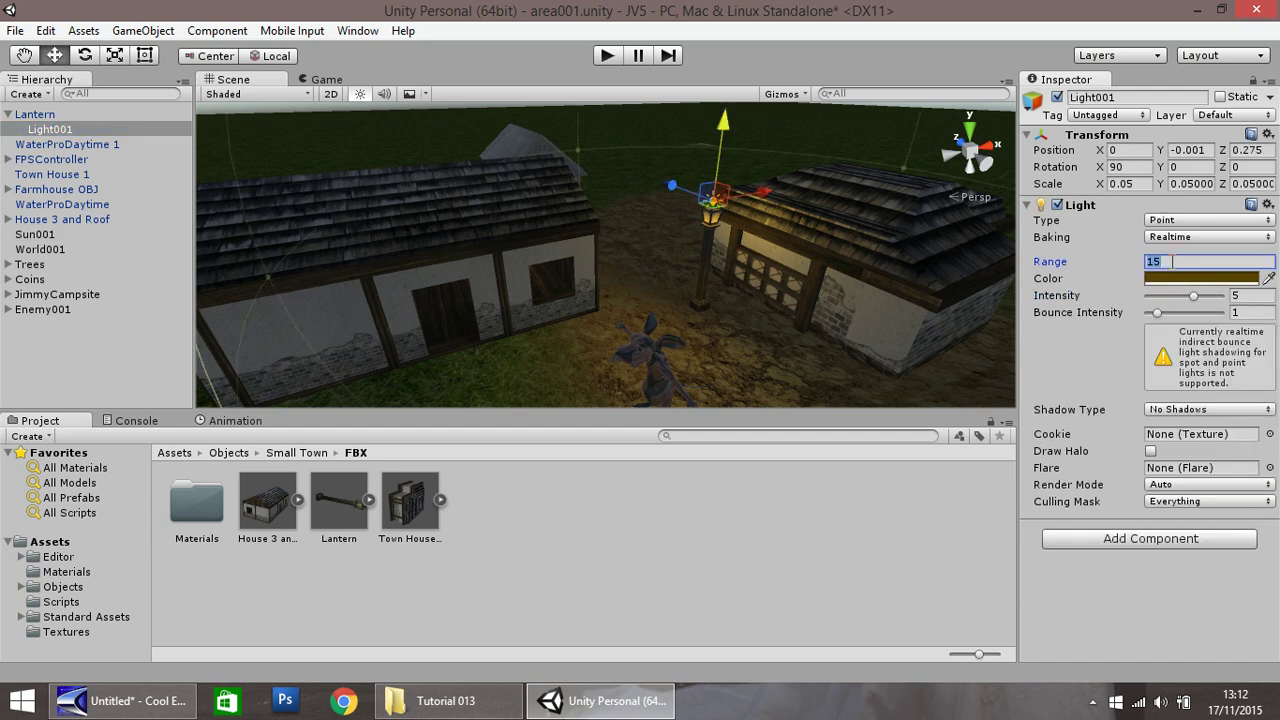
type("25")
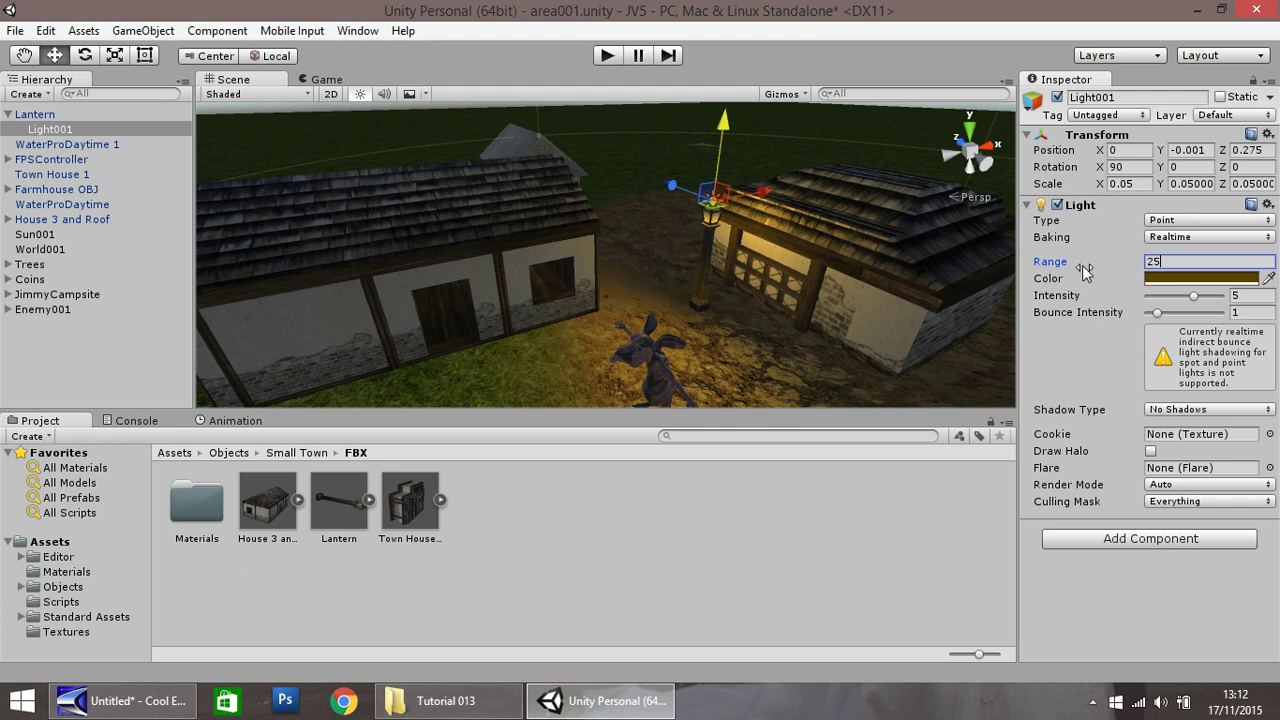
double_click(1170, 260)
type("15")
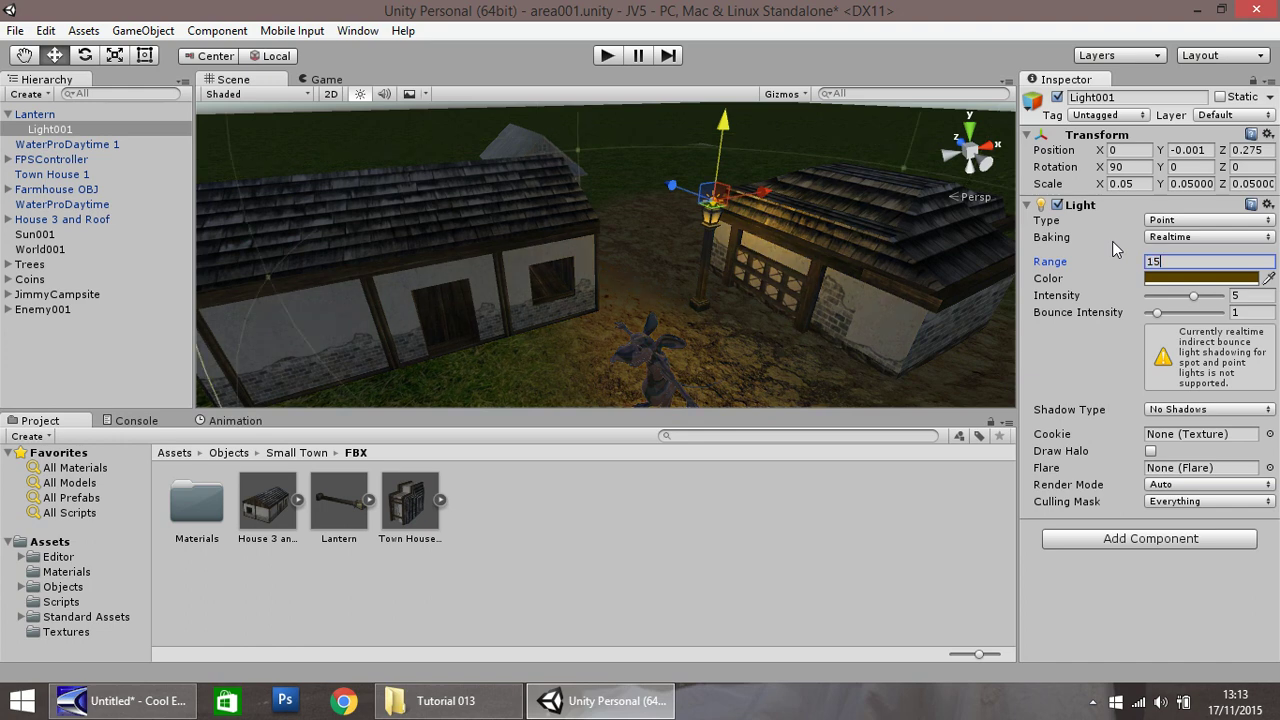
Set the intensity of the Sun001 directional light to 1 to restore daylight.
left_click(52, 234)
double_click(1240, 278)
type("0")
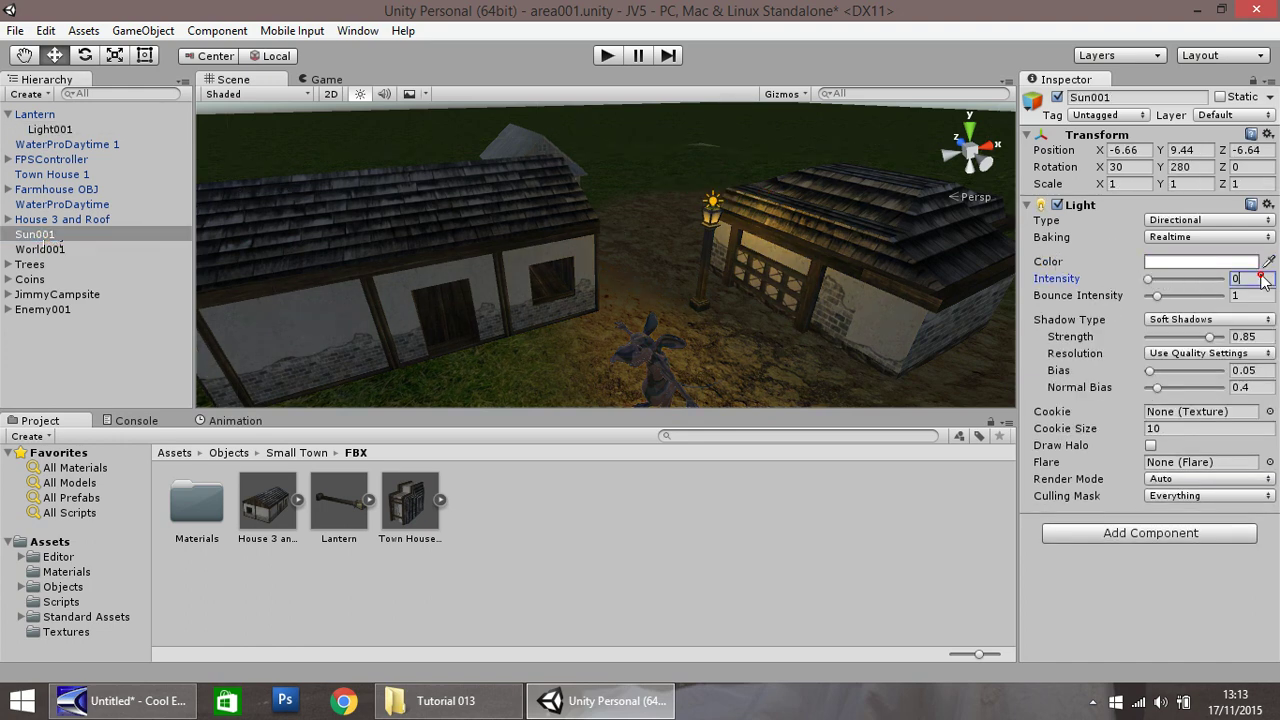
key("Return")
type("1")
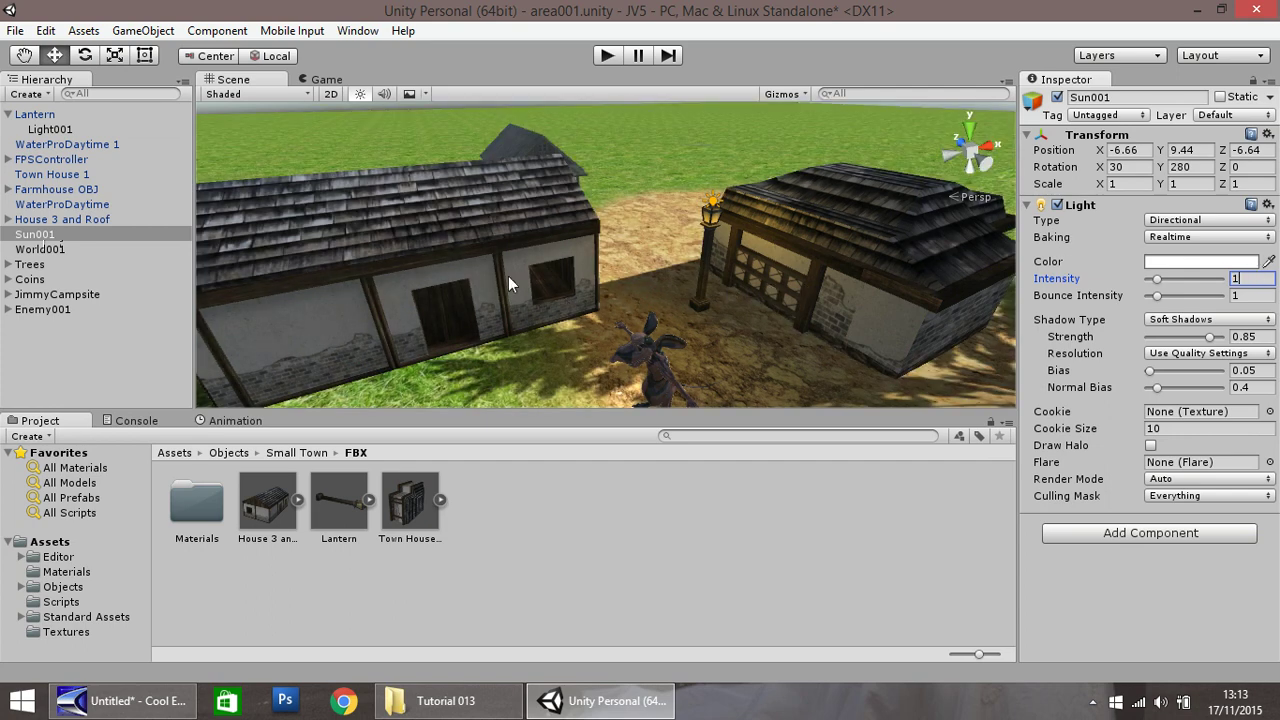
Create an empty game object and place it at the root level of the scene hierarchy, below Enemy001.
left_click(8, 114)
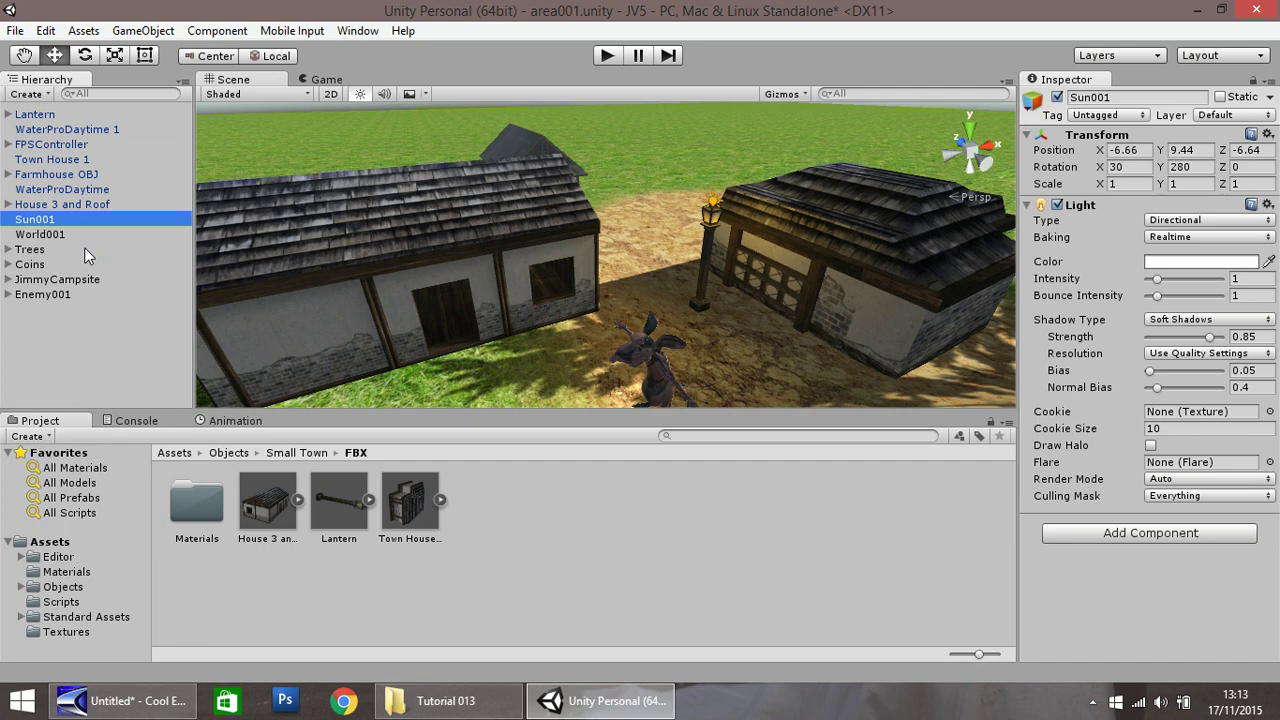
right_click(51, 313)
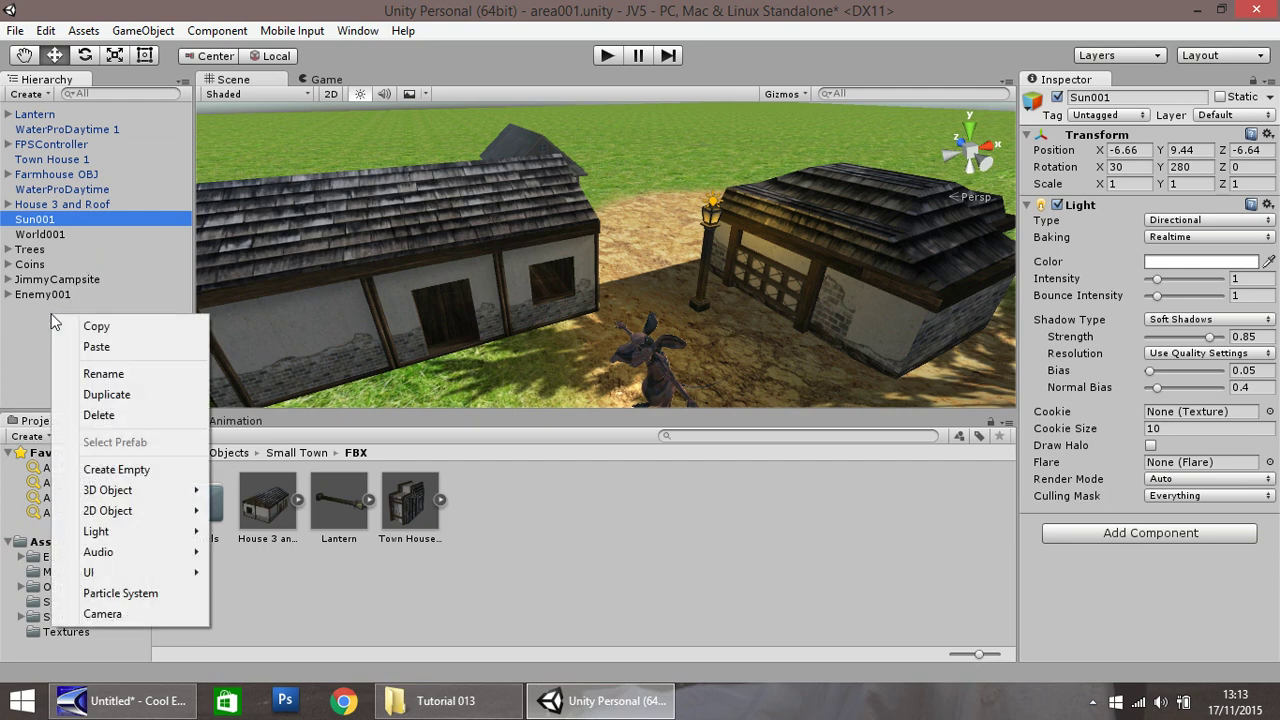
left_click(116, 469)
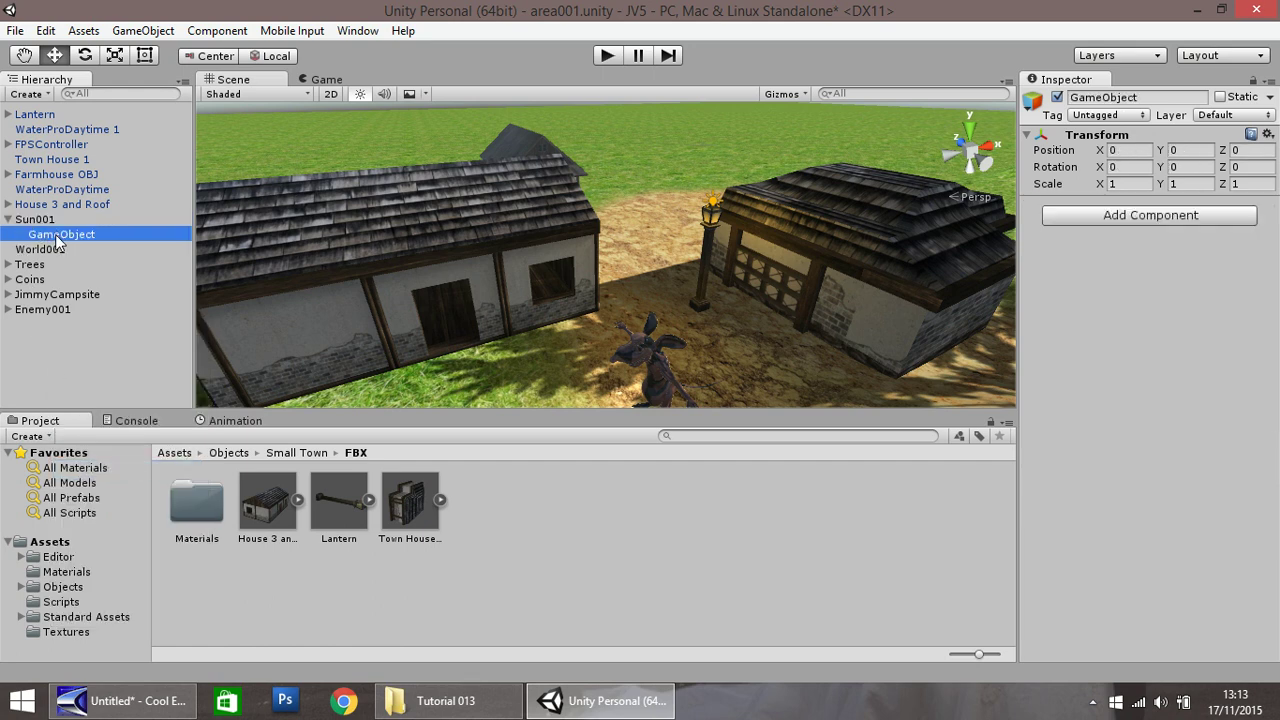
left_click_drag(54, 236, 50, 316)
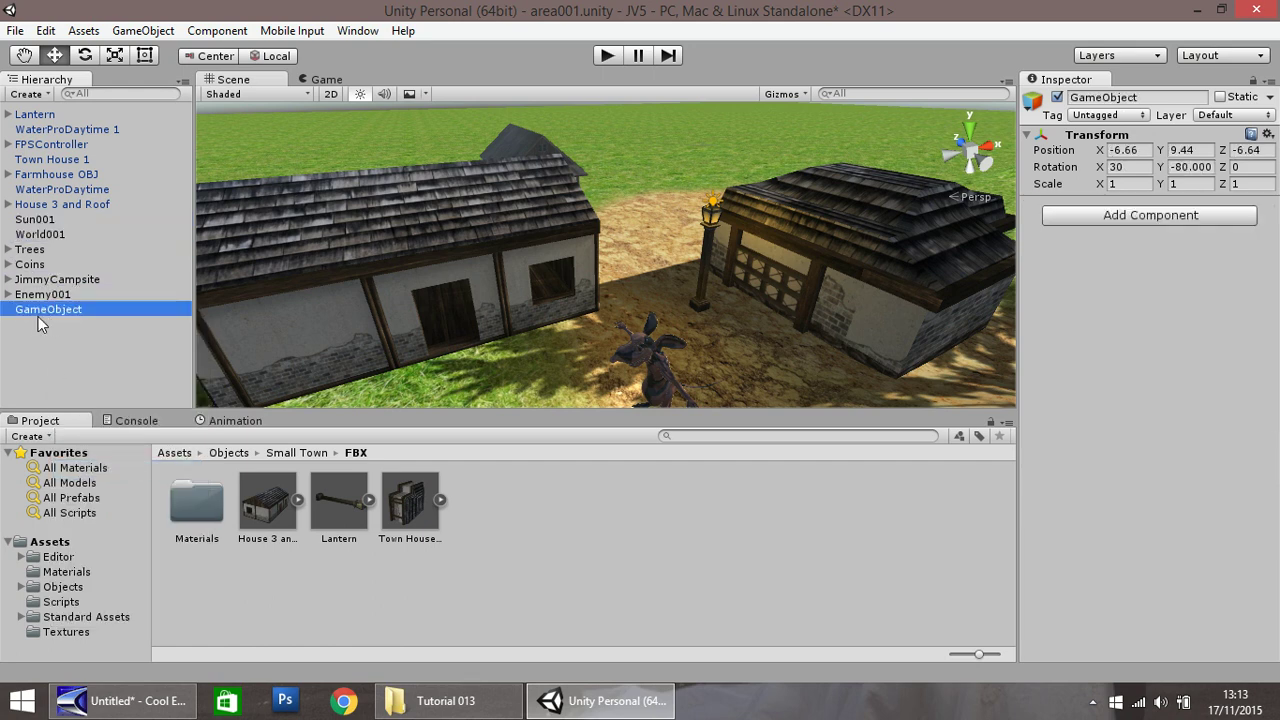
Rename the new empty game object as JimmyTown.
right_click(43, 312)
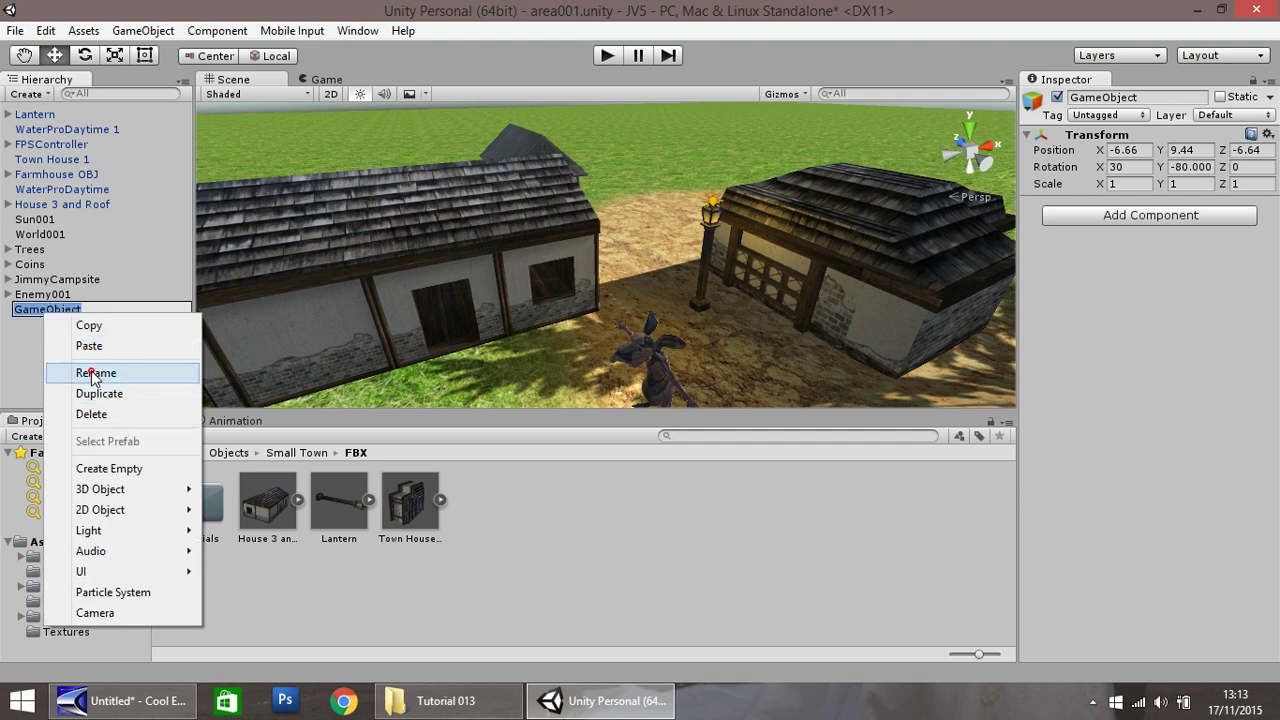
left_click(93, 373)
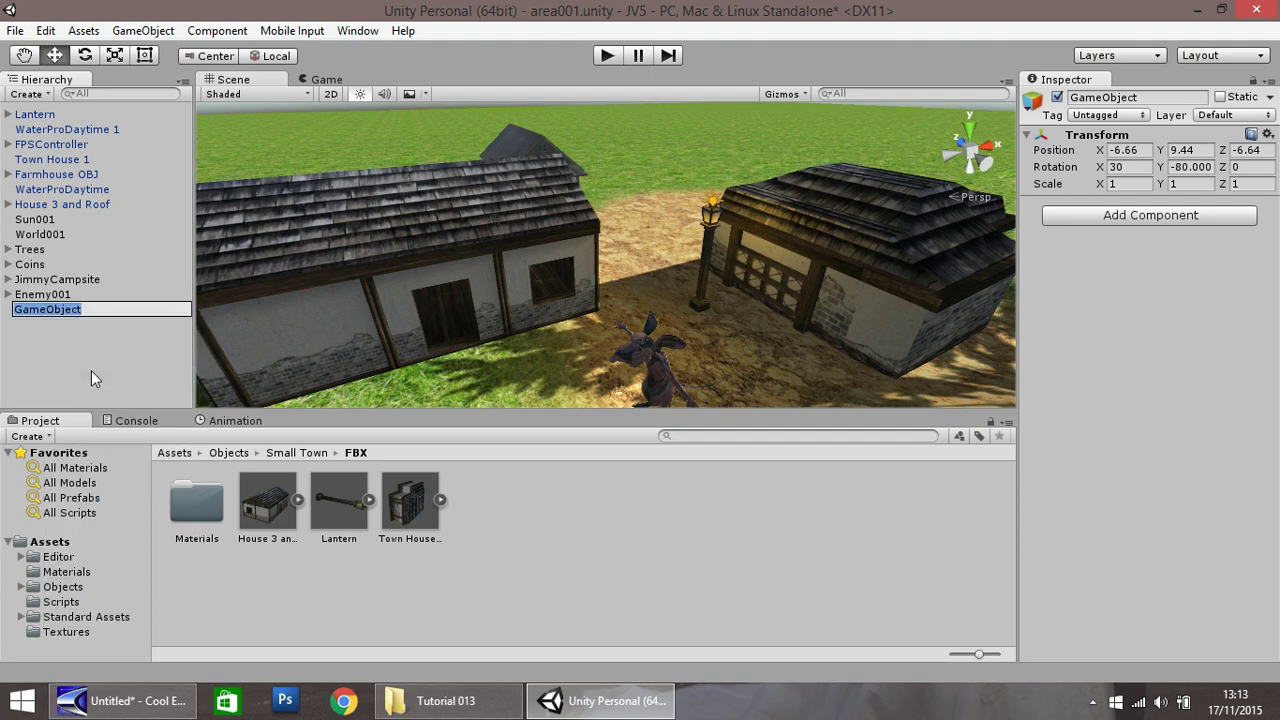
type("JimmyTow")
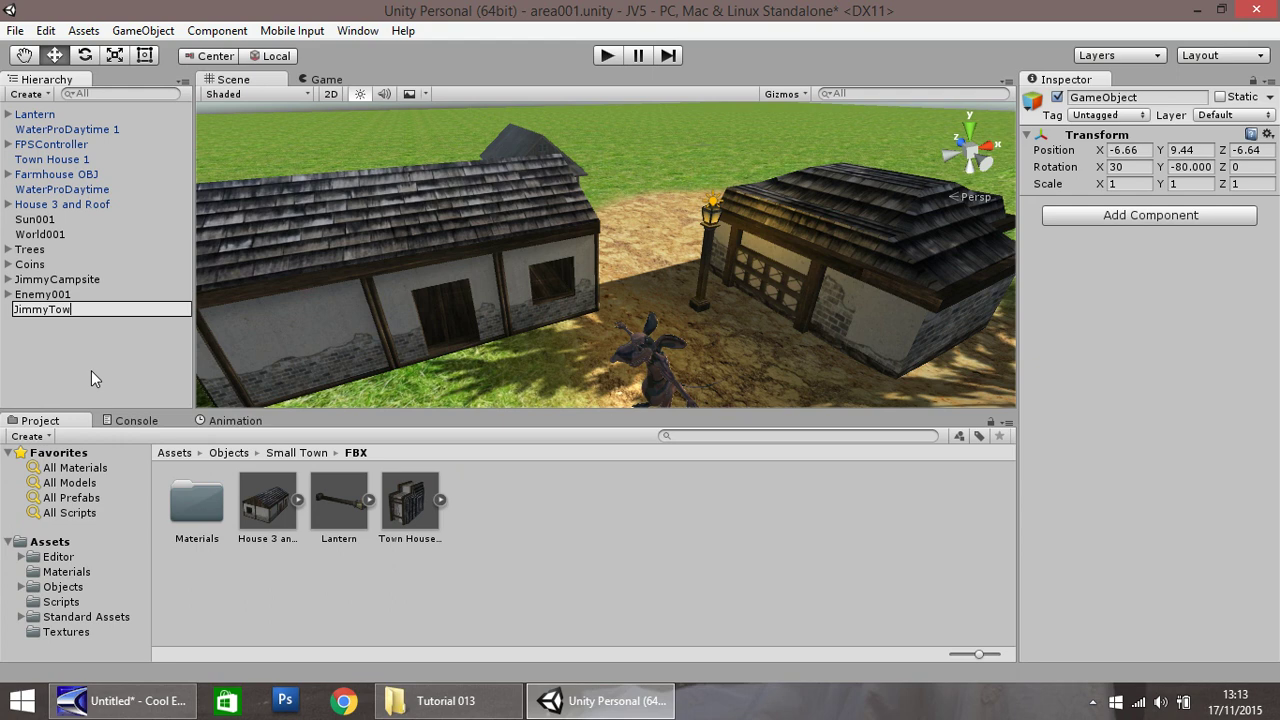
type("n")
left_click(90, 377)
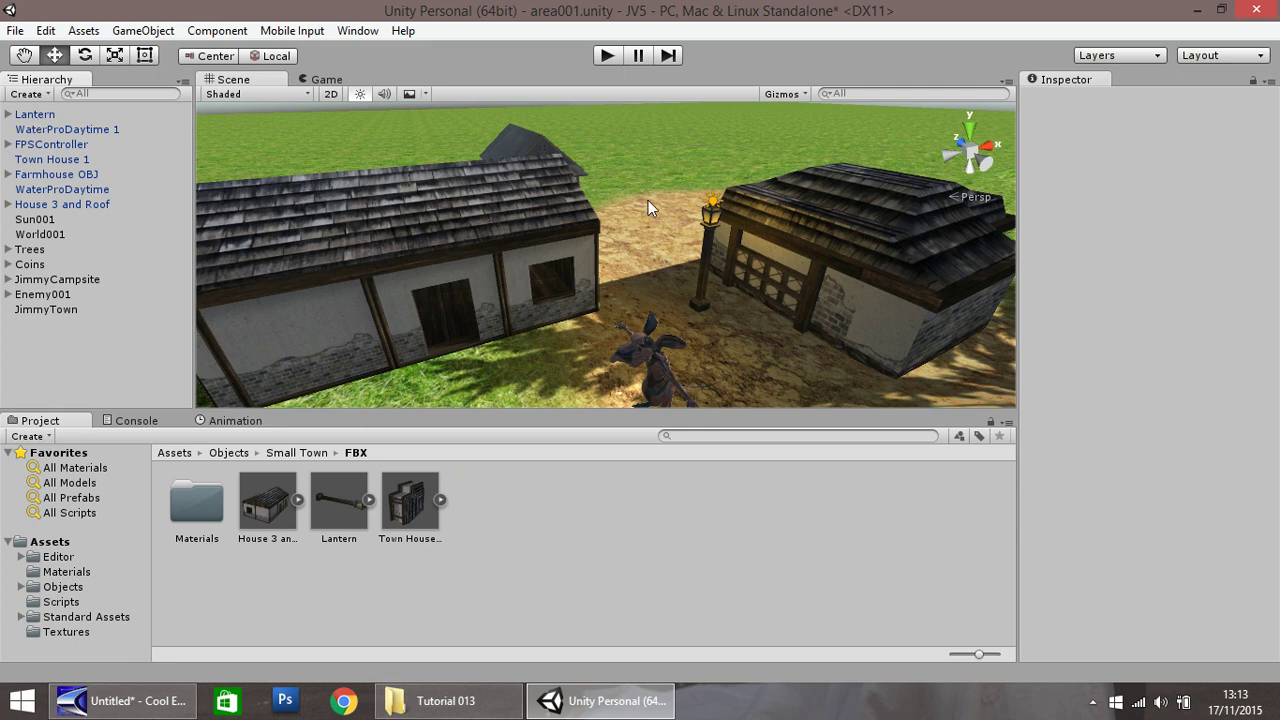
Make Lantern, Town House 1, Farmhouse OBJ and House 3 and Roof children of JimmyTown and collapse the group.
left_click(46, 115)
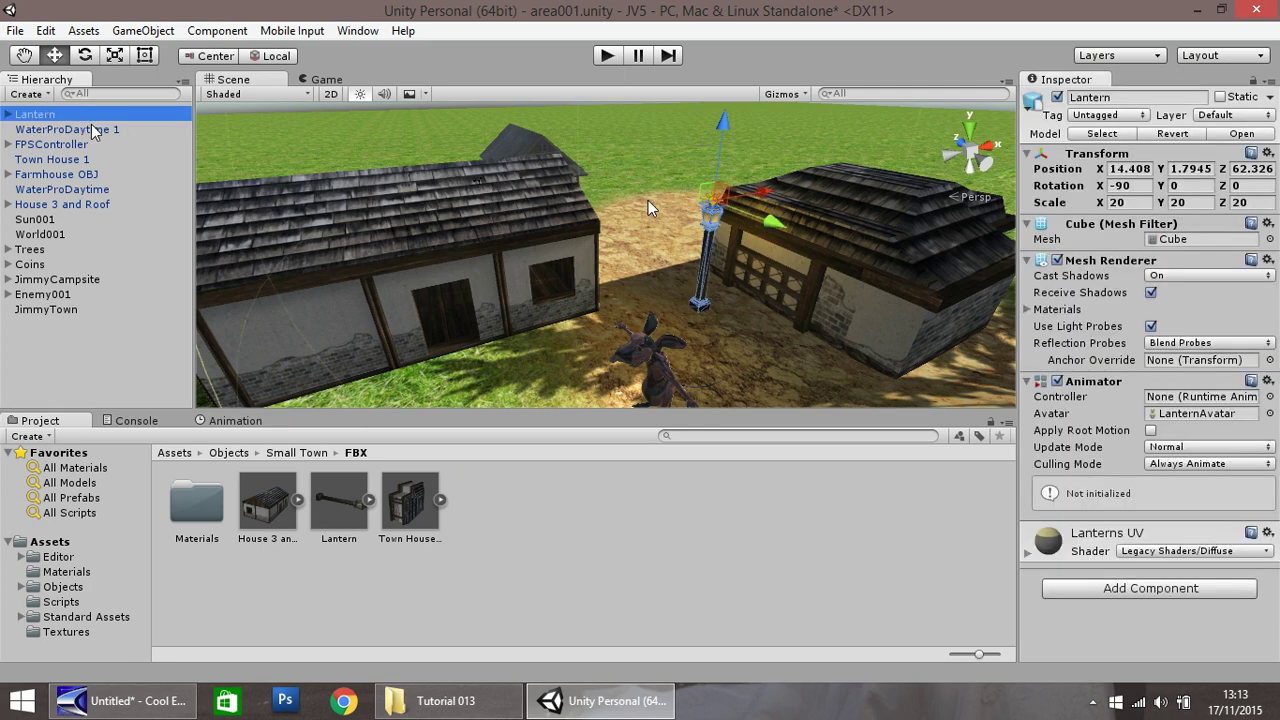
left_click(46, 160, "ctrl")
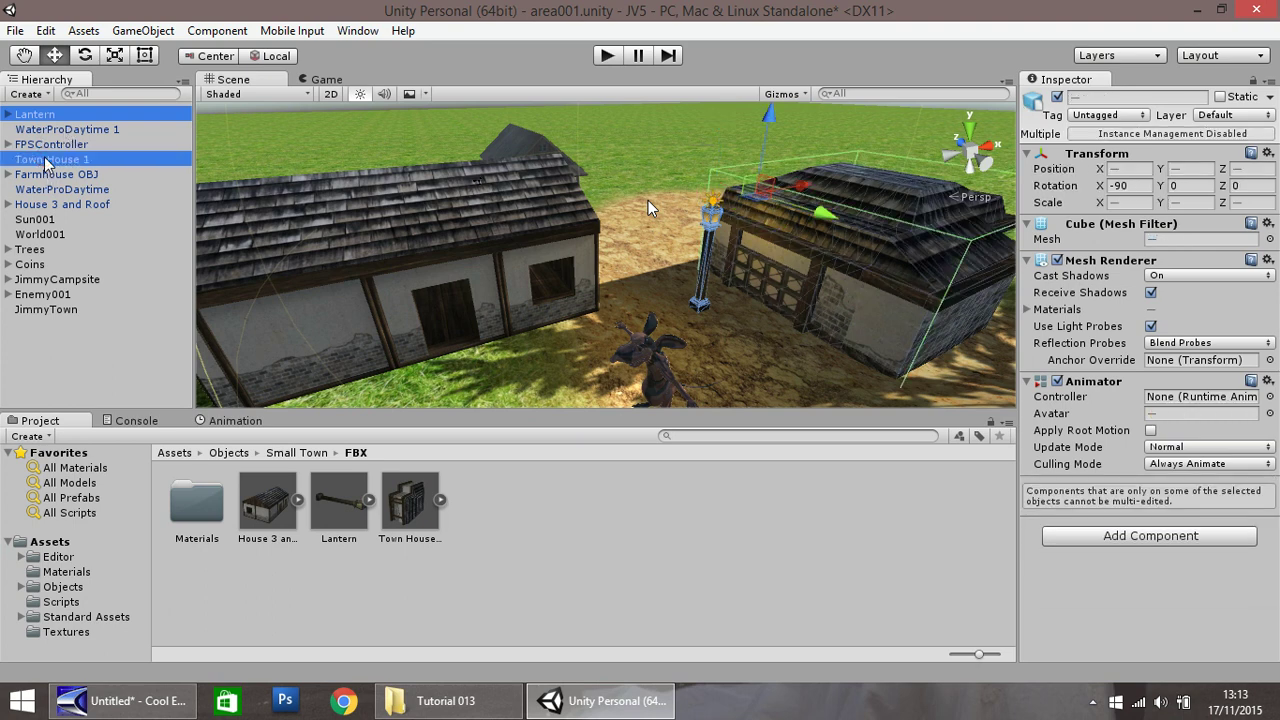
left_click(49, 175, "ctrl")
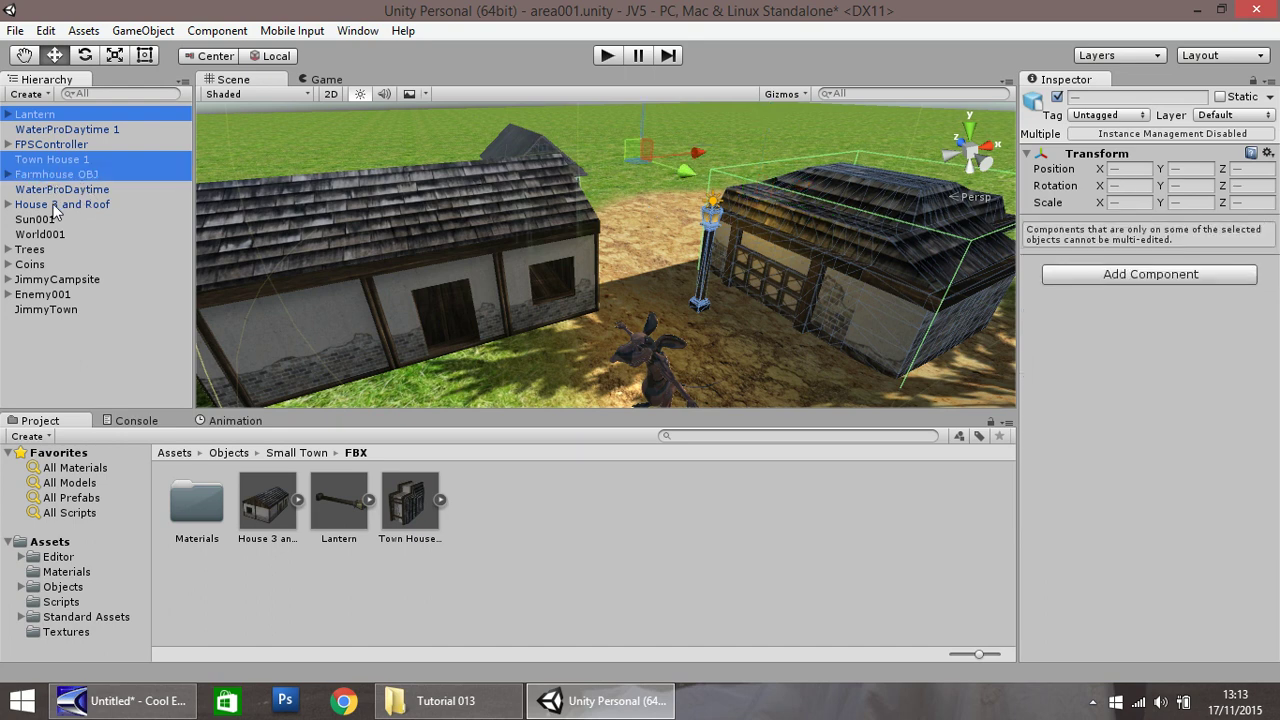
left_click(50, 204, "ctrl")
left_click_drag(41, 203, 51, 309)
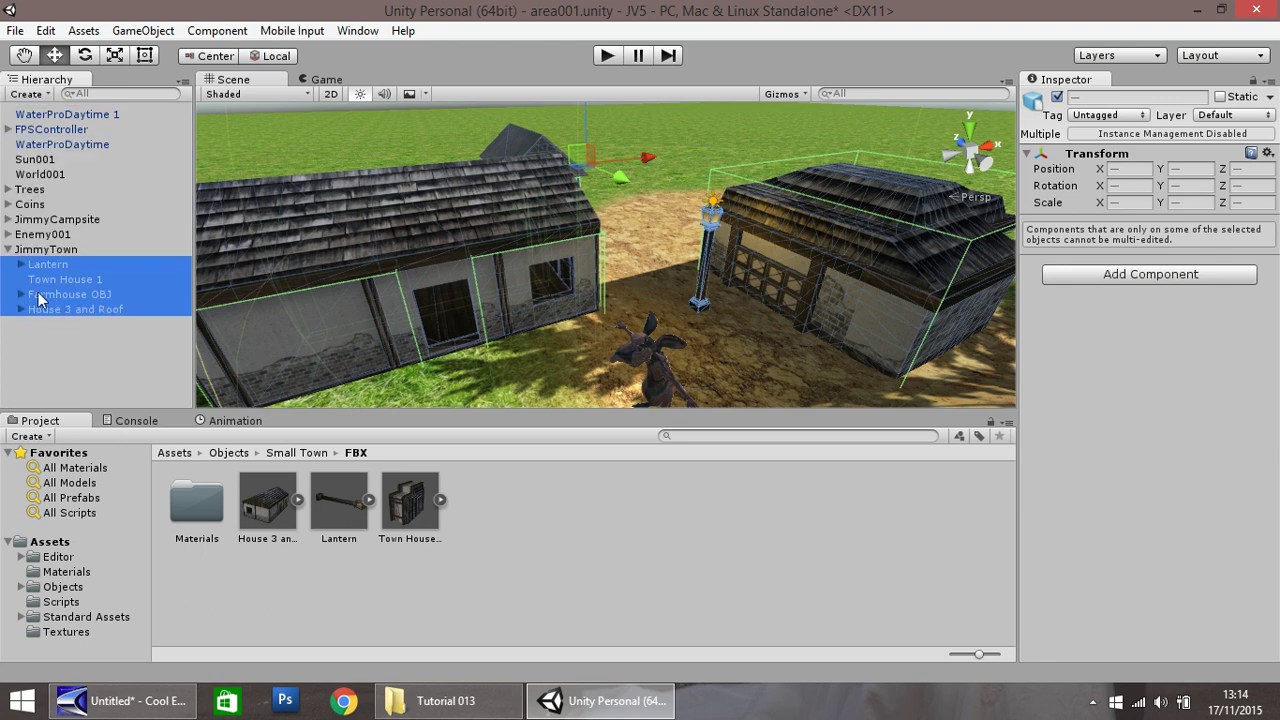
left_click(8, 249)
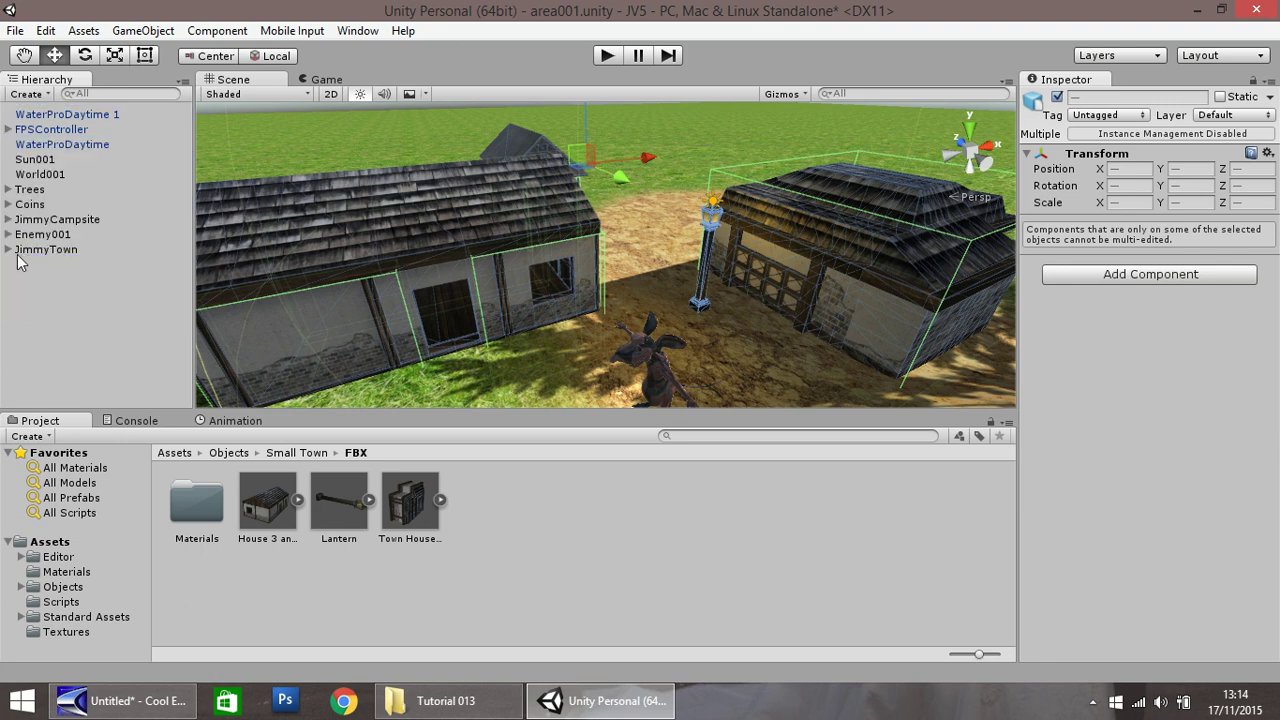
left_click(103, 282)
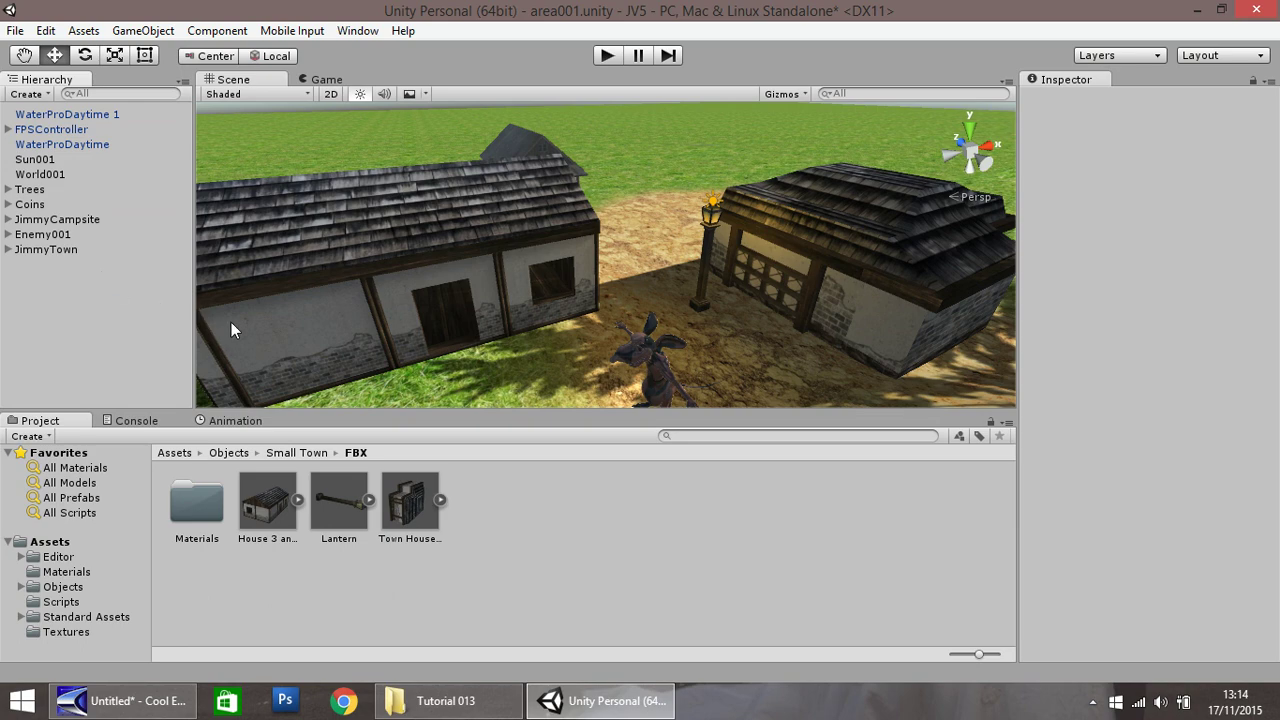
Import the NPC folder from the Tutorial 013 folder in File Explorer into the project's Objects folder.
left_click(23, 55)
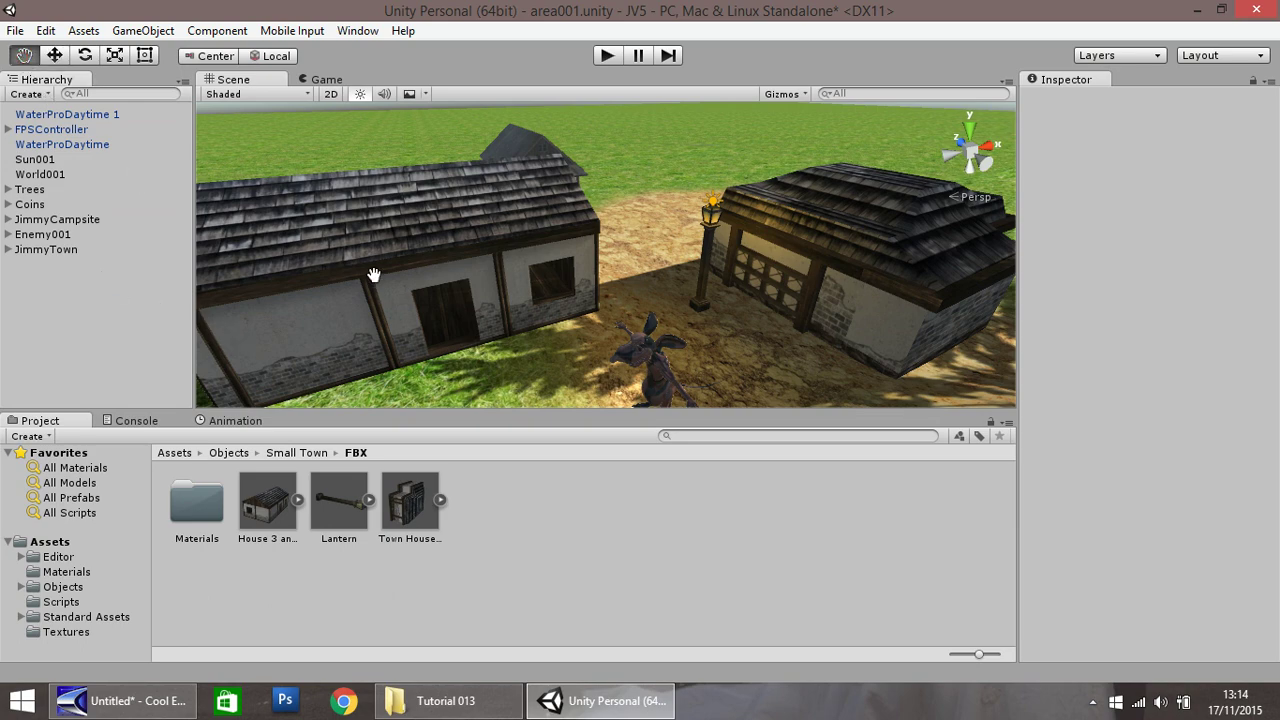
right_click_drag(377, 276, 519, 261)
scroll(519, 261, "up", 10)
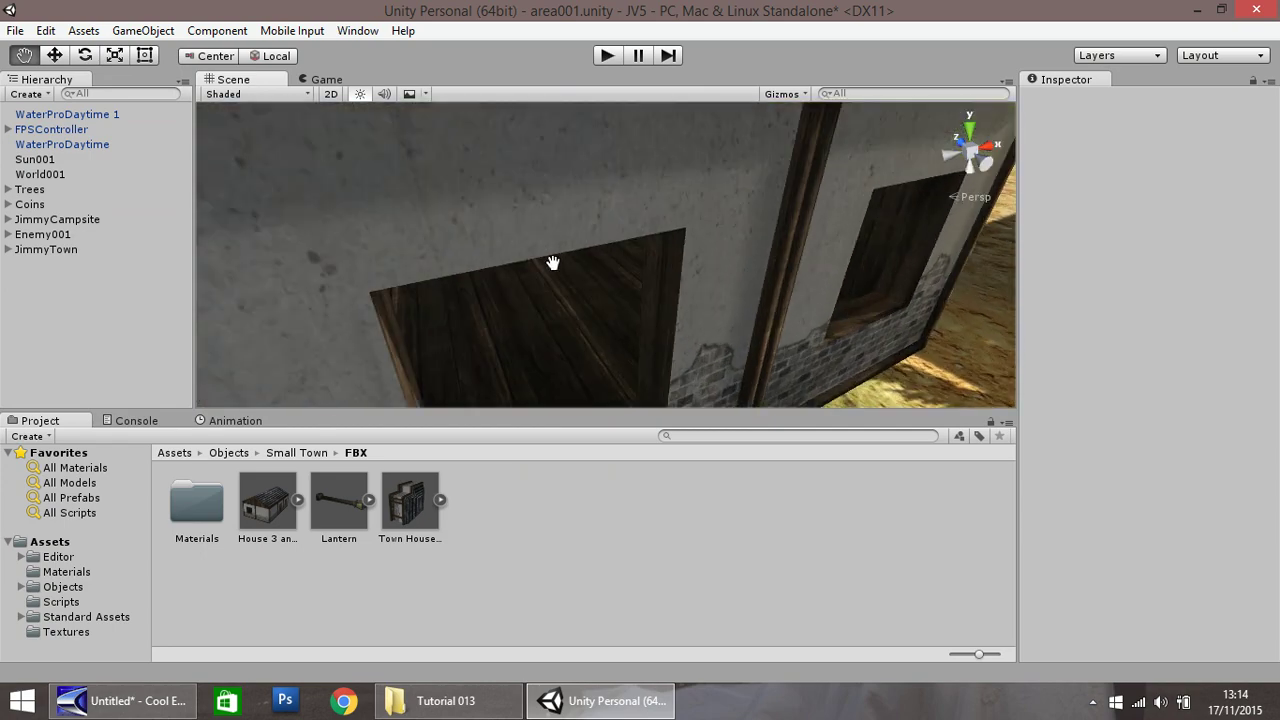
right_click_drag(538, 254, 629, 257)
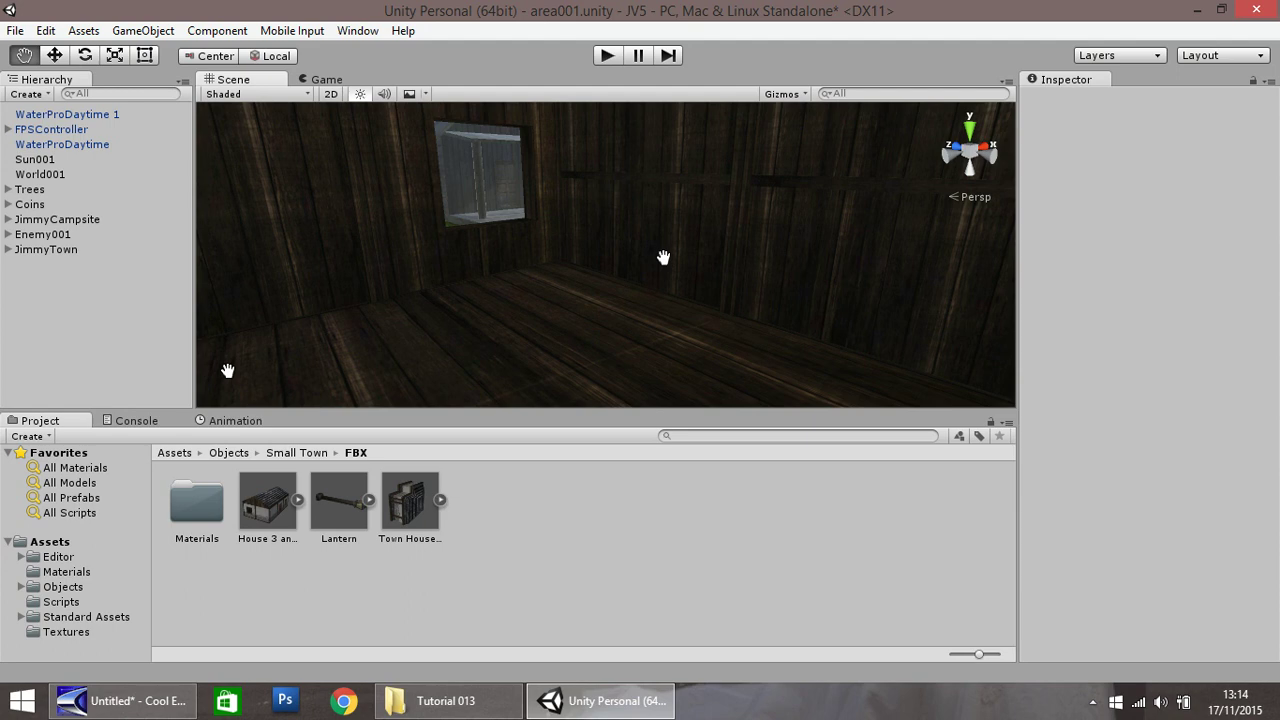
left_click(60, 587)
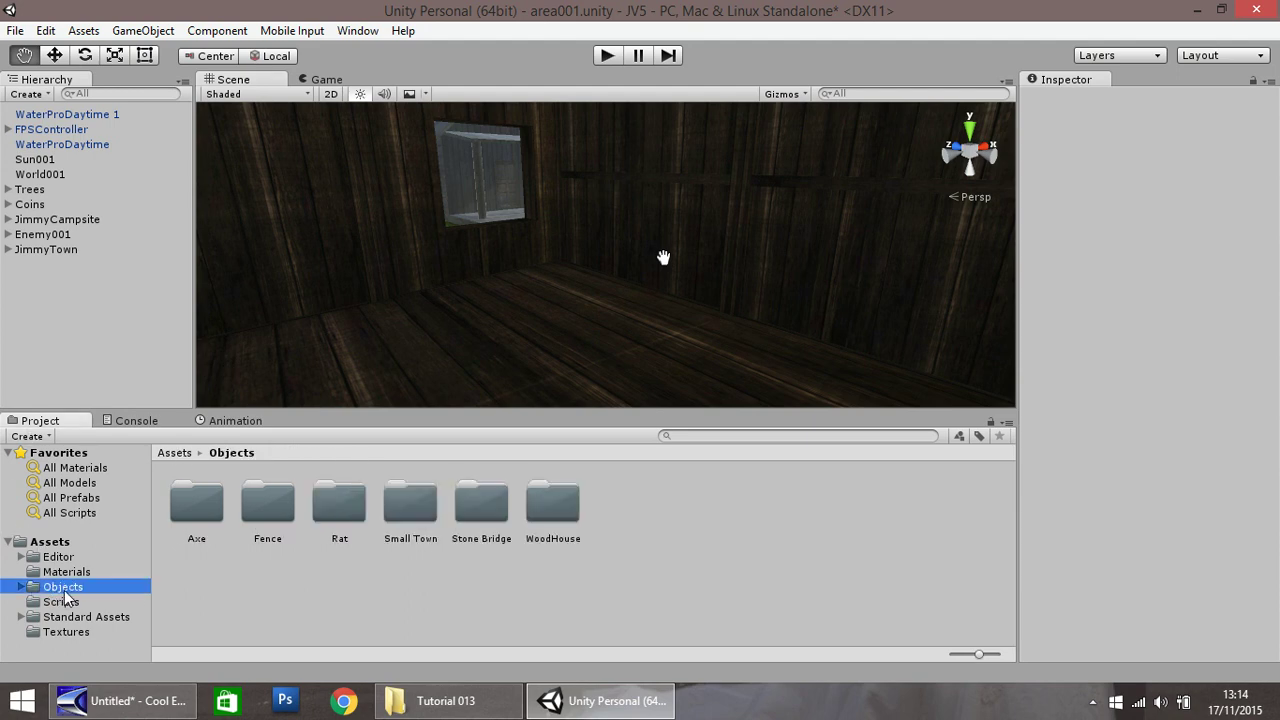
left_click(445, 700)
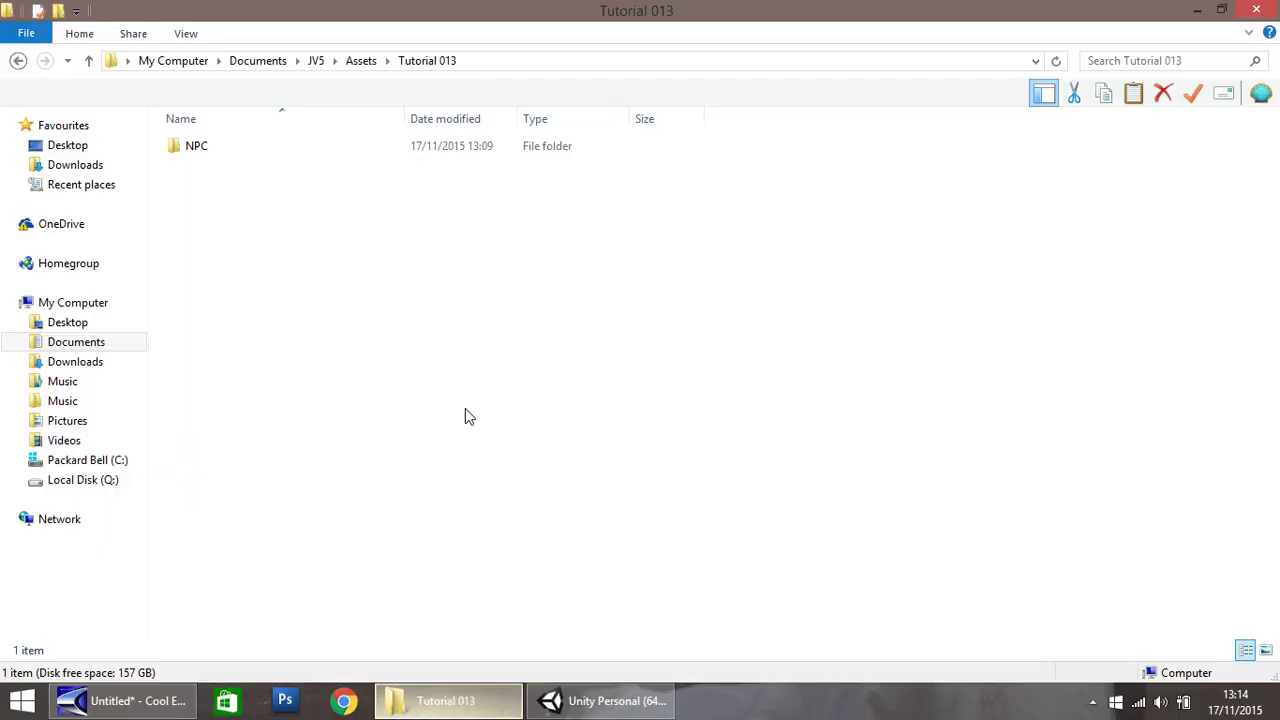
left_click(210, 149)
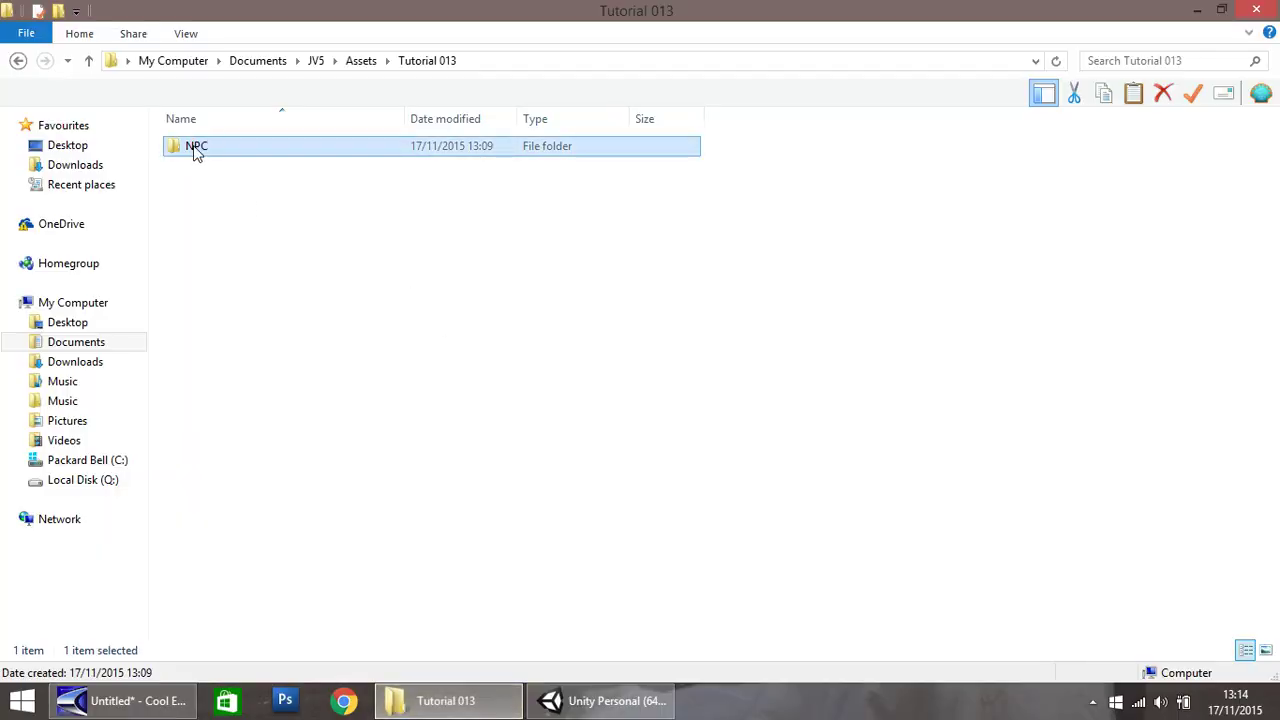
left_click_drag(196, 152, 614, 509)
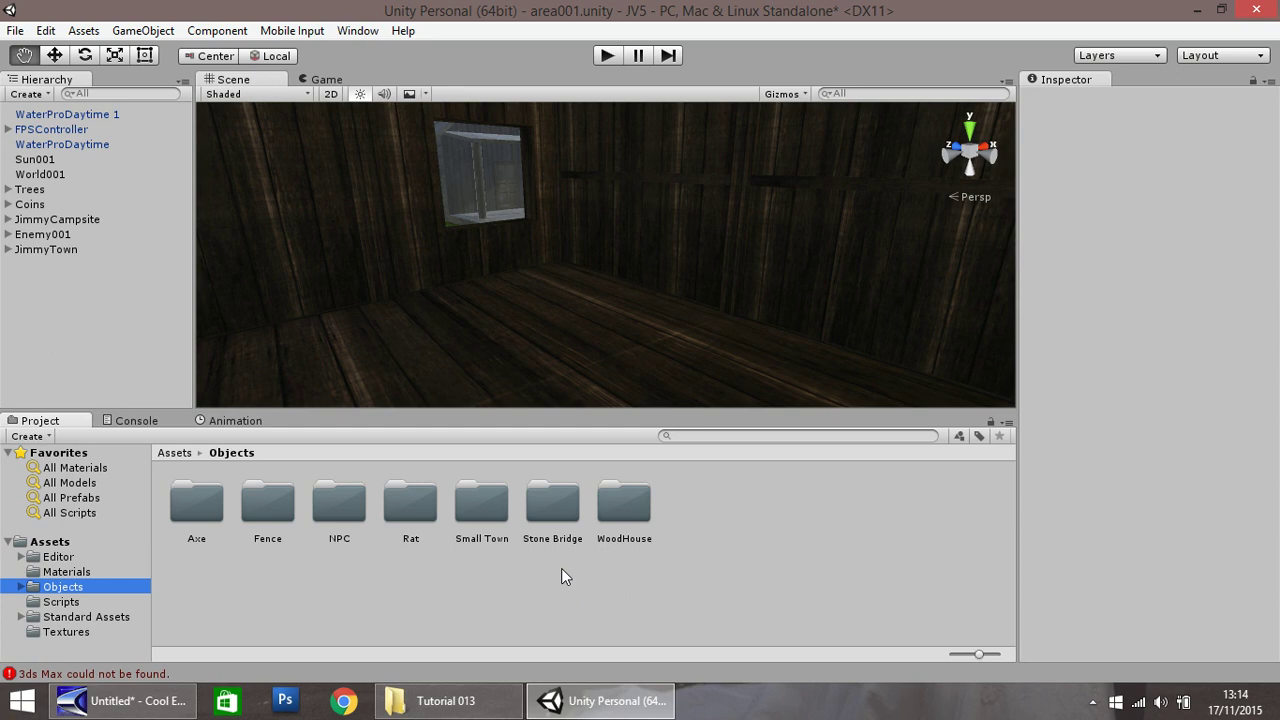
Clear the Console messages and return to the project's Objects folder.
left_click(125, 421)
left_click(24, 436)
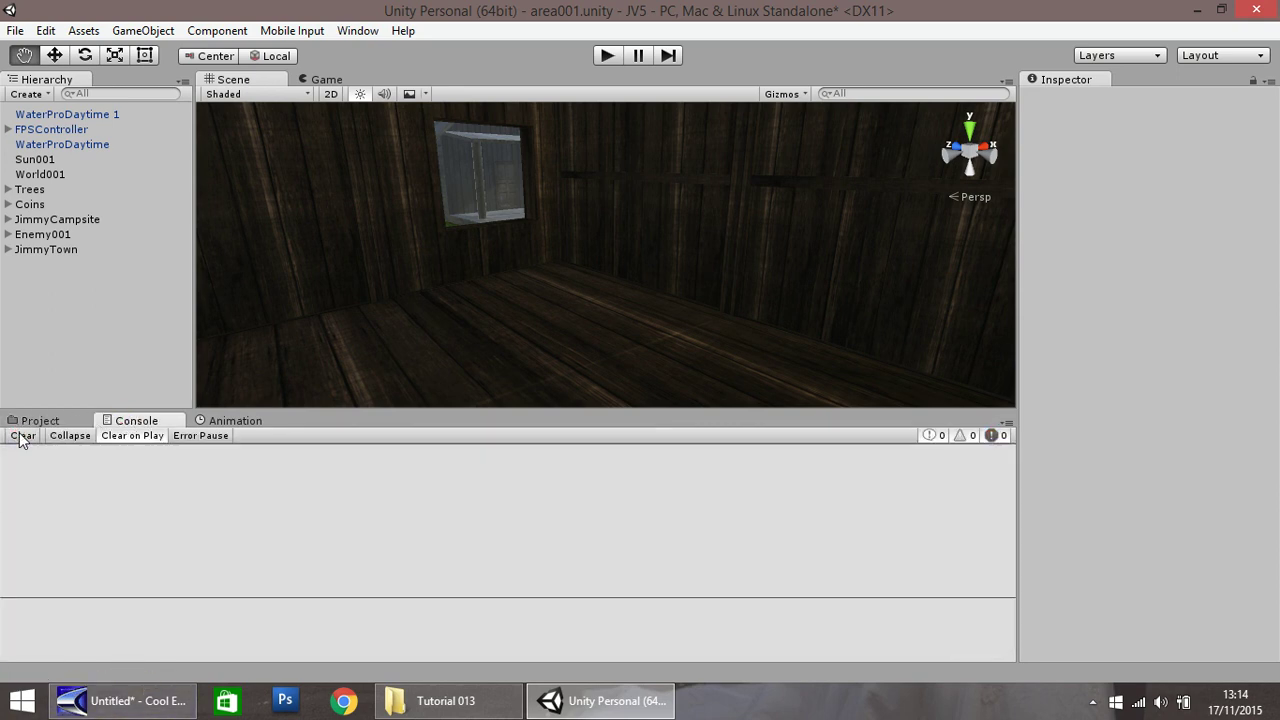
left_click(46, 424)
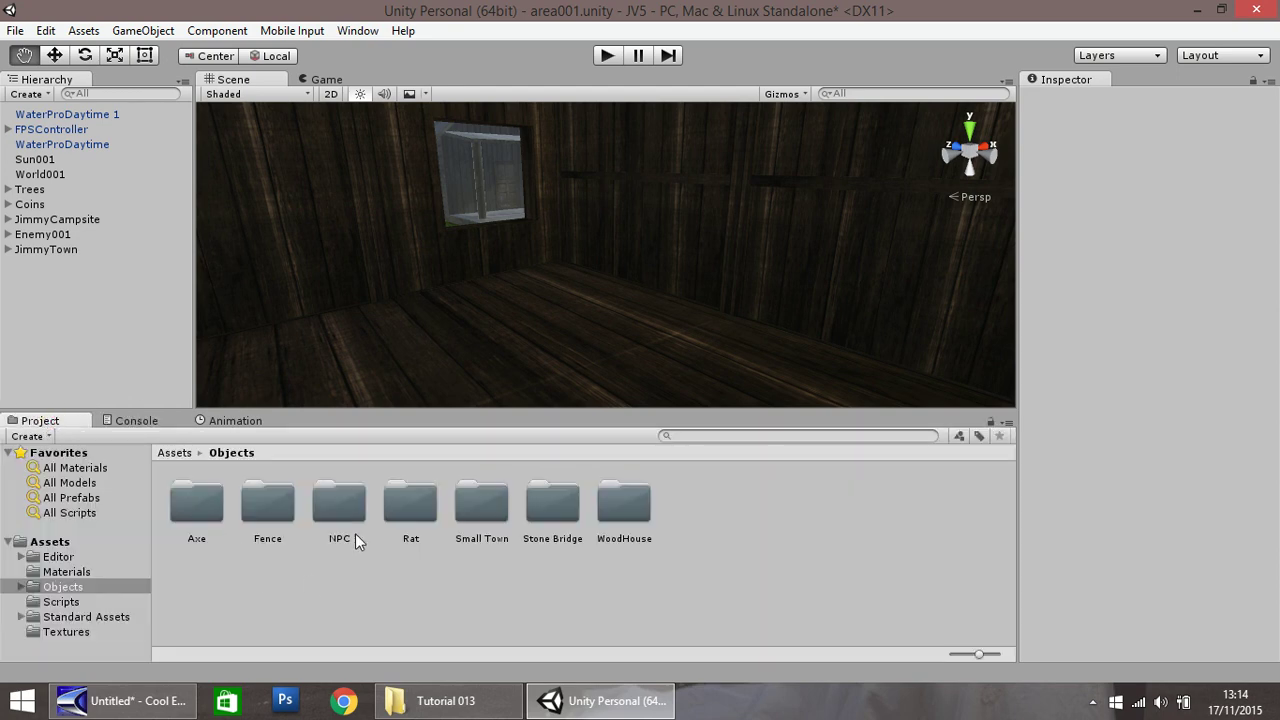
Compare the character models in the NPC folder and place the Will model on the floor inside the house.
double_click(337, 508)
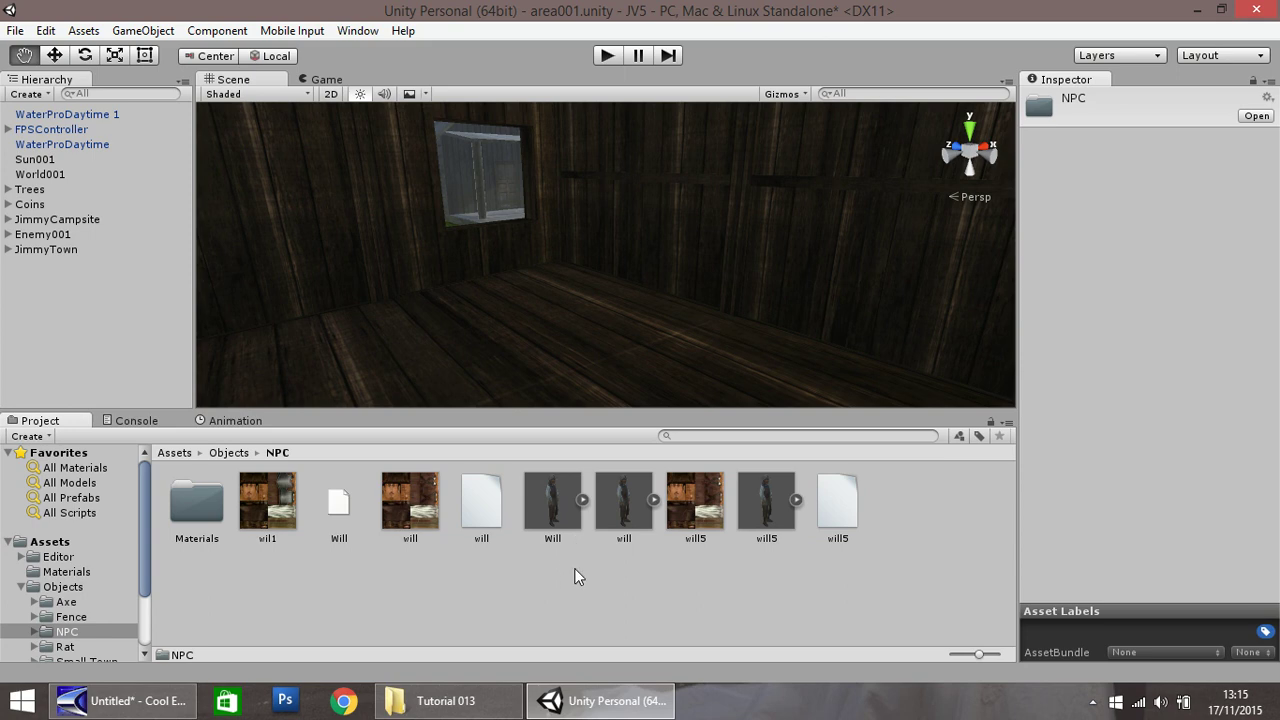
left_click(558, 512)
left_click(622, 508)
left_click(752, 512)
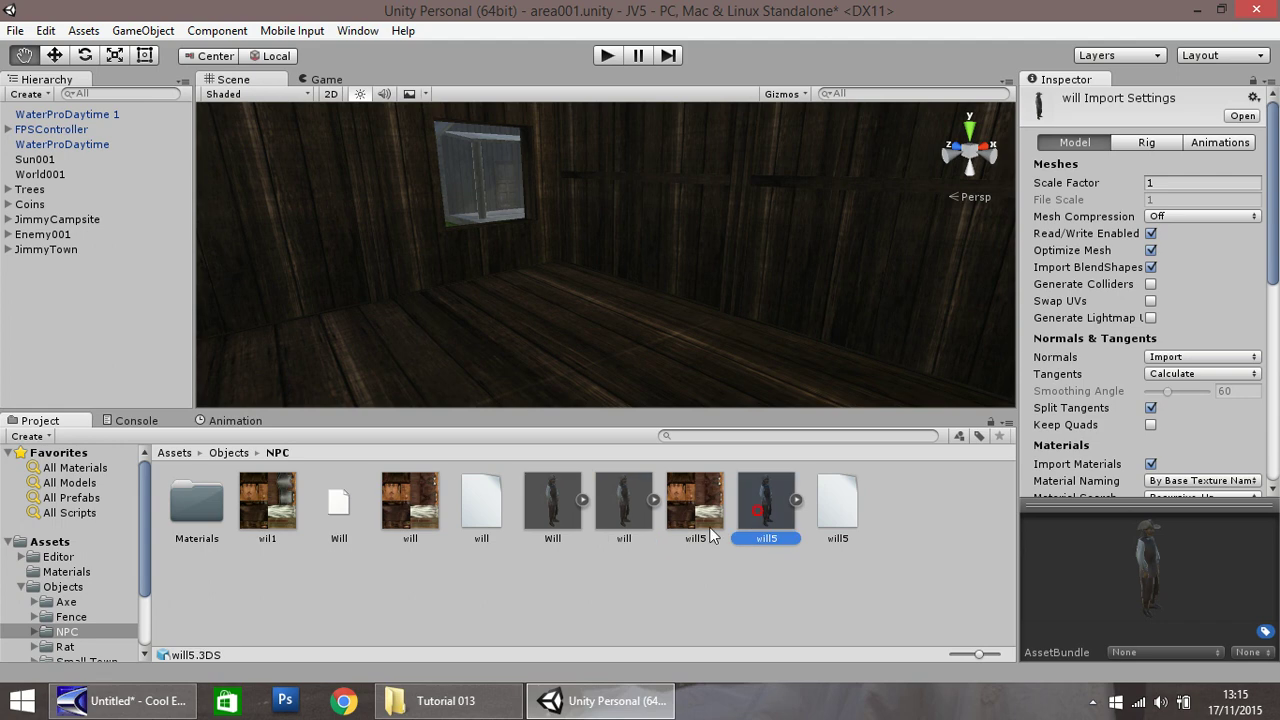
left_click(550, 500)
left_click(624, 508)
left_click(762, 513)
left_click_drag(545, 503, 644, 307)
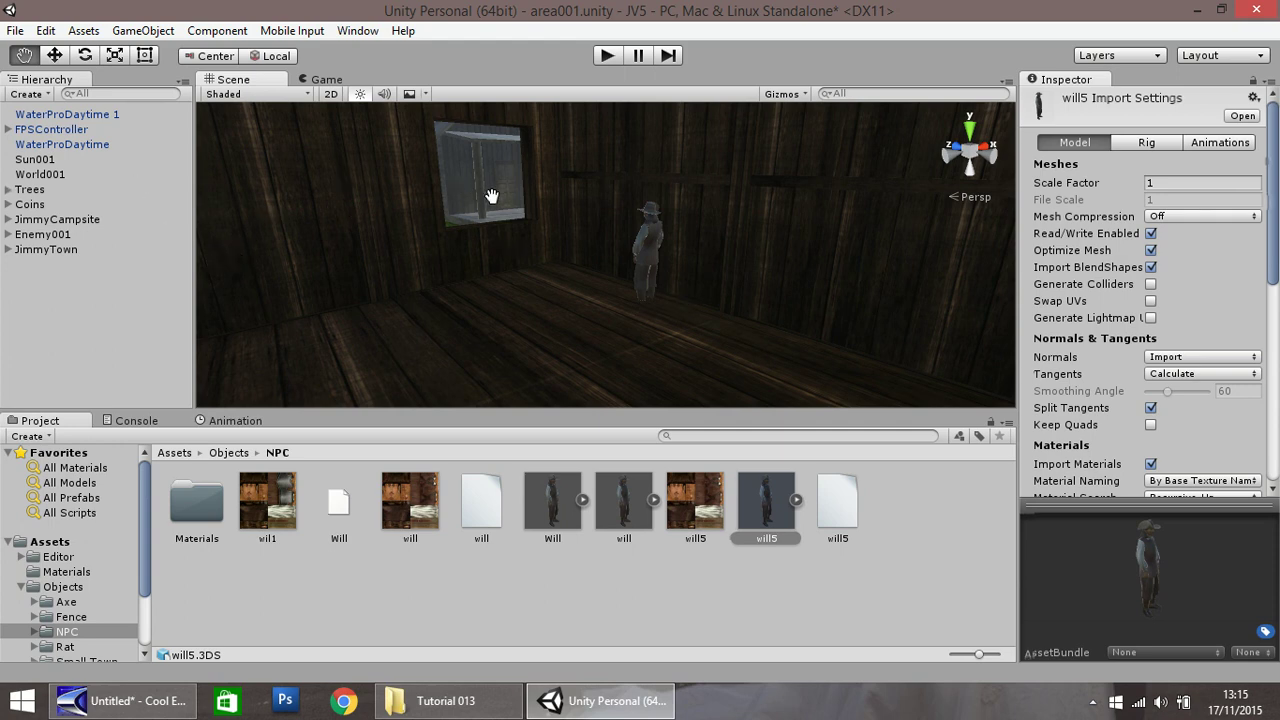
Set the Will model's scale to 1.5 on the X, Y and Z axes.
left_click(60, 56)
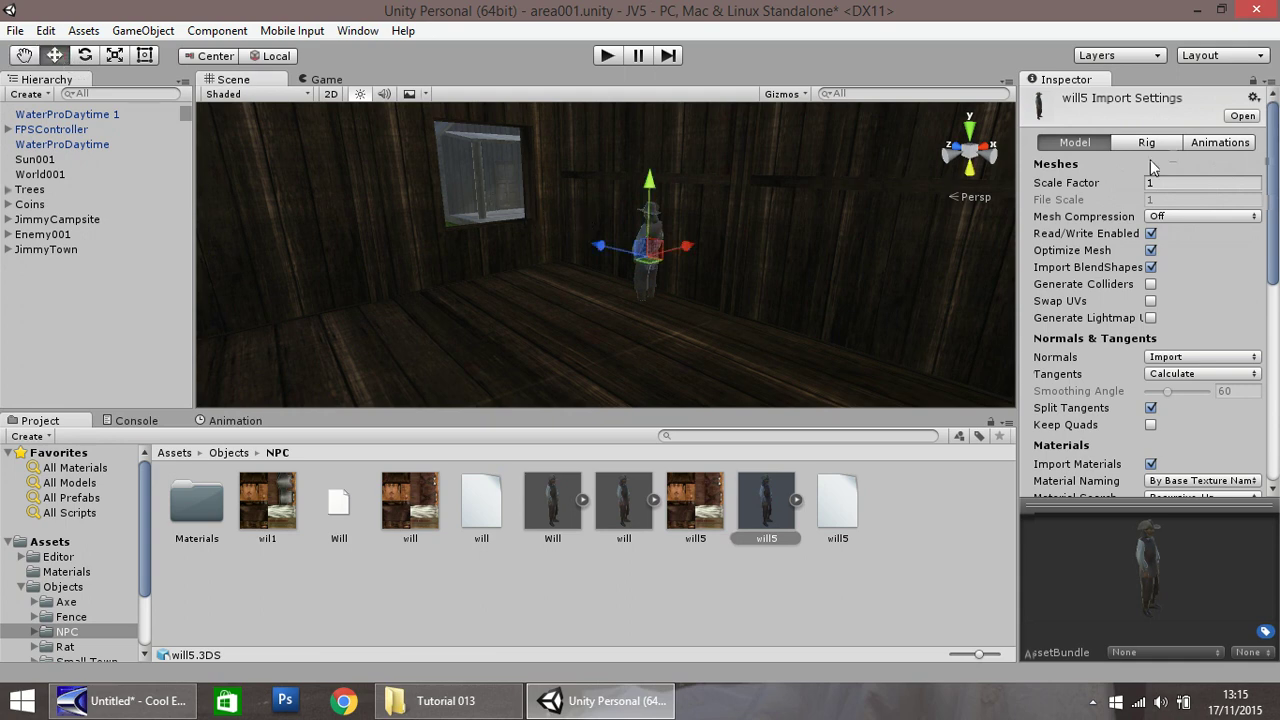
left_click(1158, 184)
type("1.5")
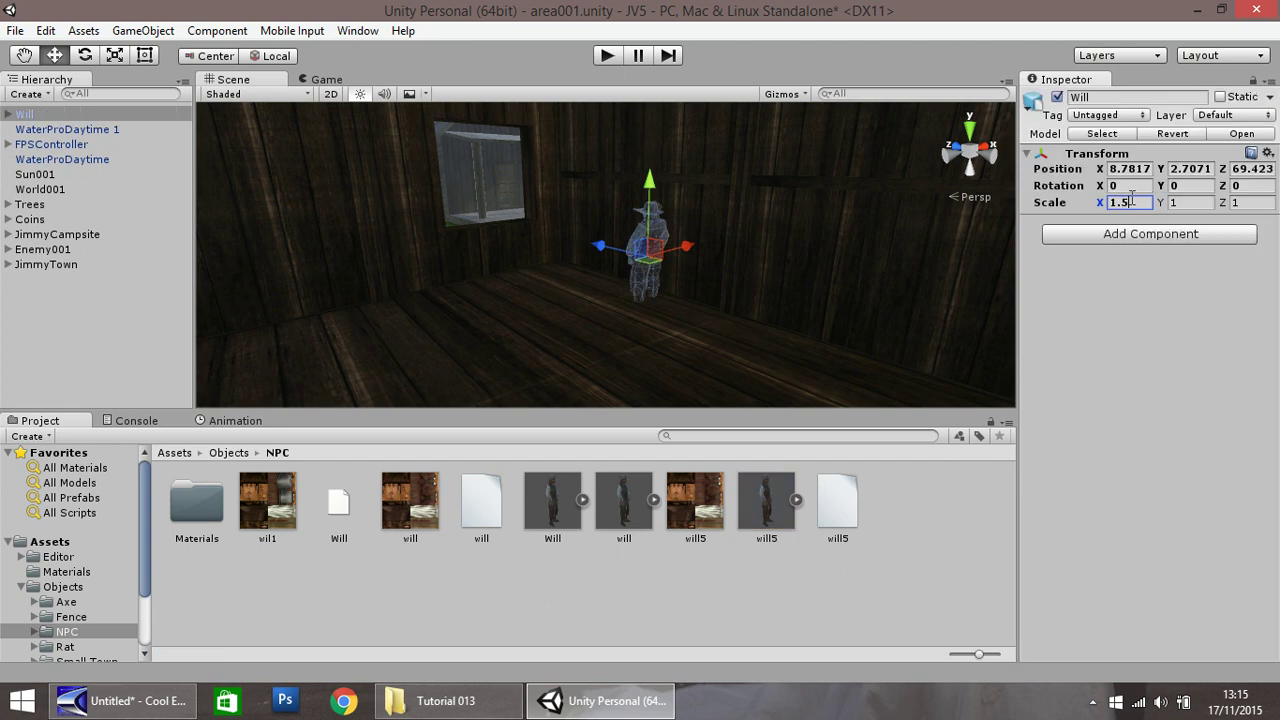
key("Tab")
type("1.5")
key("Tab")
type("10")
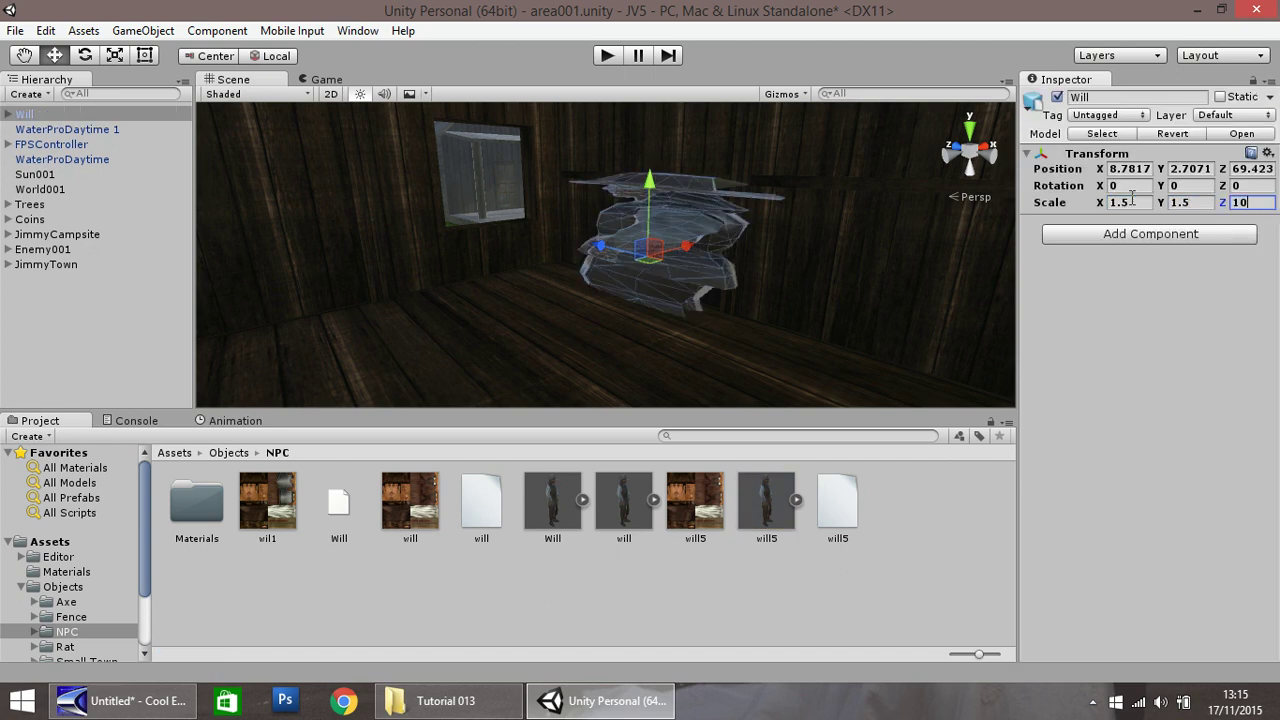
key("BackSpace")
type(".5")
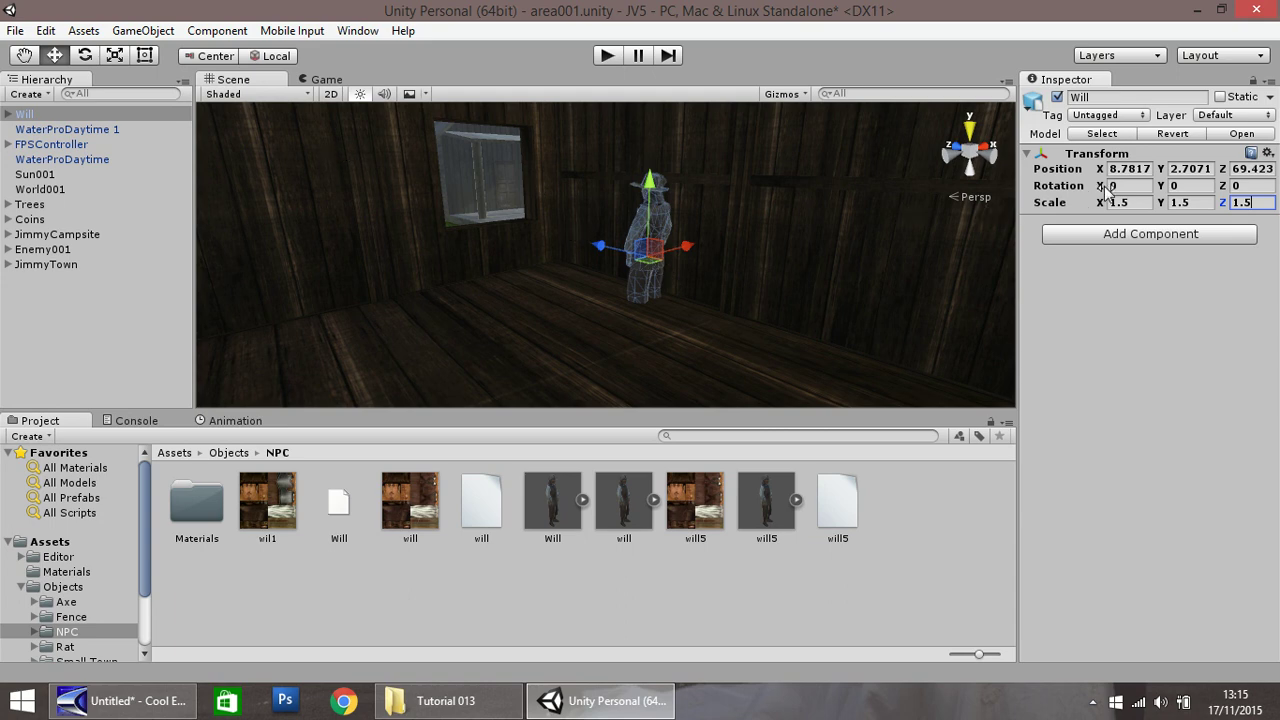
Set Will's Y rotation to 270 and raise the model to a Y position of about 3.32 so its feet clear the floor.
left_click(1186, 185)
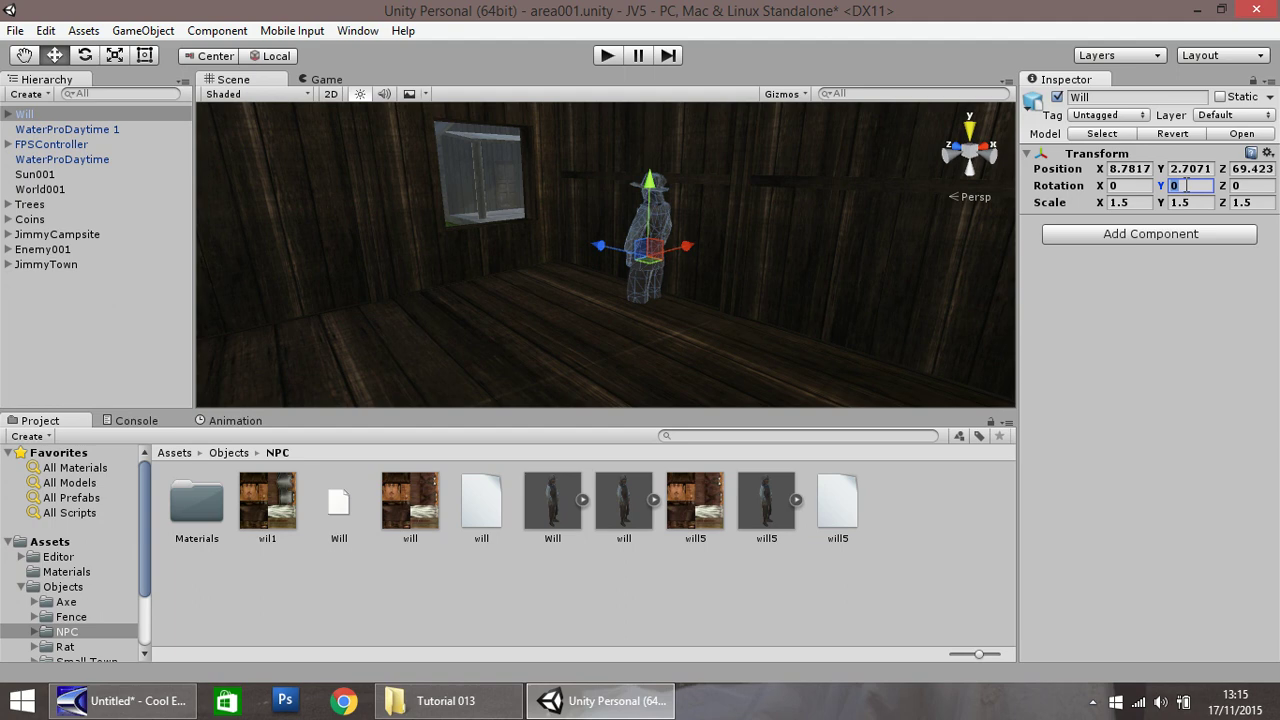
type("90")
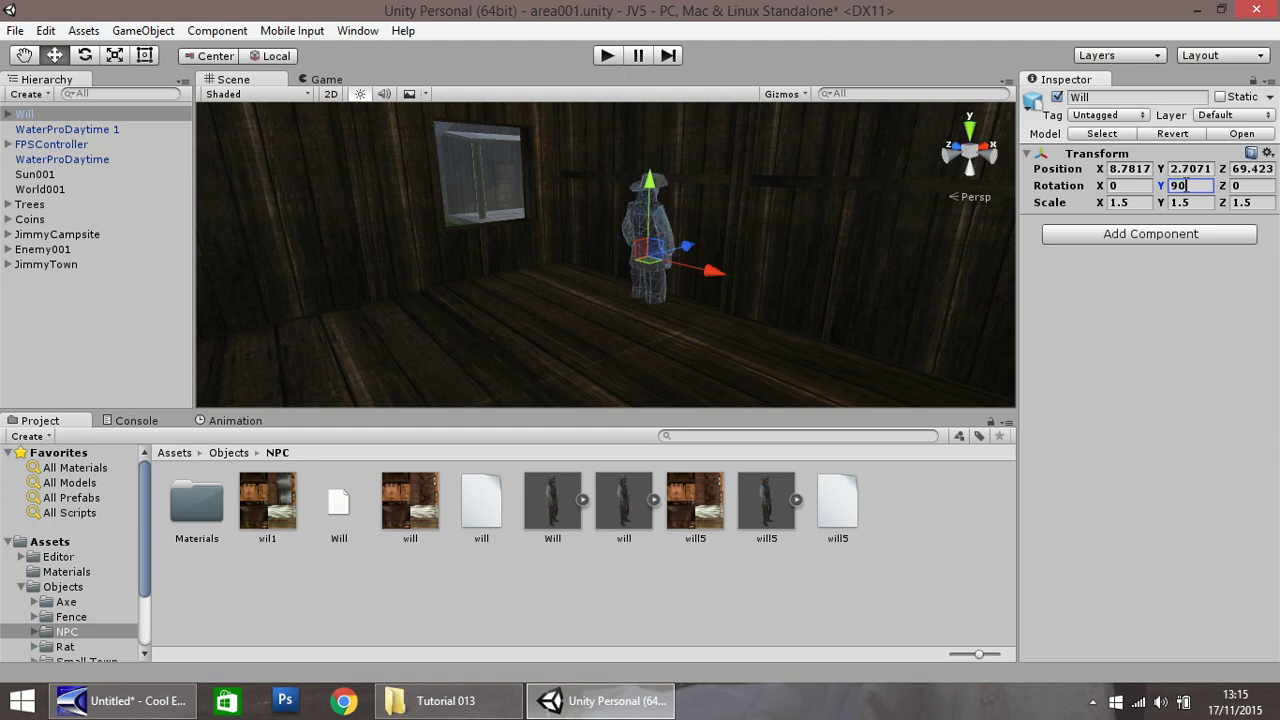
key("BackSpace")
key("BackSpace")
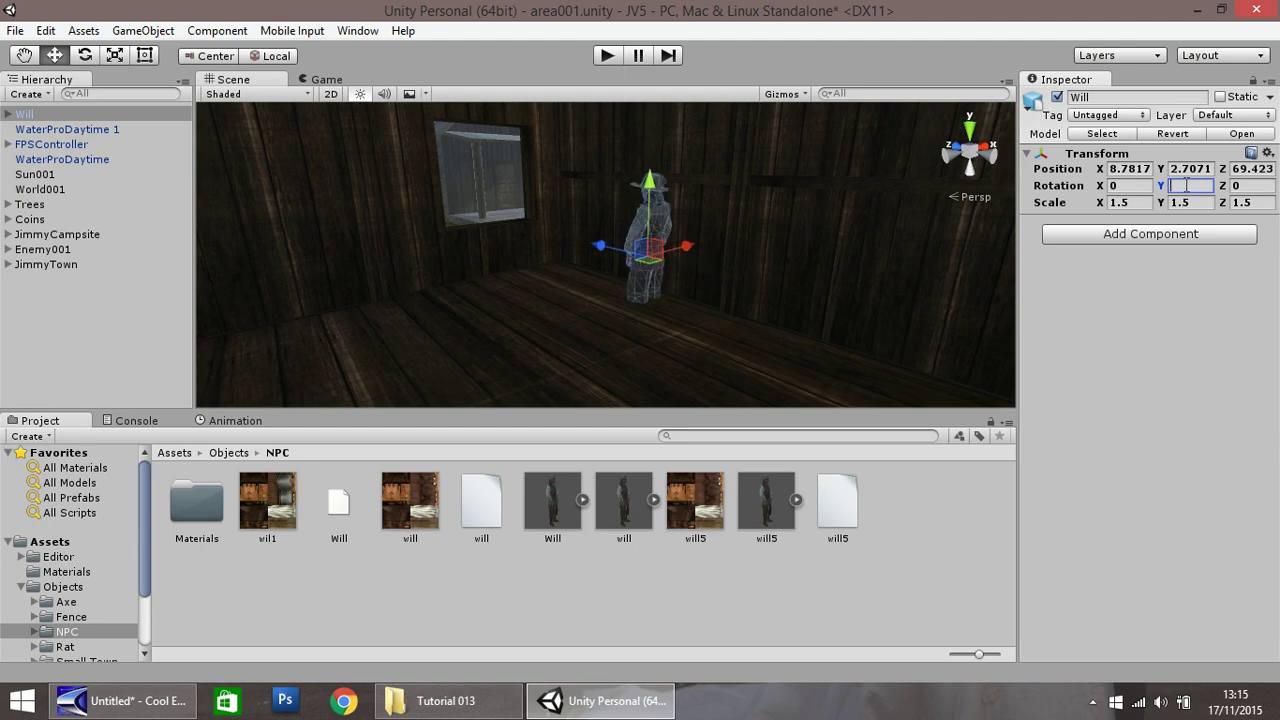
type("270")
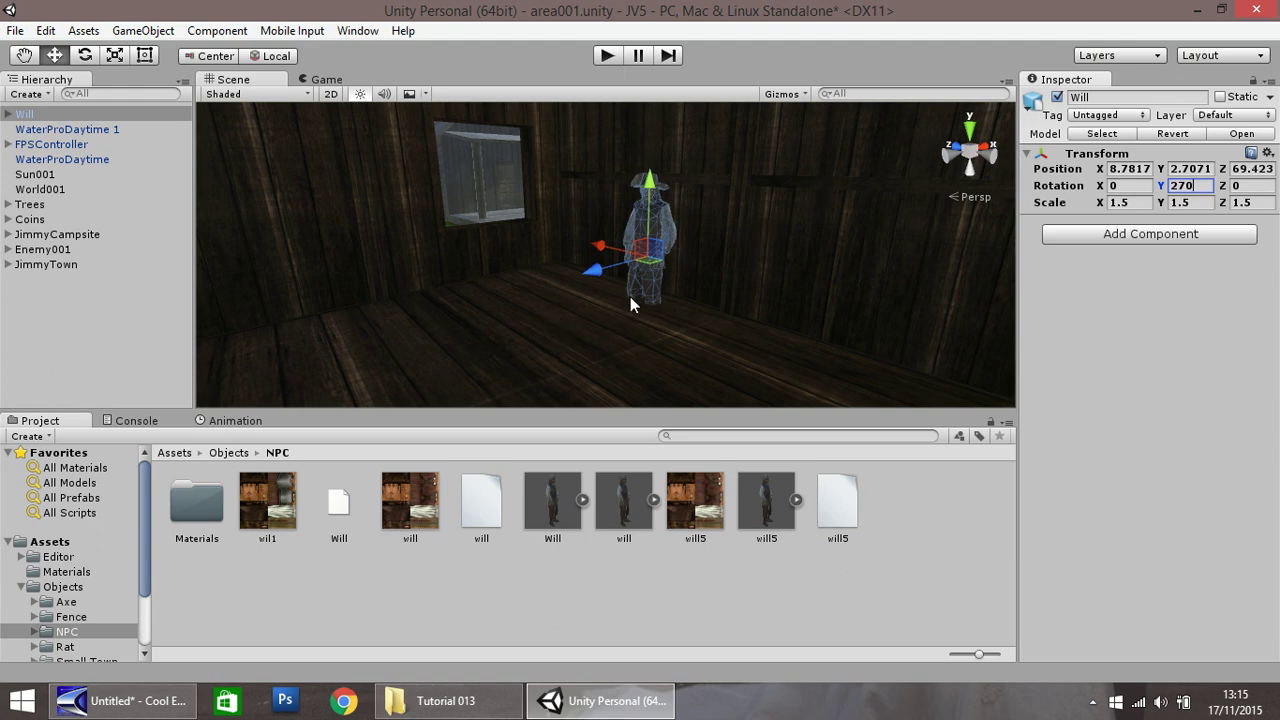
left_click_drag(650, 206, 646, 171)
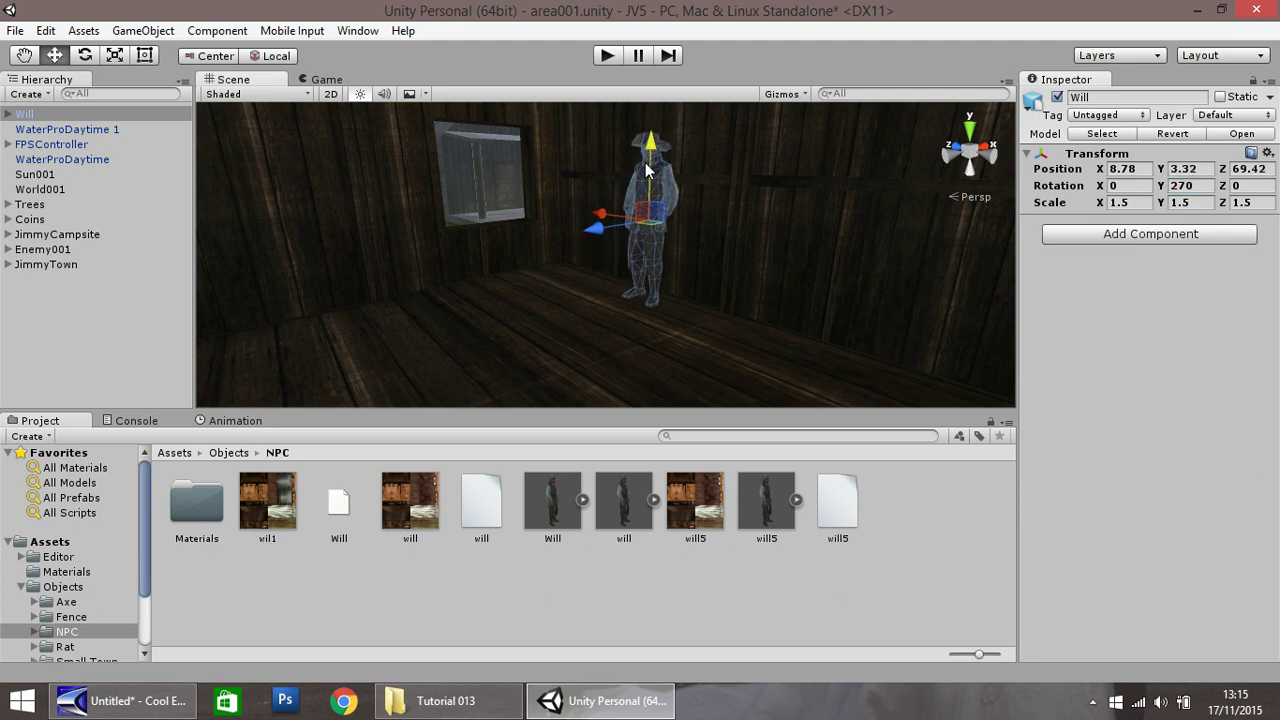
left_click(531, 268)
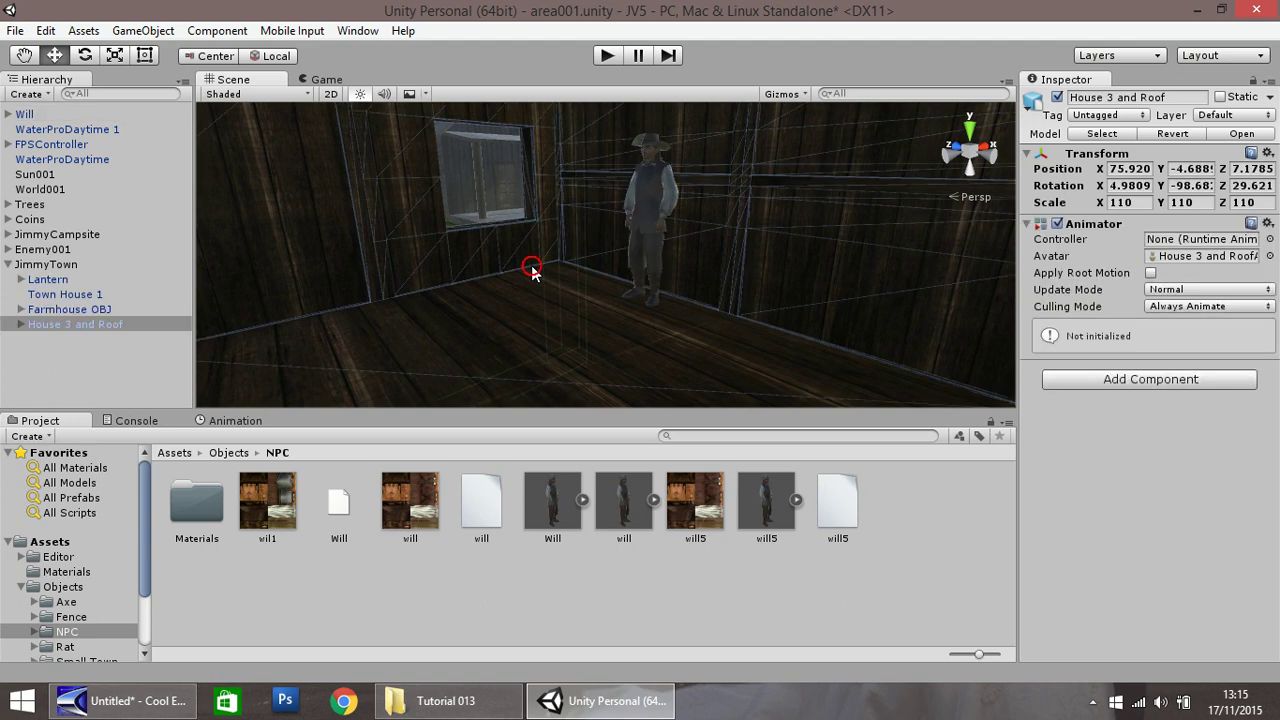
Play-test the scene by walking into the house up to Will to check his size, and stop the game.
left_click(606, 57)
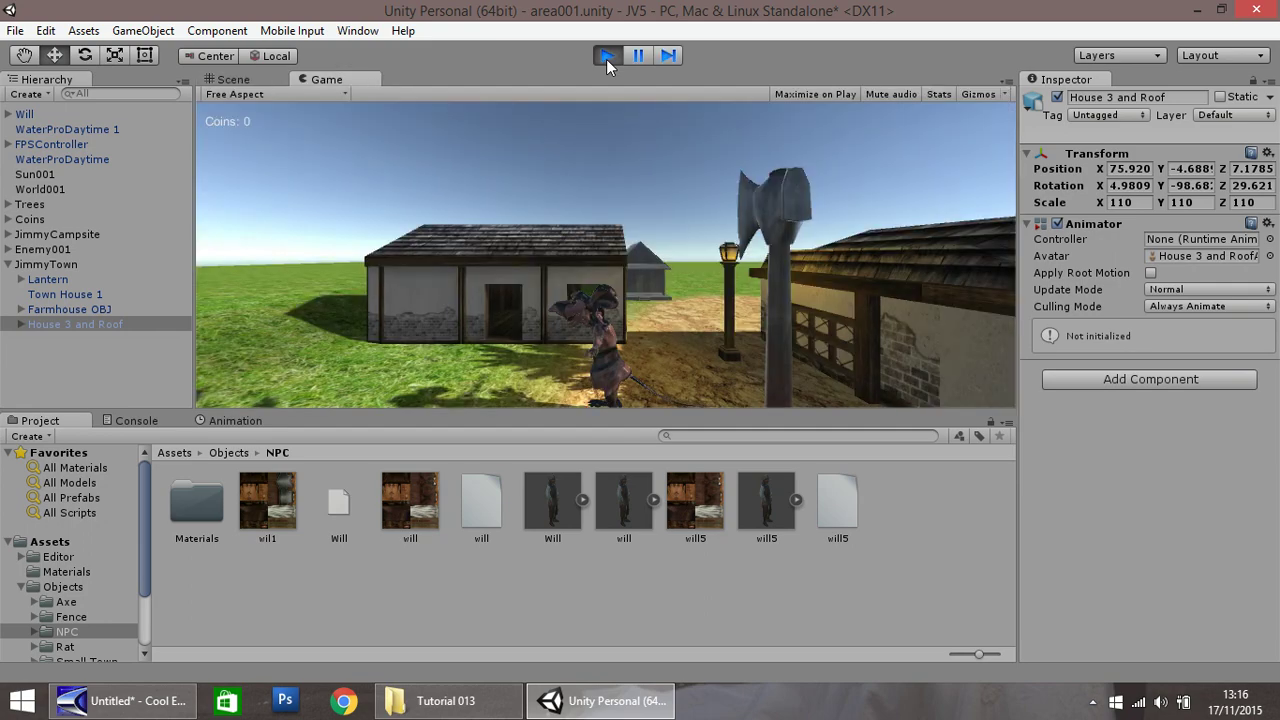
key("w")
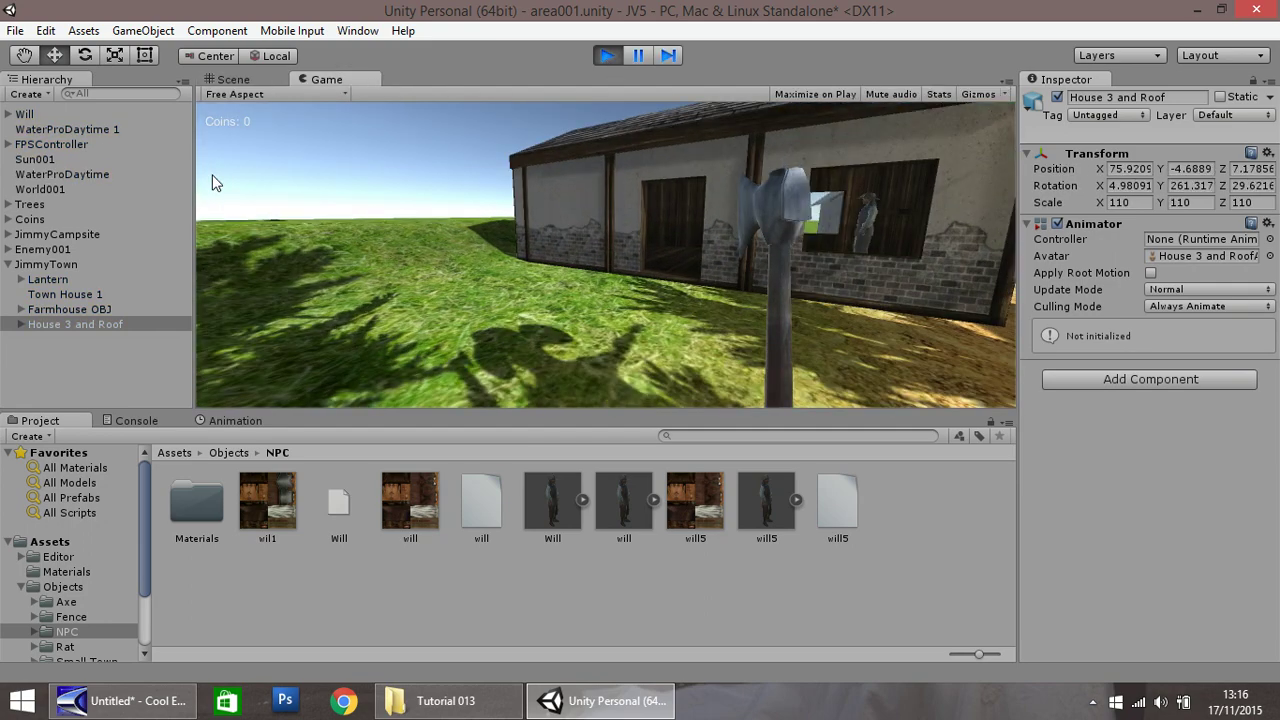
key("w")
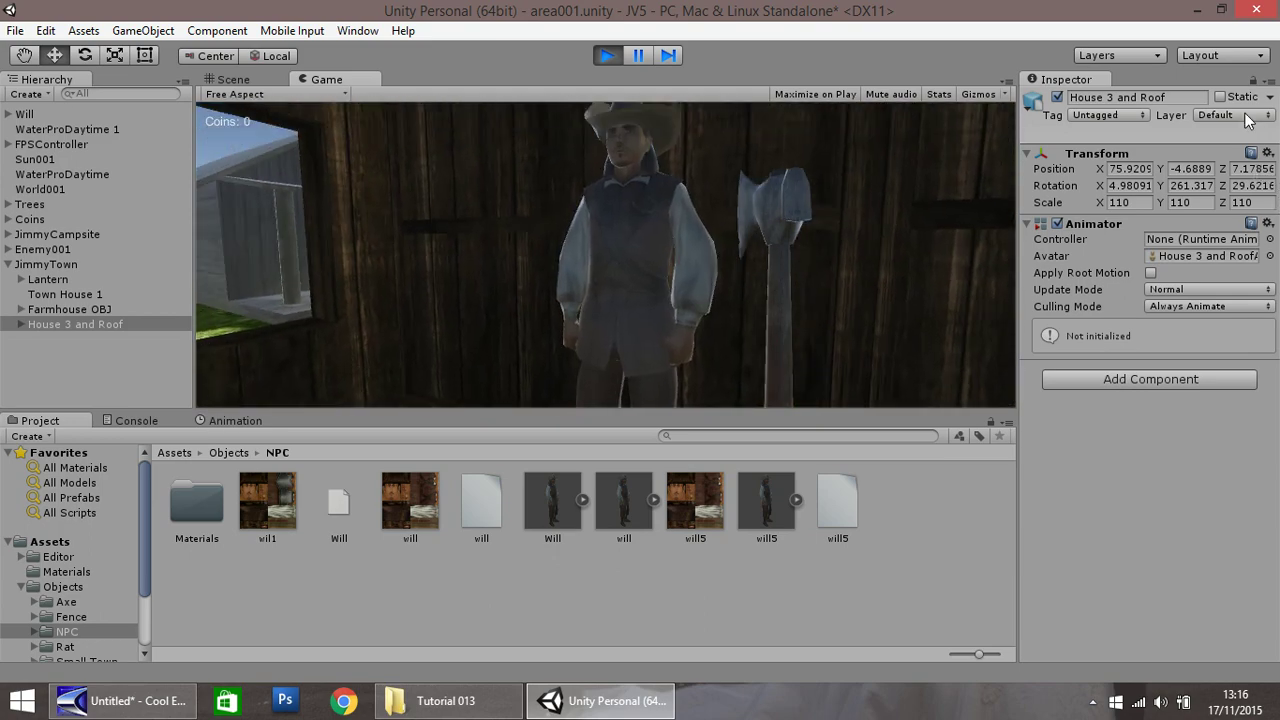
key("w")
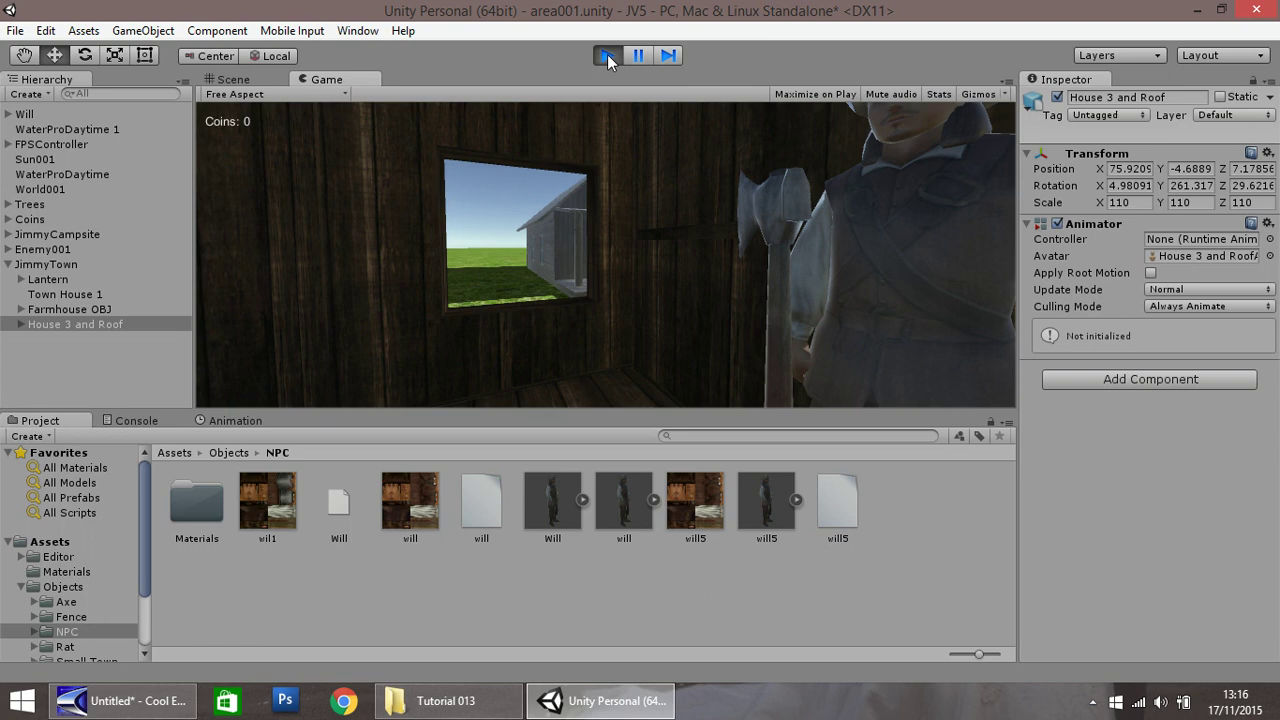
left_click(607, 55)
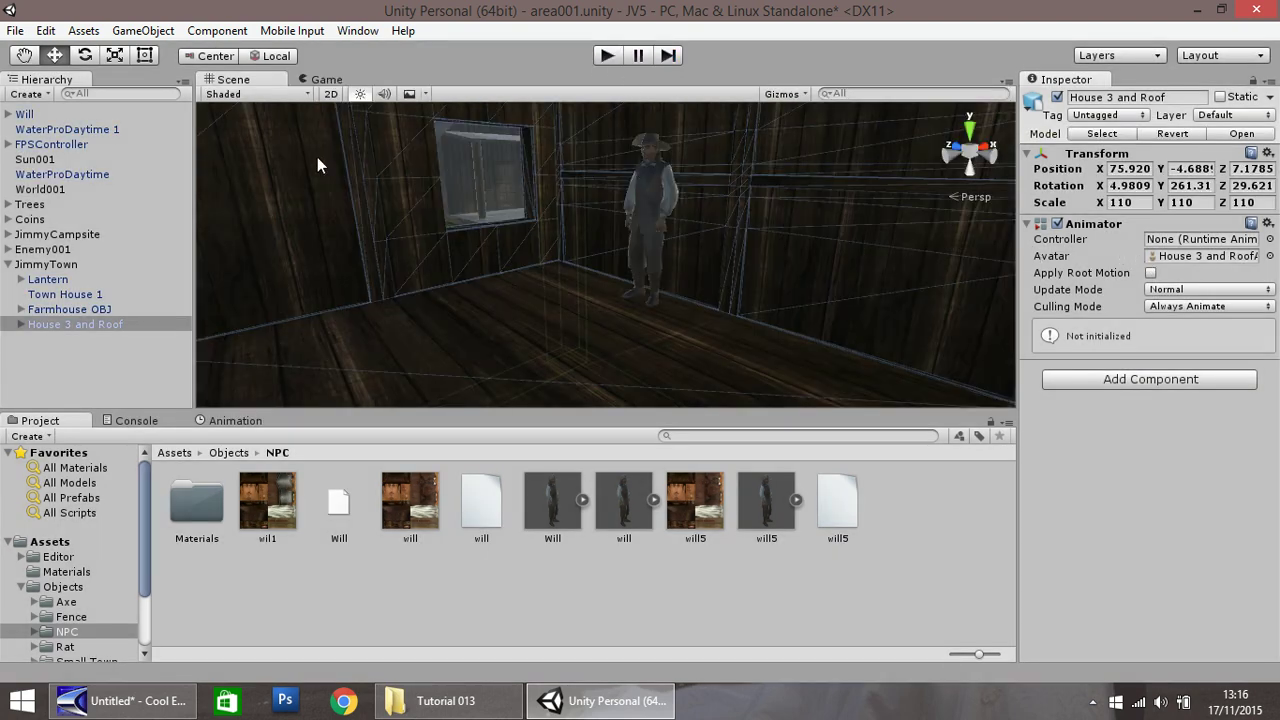
Set Will's scale to 1.25 on all three axes and lower the model to a Y position of about 3.11.
left_click(24, 114)
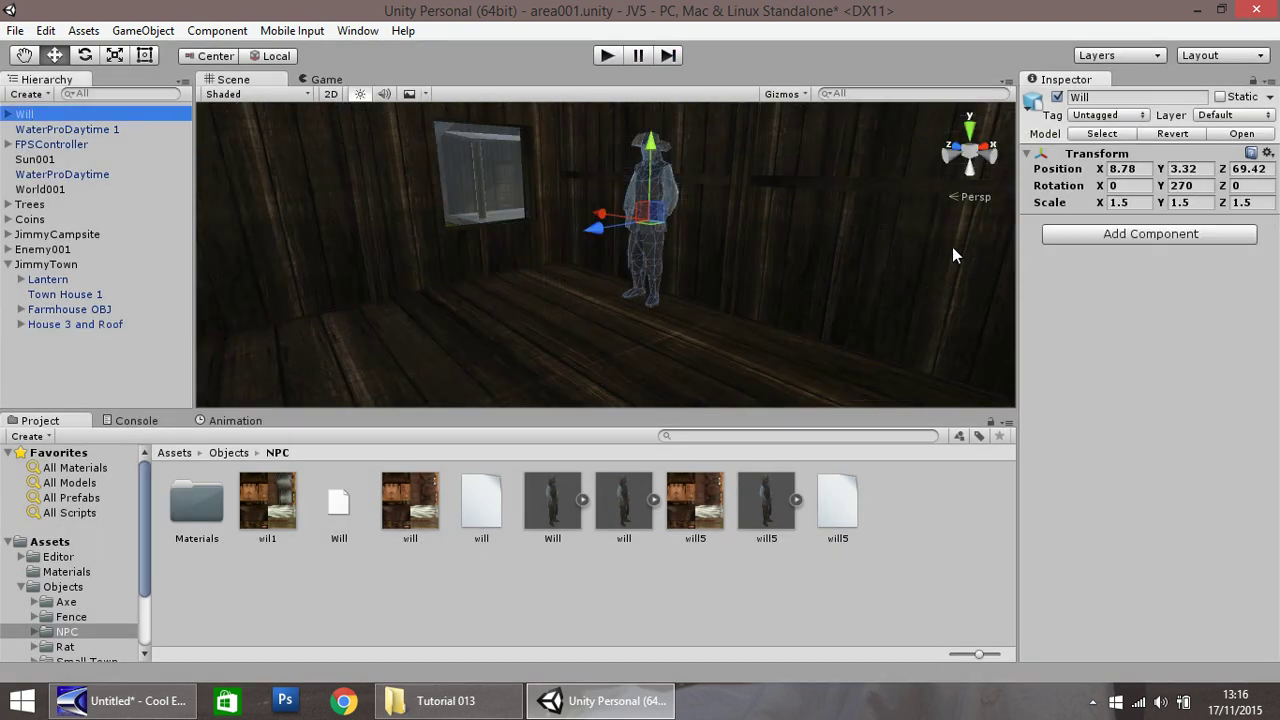
left_click(1138, 202)
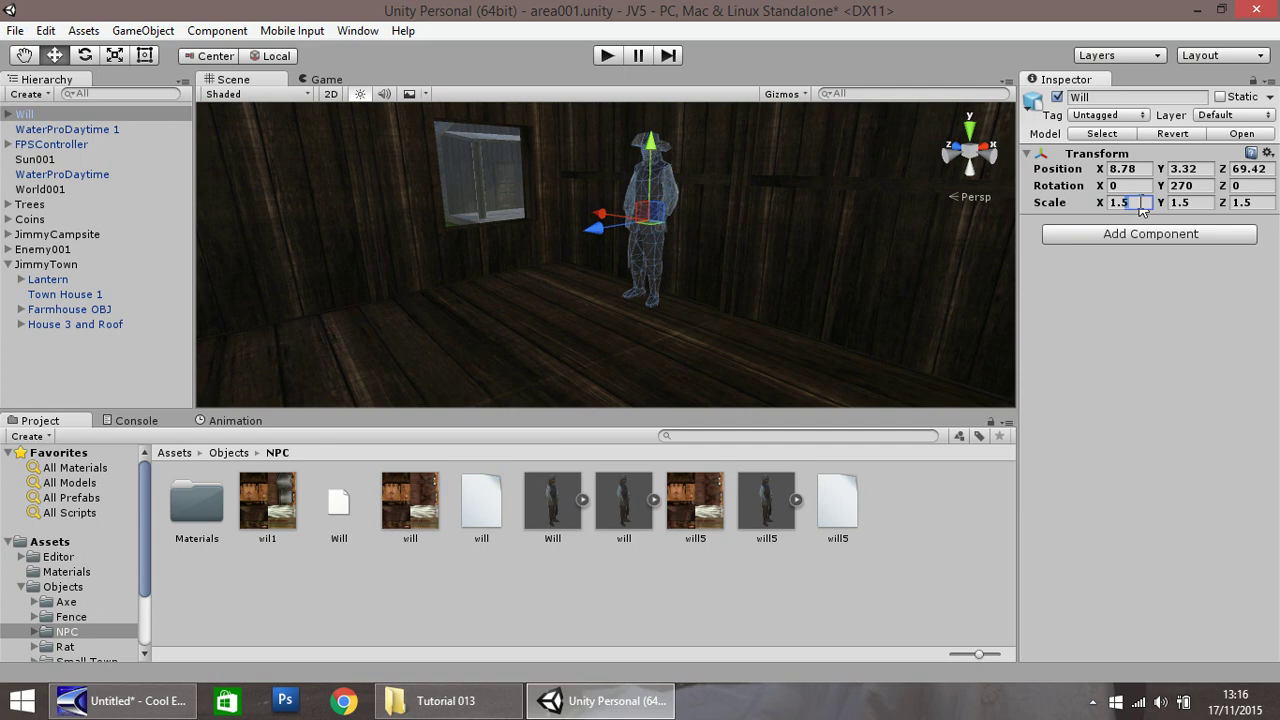
type("1.25")
key("Tab")
type("1.25")
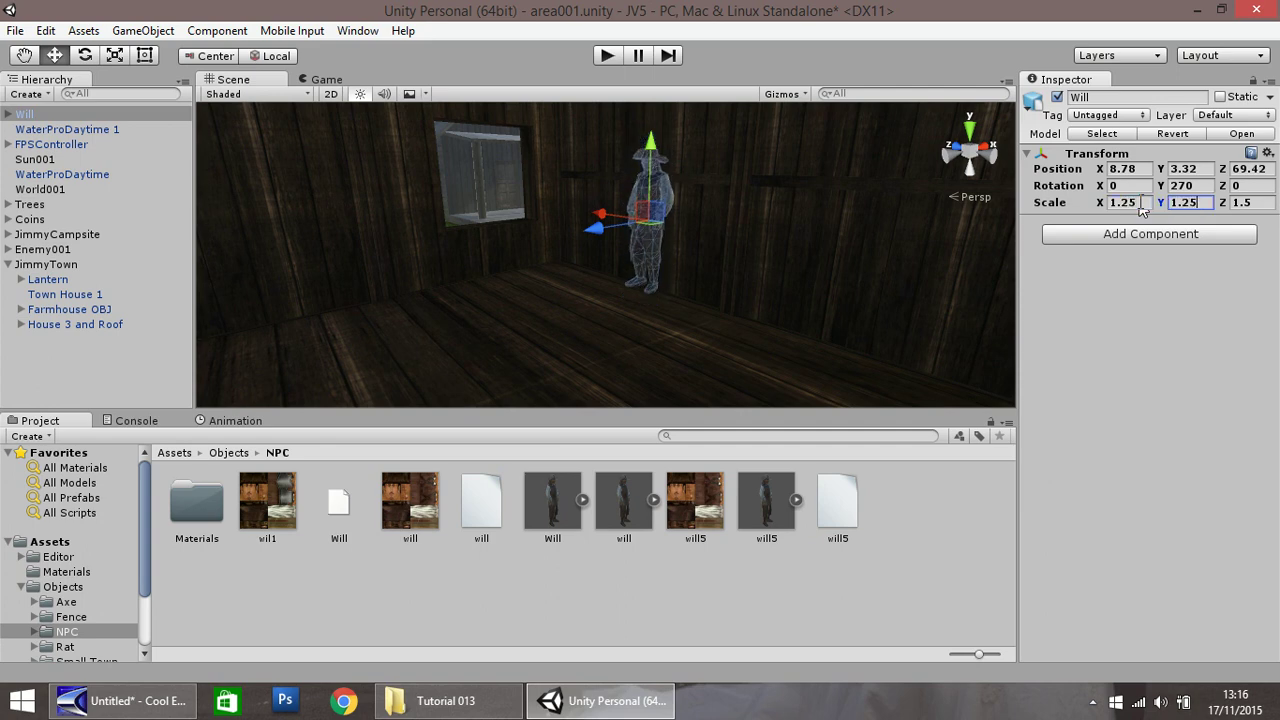
key("Tab")
type("1.25")
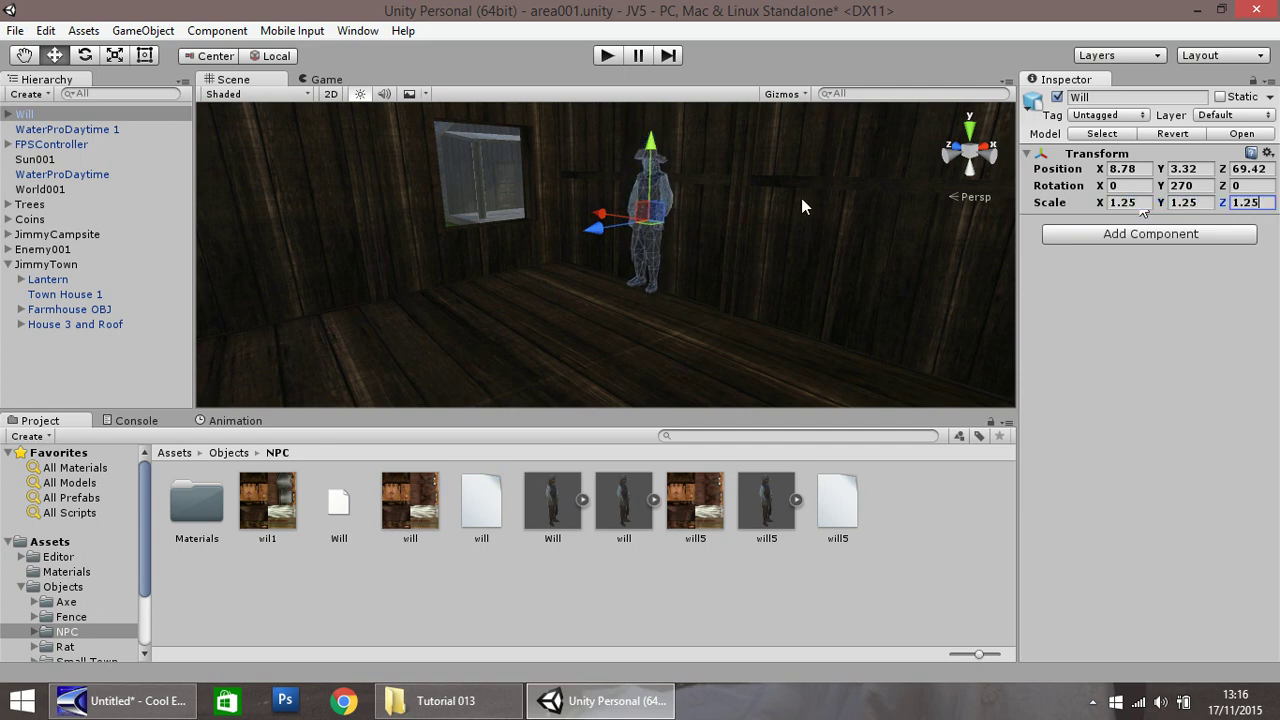
left_click_drag(650, 150, 650, 163)
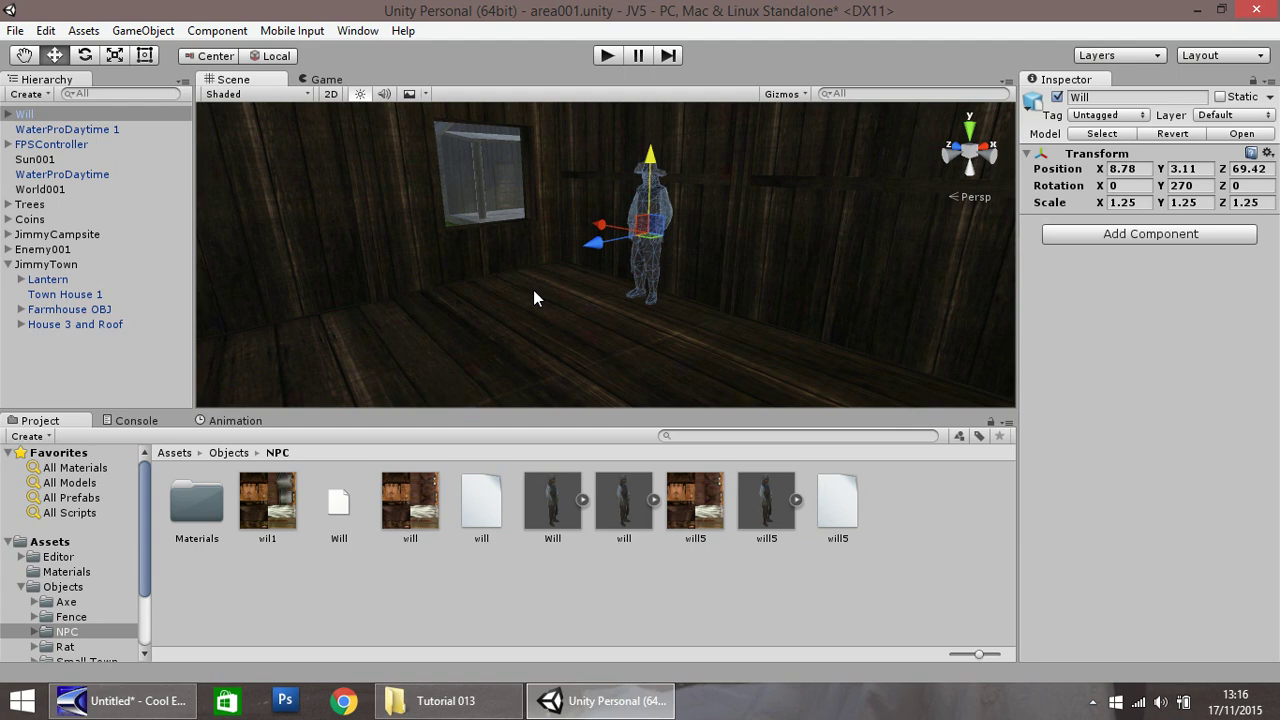
Make Will a child of JimmyTown and collapse the group.
left_click(8, 265)
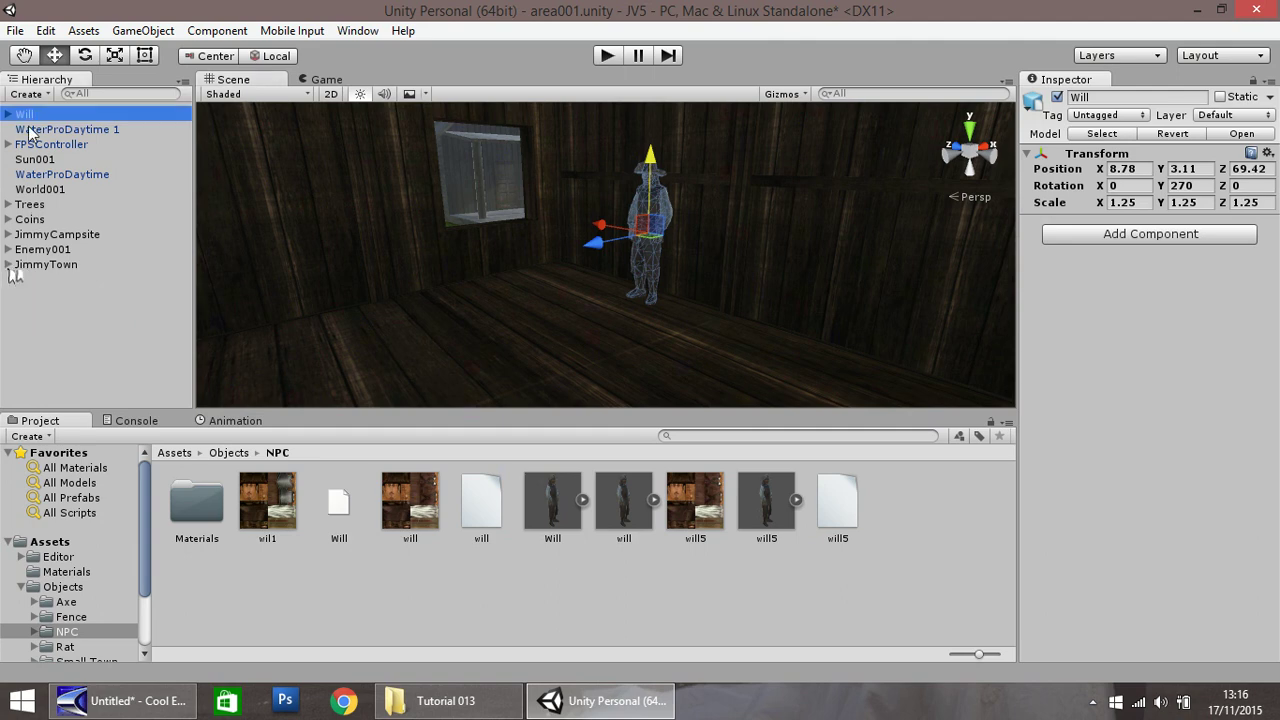
left_click(7, 264)
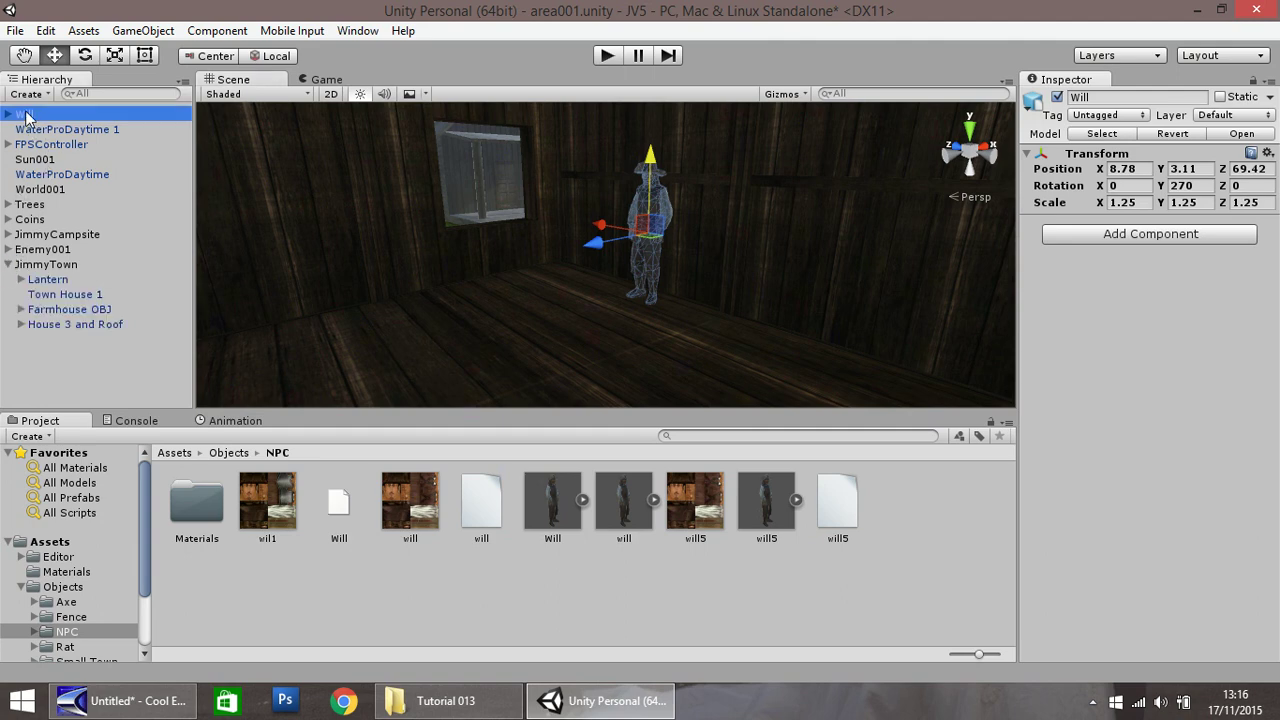
left_click_drag(26, 114, 36, 268)
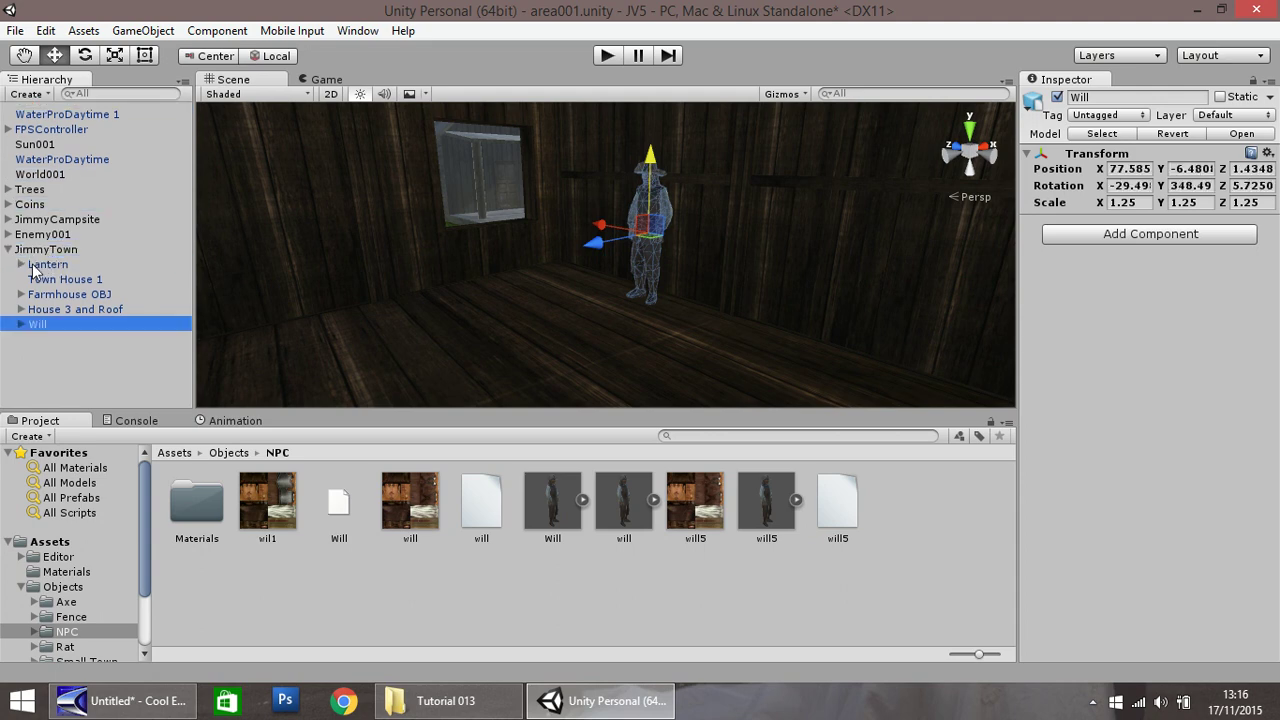
left_click(8, 249)
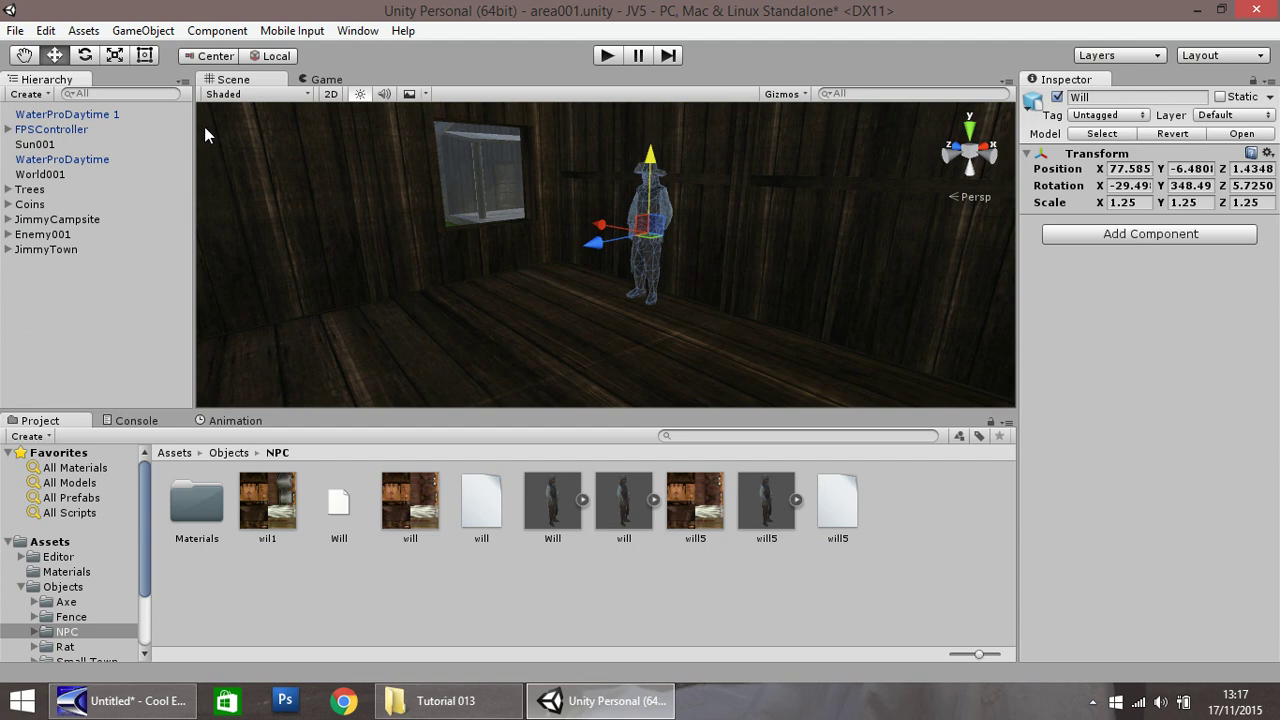
Add a UI Panel to the scene.
left_click(144, 31)
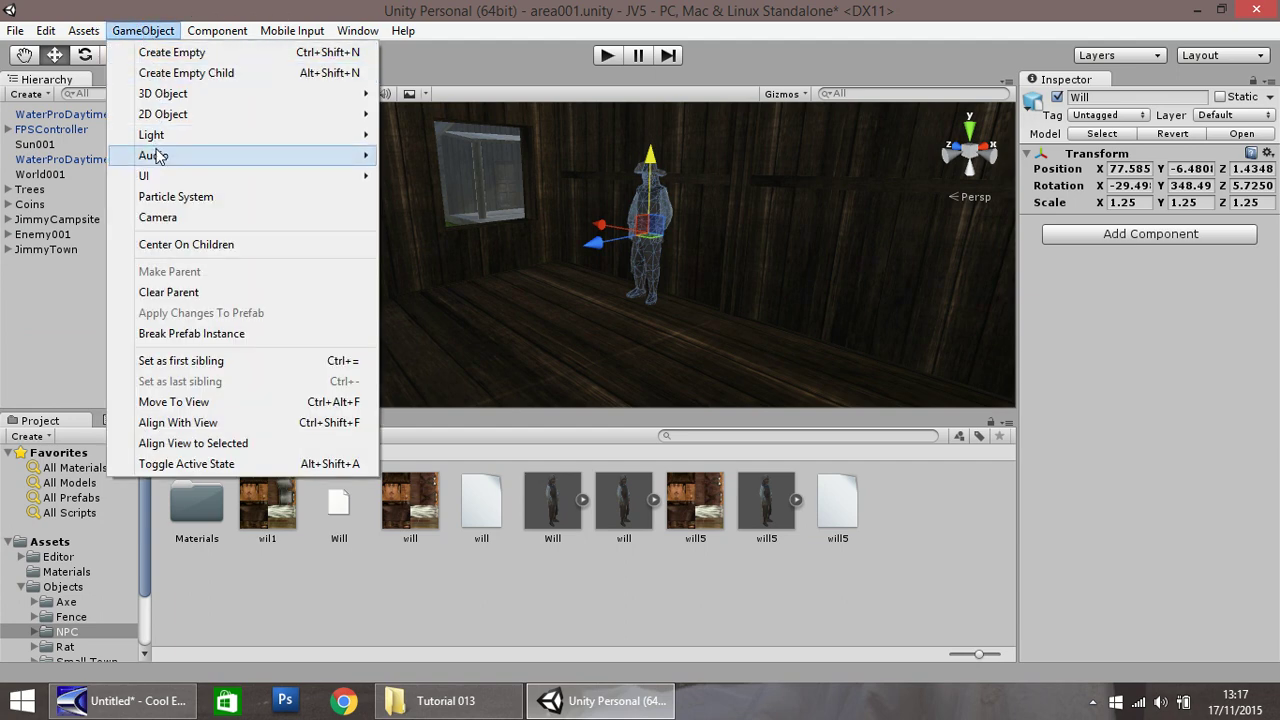
mouse_move(174, 183)
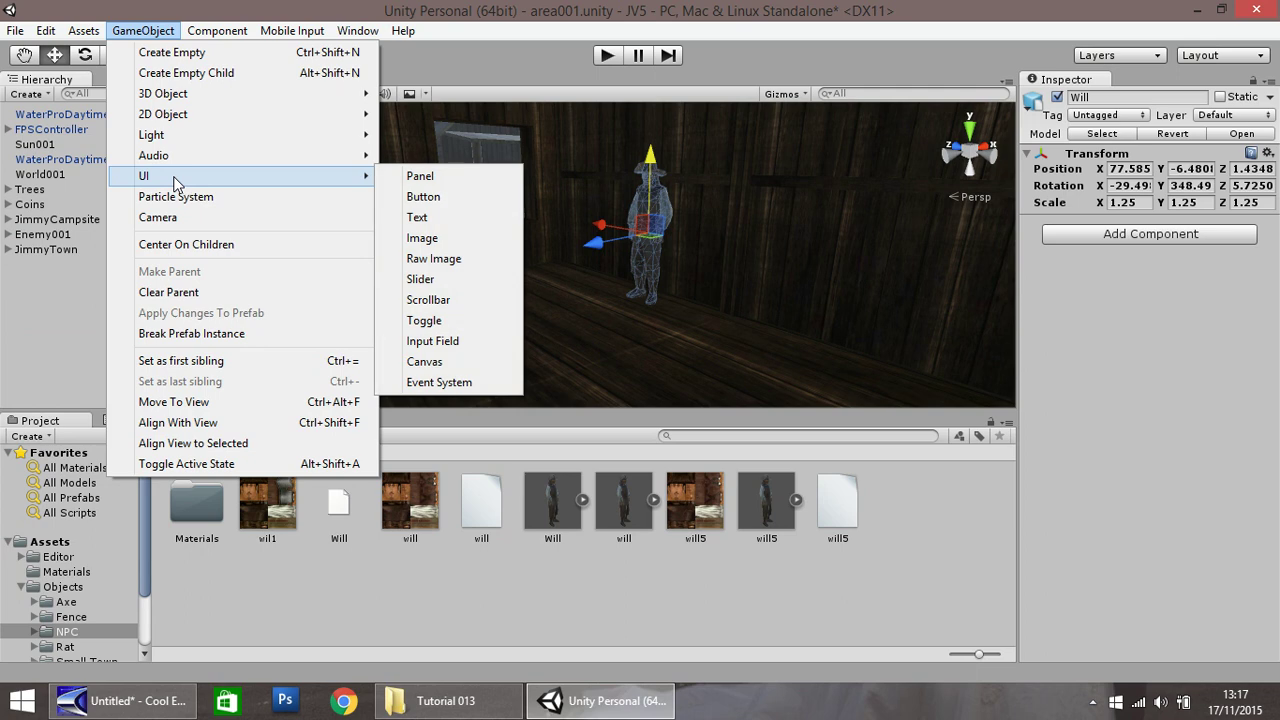
left_click(443, 177)
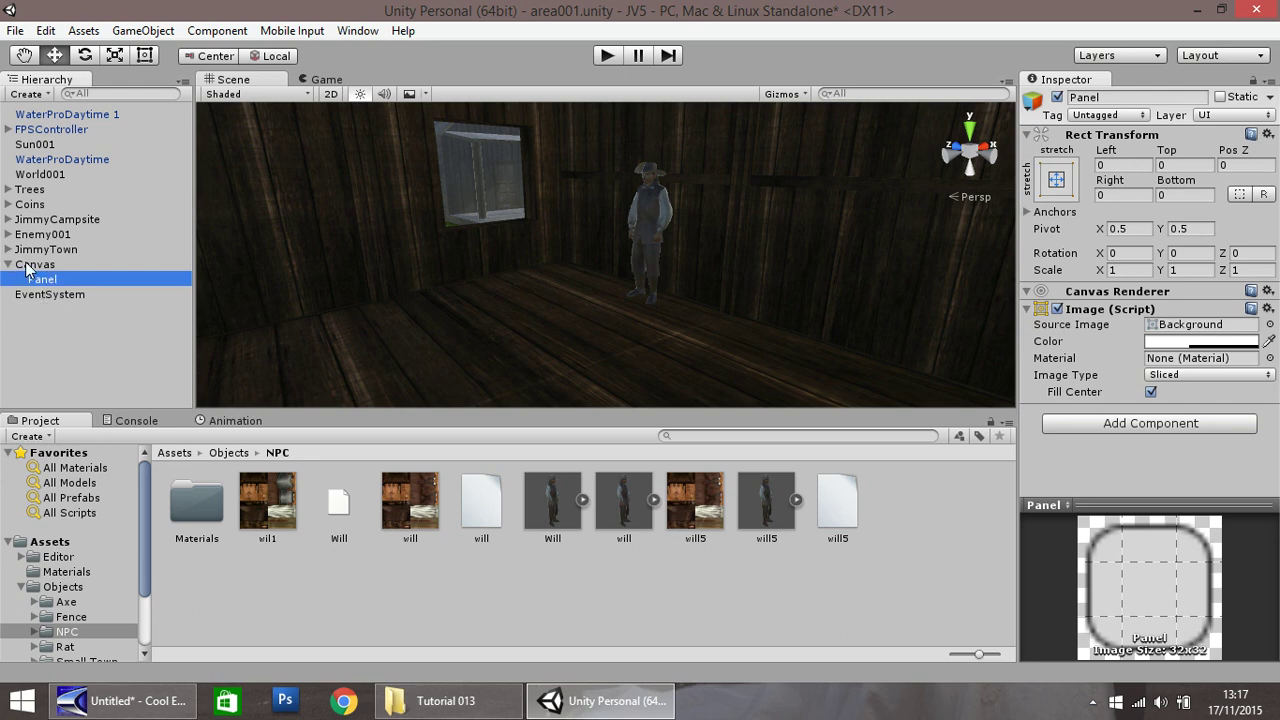
Examine the Canvas, Panel and EventSystem objects in the scene hierarchy.
left_click(44, 266)
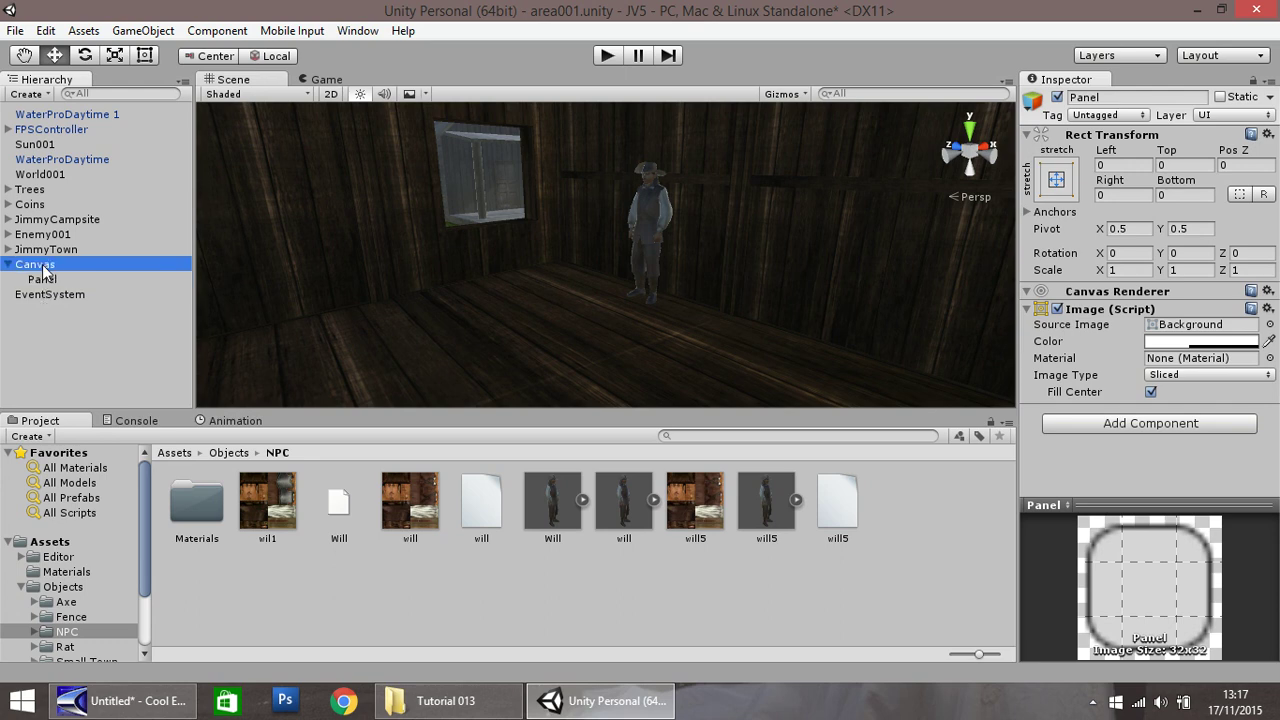
left_click(48, 280)
left_click(60, 295)
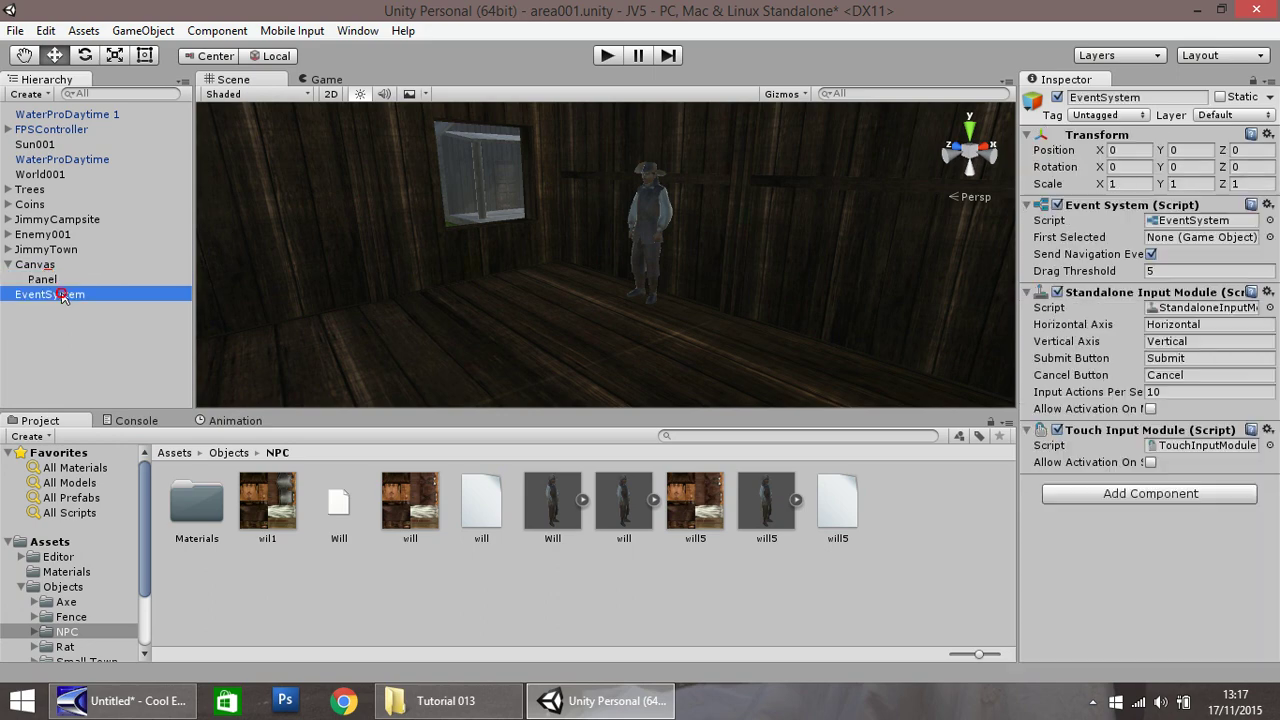
left_click(43, 280)
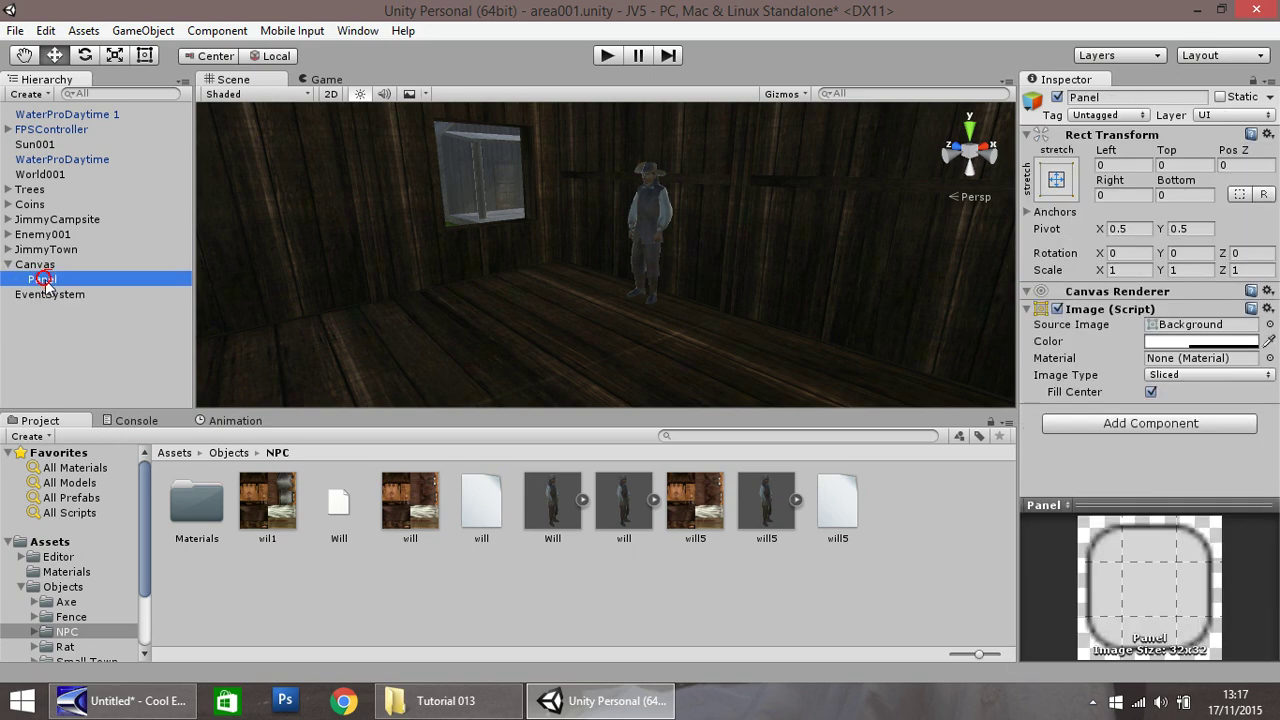
left_click(30, 267)
left_click(42, 294)
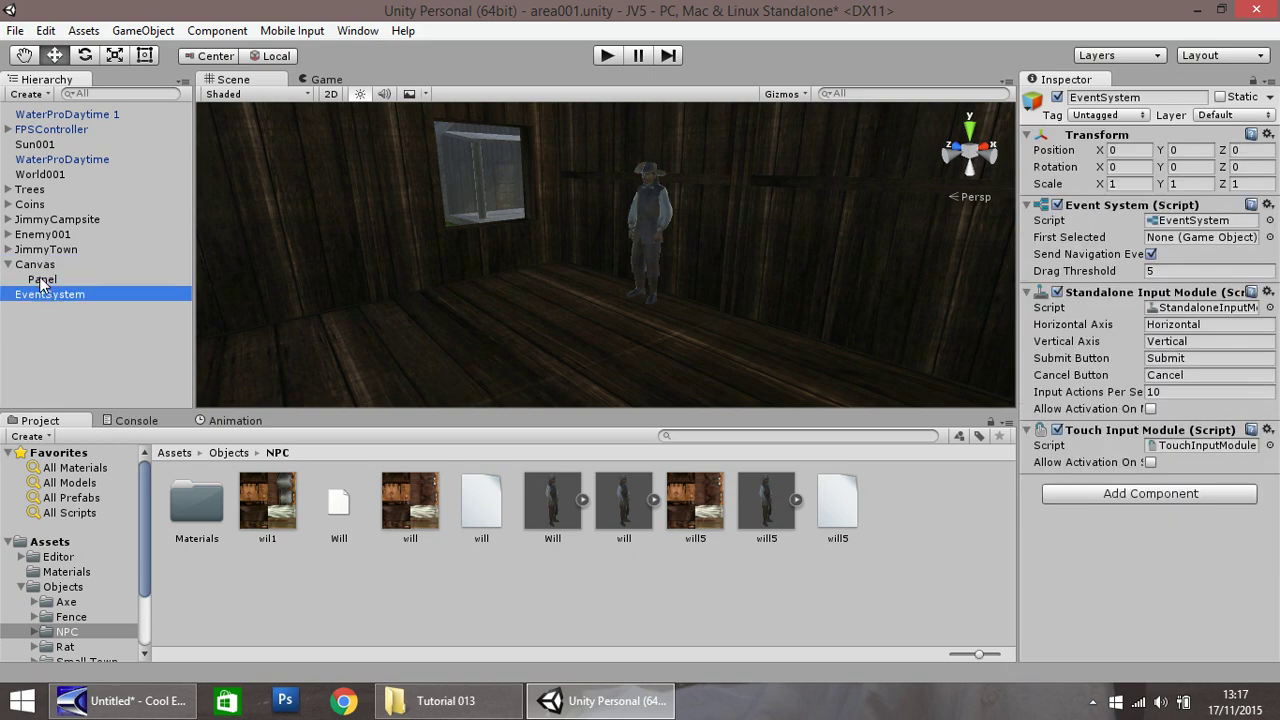
left_click(39, 279)
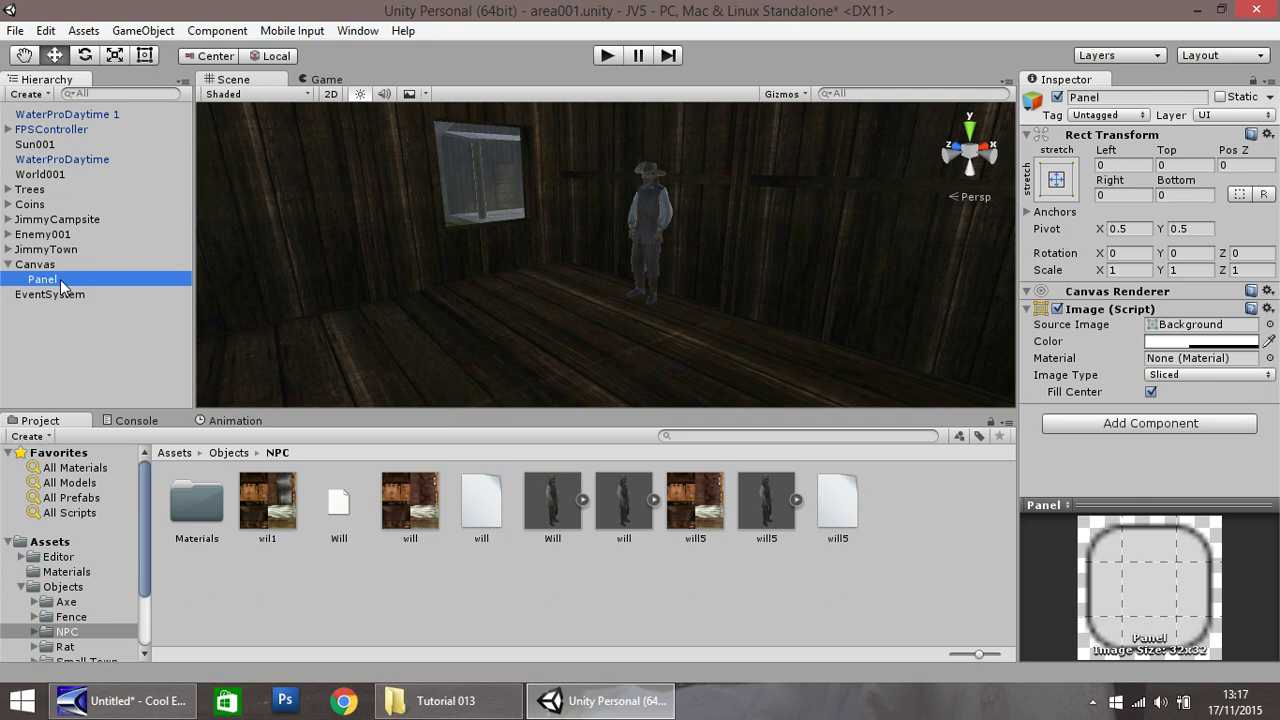
Add a UI Text object as a child of the Canvas.
right_click(41, 266)
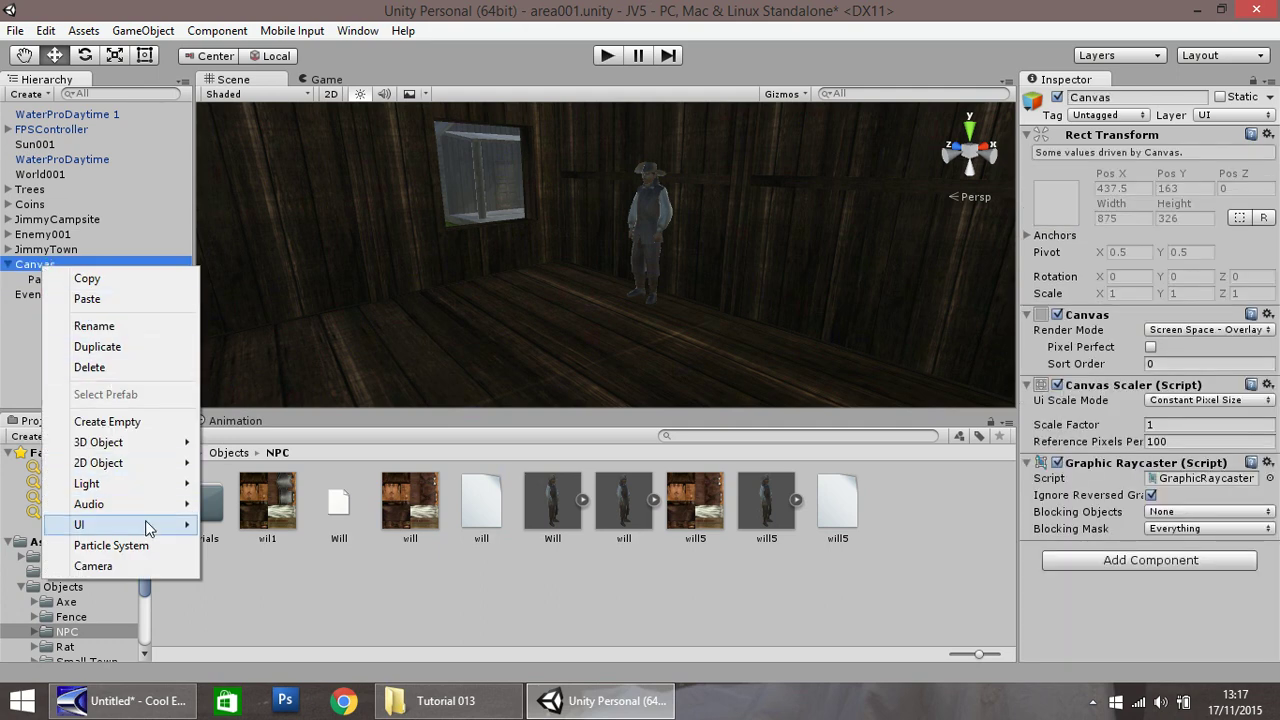
mouse_move(145, 524)
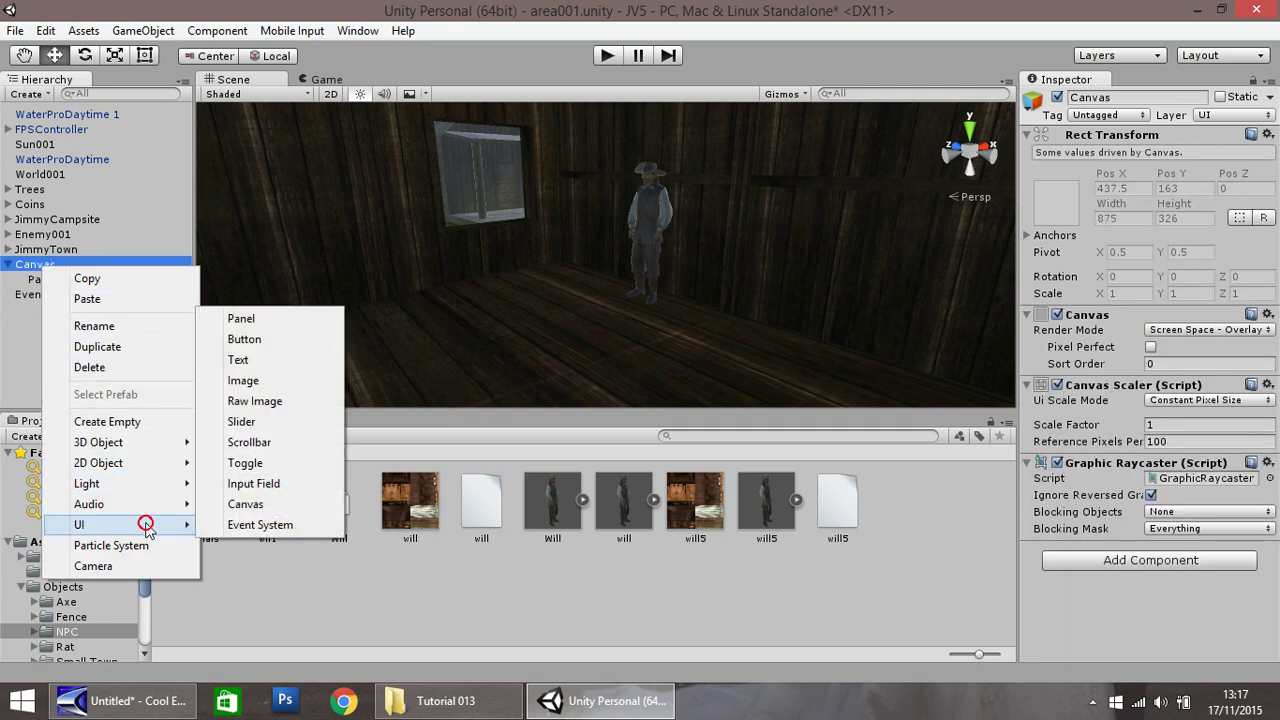
left_click(251, 361)
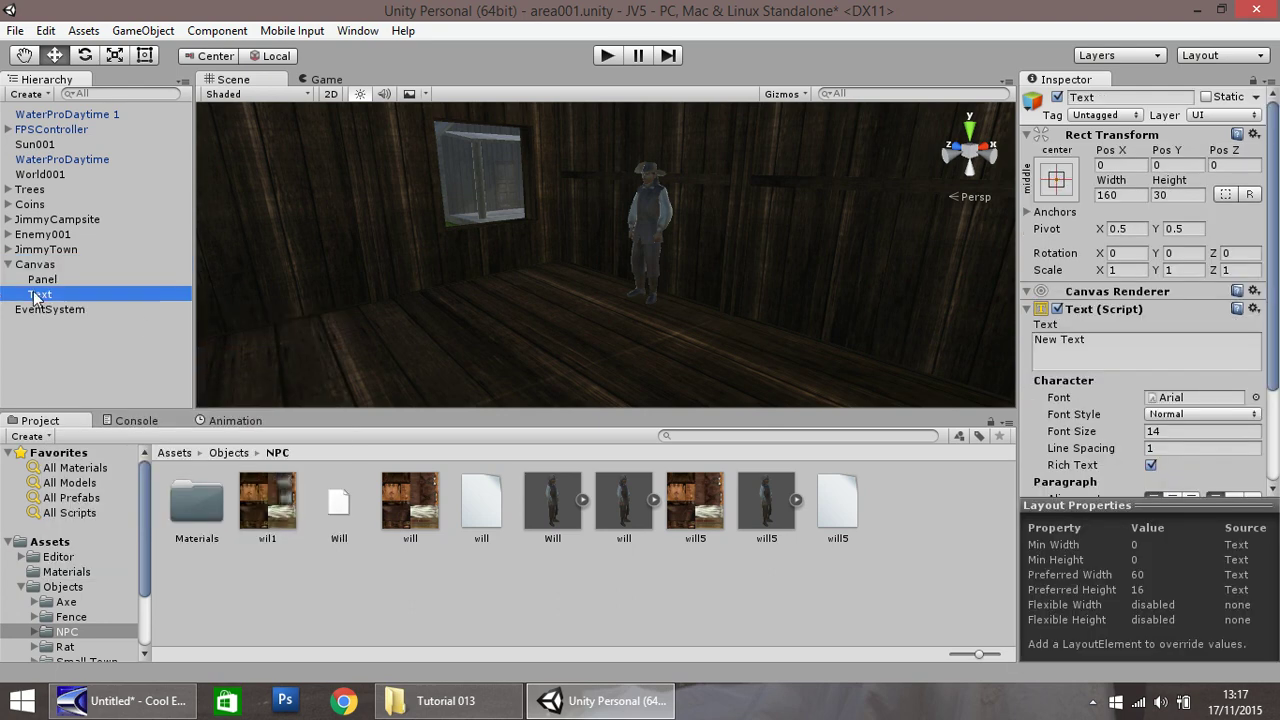
Review the Text object's properties, and enable Pixel Perfect on the Canvas.
left_click_drag(1276, 291, 1276, 343)
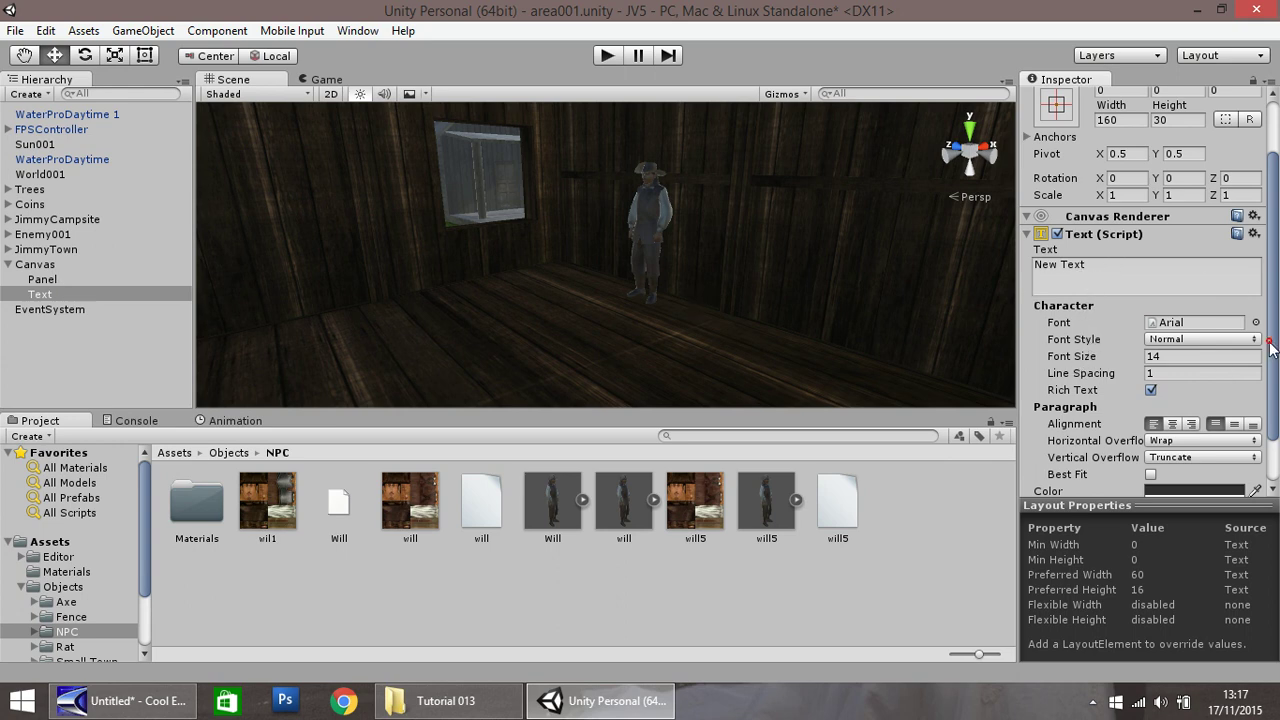
left_click_drag(1272, 345, 1272, 288)
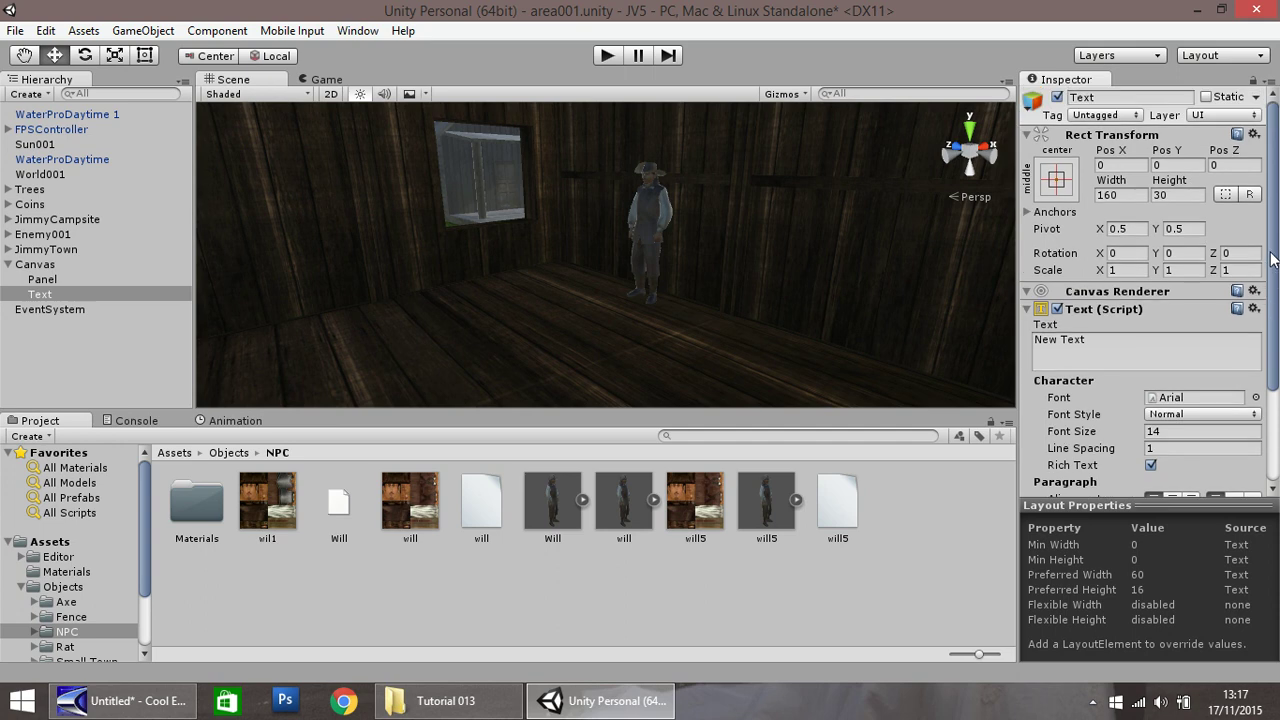
left_click(38, 266)
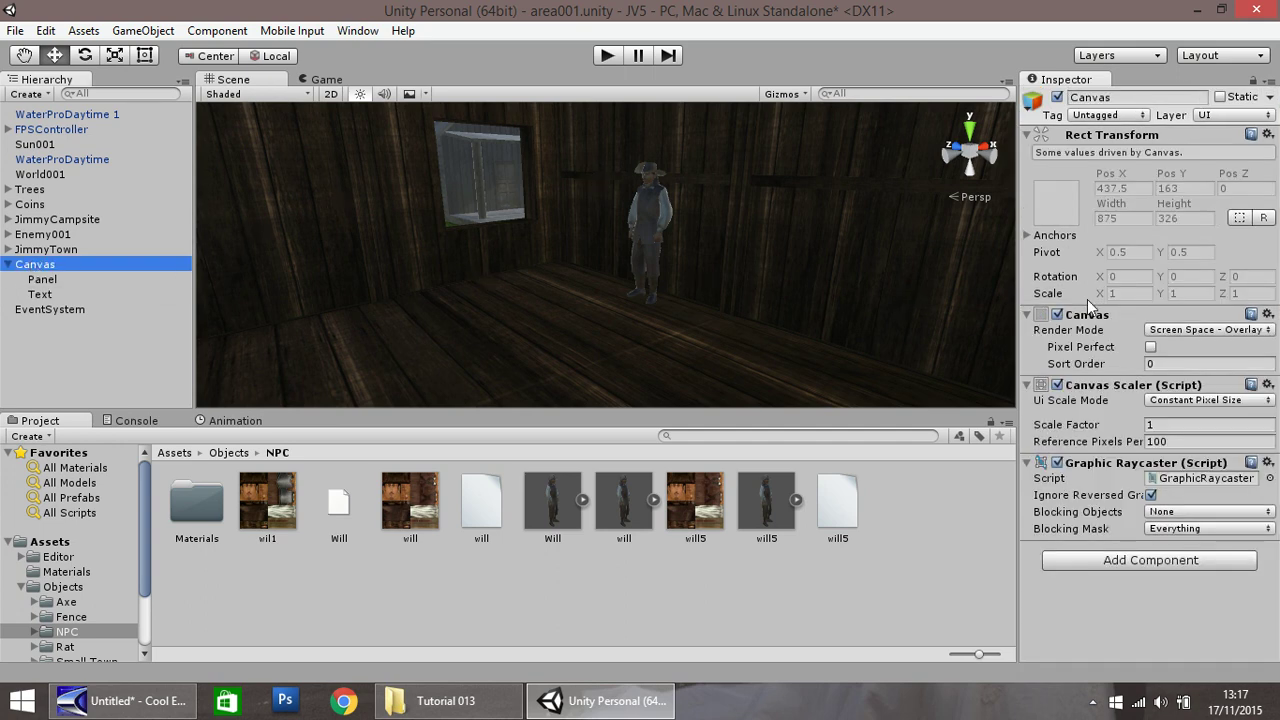
left_click(1151, 347)
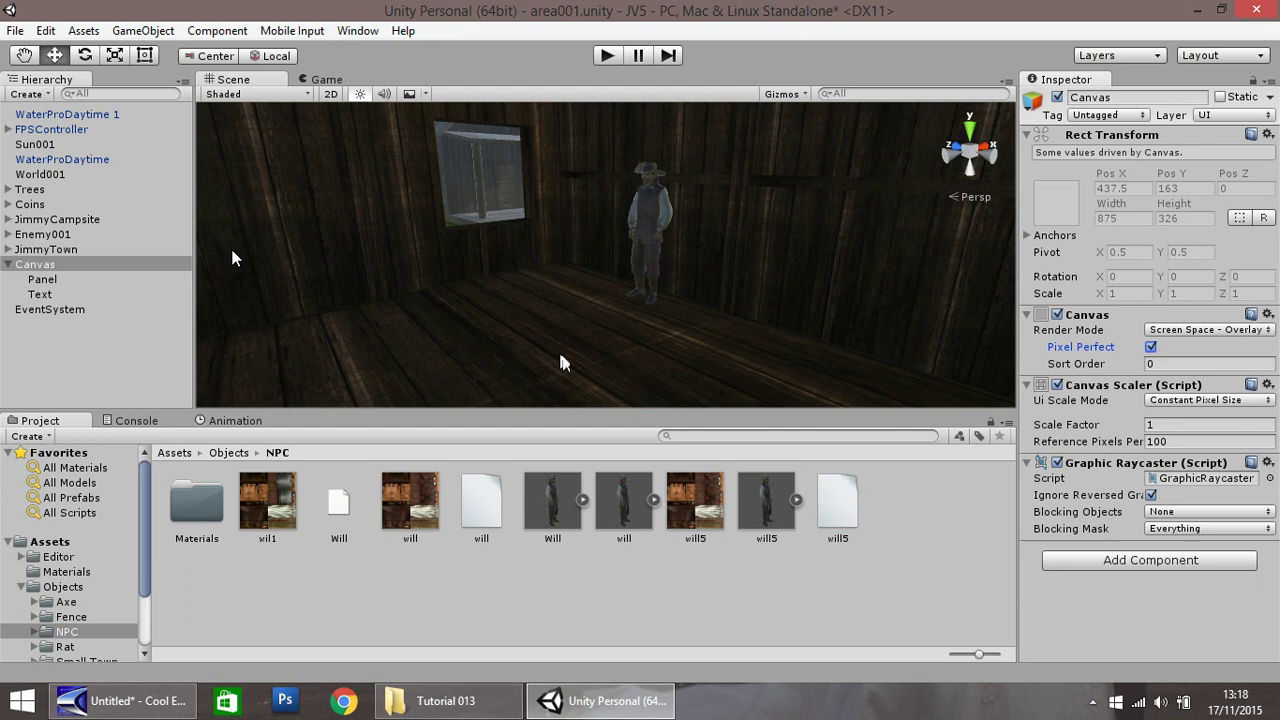
Set the Panel's image colour to a mostly transparent blue with RGB 73, 104, 255.
left_click(43, 279)
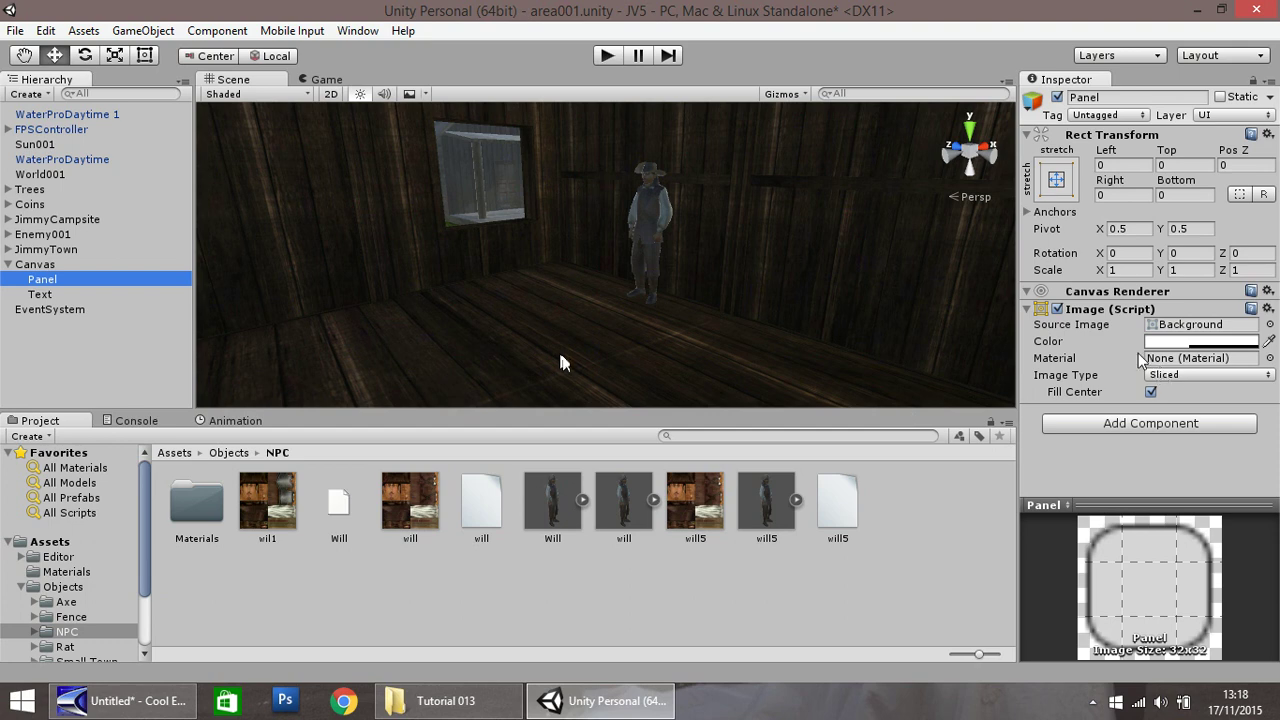
left_click(1210, 345)
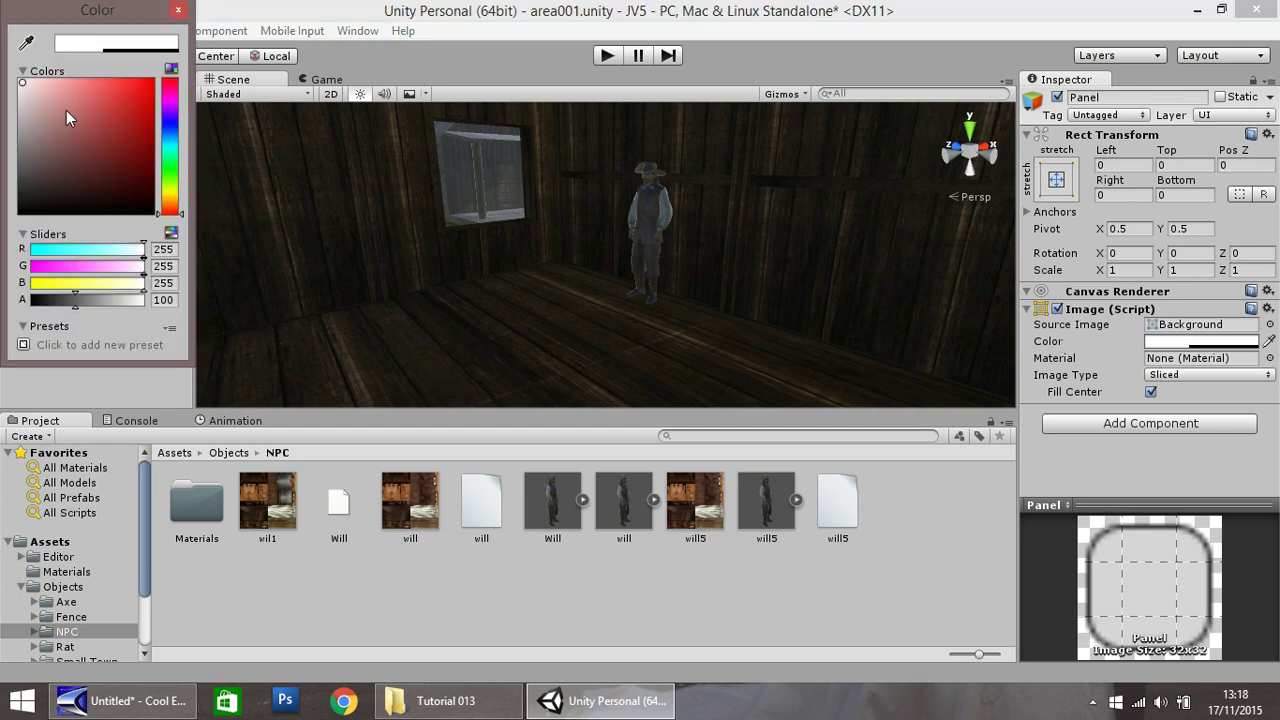
left_click(168, 123)
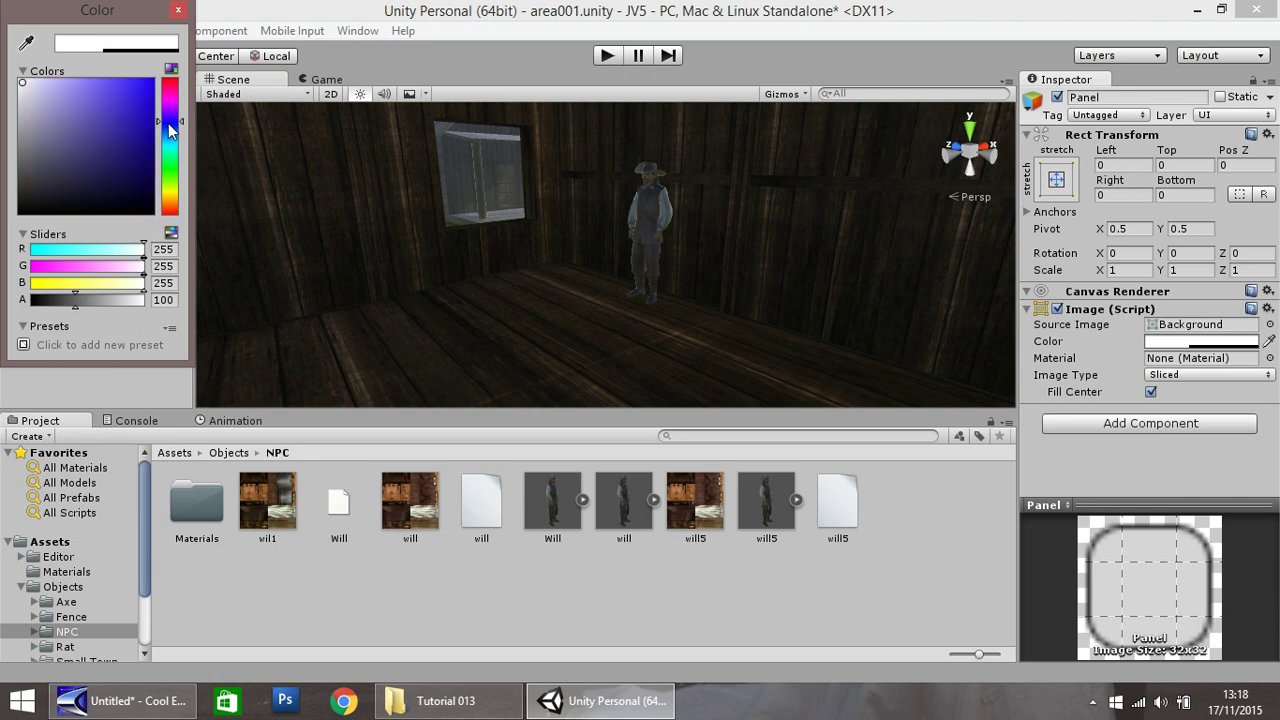
left_click_drag(111, 105, 113, 77)
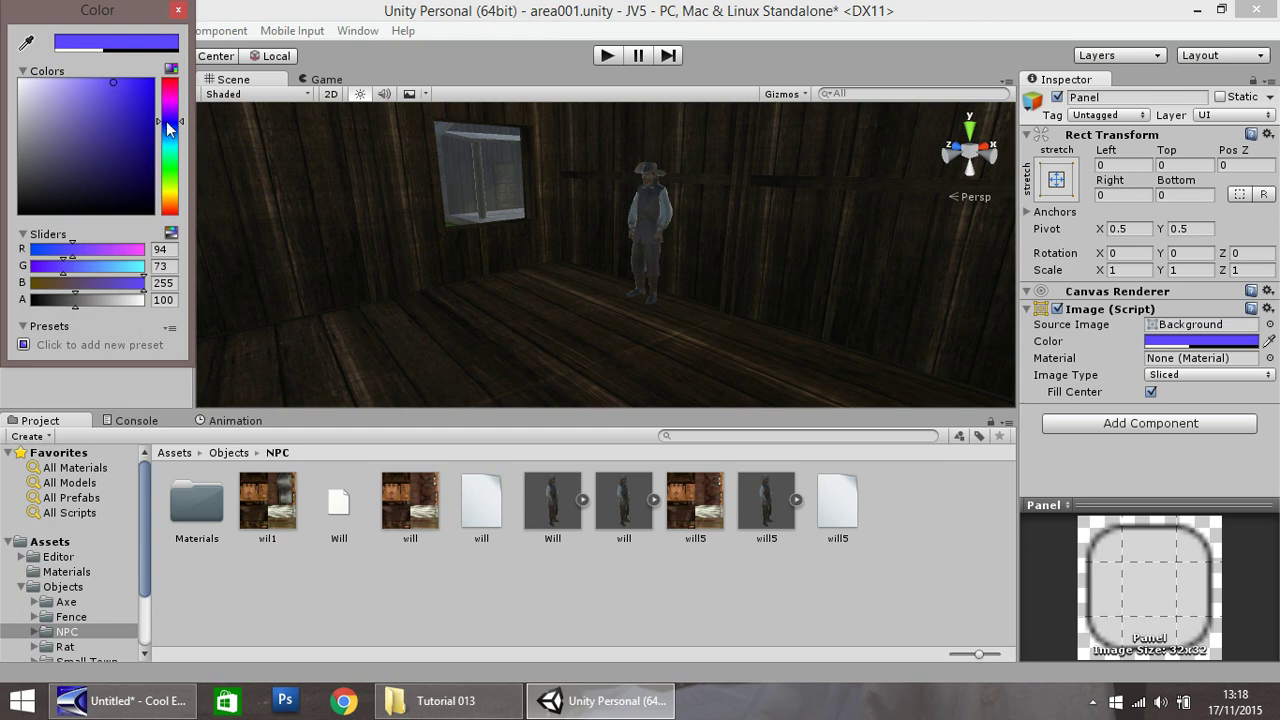
left_click_drag(166, 121, 168, 129)
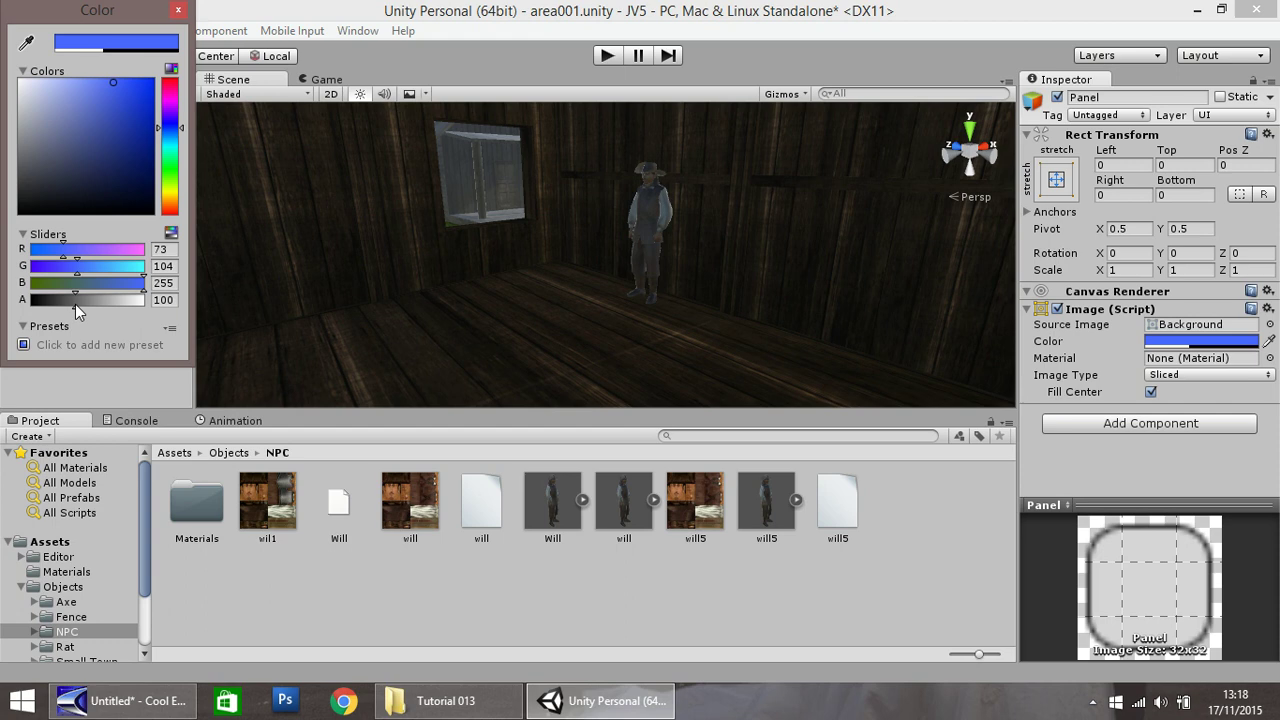
left_click_drag(76, 305, 170, 316)
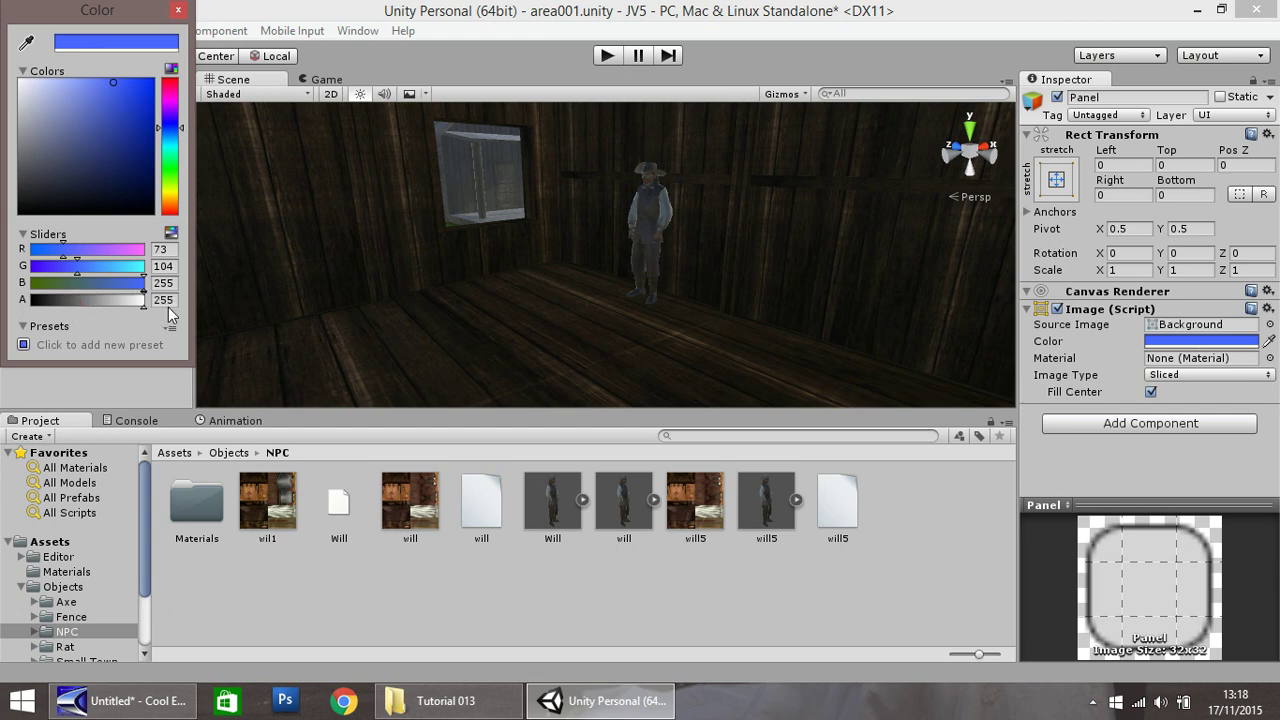
left_click_drag(170, 316, 26, 311)
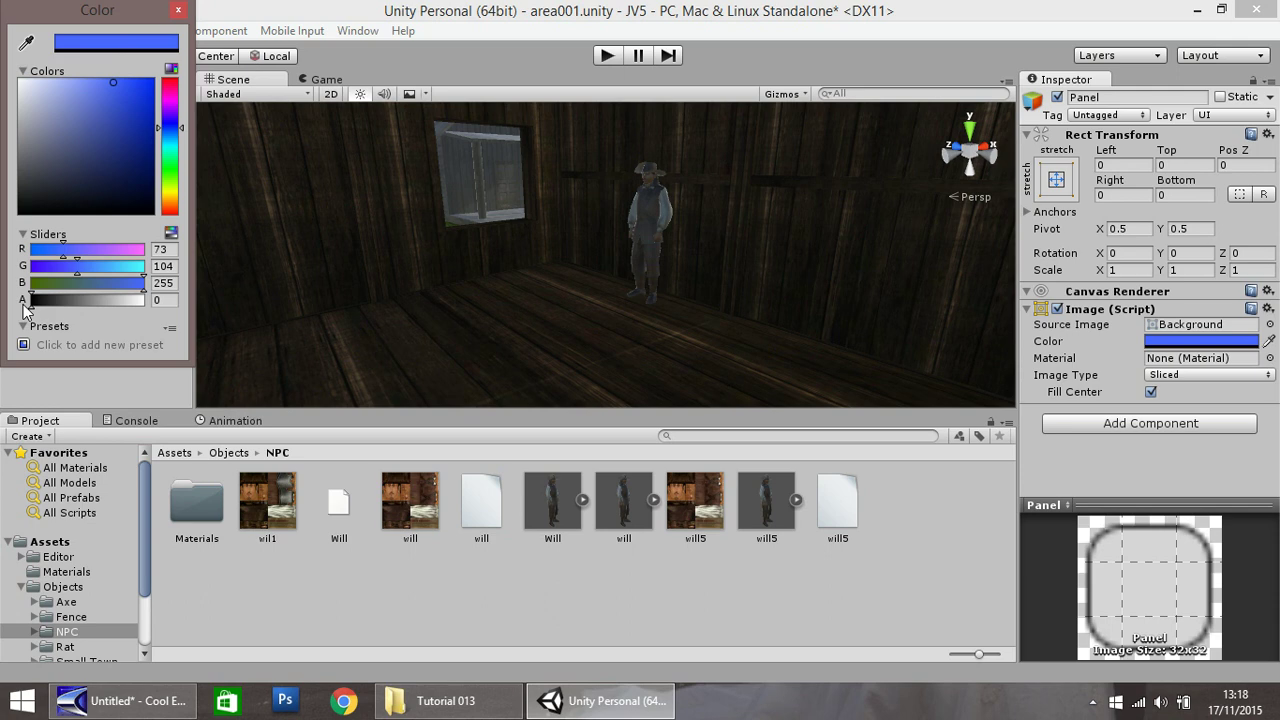
left_click_drag(26, 311, 65, 318)
left_click(178, 9)
Anchor the Panel to the bottom of the Canvas with horizontal stretch, and check it with a short play test.
left_click(35, 265)
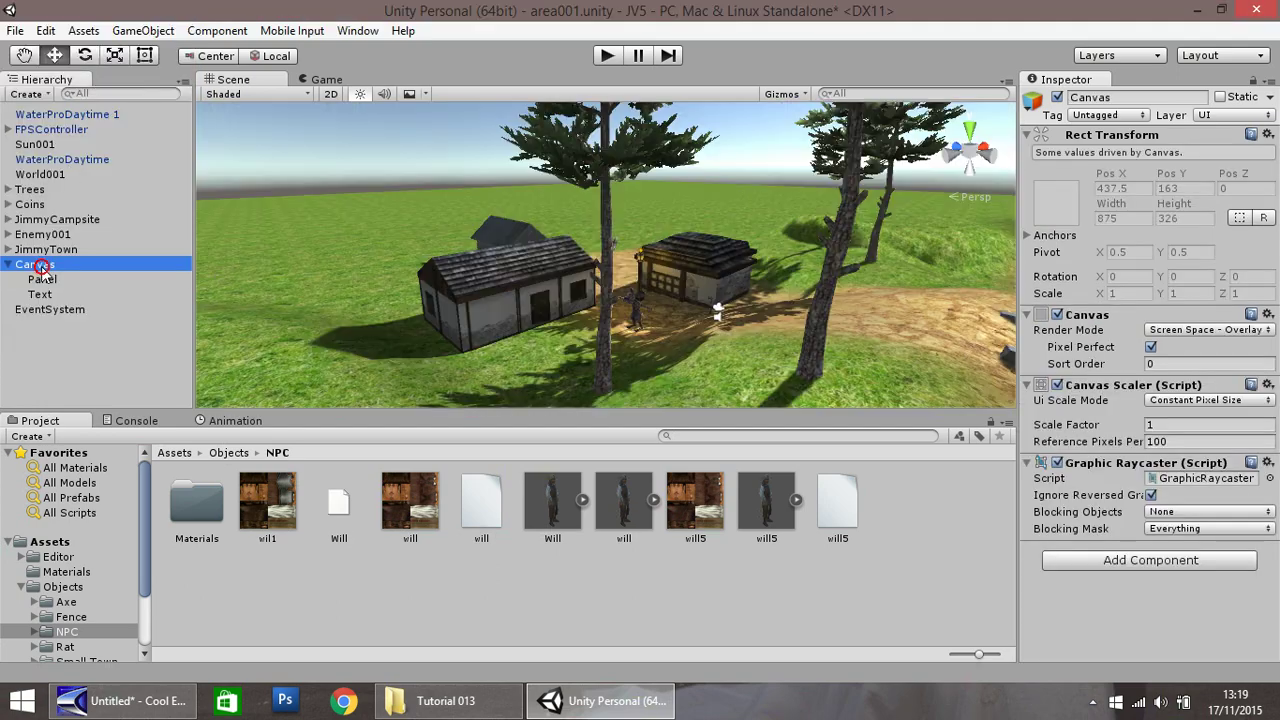
double_click(45, 266)
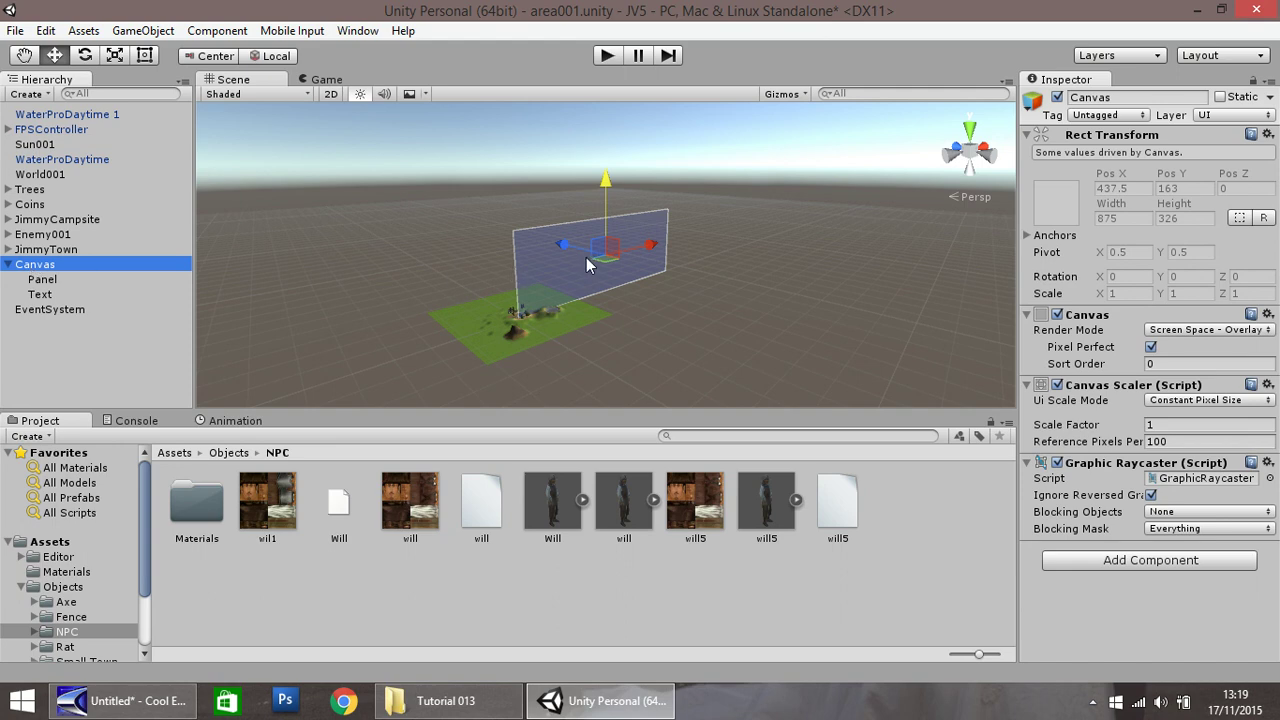
scroll(628, 260, "up", 5)
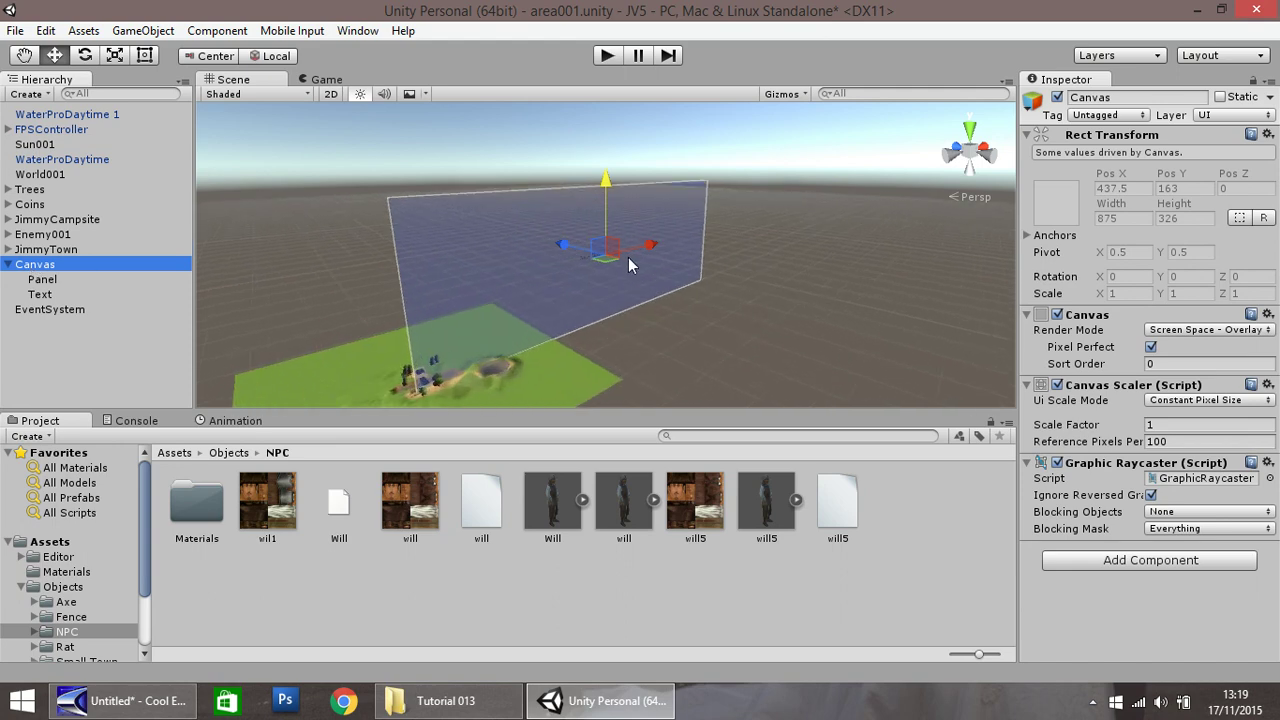
left_click(44, 282)
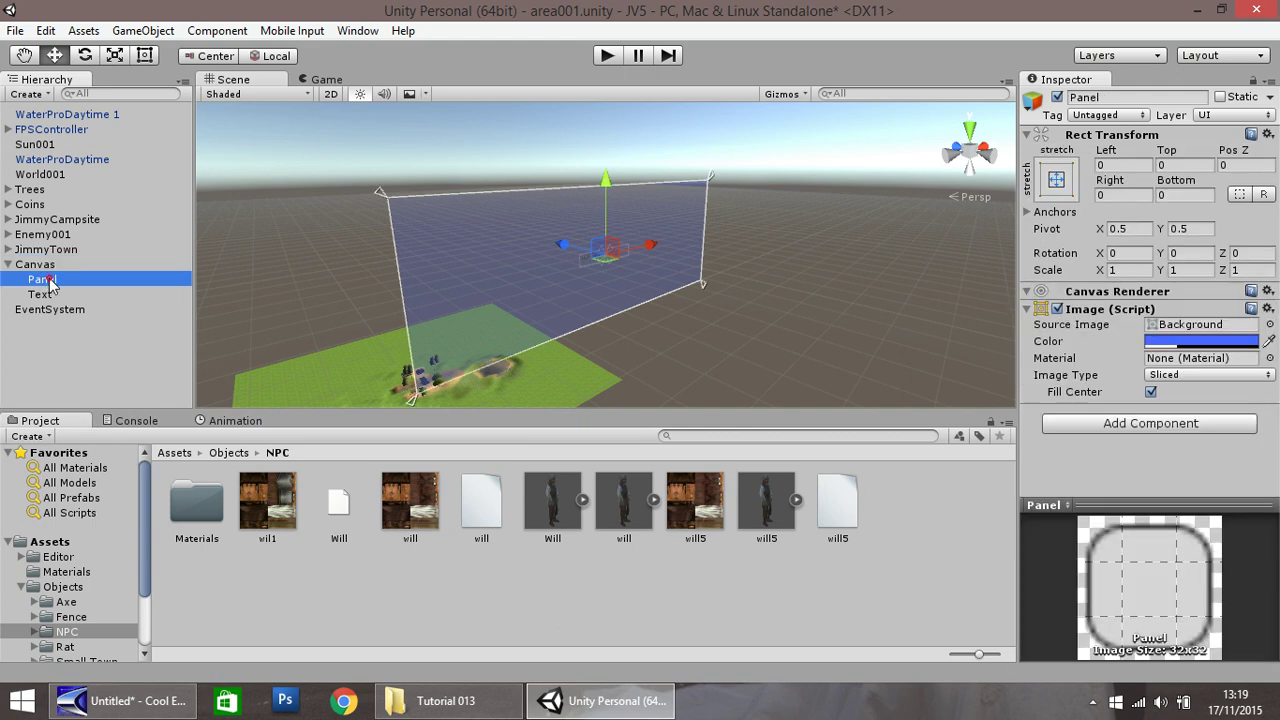
double_click(50, 282)
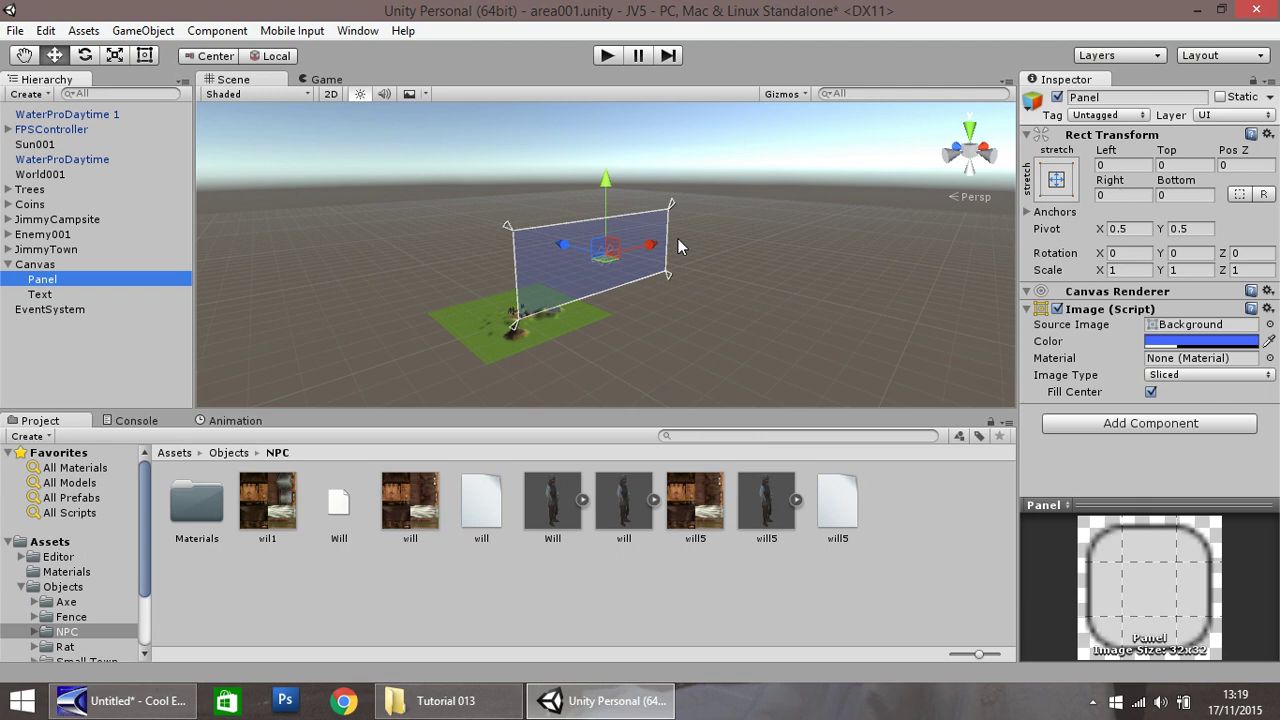
left_click(1028, 213)
left_click(1028, 213)
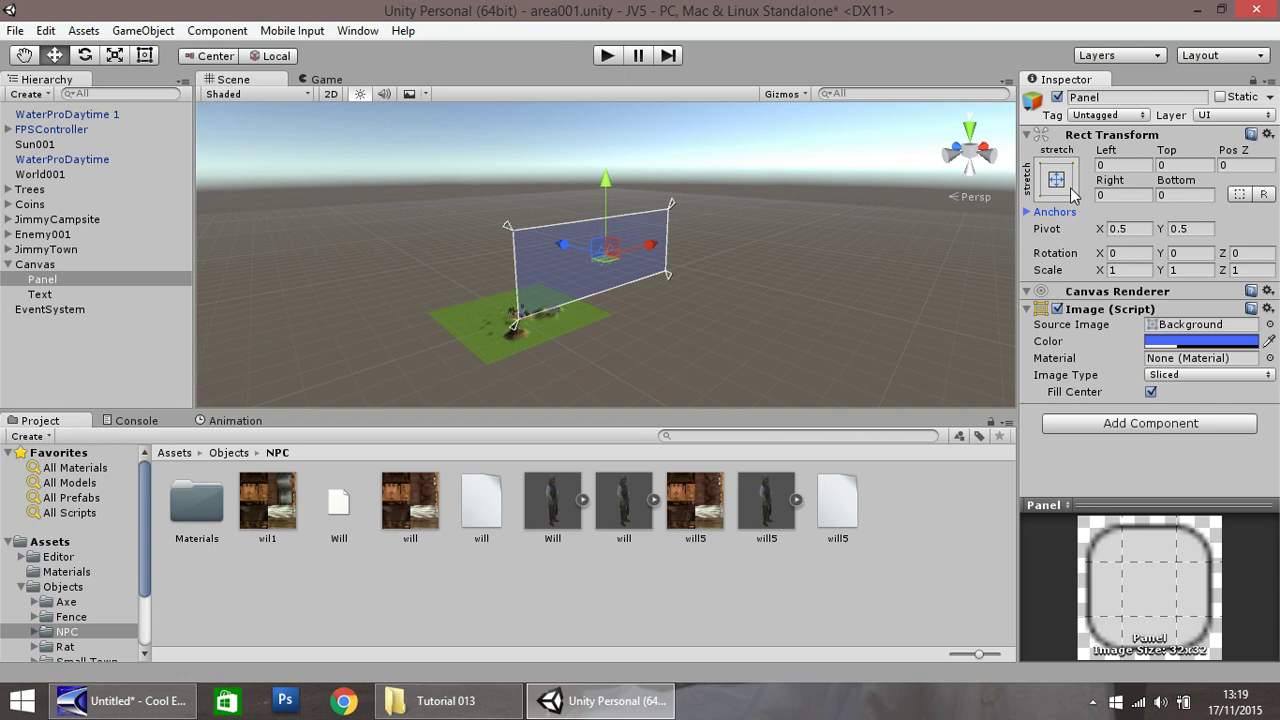
left_click(1057, 179)
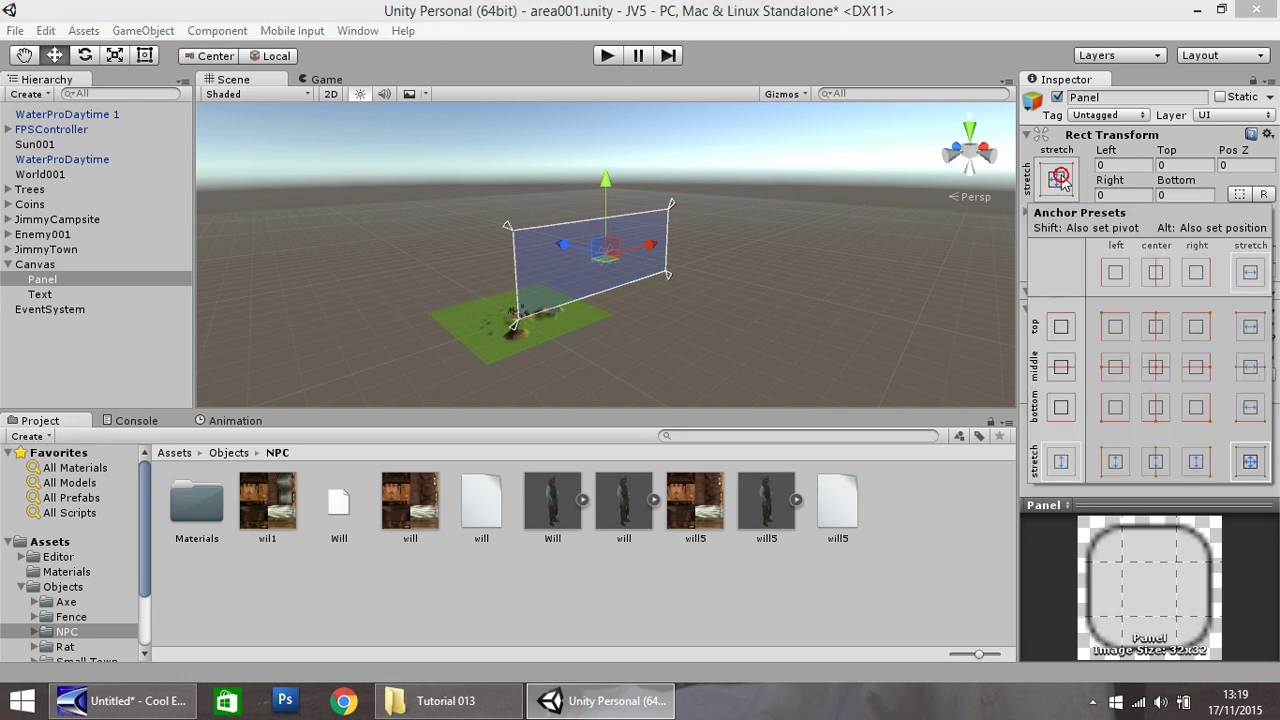
left_click(1251, 410)
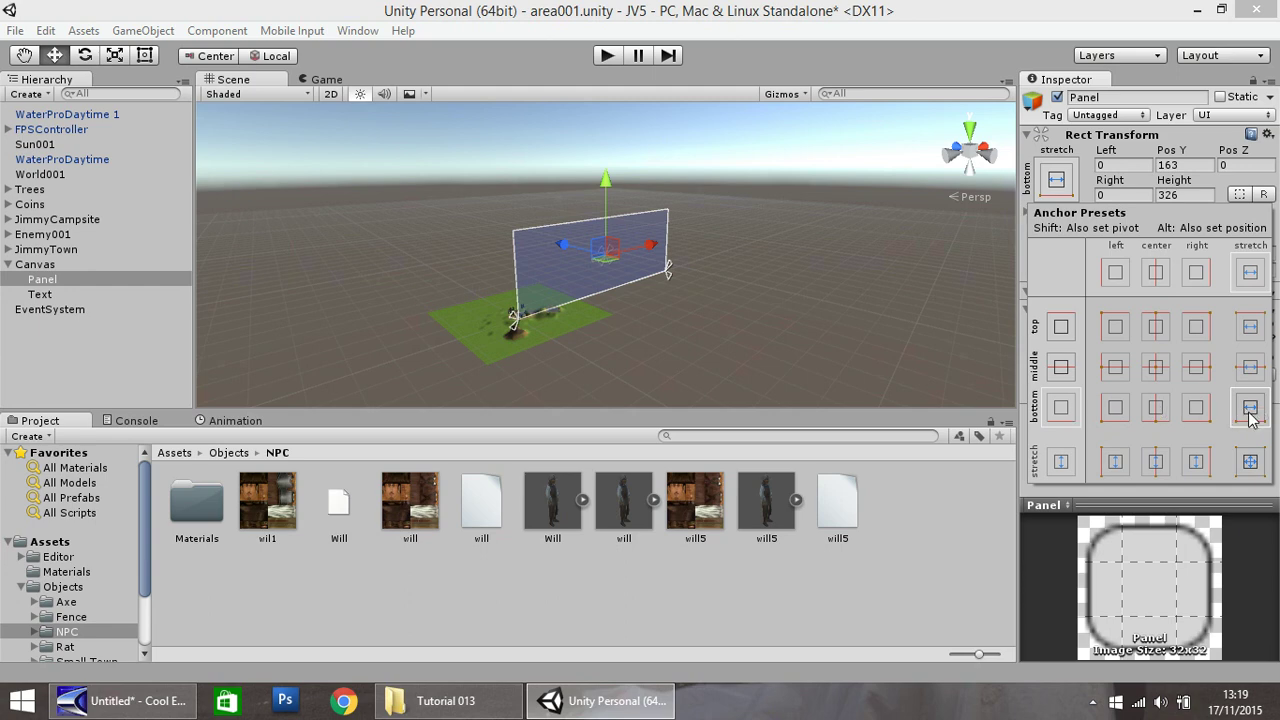
left_click(1075, 198)
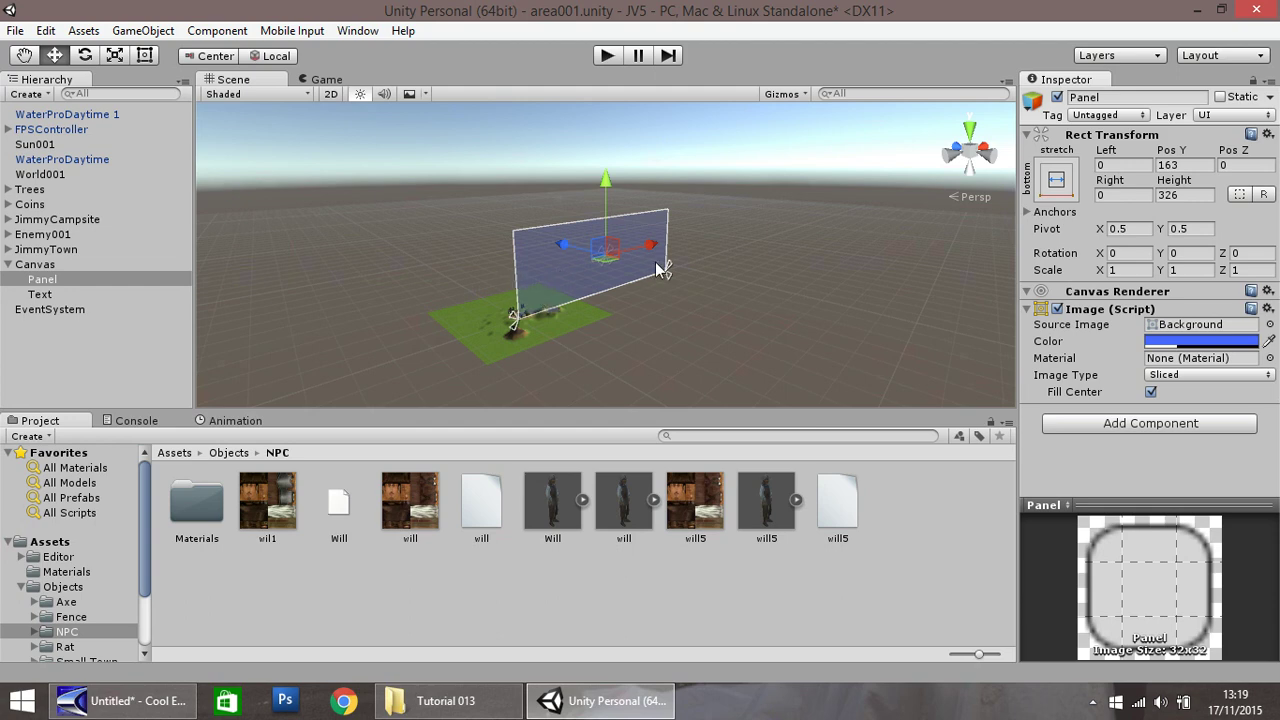
left_click(608, 56)
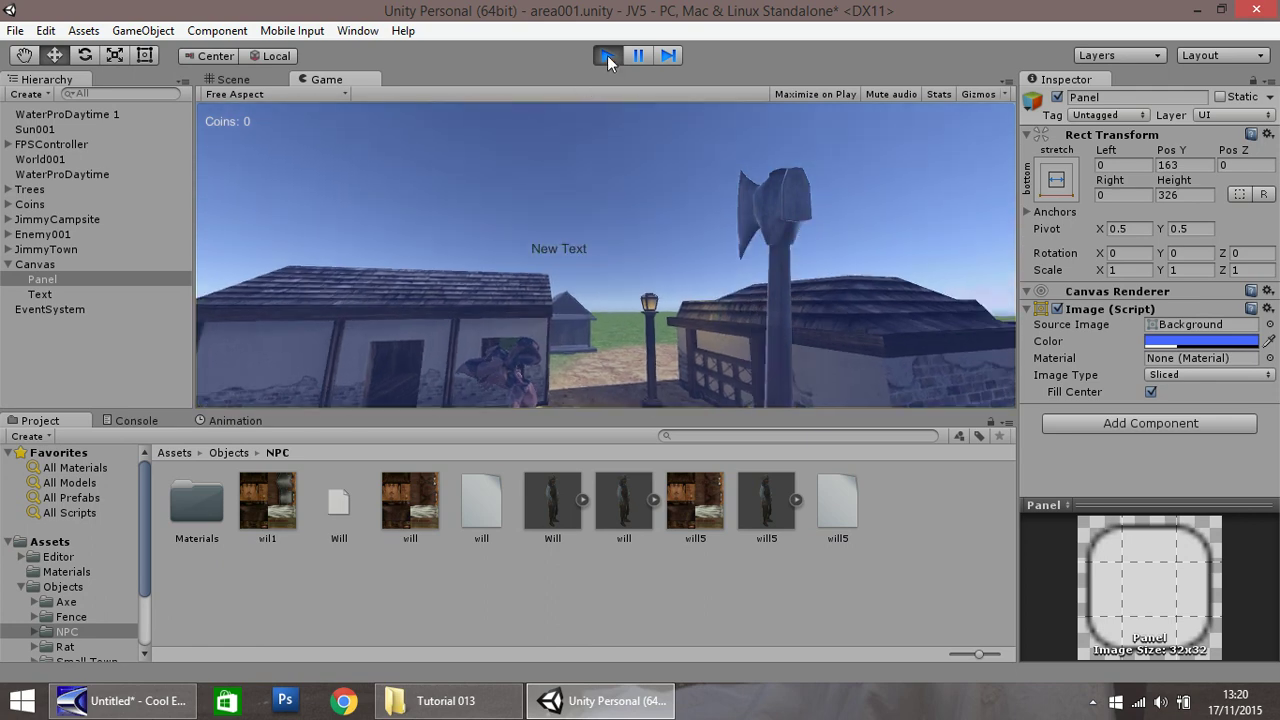
left_click(607, 55)
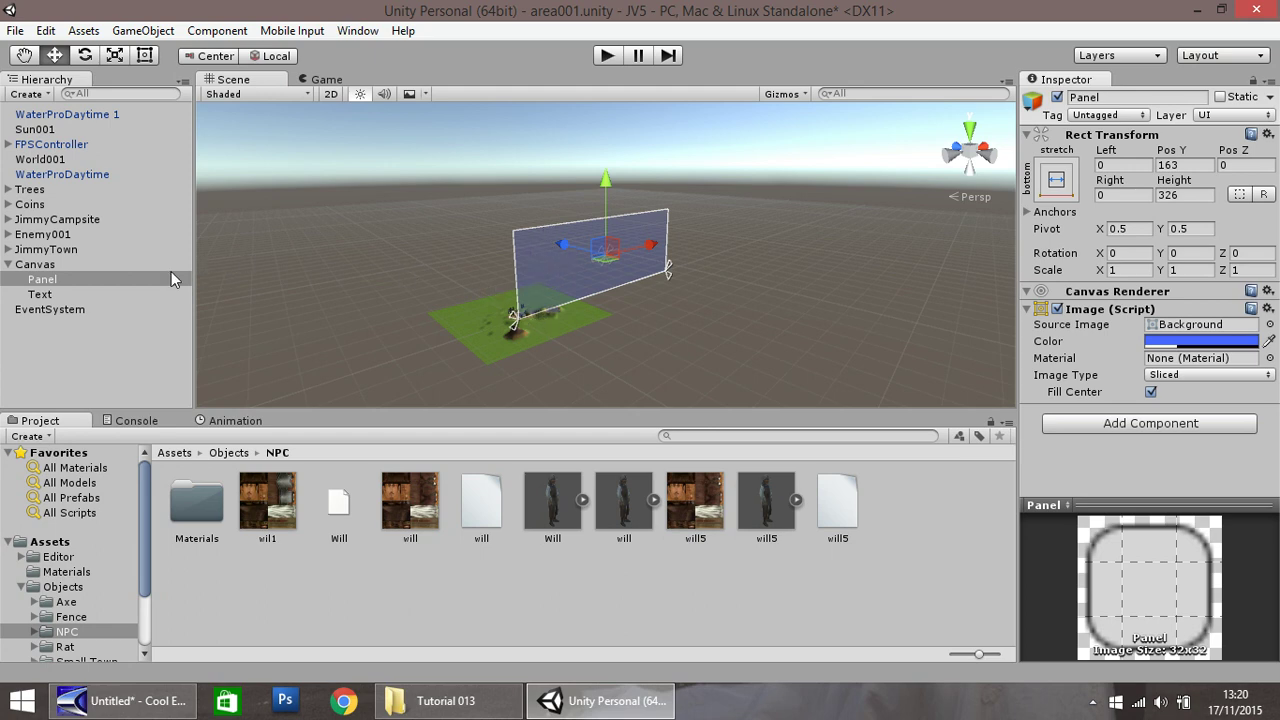
Shrink the Panel with the Rect tool to about left 151, right 171, Pos Y 80 and height 106, play testing along the way.
left_click(53, 282)
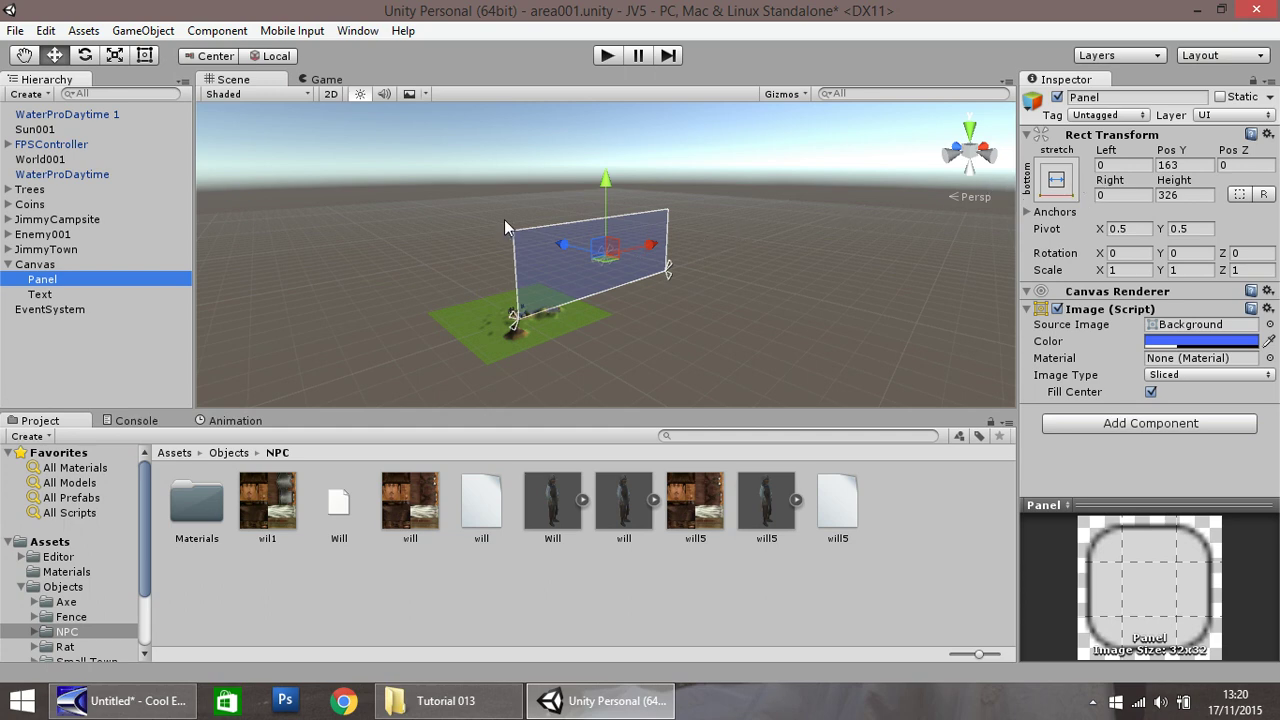
left_click(145, 56)
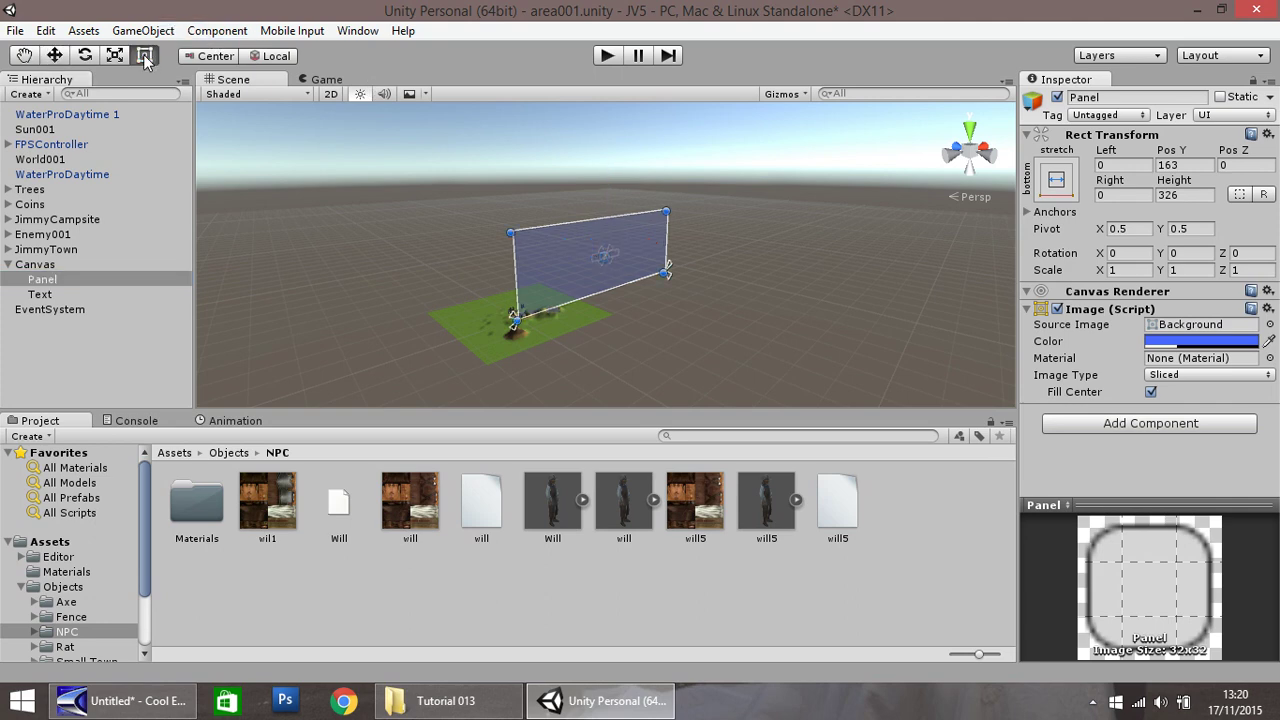
left_click_drag(514, 233, 528, 275)
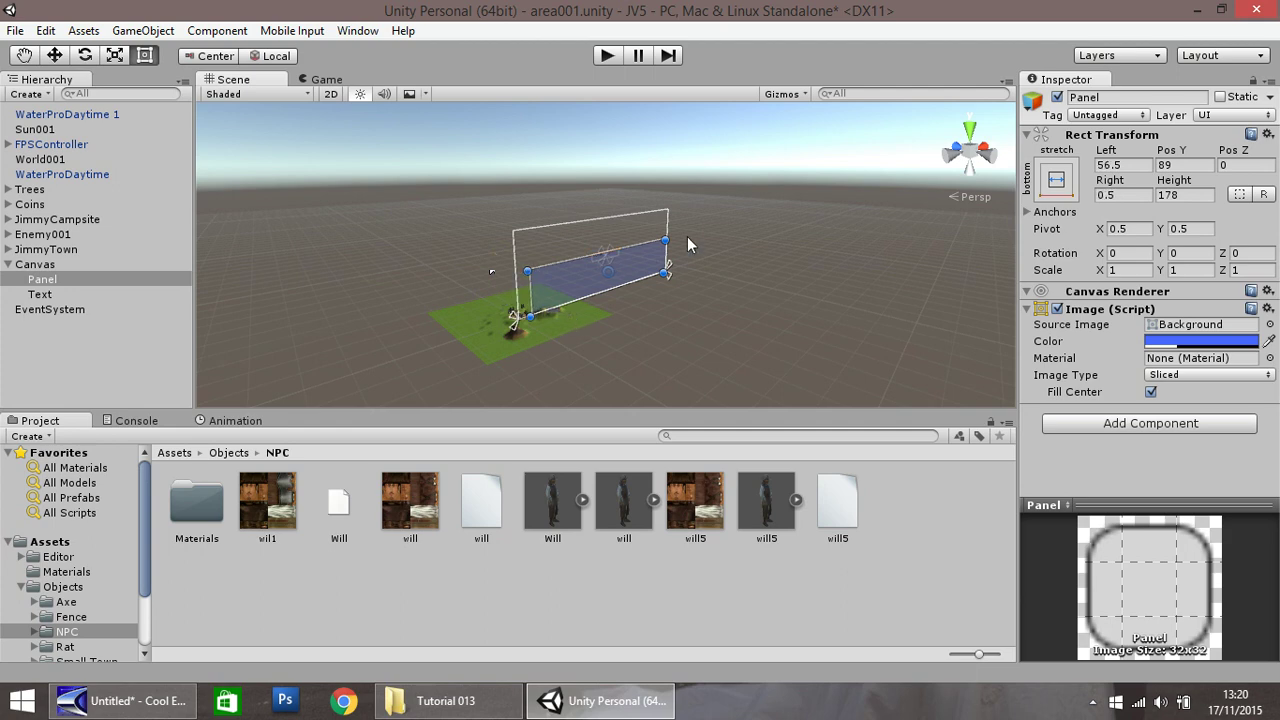
left_click_drag(665, 241, 643, 251)
left_click_drag(530, 316, 551, 302)
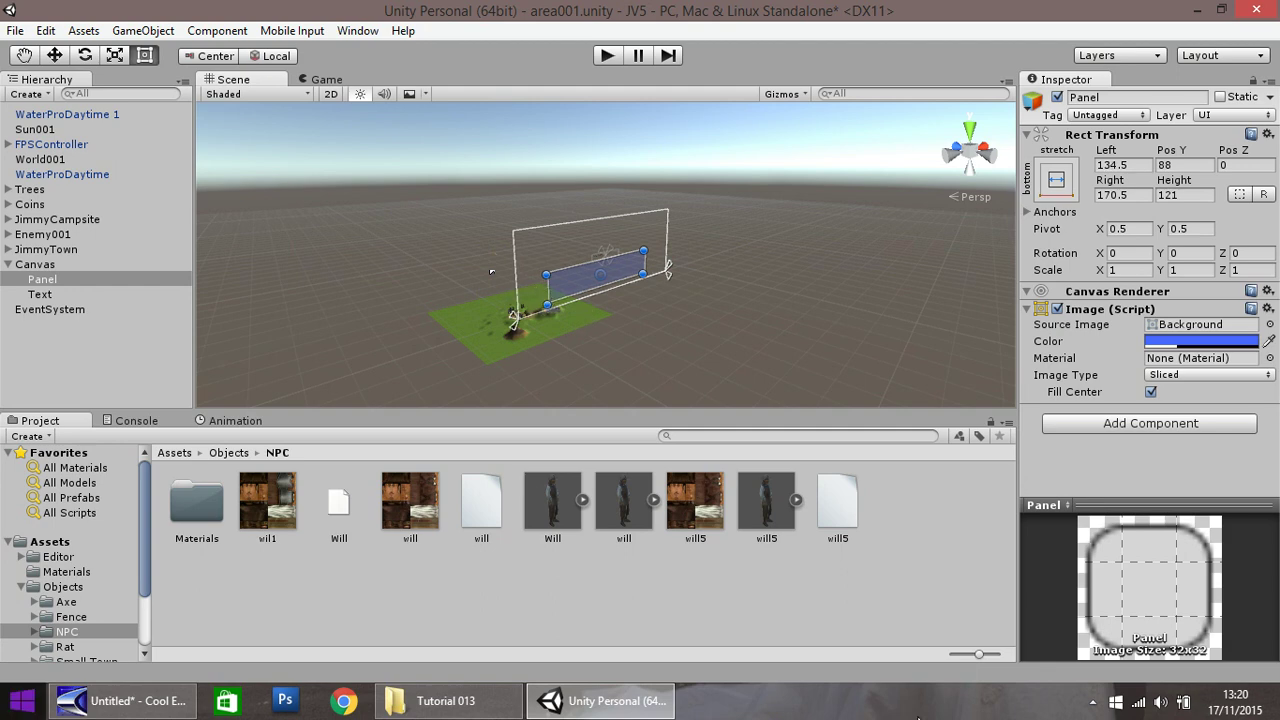
left_click(612, 57)
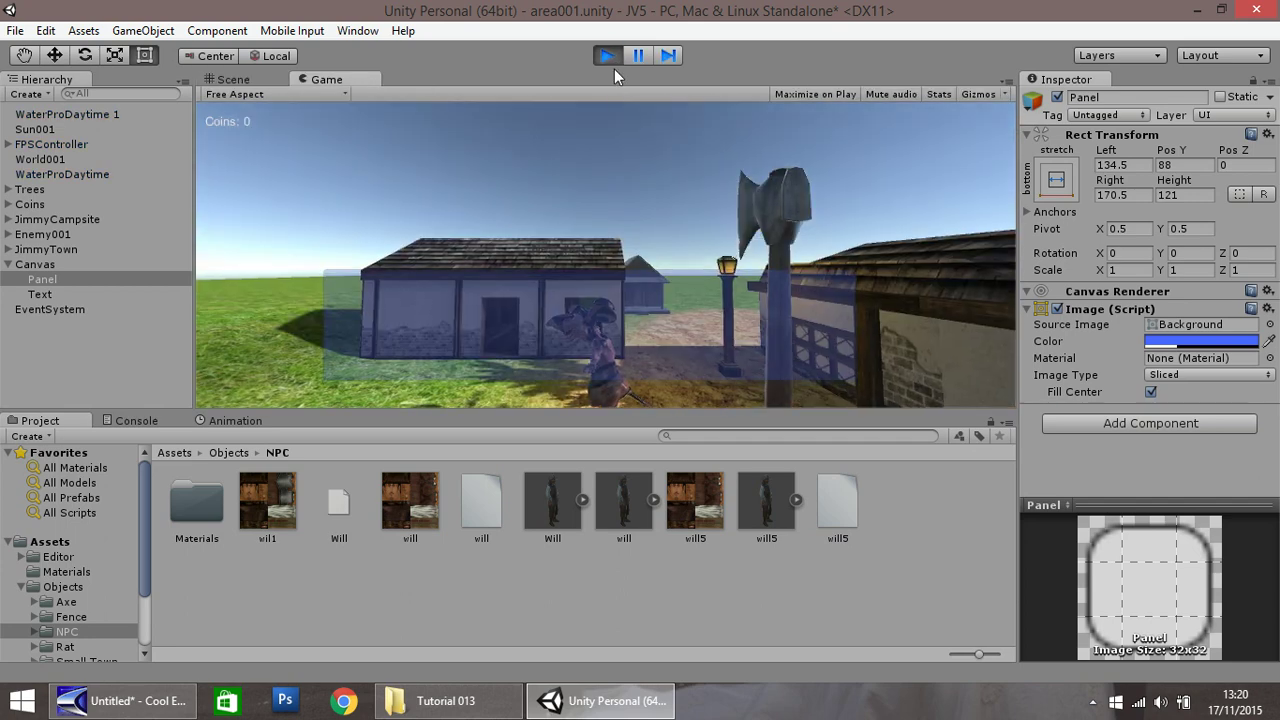
left_click(609, 55)
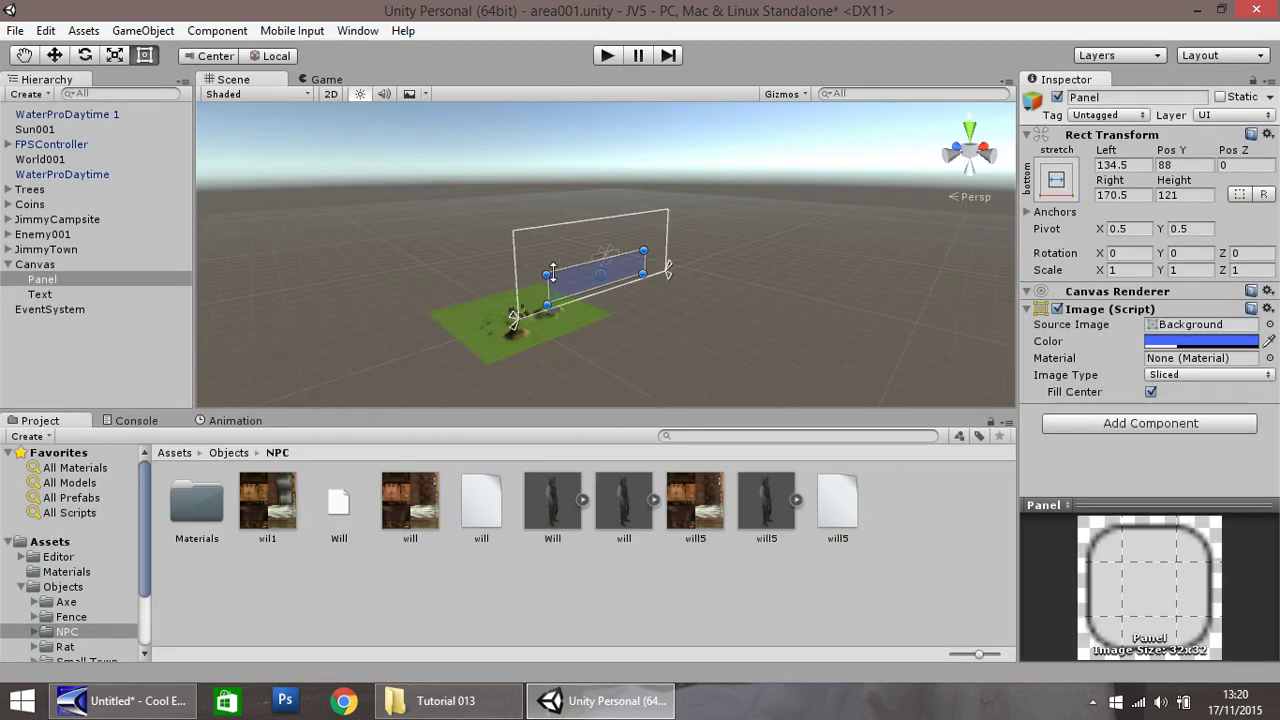
left_click_drag(548, 273, 549, 277)
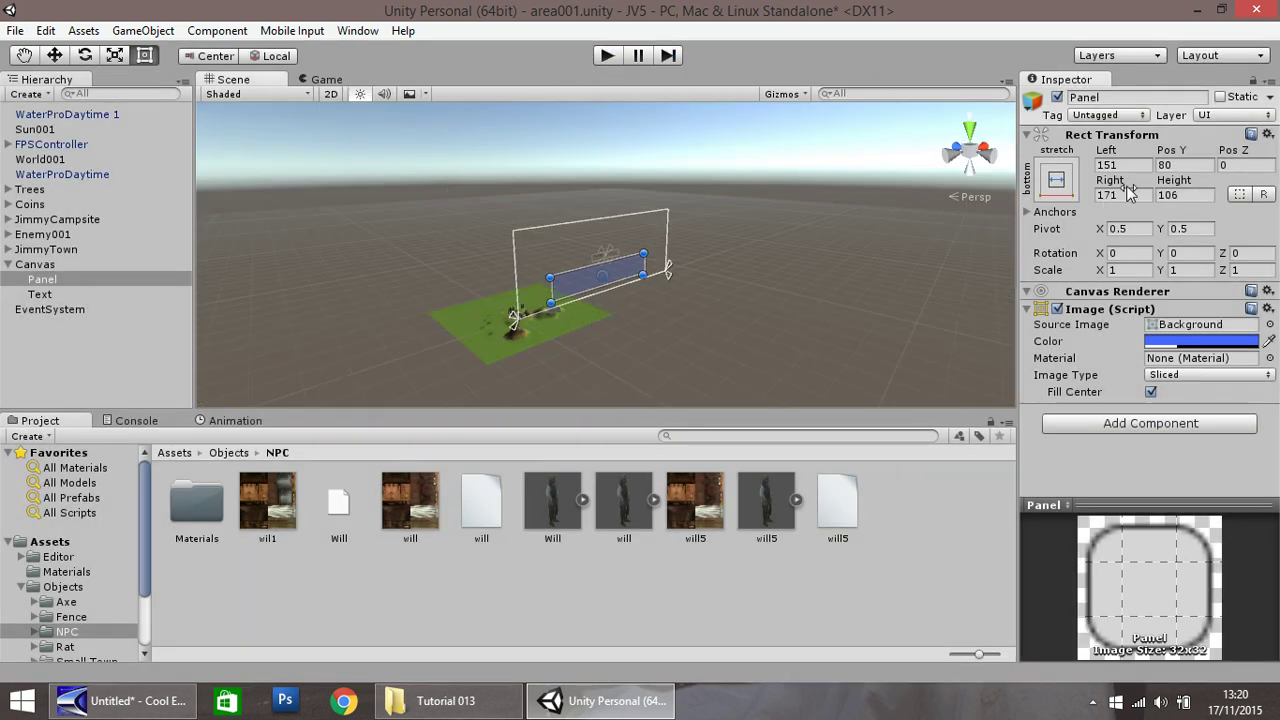
Try a left offset of 1 and a Pos Y of 0 on the Panel.
left_click(1132, 164)
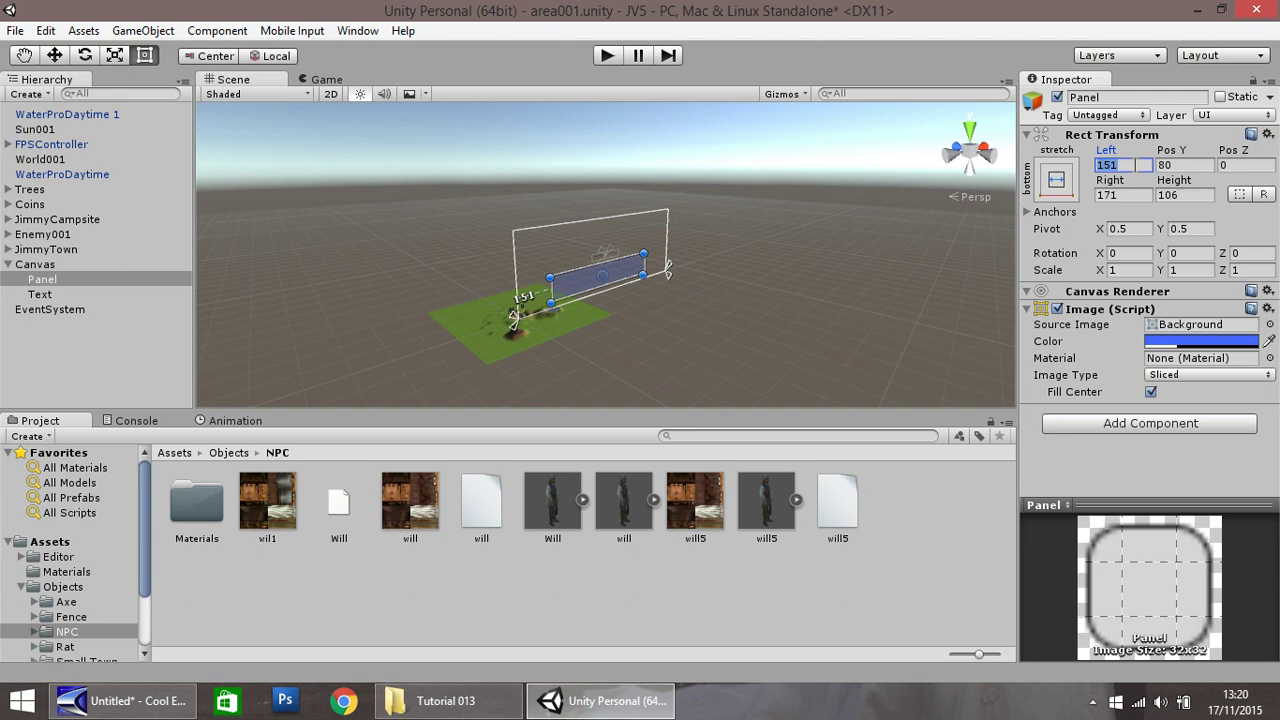
type("1")
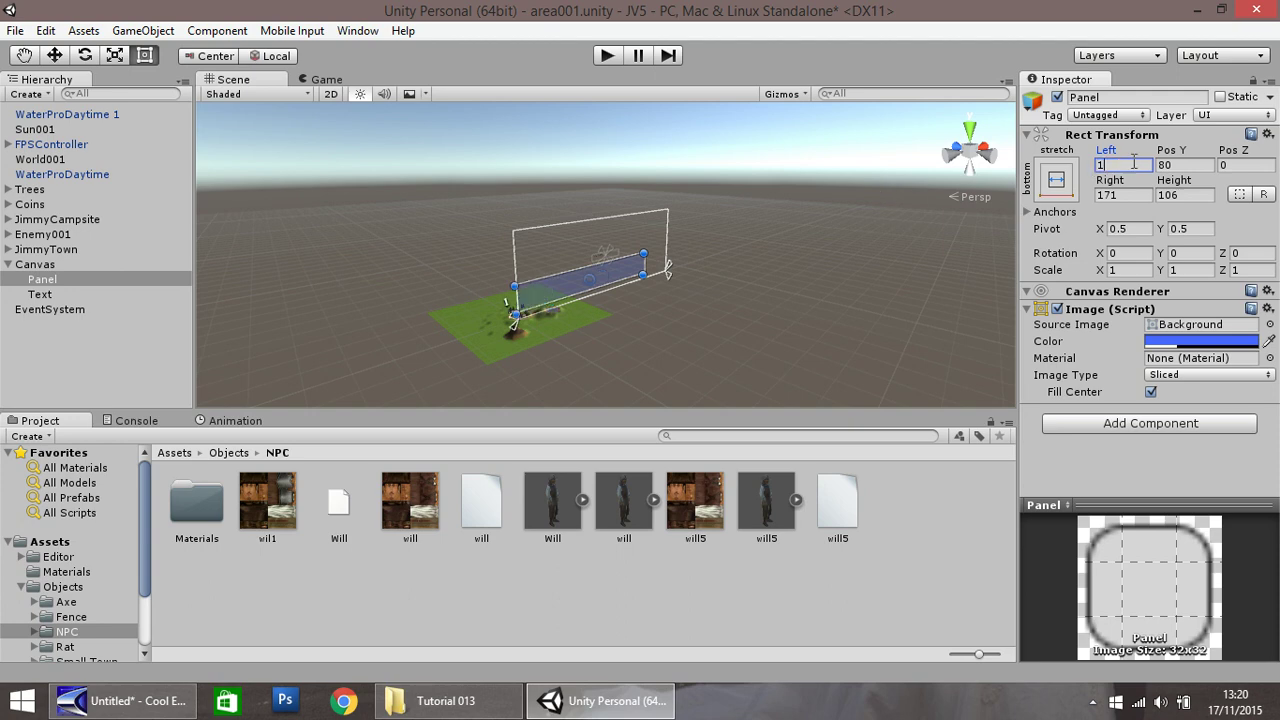
left_click(1185, 165)
type("0")
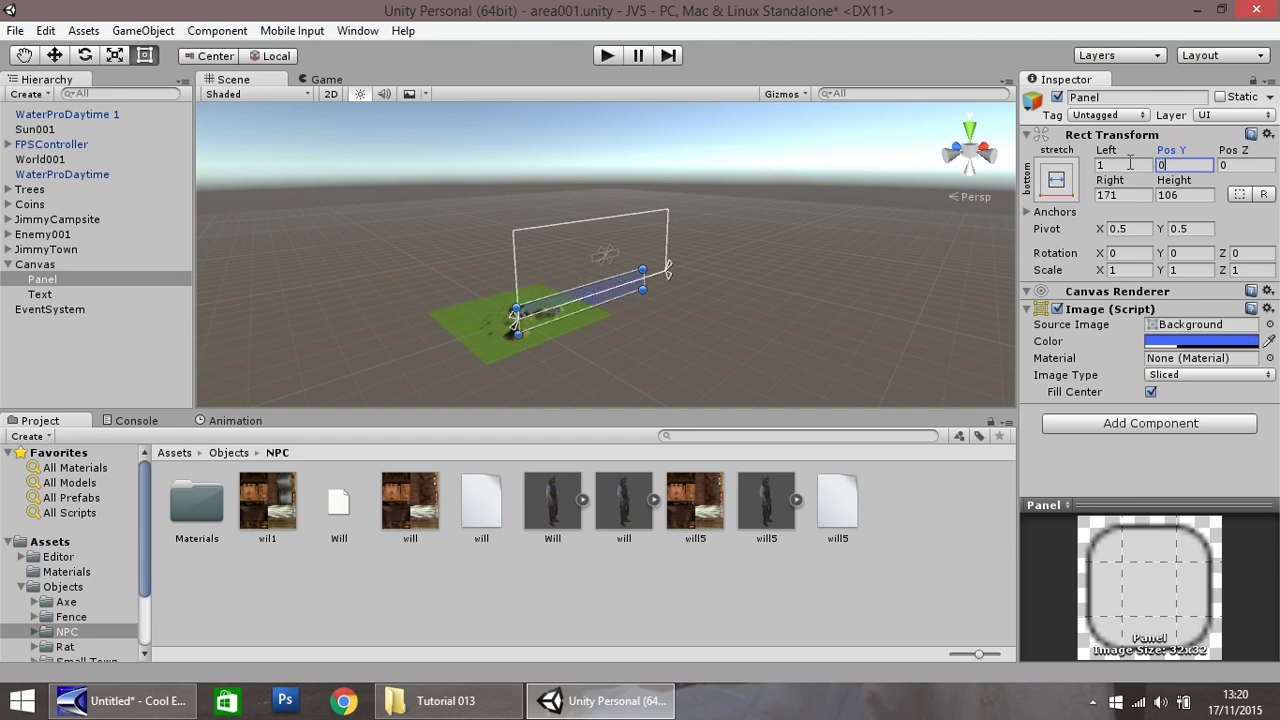
Set the Panel's left offset to 150, Pos Y to 75 and height to 100, and check it with a short play test.
left_click(1130, 164)
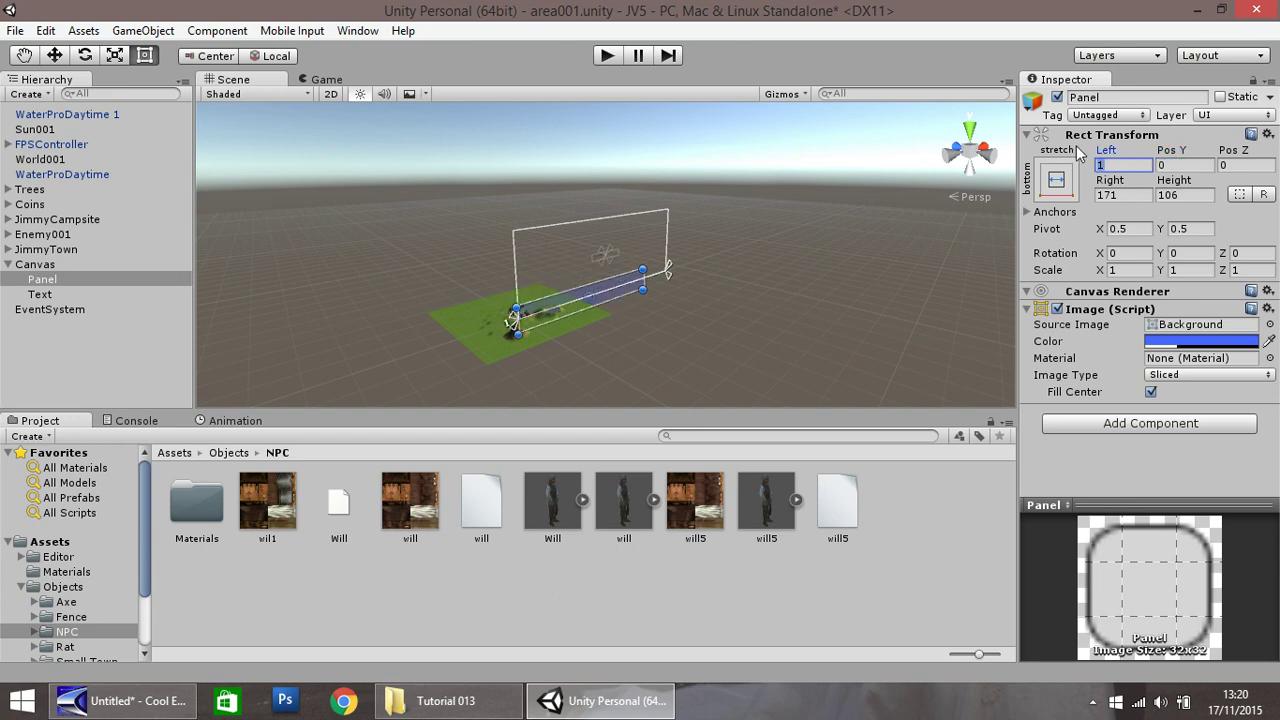
type("150")
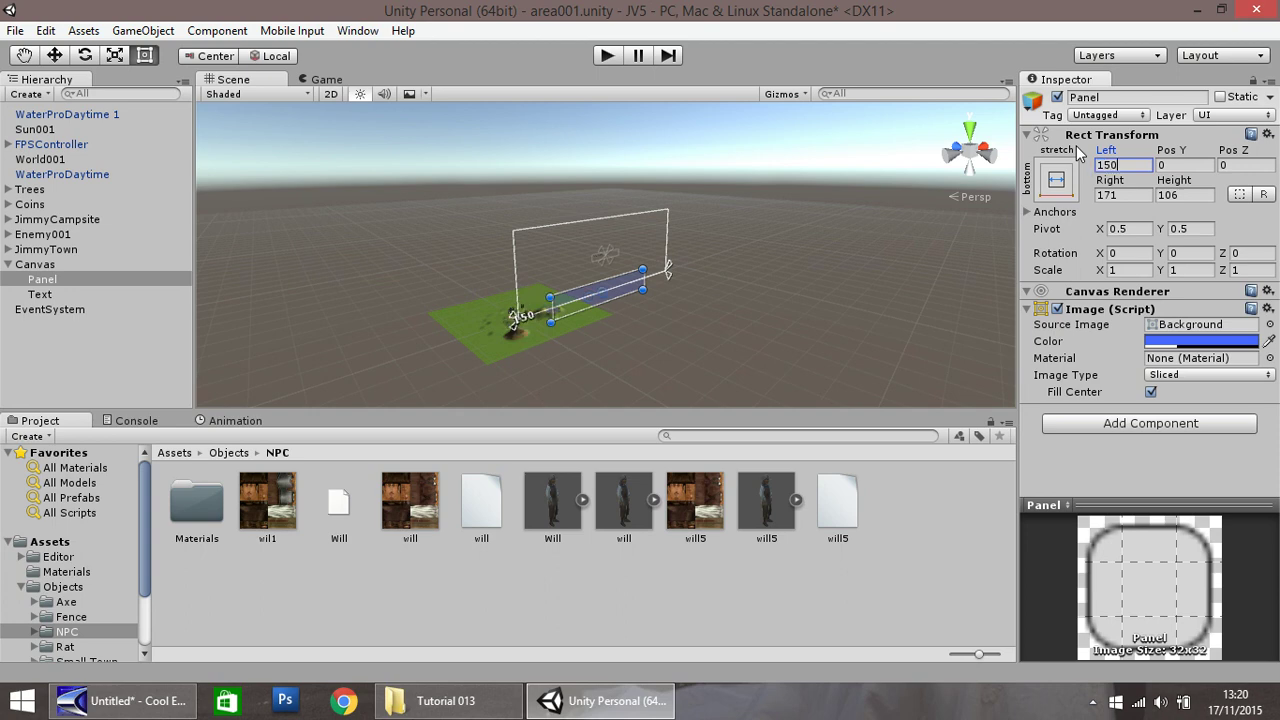
left_click(1187, 166)
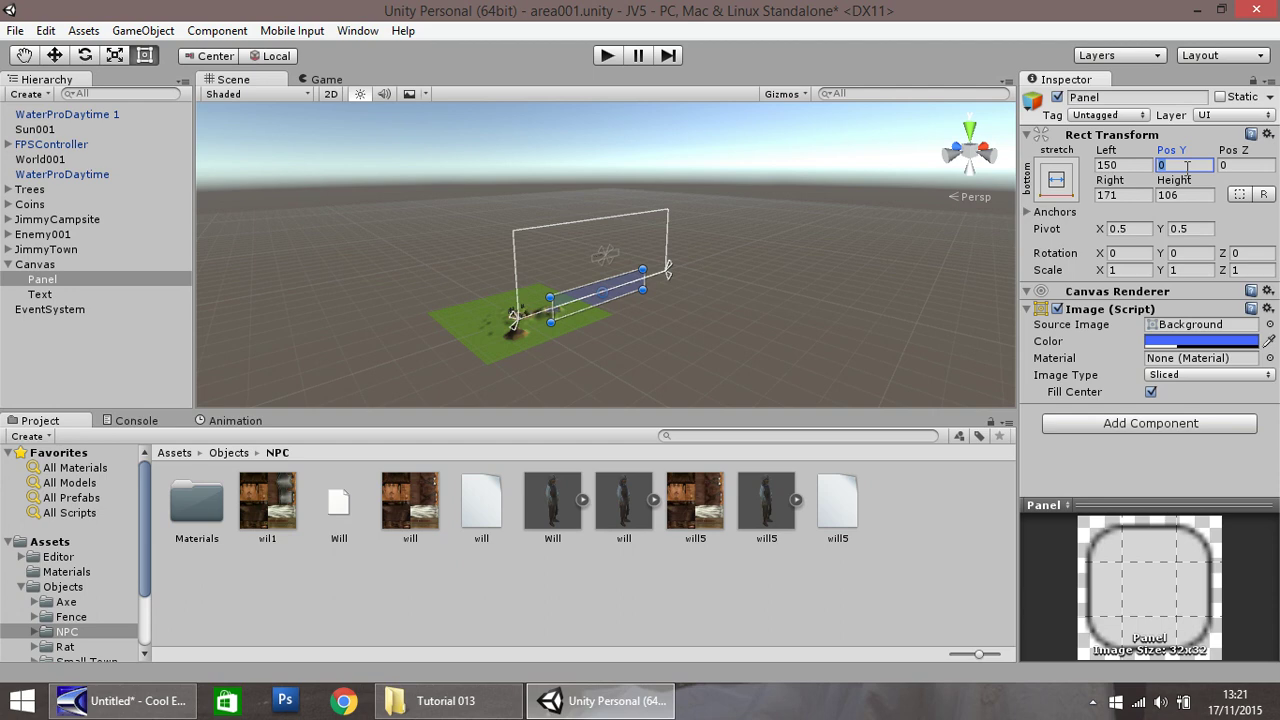
type("75")
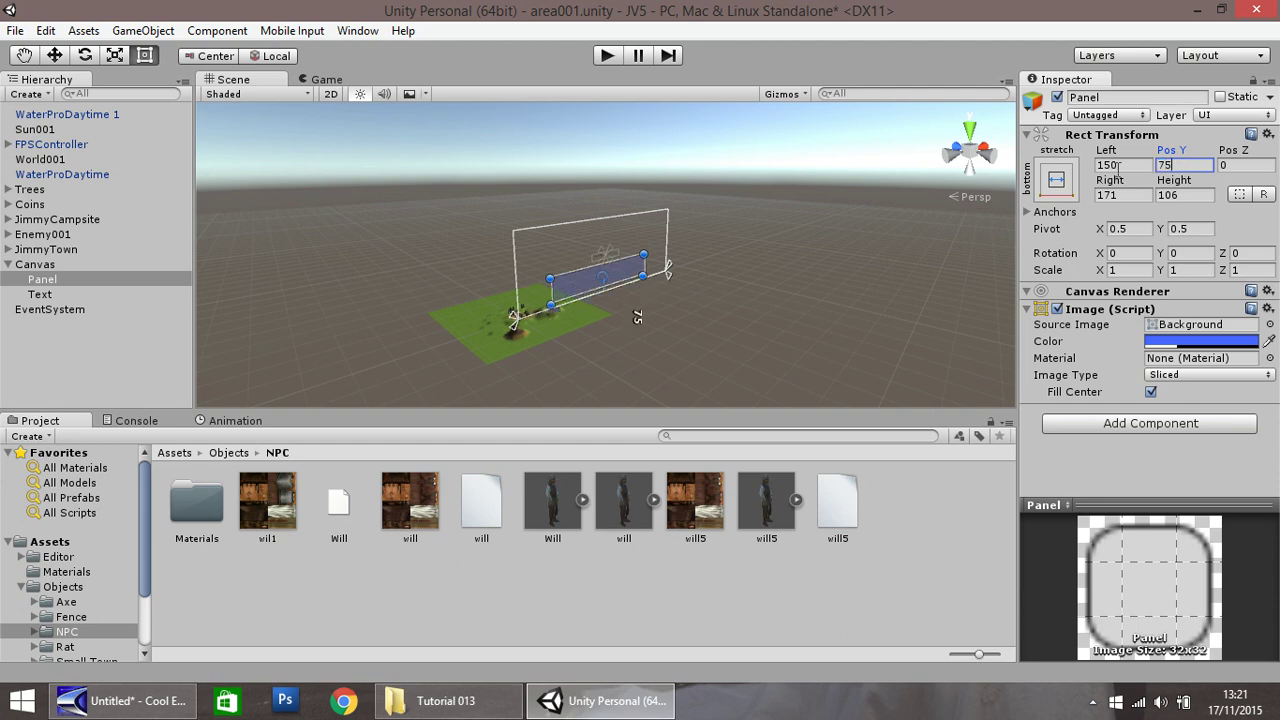
left_click(1191, 196)
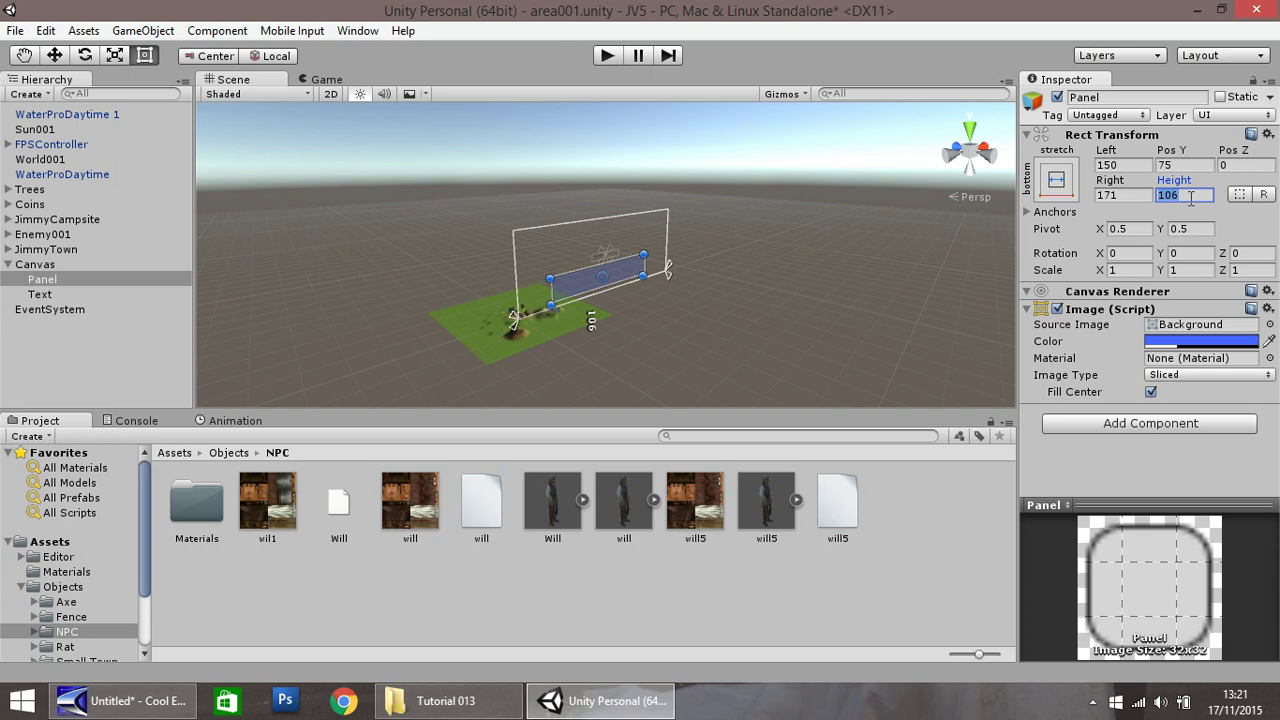
type("100")
left_click(1131, 195)
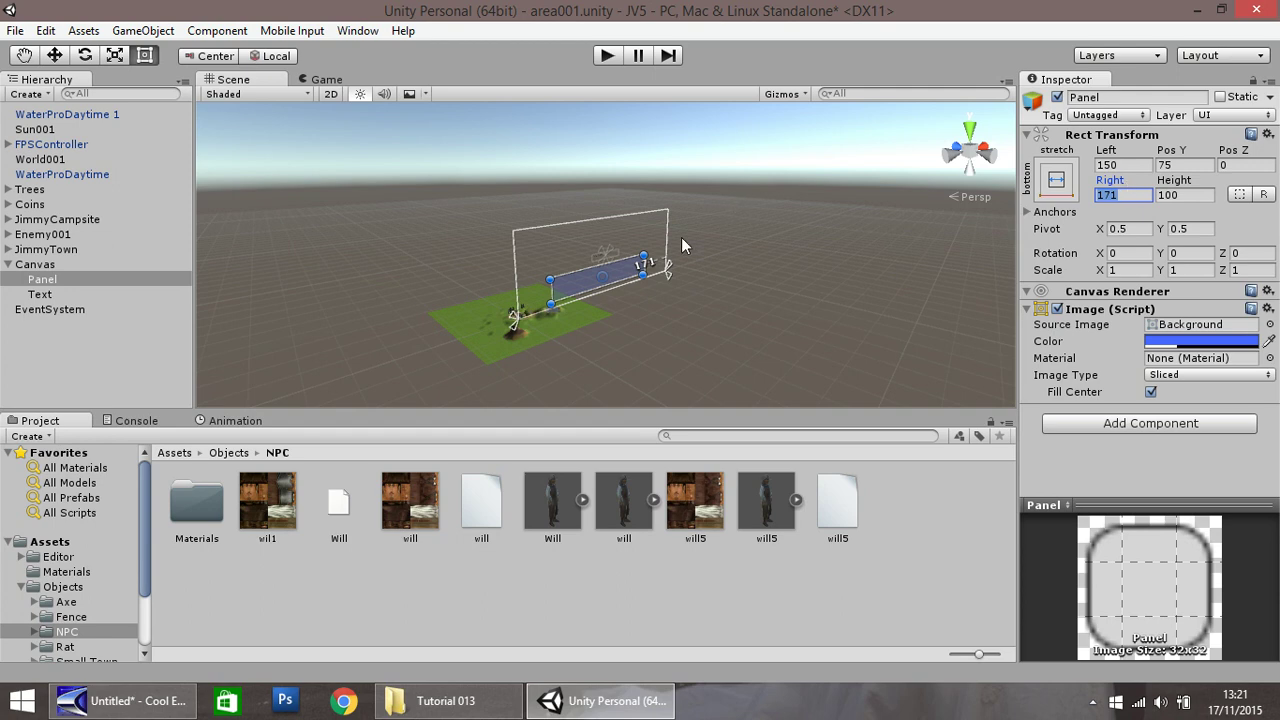
left_click(608, 56)
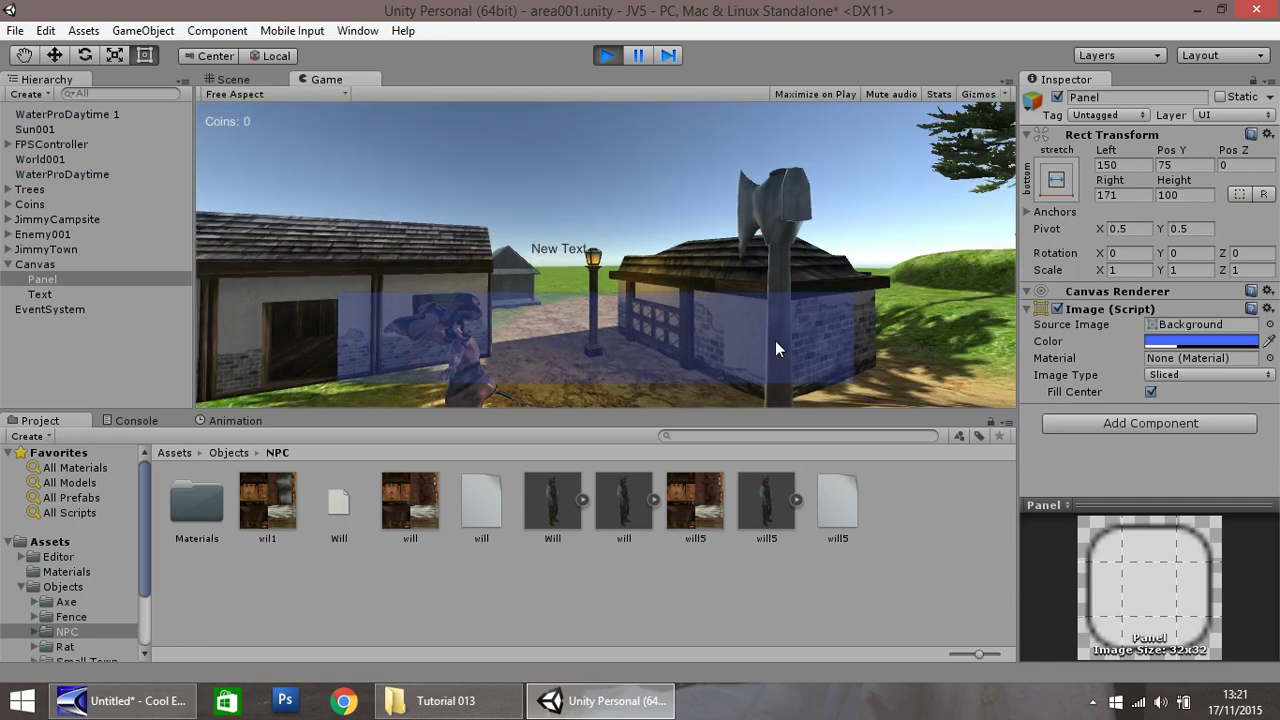
left_click(605, 57)
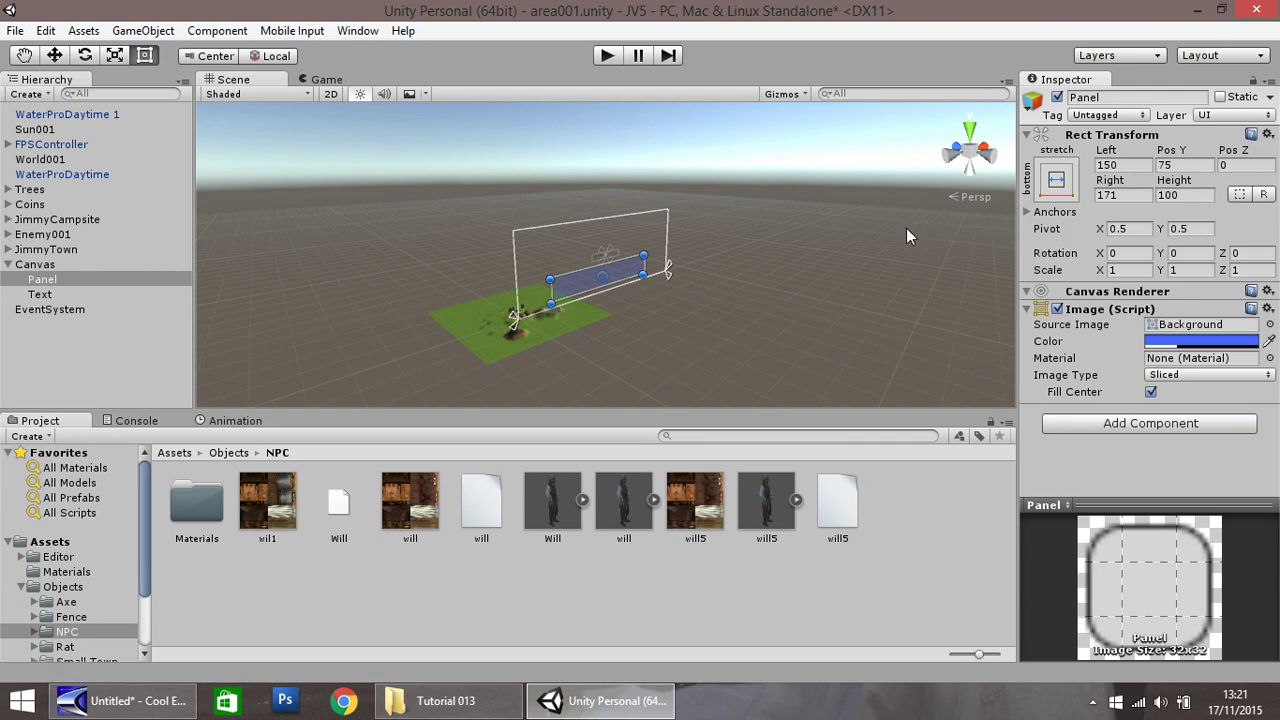
Make the Text object a child of the Panel and set its Pos X and Pos Y to 0.
left_click(40, 295)
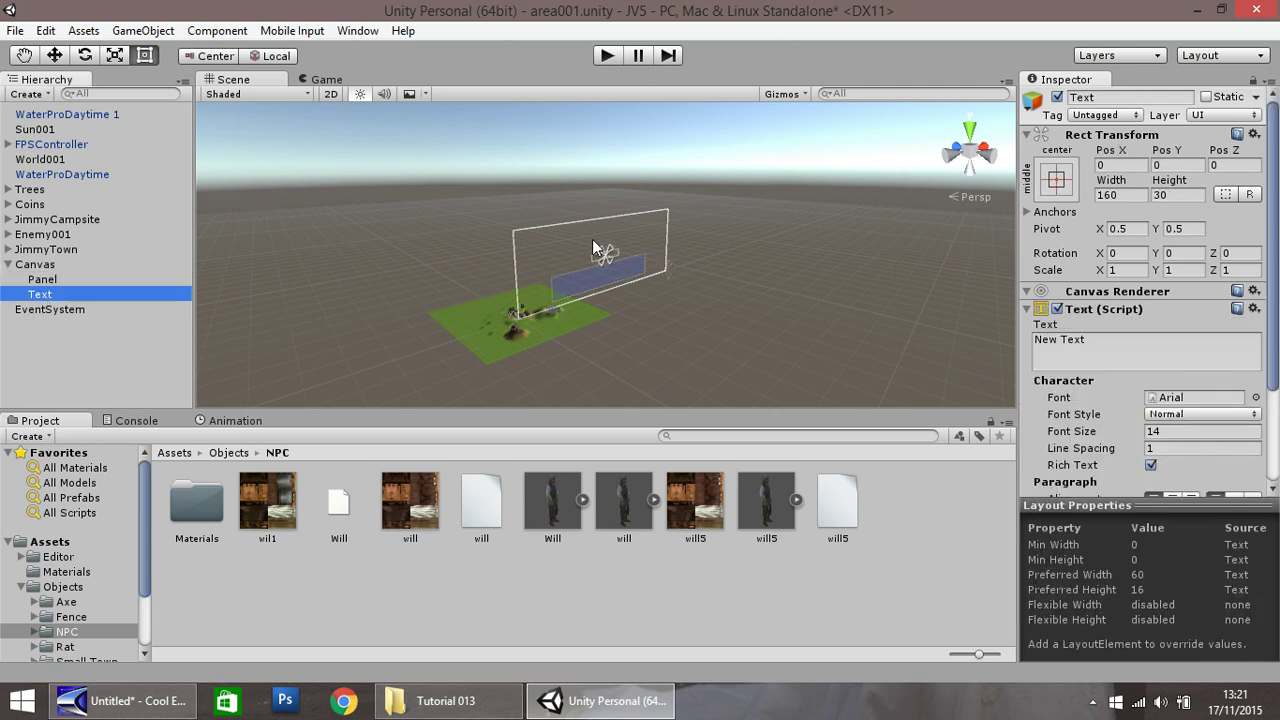
left_click(606, 256)
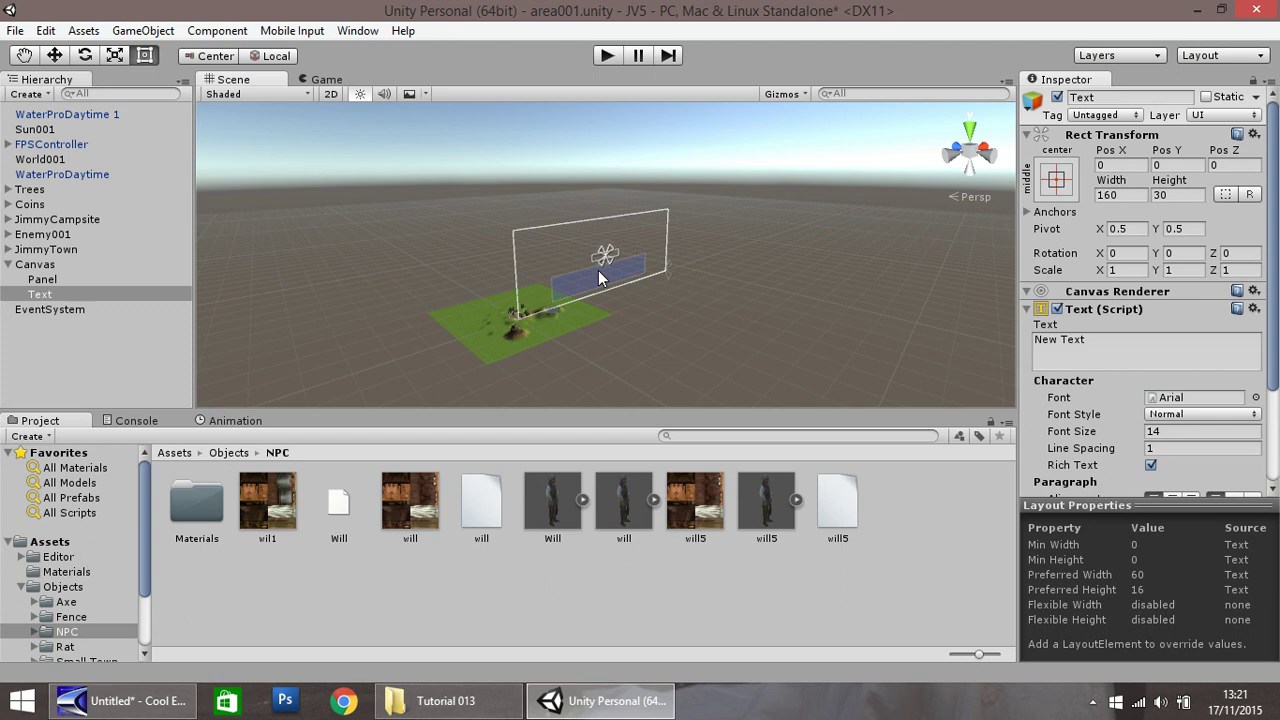
mouse_move(44, 291)
left_mouse_down()
mouse_move(44, 265)
mouse_move(44, 280)
left_mouse_up()
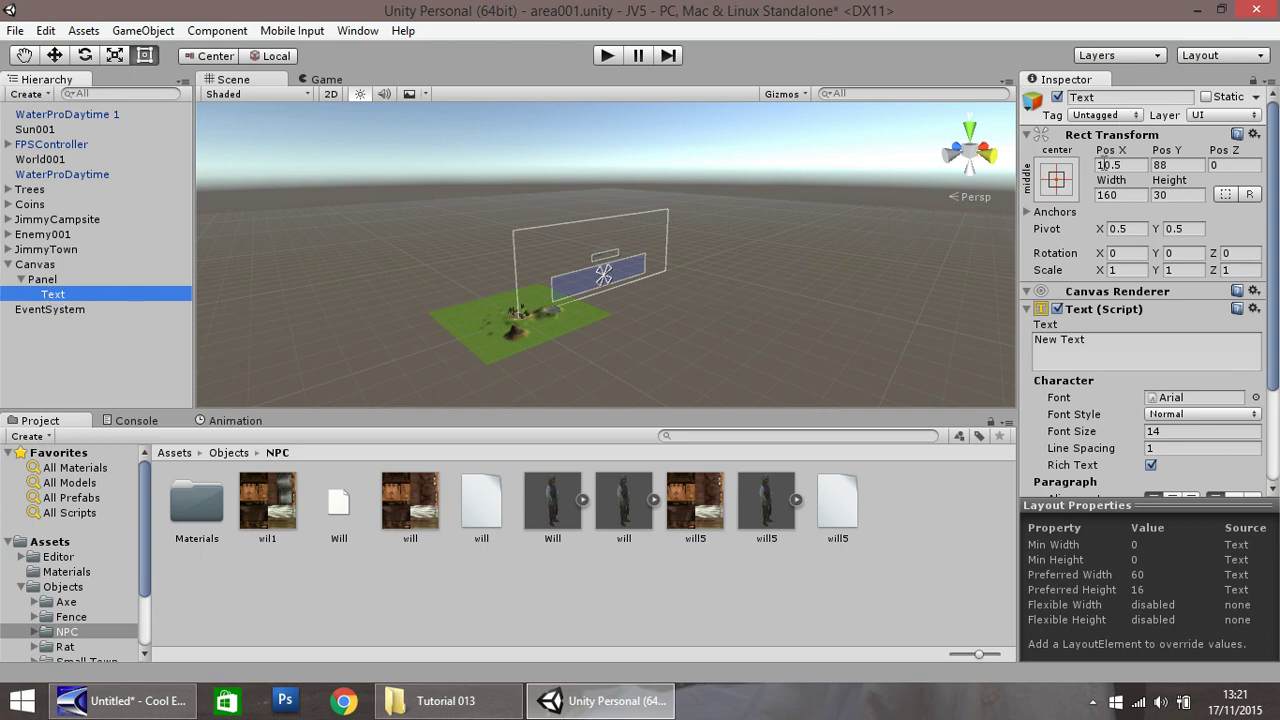
left_click(1107, 165)
type("0")
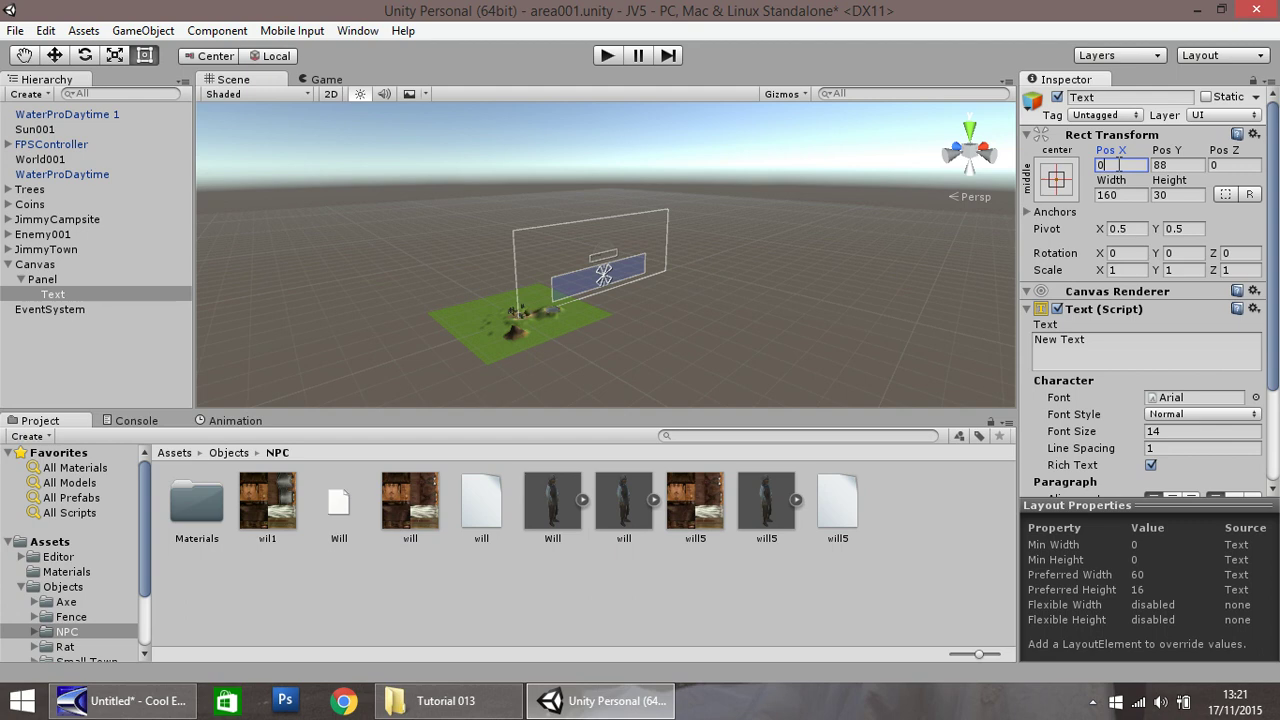
key("Tab")
type("0")
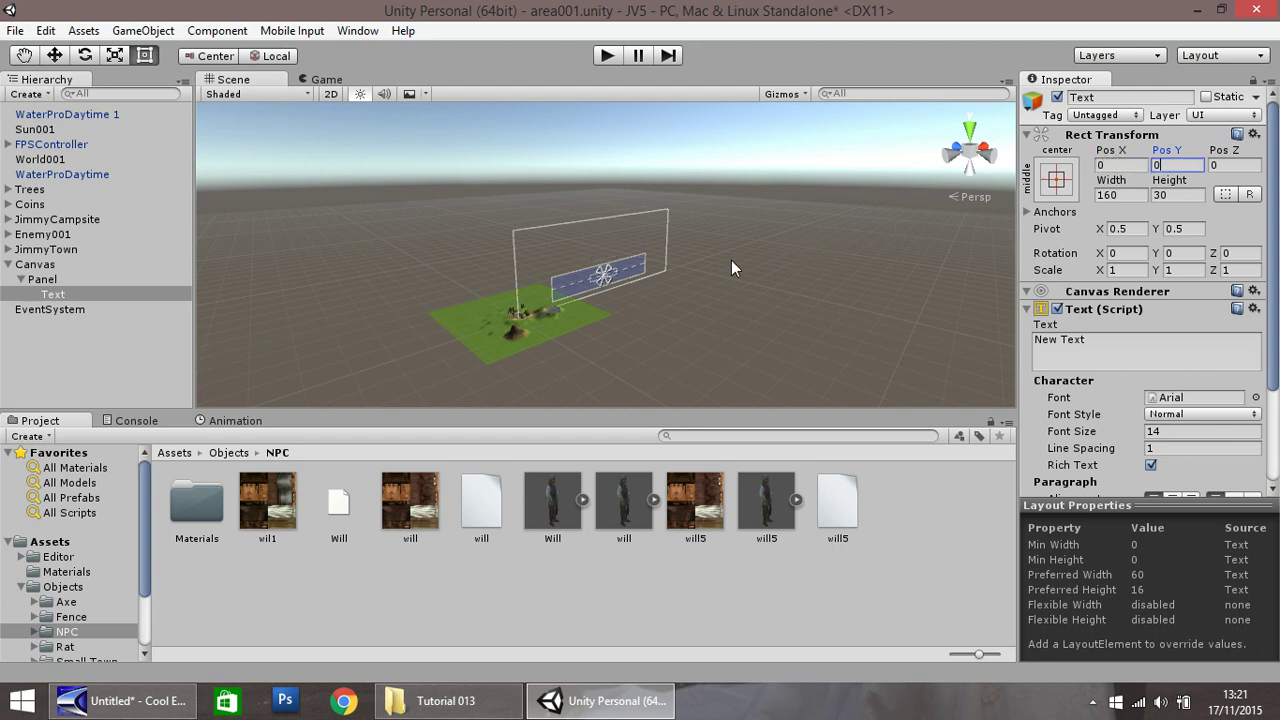
Anchor the Text object to the middle left of the Panel.
left_click(1057, 180)
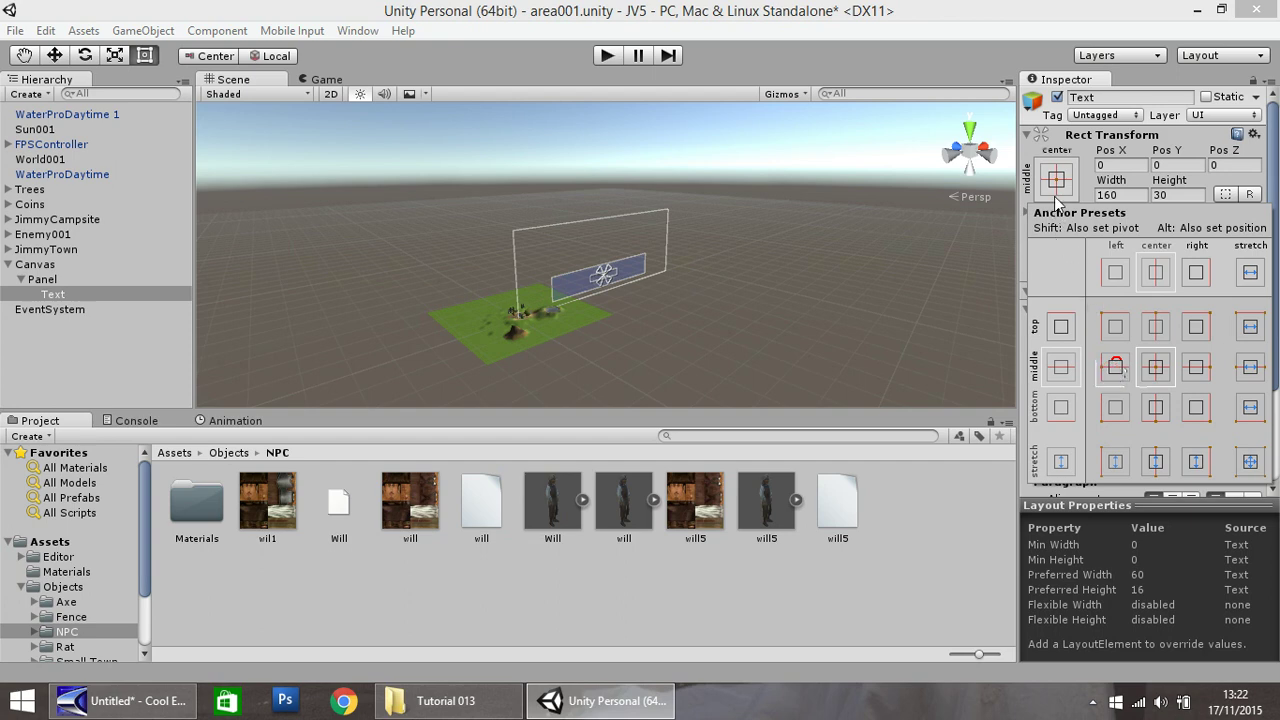
key("Escape")
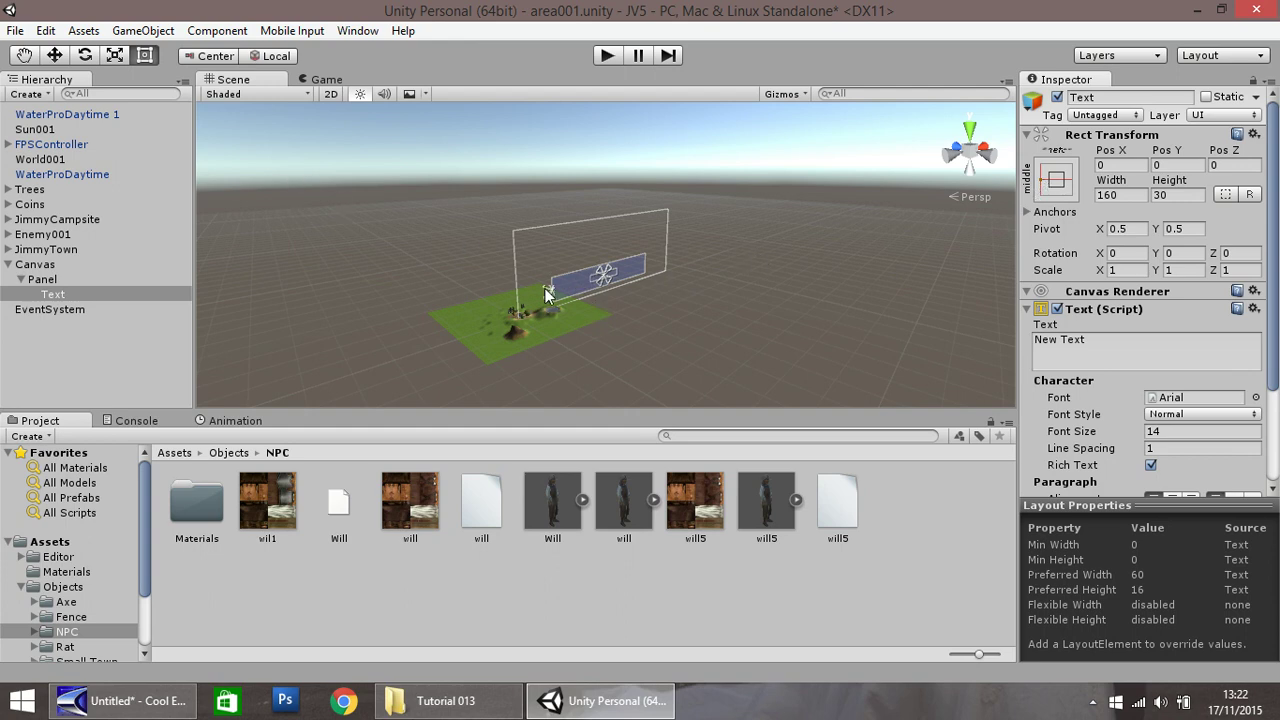
left_click_drag(544, 288, 619, 280)
scroll(619, 280, "up", 5)
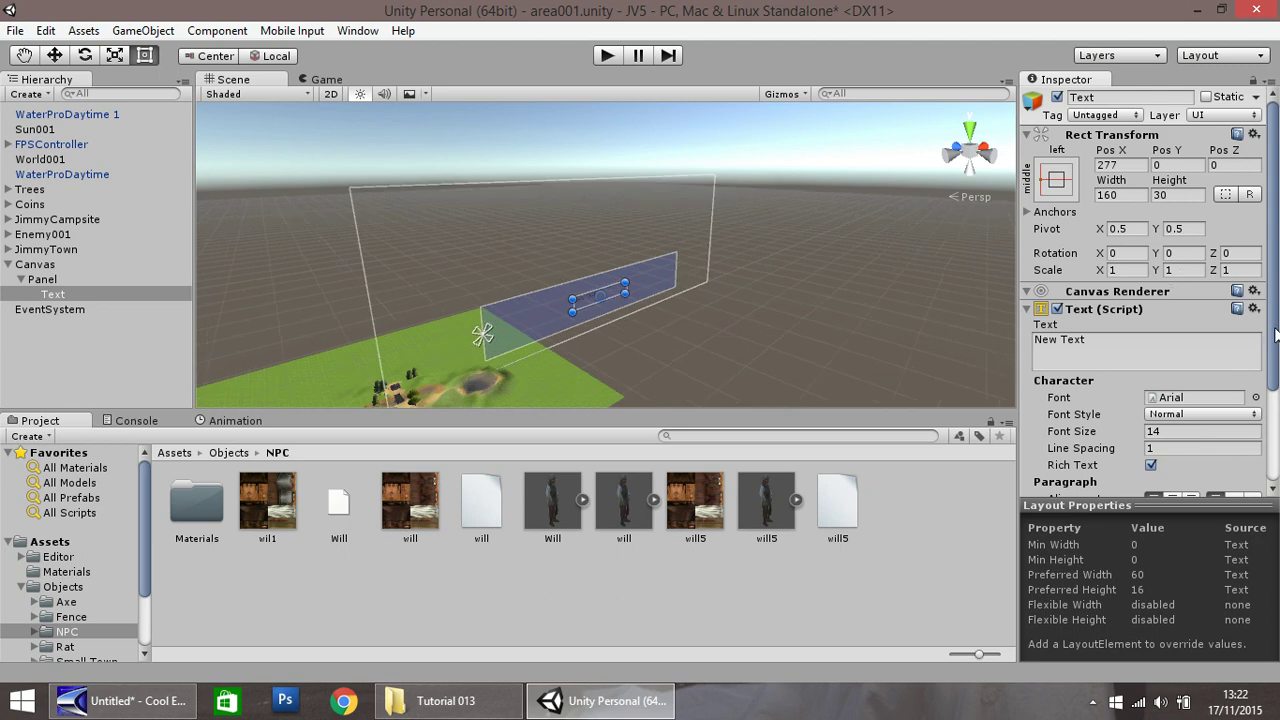
Enlarge the Text box with the Rect tool to about 510 by 66 so it nearly fills the Panel, and play test it.
left_click_drag(1276, 336, 1240, 337)
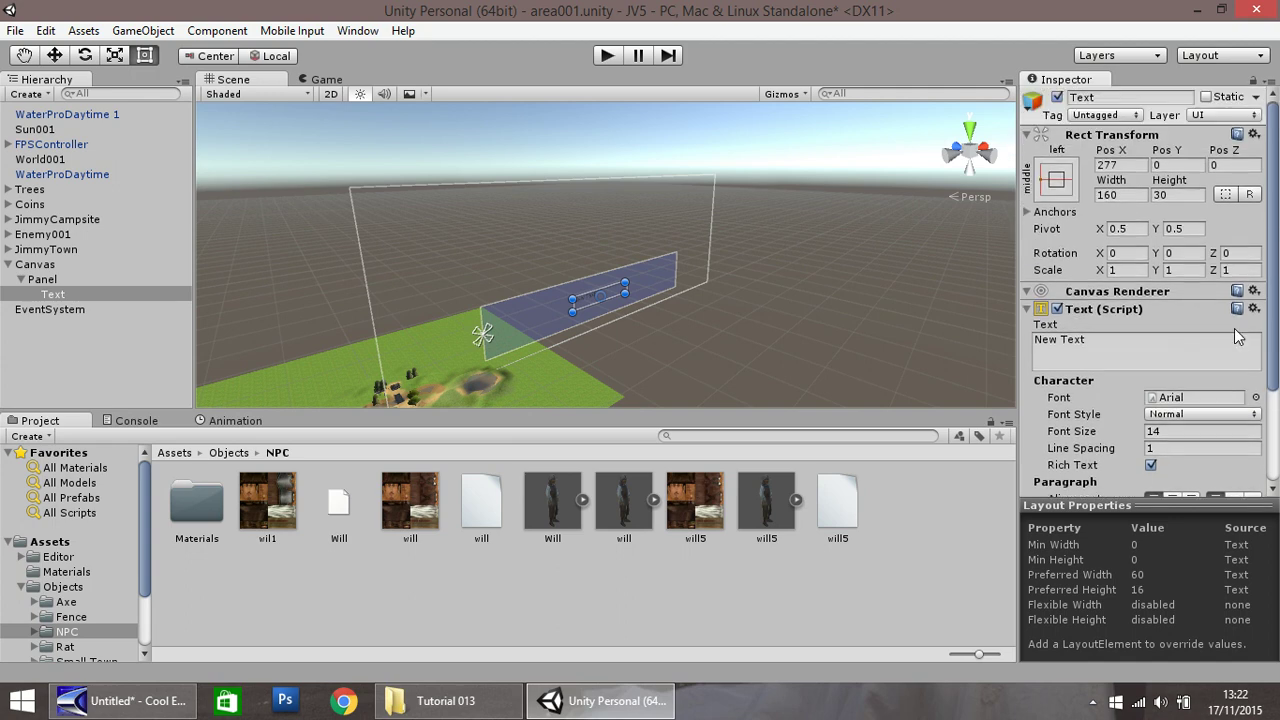
left_click(145, 56)
left_click_drag(570, 312, 495, 347)
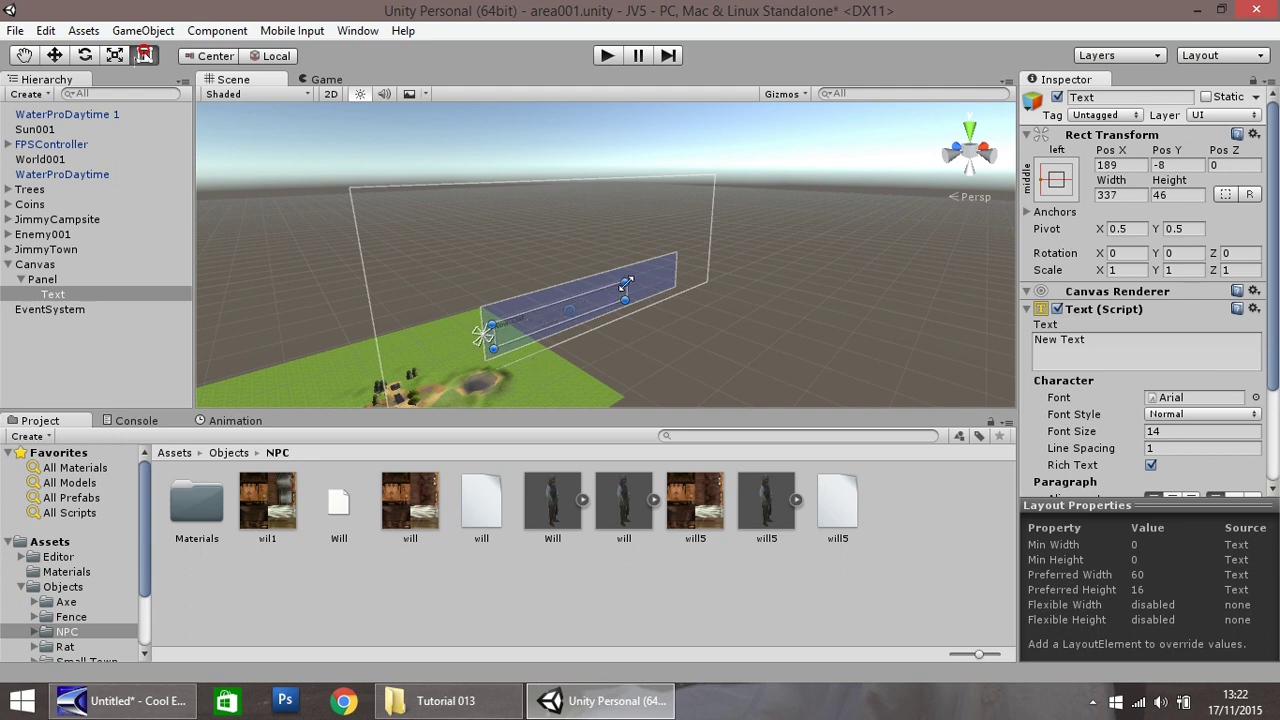
left_click_drag(653, 274, 668, 262)
left_click(606, 56)
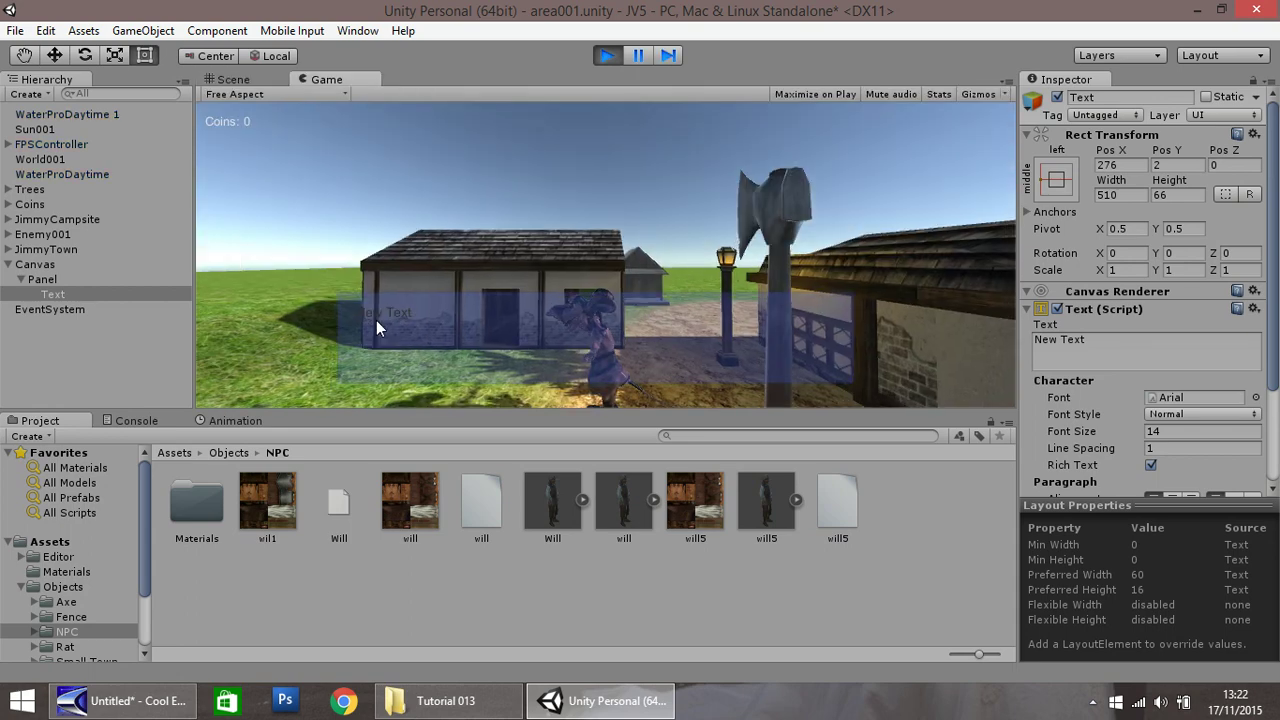
key("w")
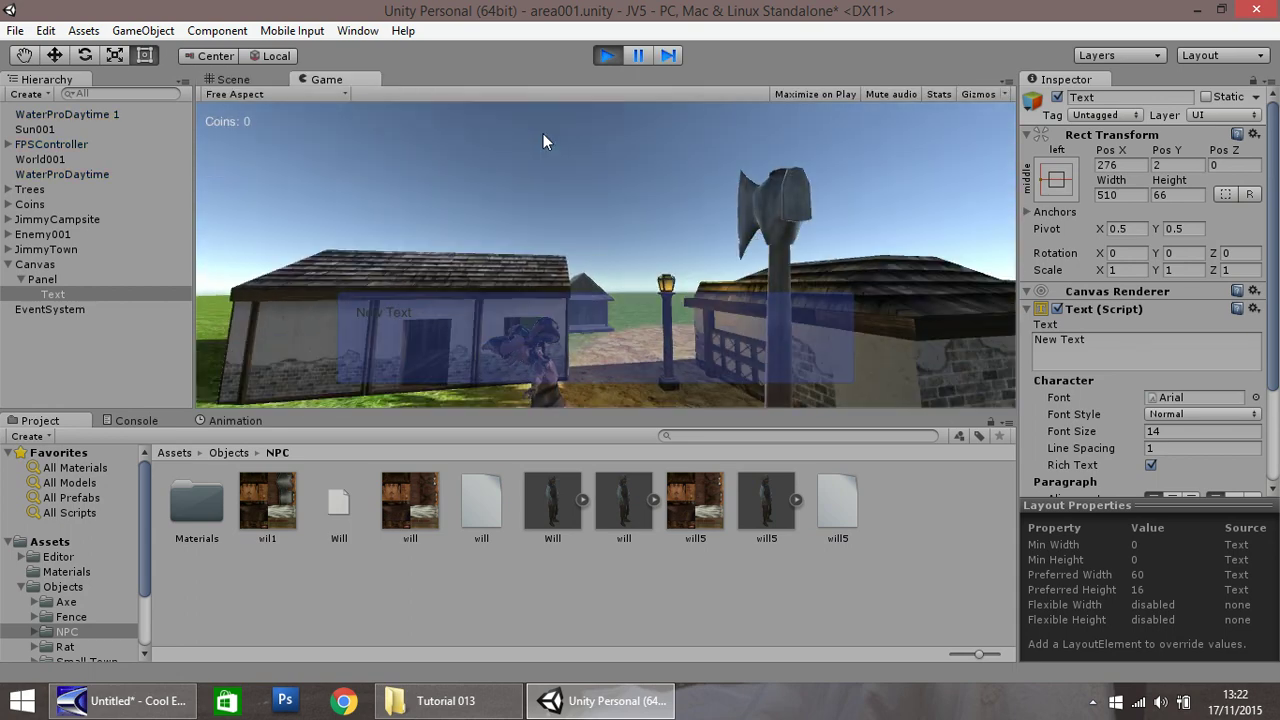
left_click(607, 55)
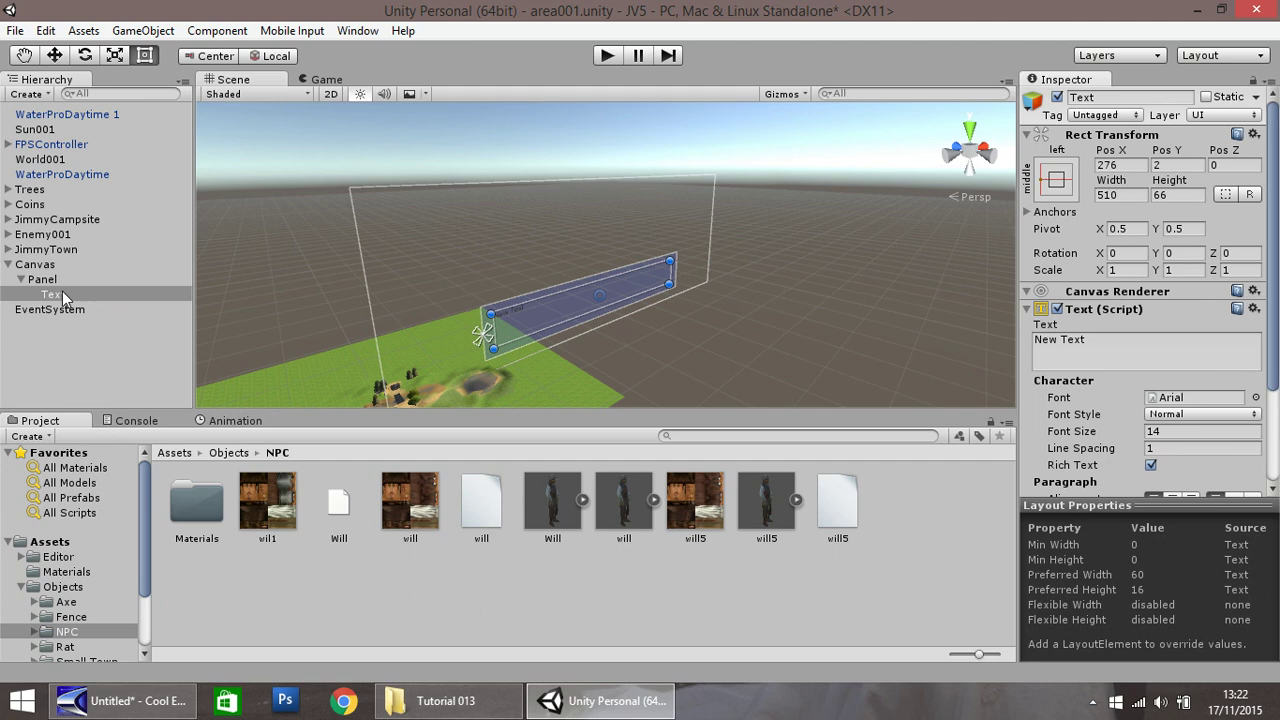
Darken the Panel's image colour to RGB 21, 49, 182 and raise its alpha to 134.
left_click(45, 279)
left_click(1171, 341)
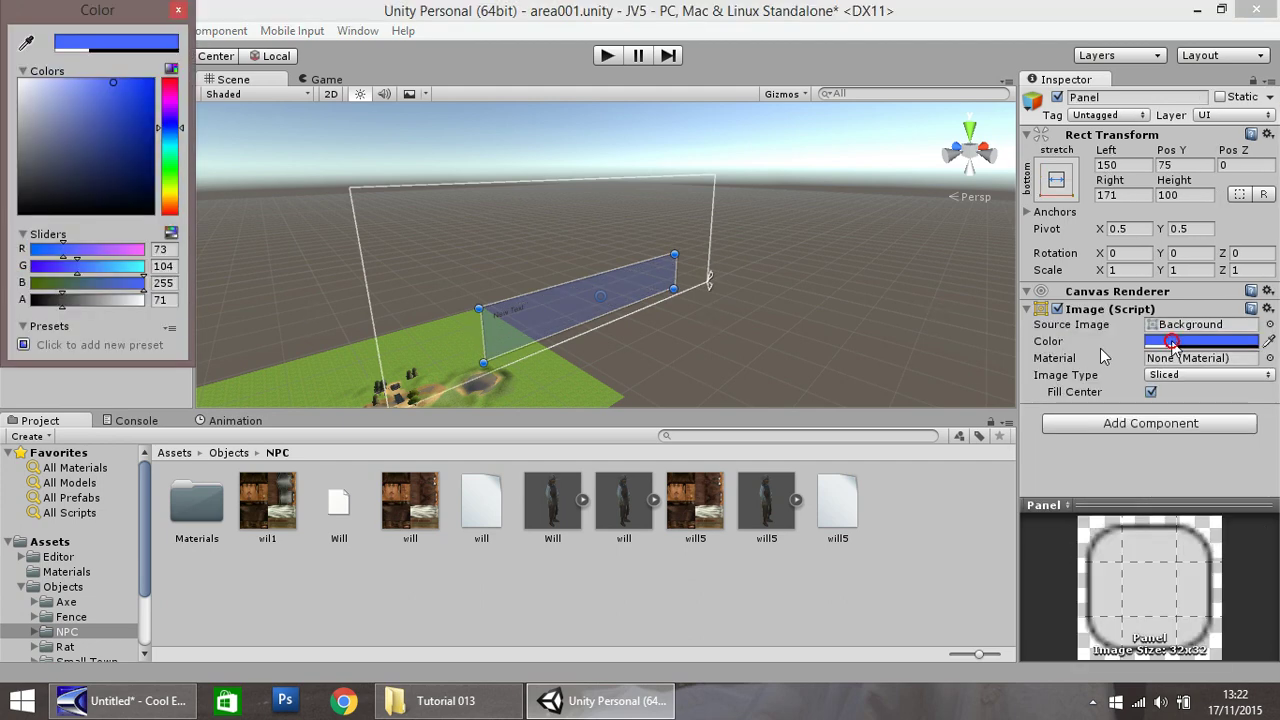
left_click_drag(62, 300, 93, 315)
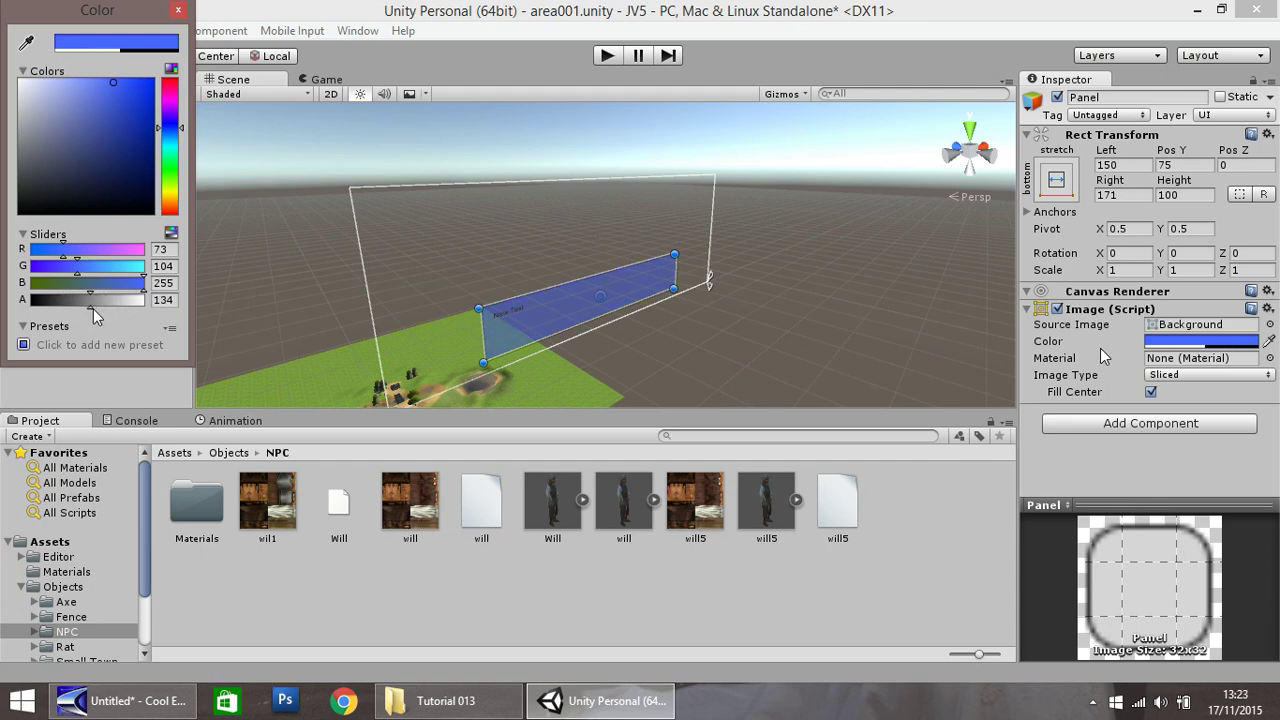
left_click(136, 120)
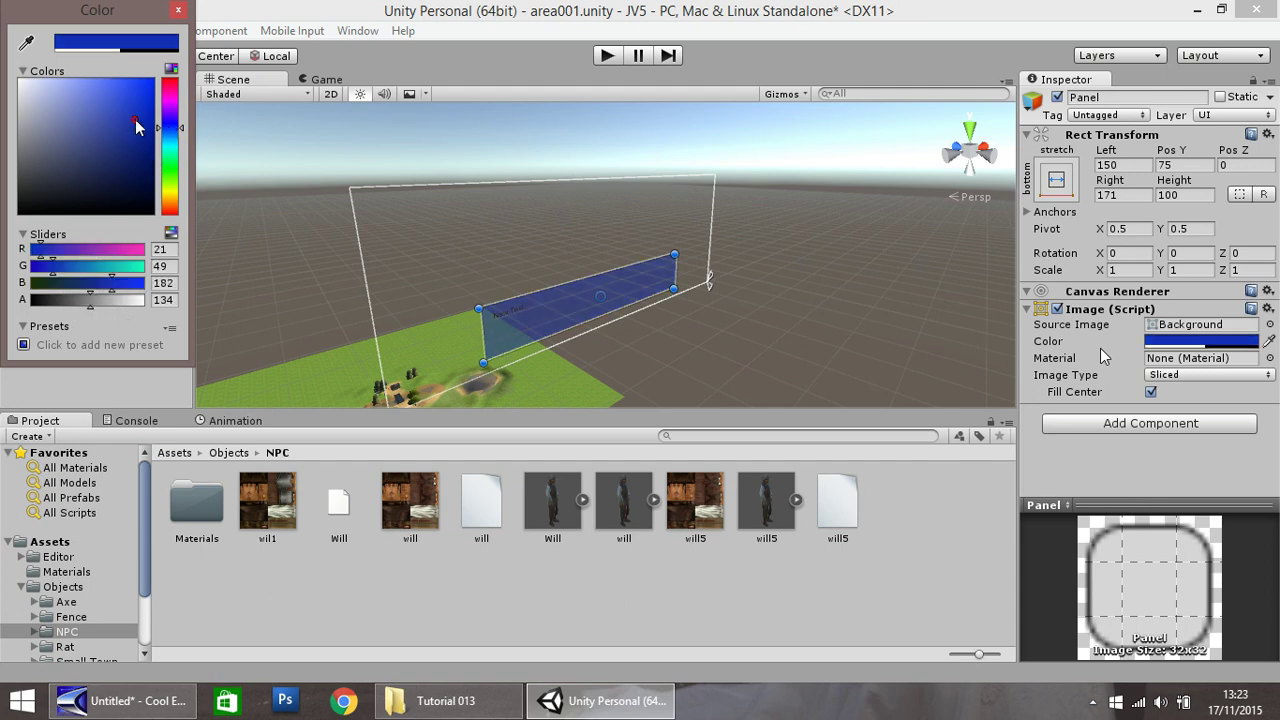
left_click(178, 10)
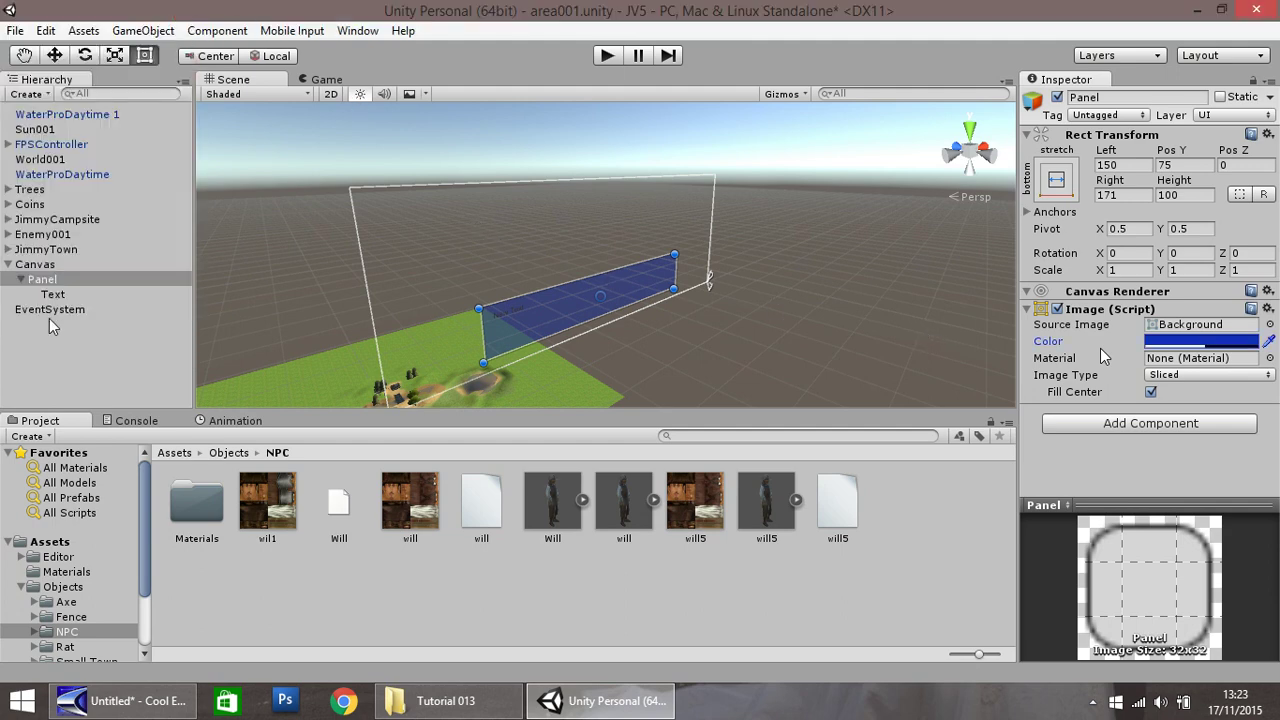
Review the Text object's font style and size settings, and set its colour to white (RGB 255, 255, 255).
left_click(64, 297)
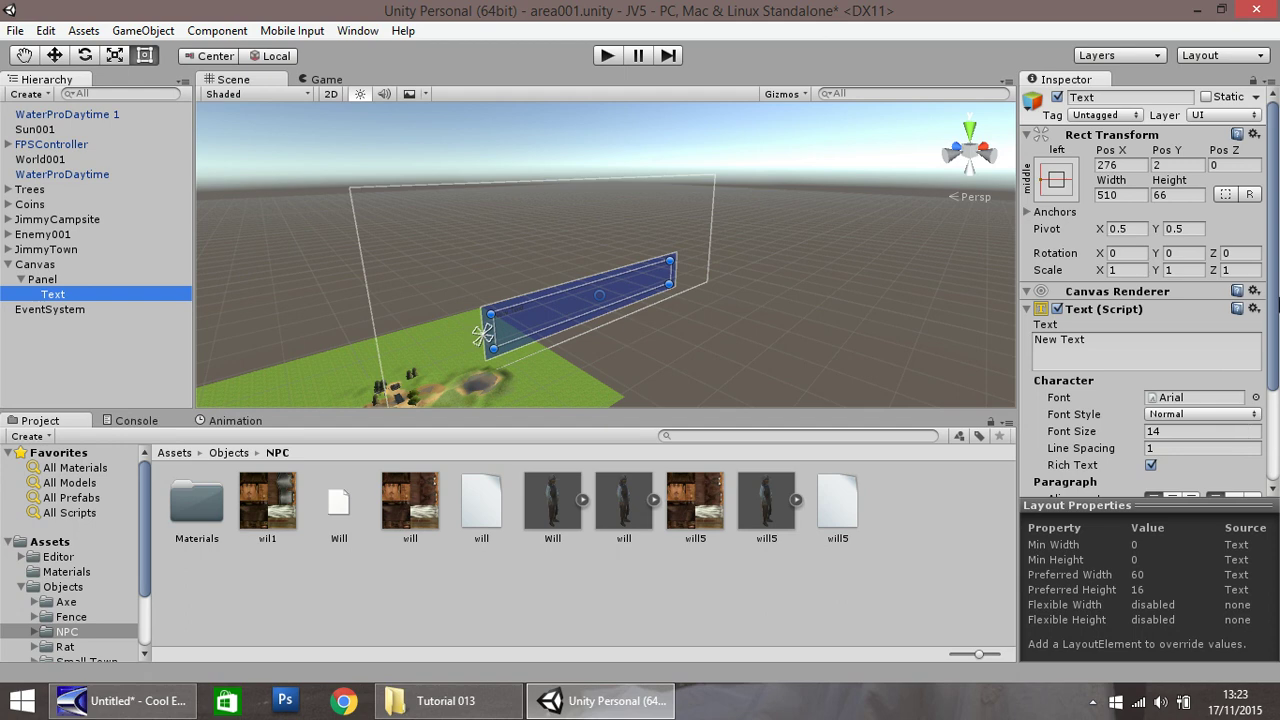
left_click_drag(1277, 305, 1277, 370)
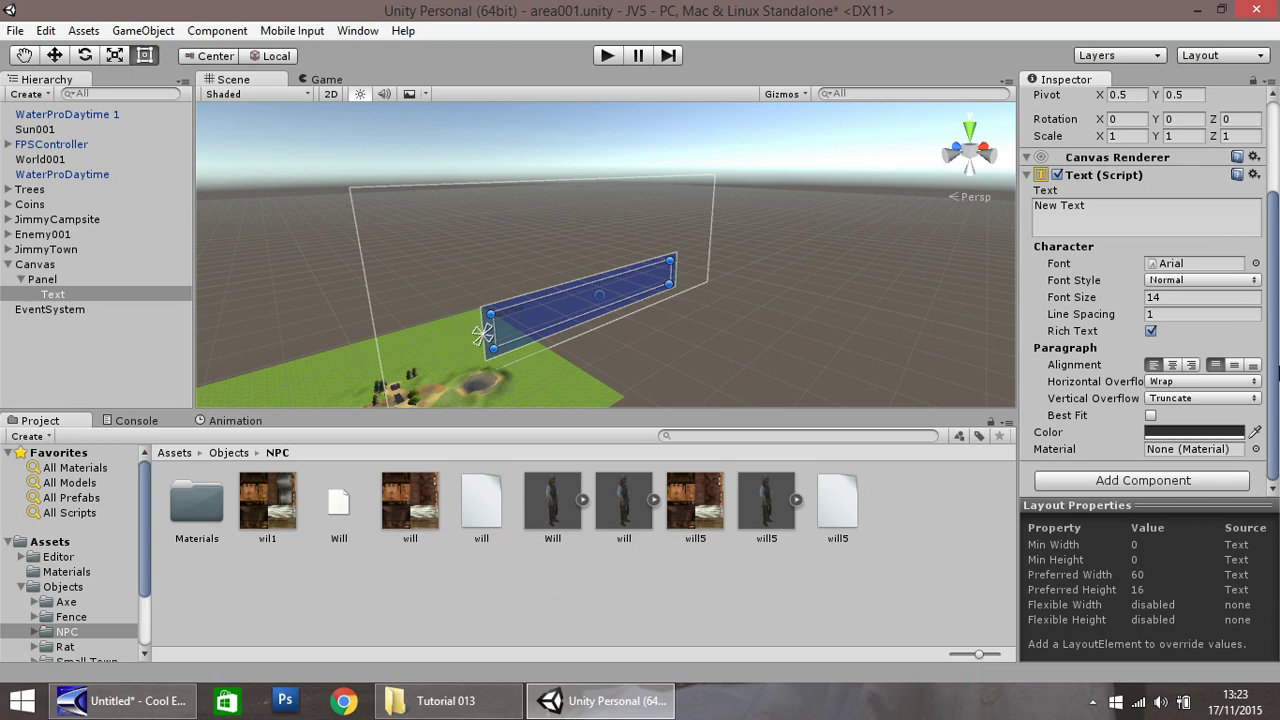
left_click(1181, 282)
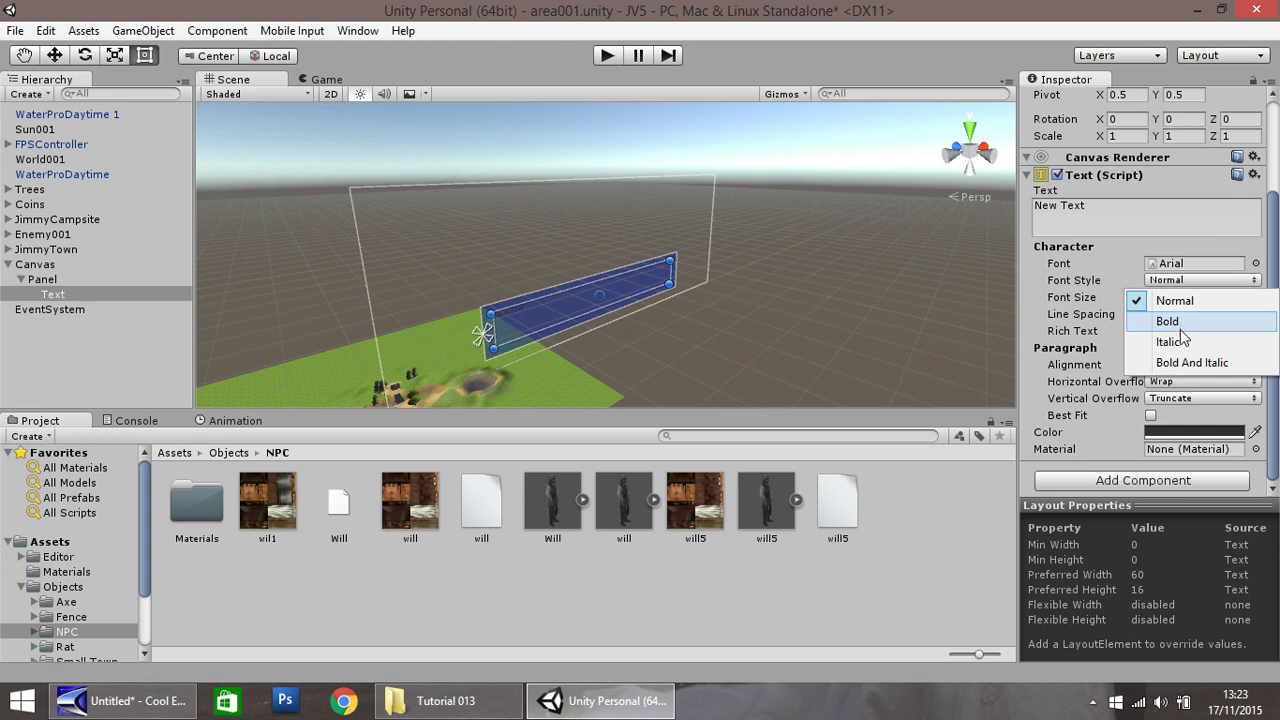
left_click(1180, 280)
left_click(1170, 299)
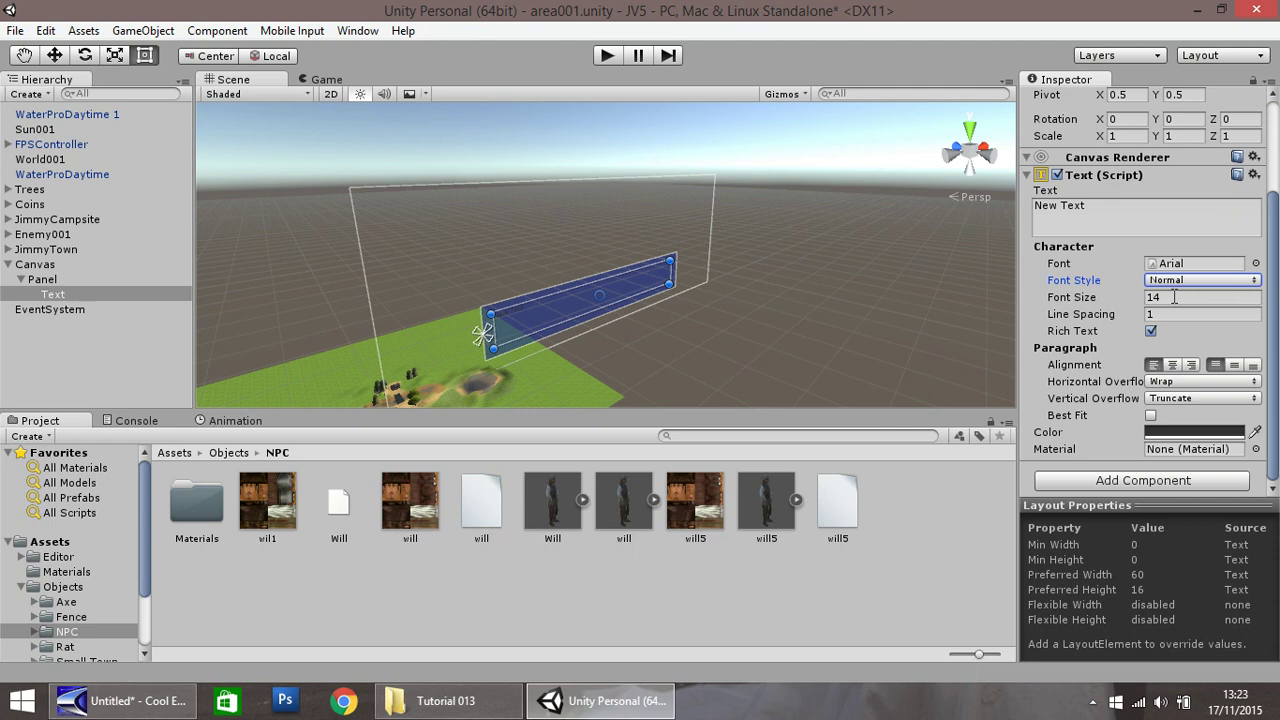
left_click(1175, 297)
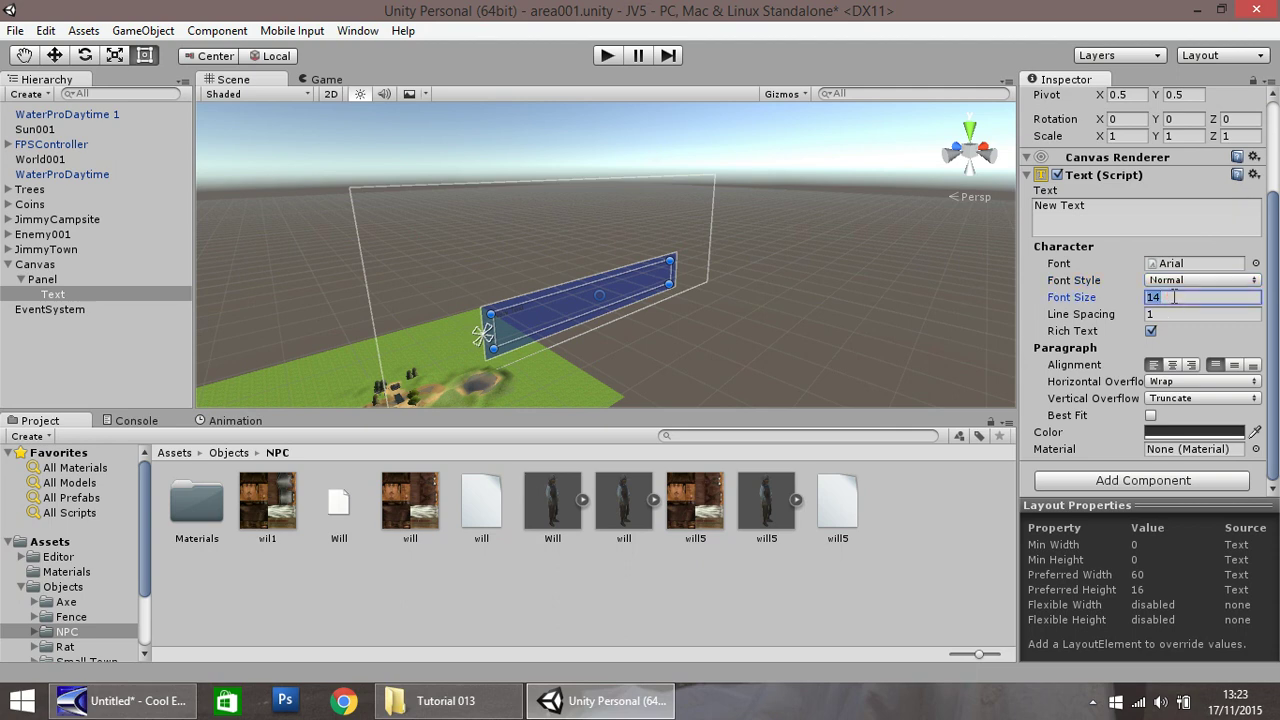
left_click(1188, 433)
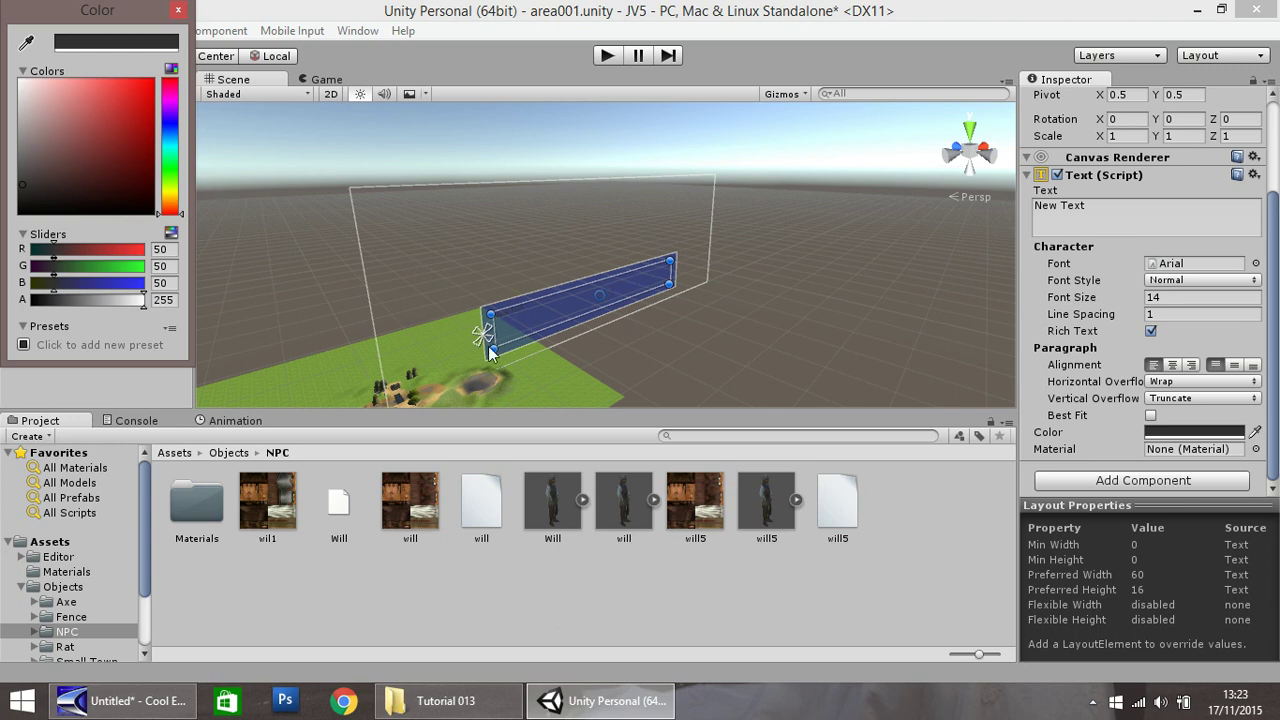
left_click_drag(63, 116, 5, 68)
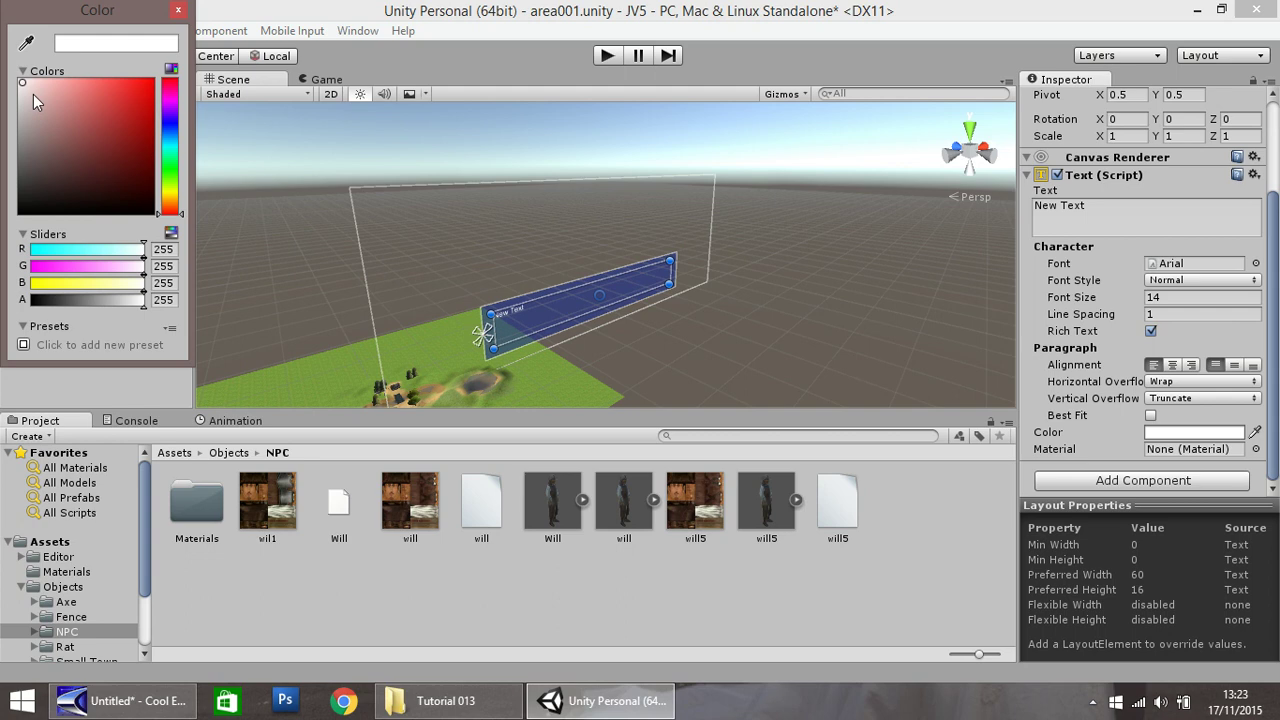
Set the Text object's font size to 16 and align its text left horizontally and middle vertically.
left_click(178, 10)
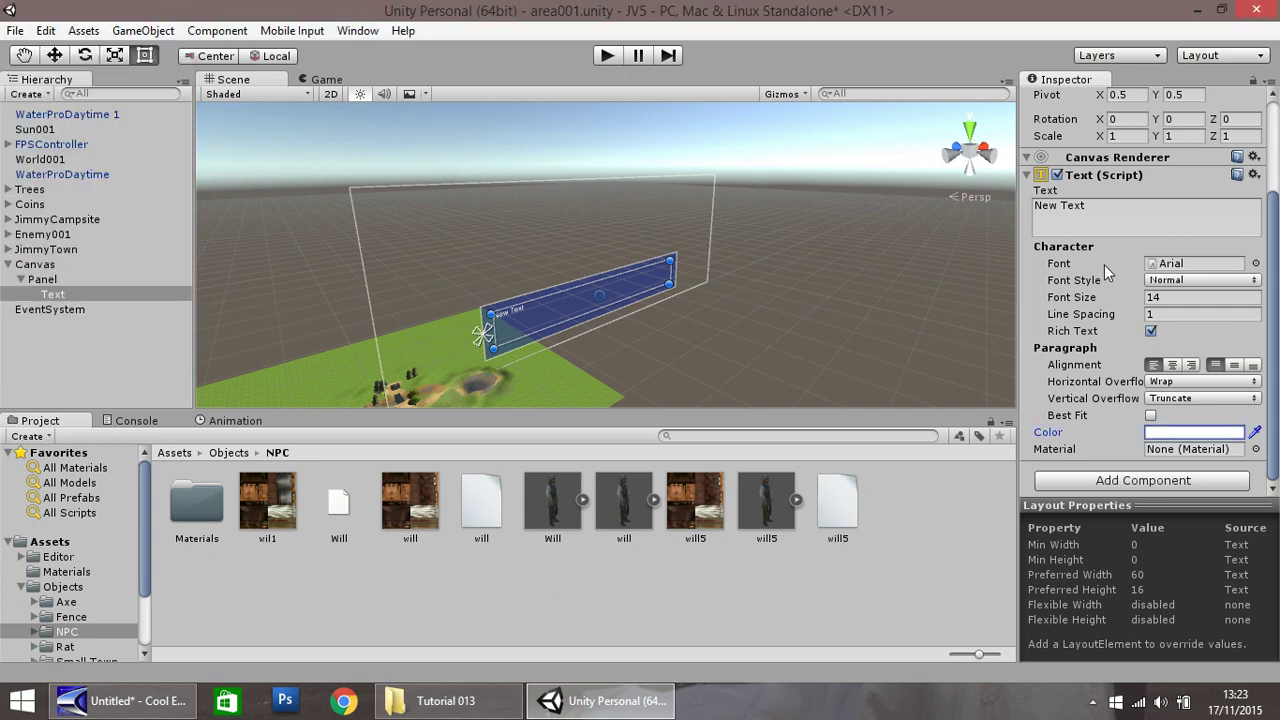
left_click(1179, 297)
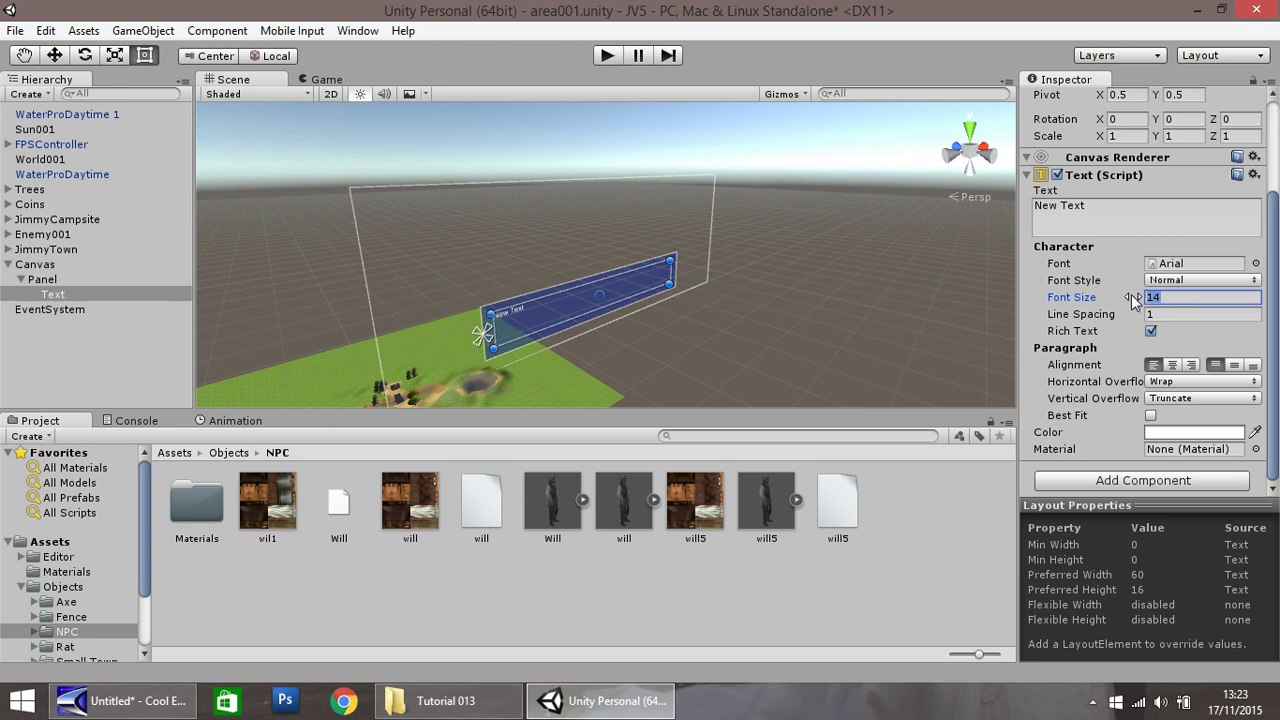
type("16")
left_click(1173, 366)
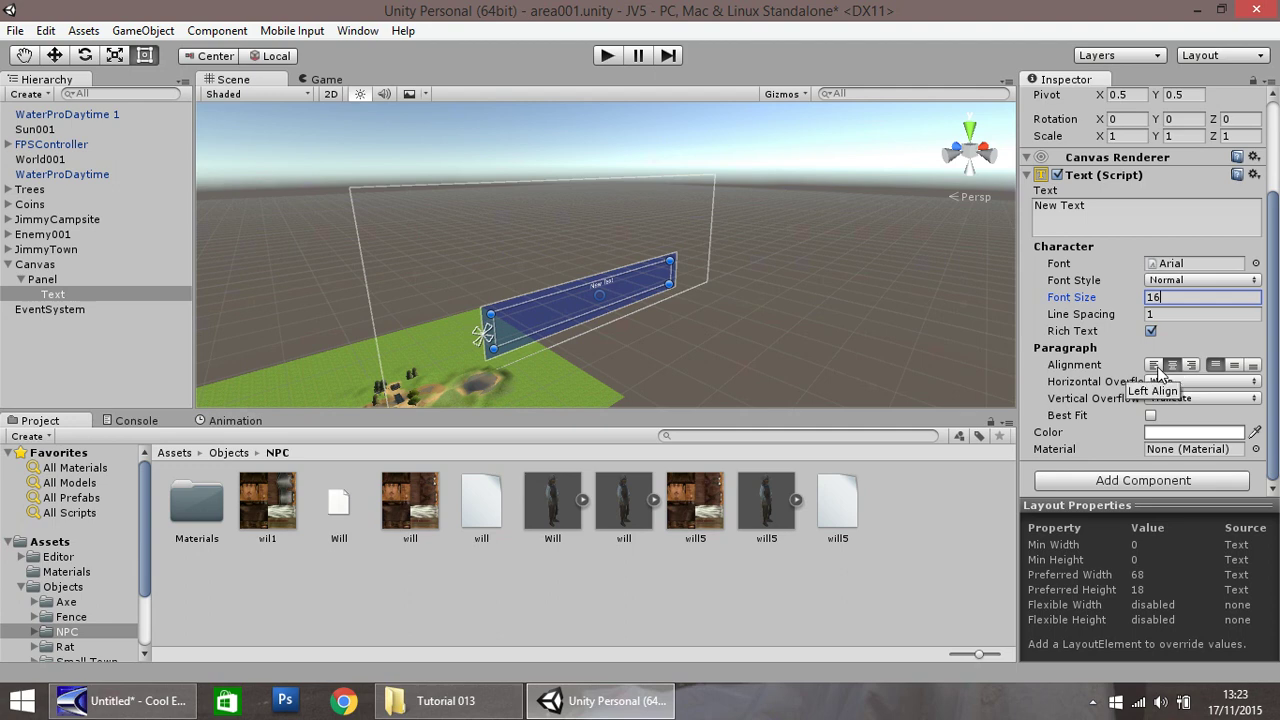
left_click(1155, 366)
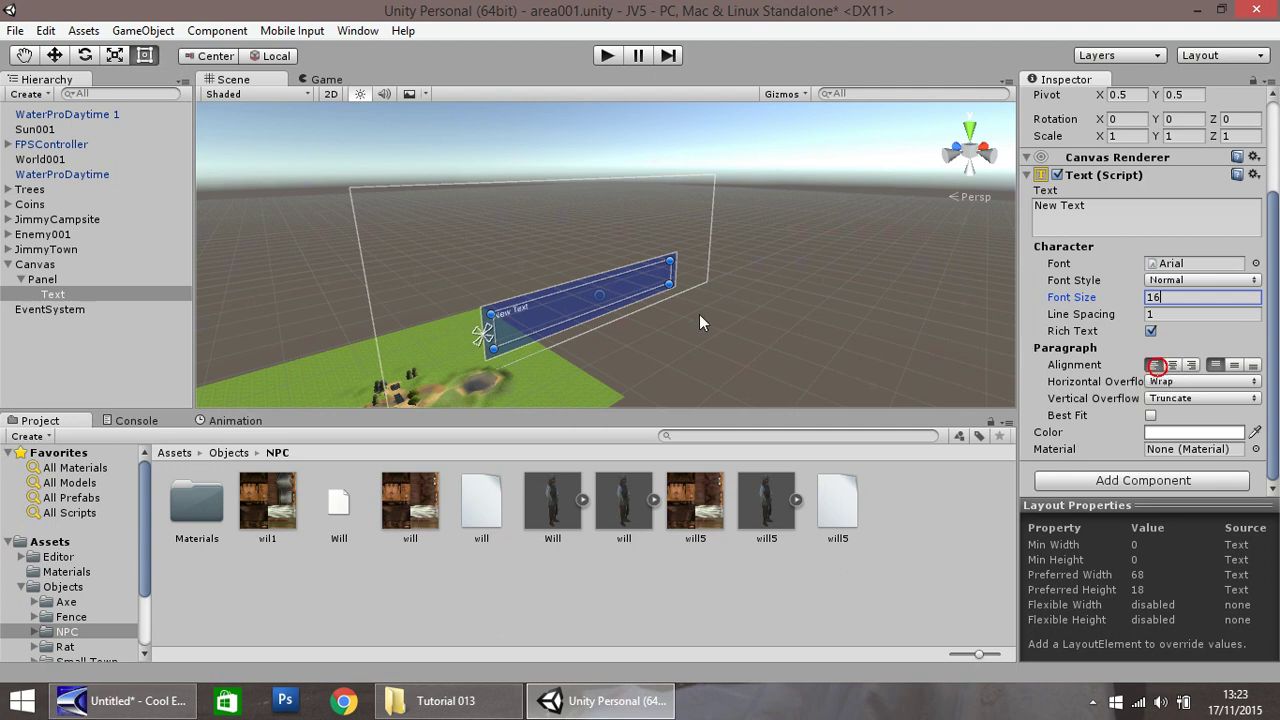
left_click(1236, 366)
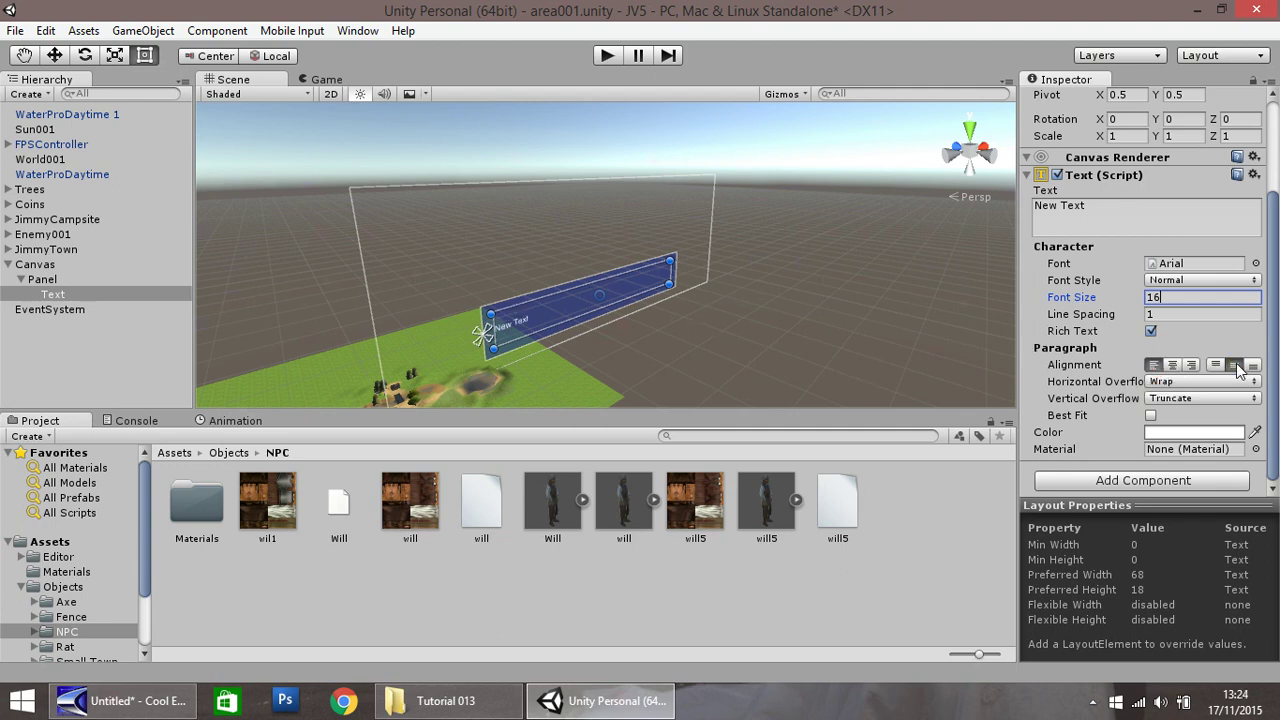
Stretch the Text box to a height of about 71 and replace its content with "Hello Traveller.".
left_click(493, 343)
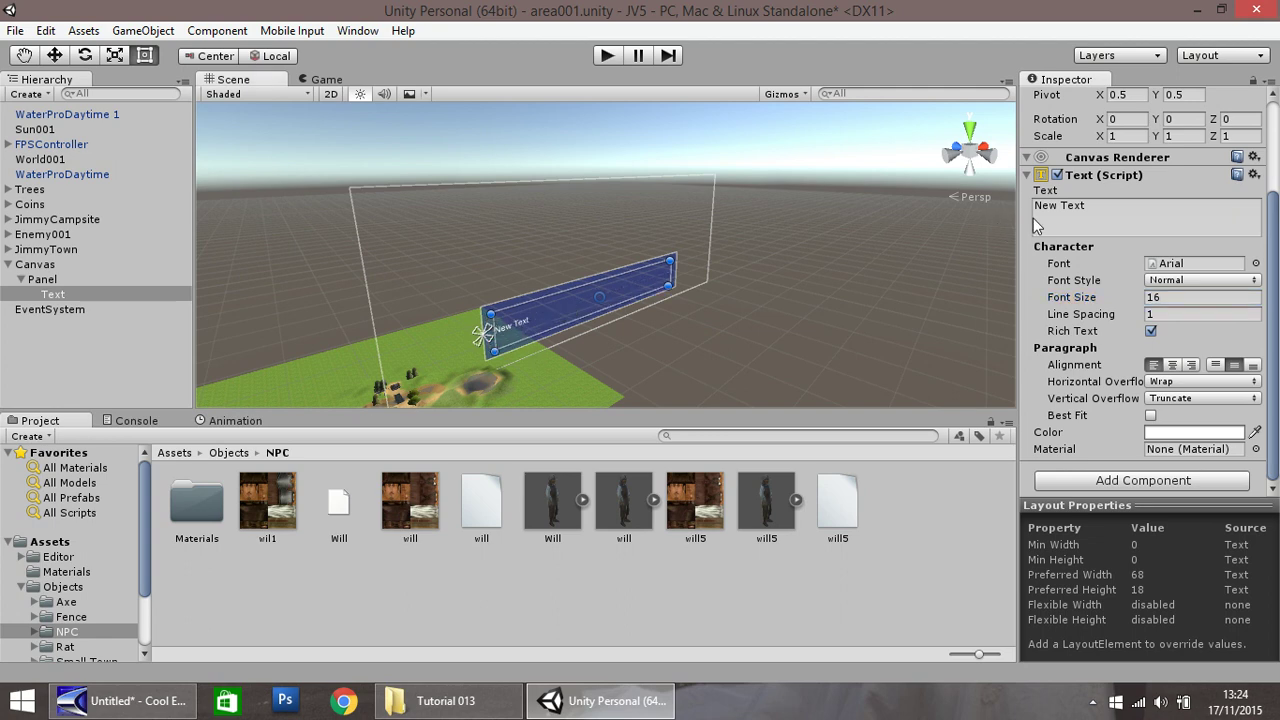
left_click(1117, 205)
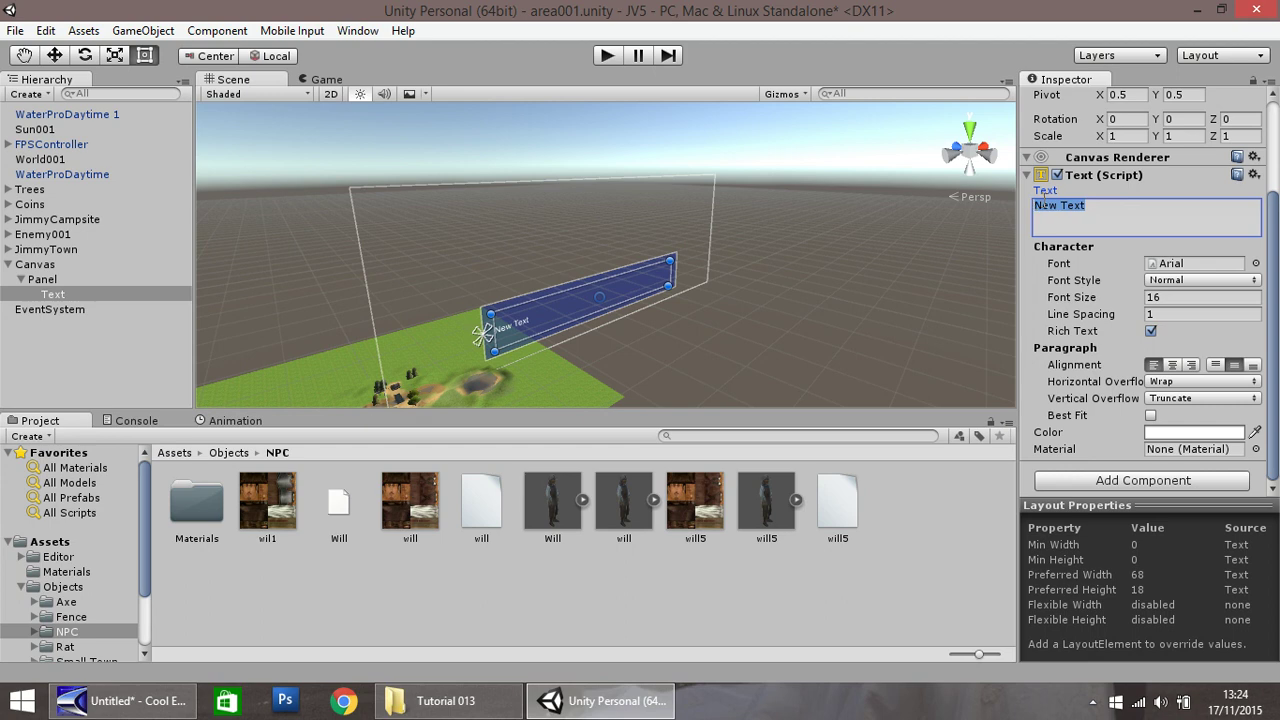
type("Hello Trave")
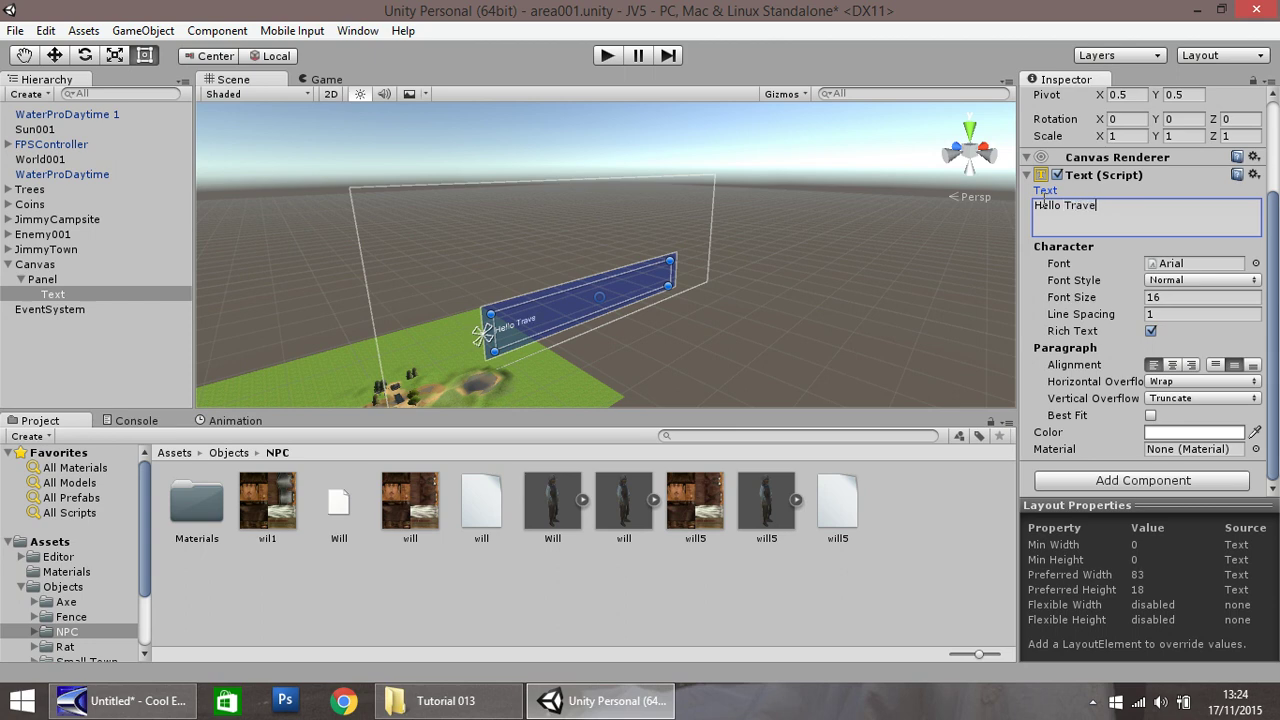
type("ller.")
Rename the Panel under the Canvas as MessageBox.
left_click(43, 279)
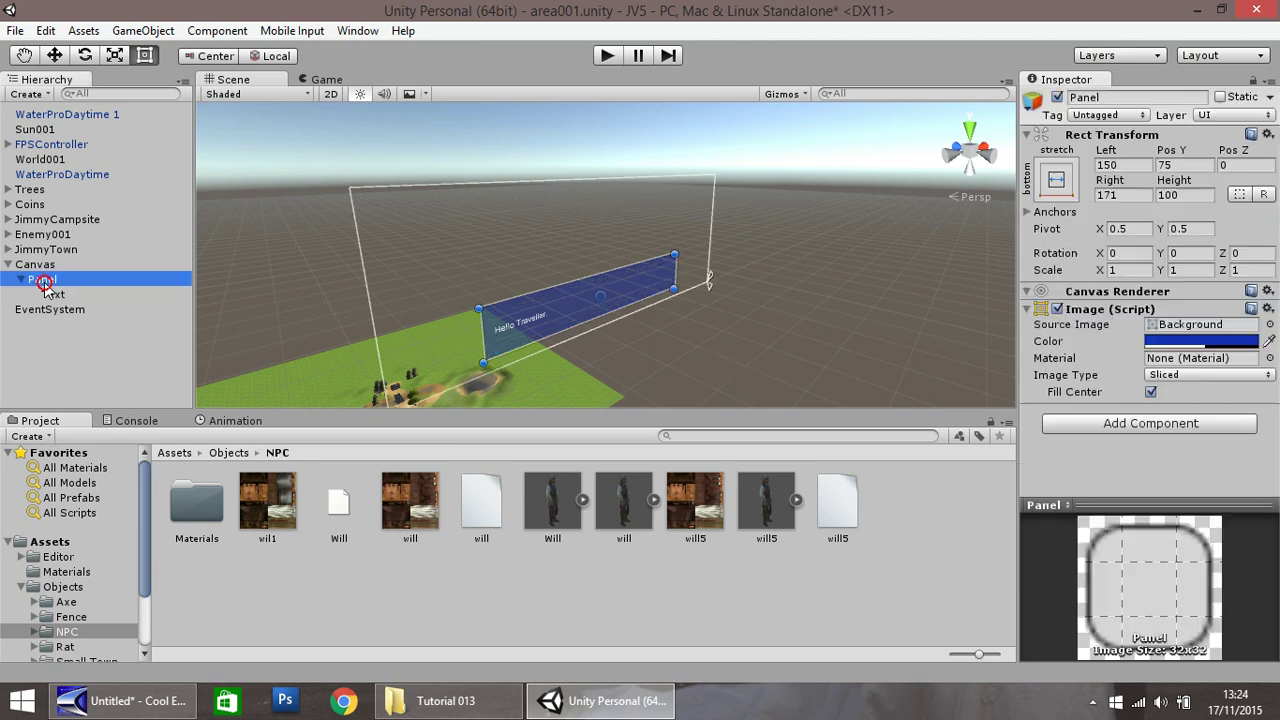
right_click(43, 279)
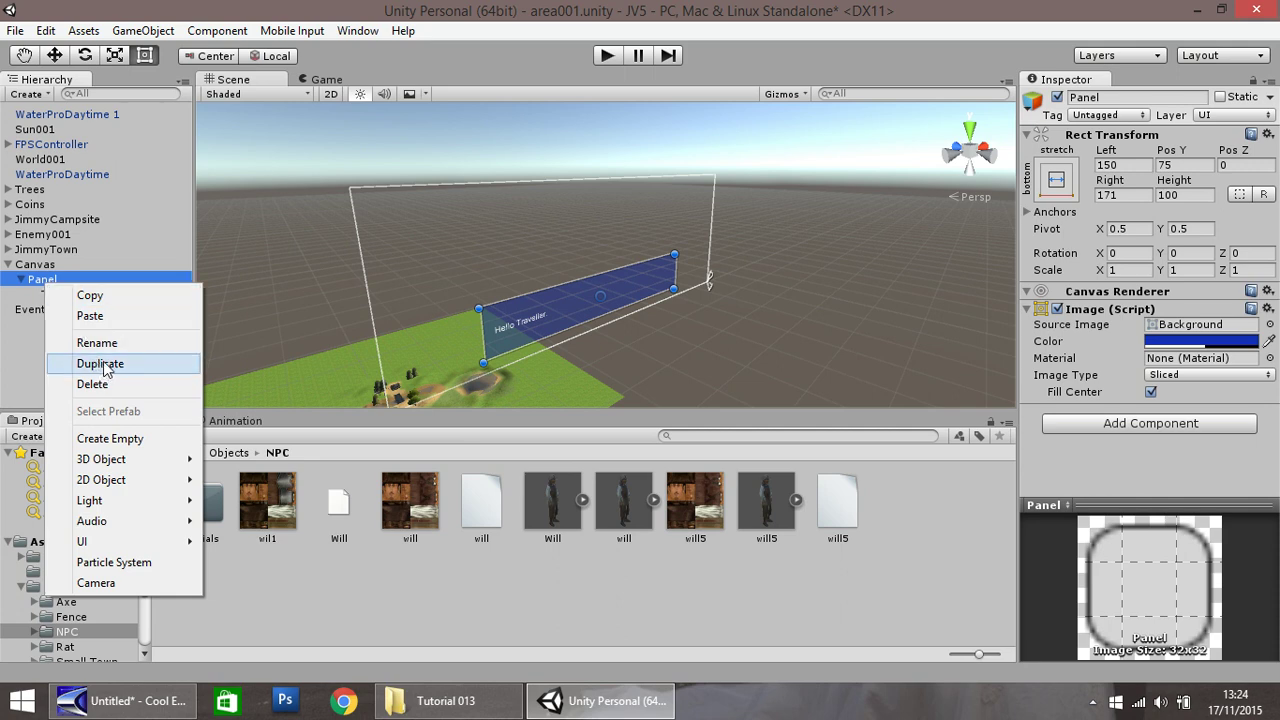
left_click(100, 345)
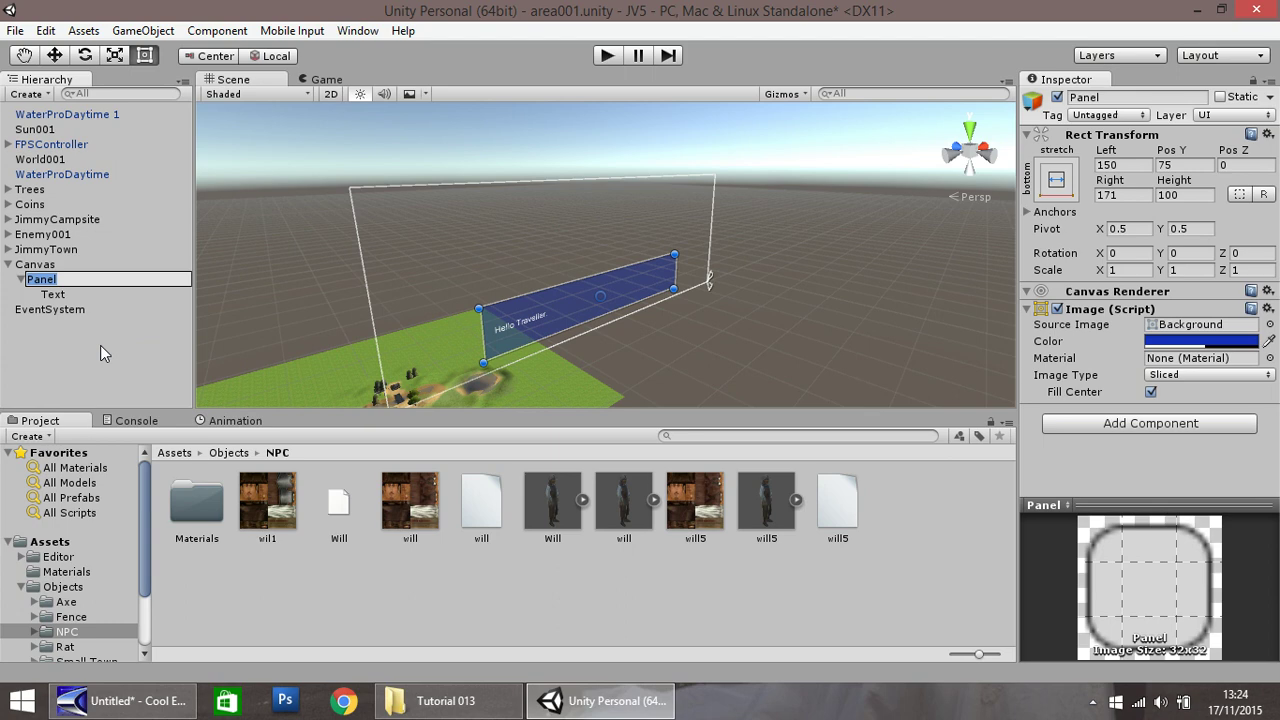
type("MessageBox")
key("Return")
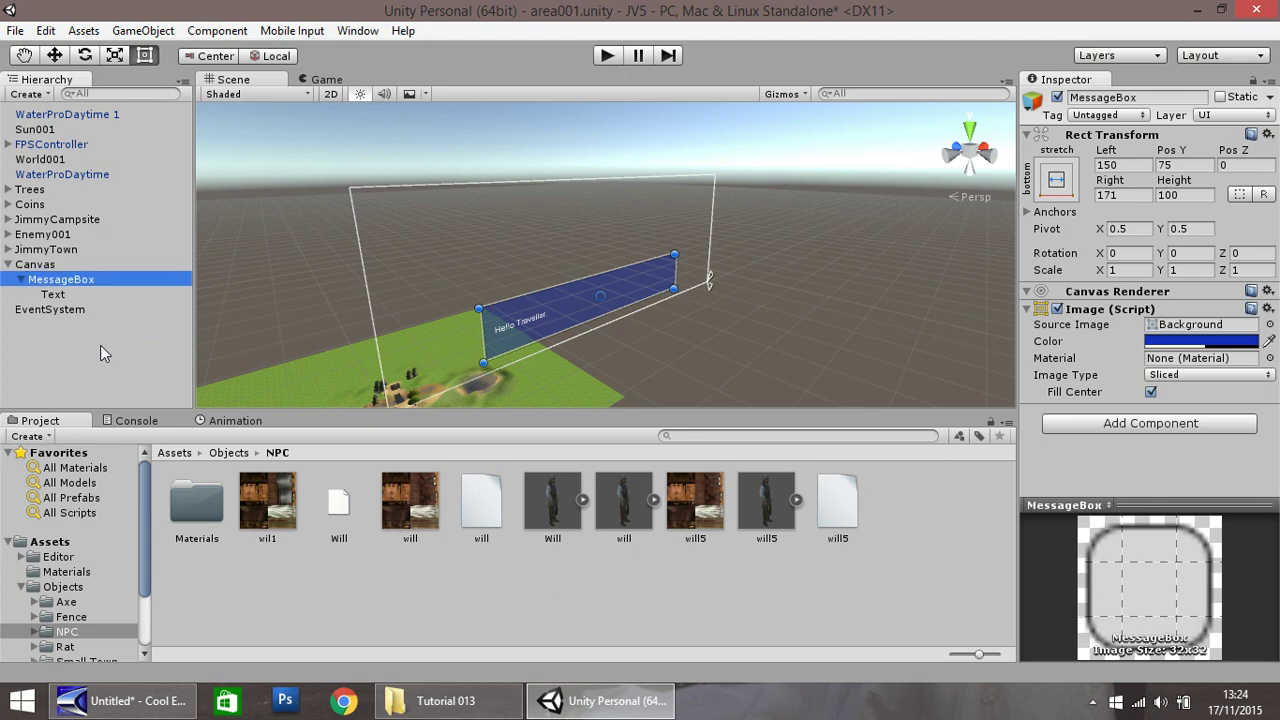
Play test the scene to check how the message panel and its greeting look in the game, and stop the test.
left_click(608, 56)
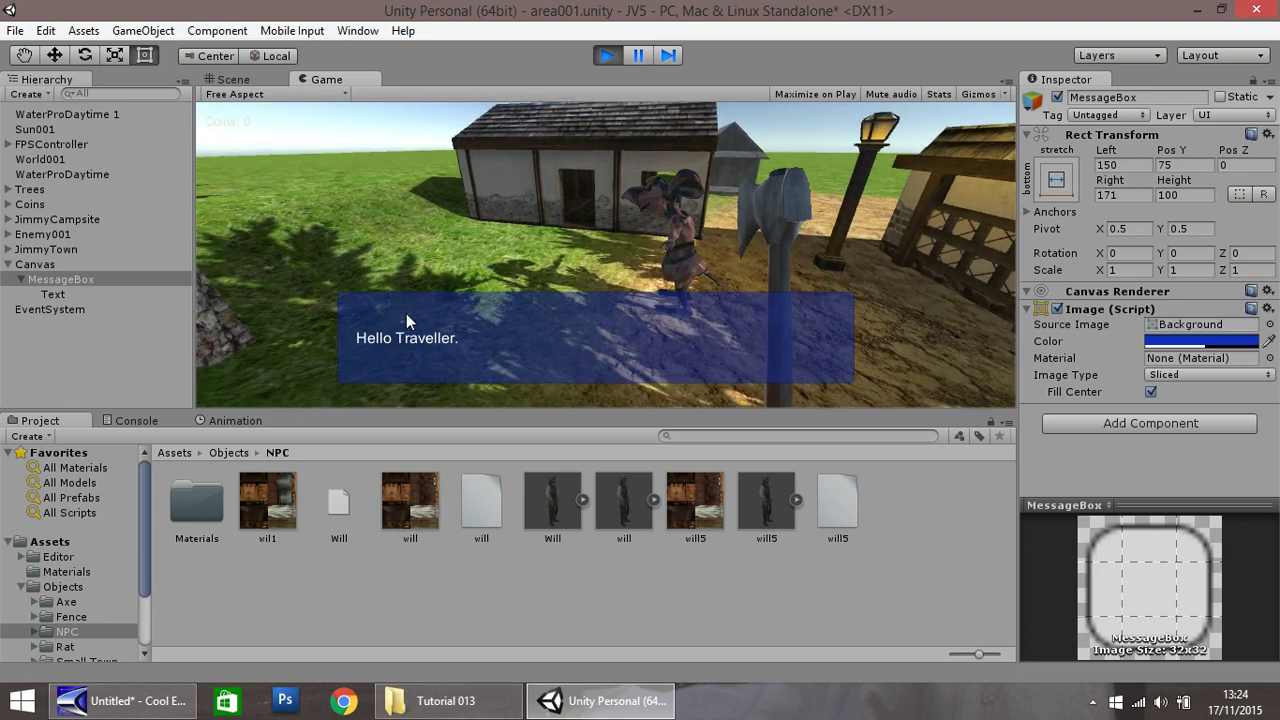
key("w")
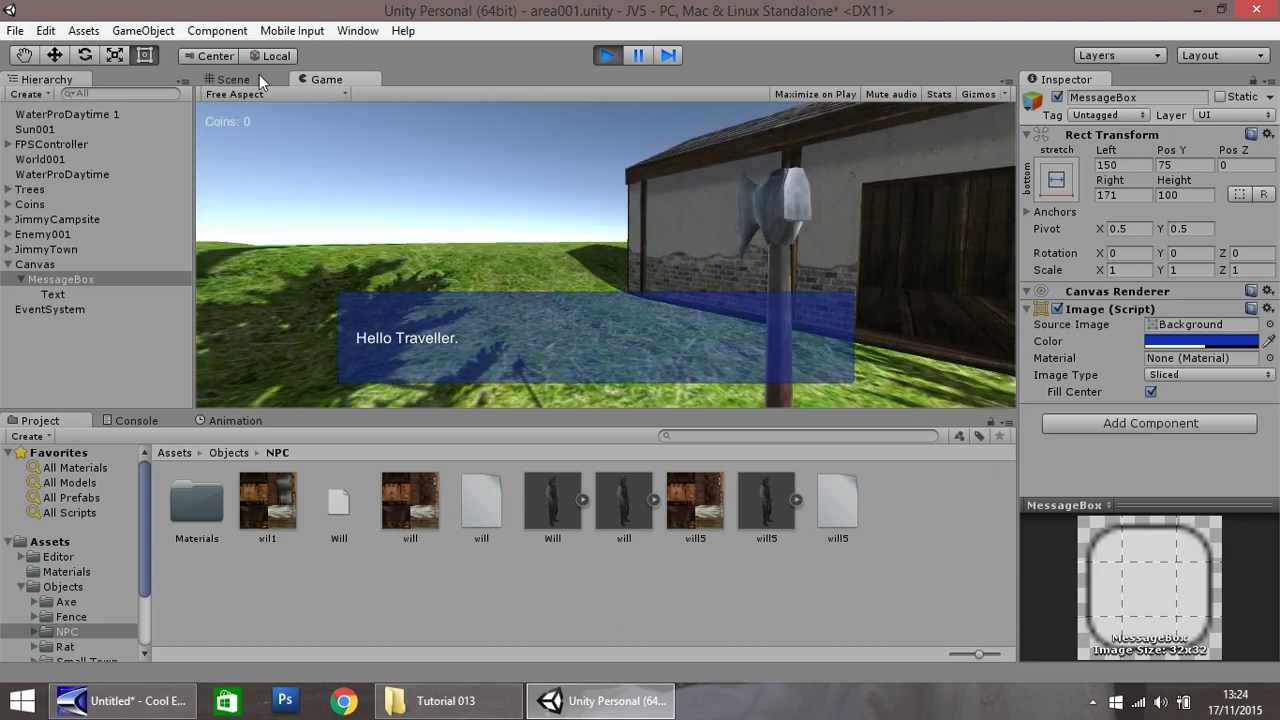
left_click(607, 55)
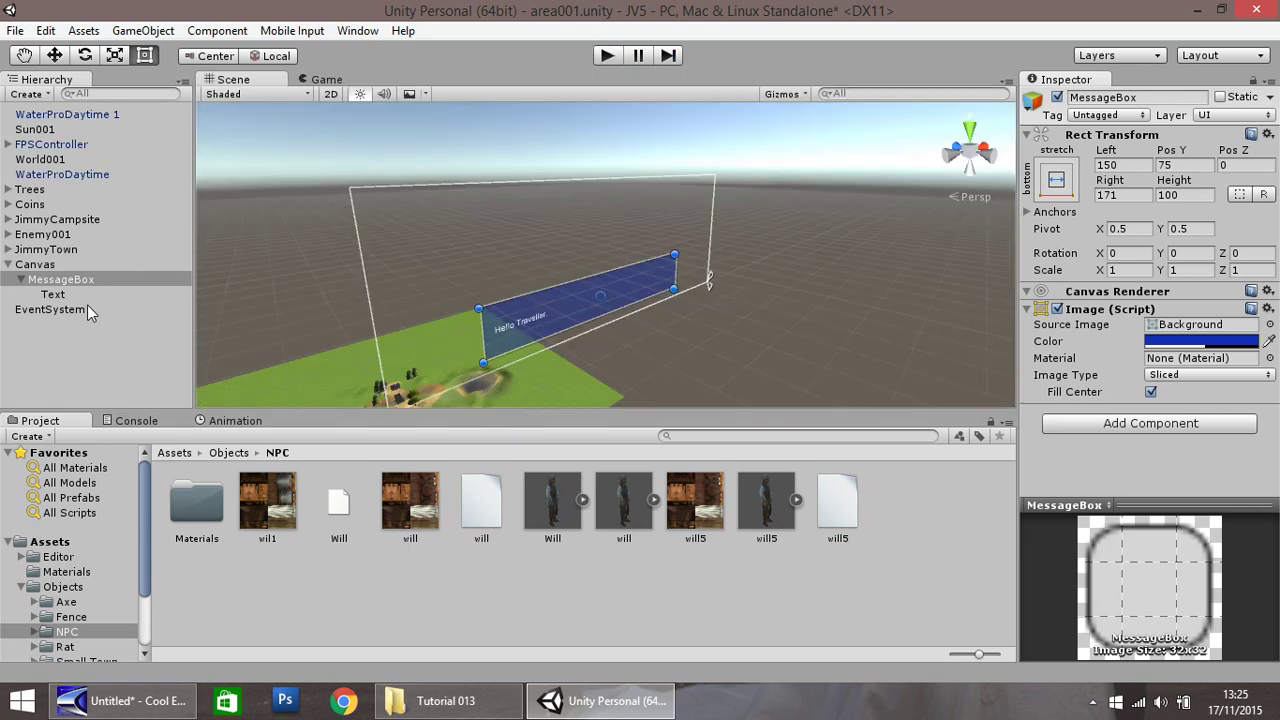
Deactivate the MessageBox object and play test the scene without it.
left_click(1057, 97)
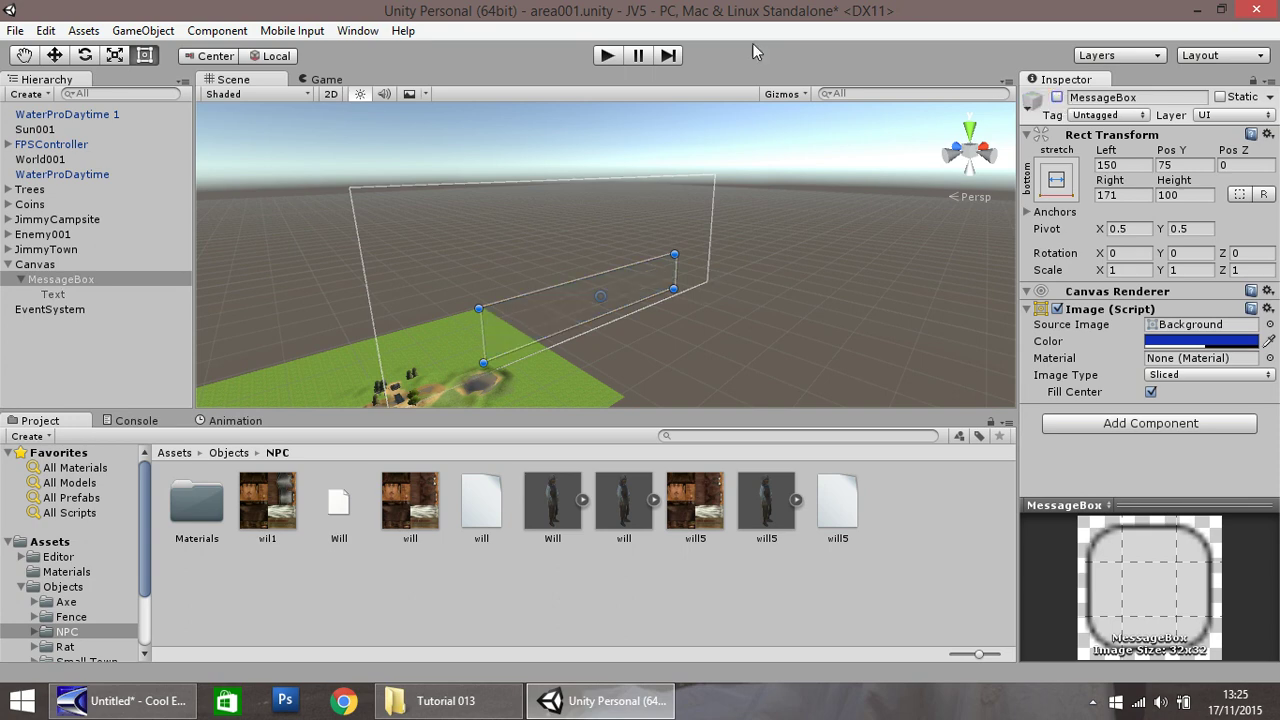
left_click(43, 268)
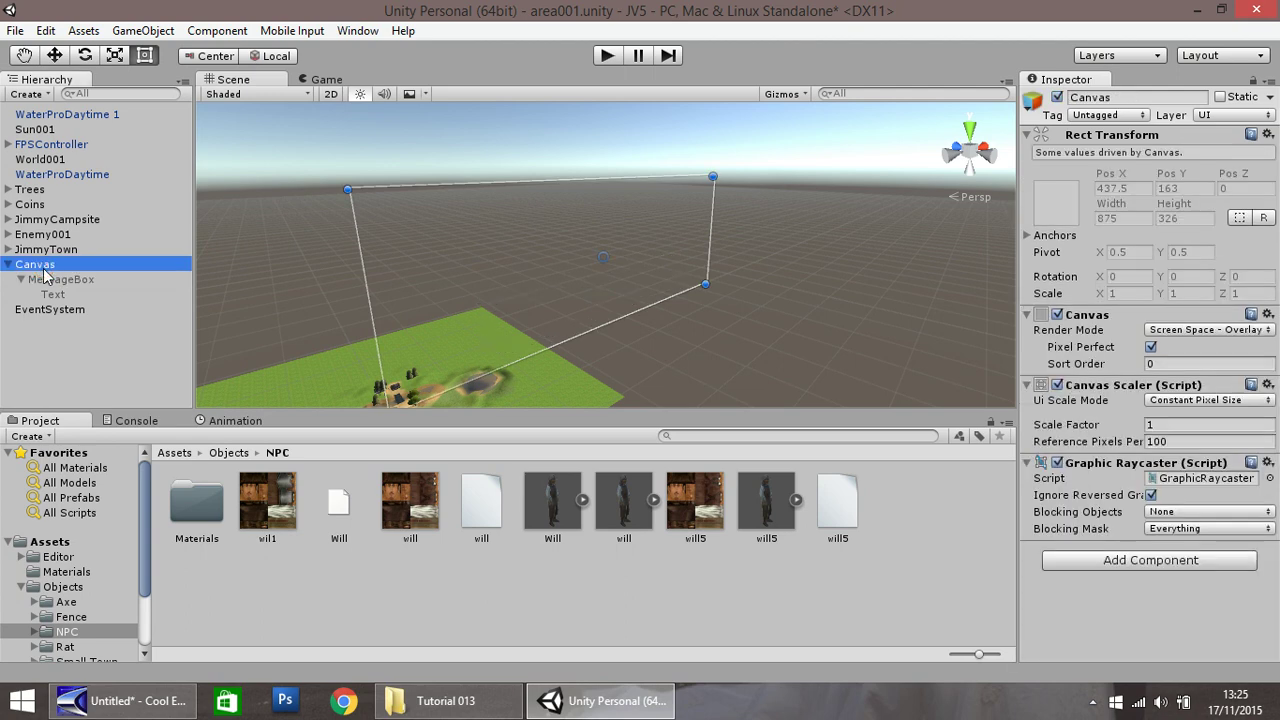
left_click(62, 280)
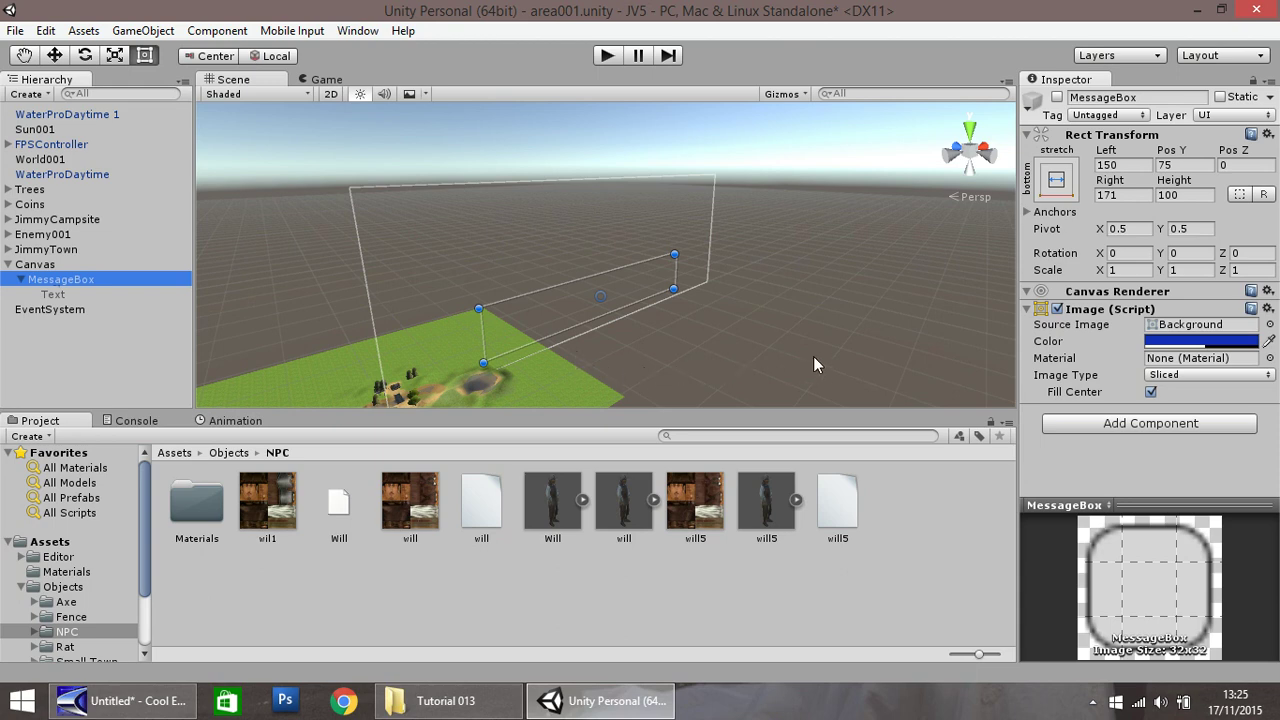
left_click(606, 57)
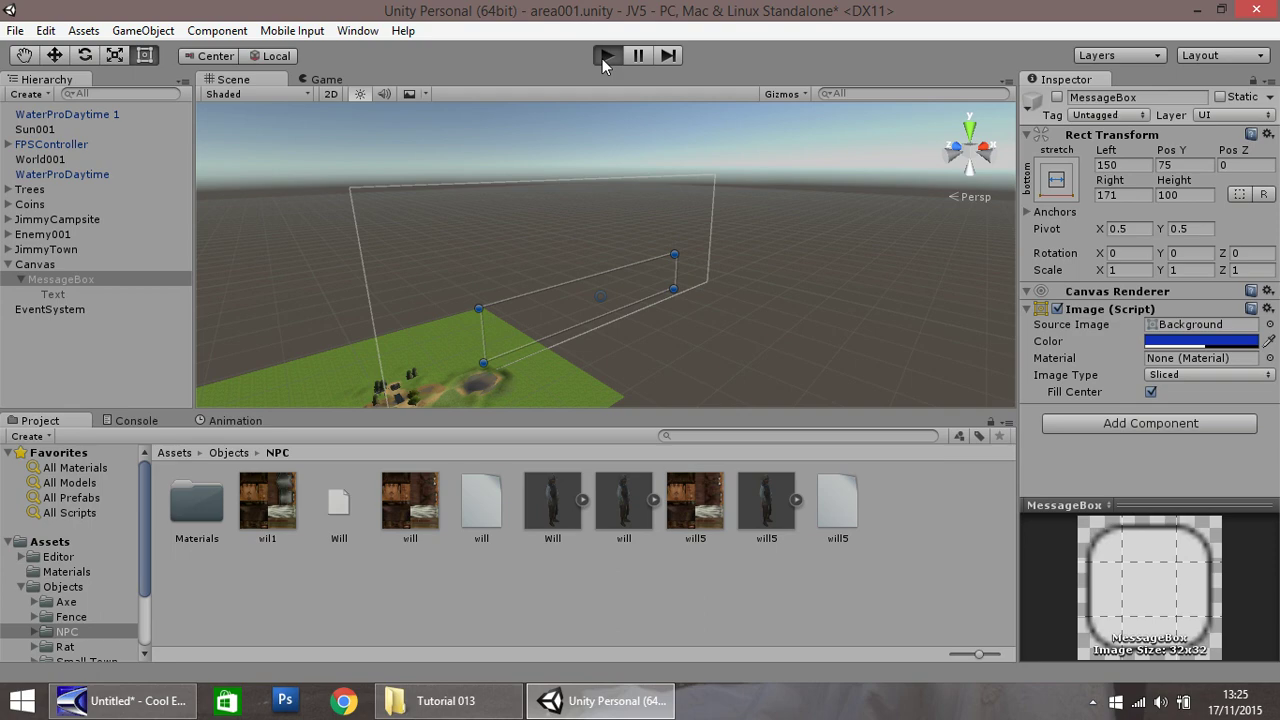
left_click(605, 56)
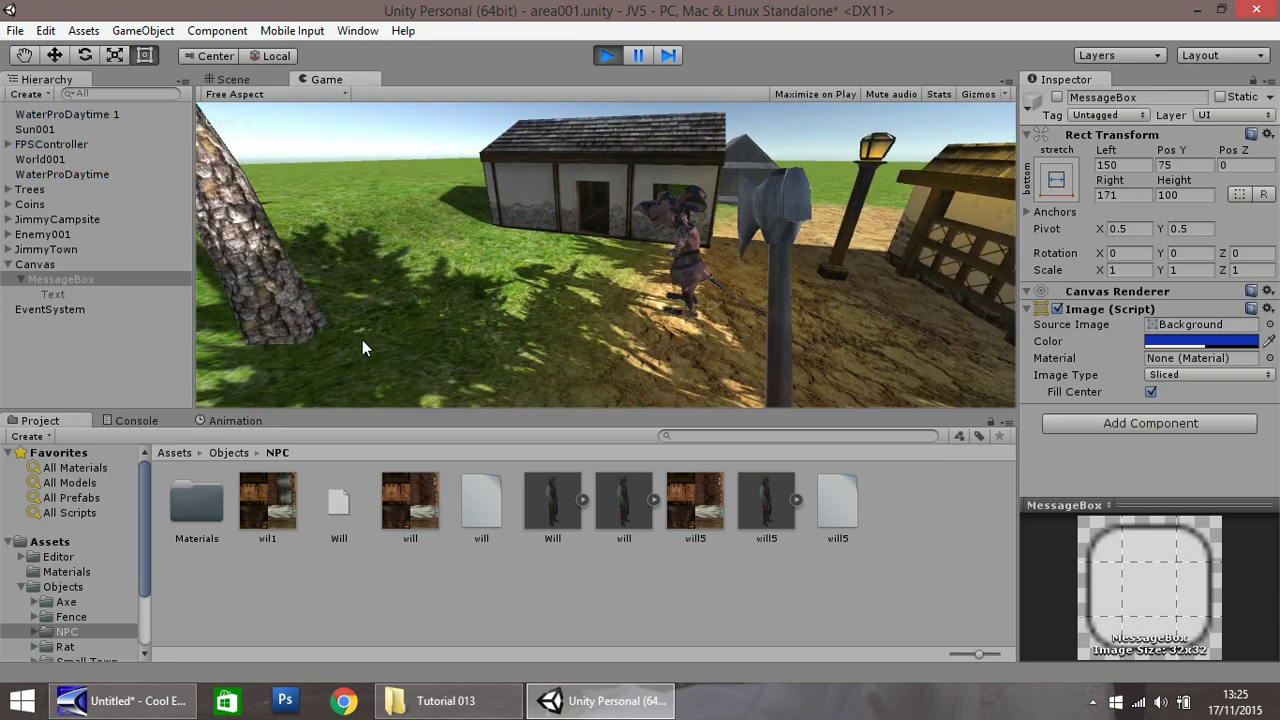
left_click(610, 56)
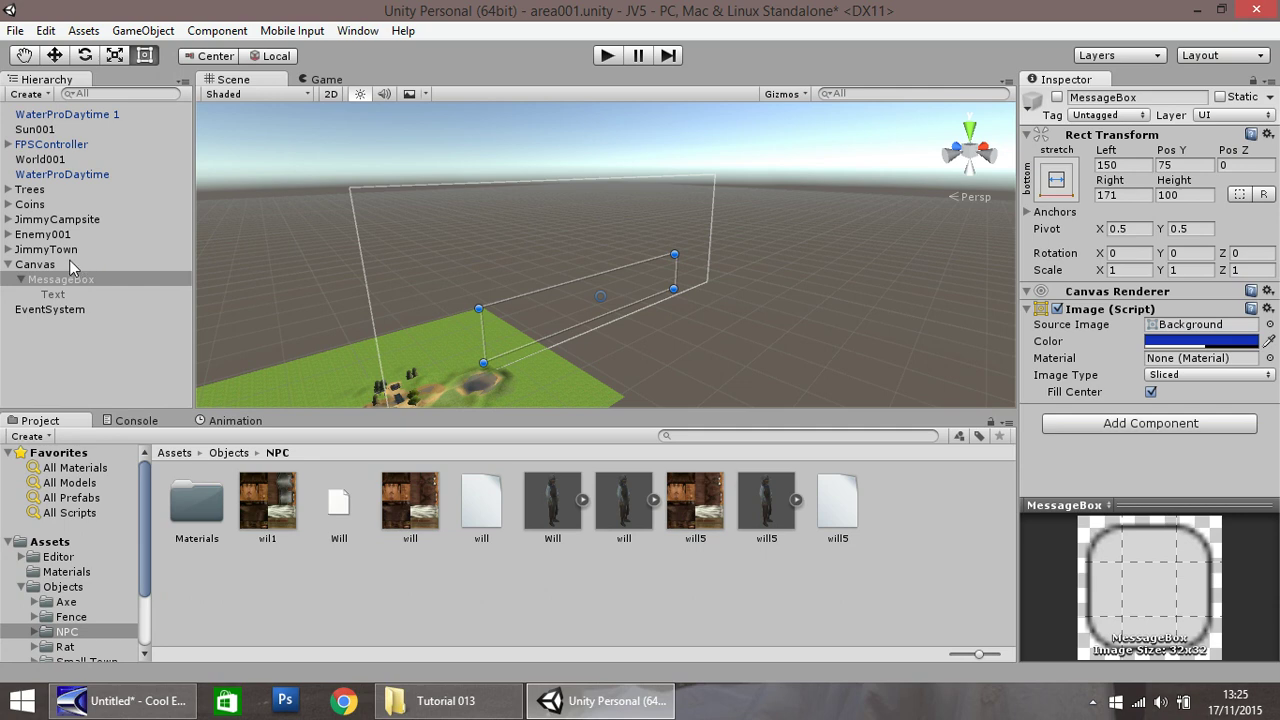
Run and stop another play test with MessageBox hidden, and reactivate the MessageBox object.
left_click(610, 56)
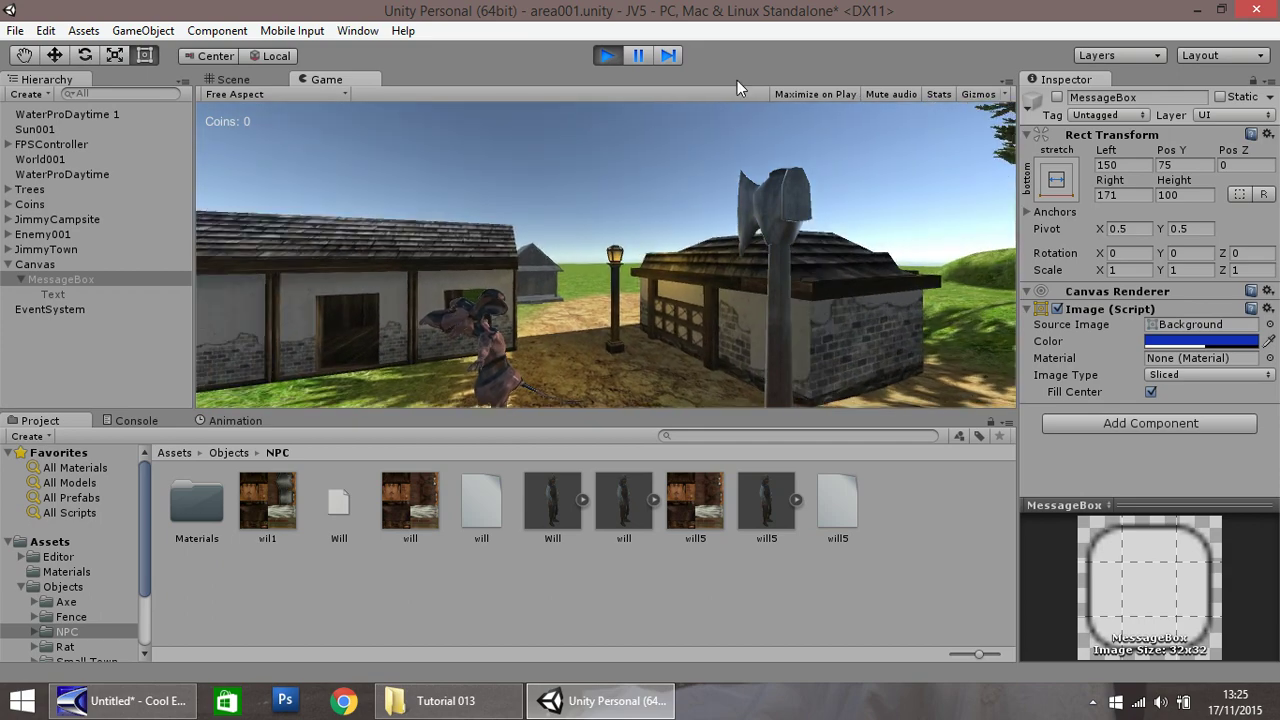
left_click(606, 55)
left_click(75, 280)
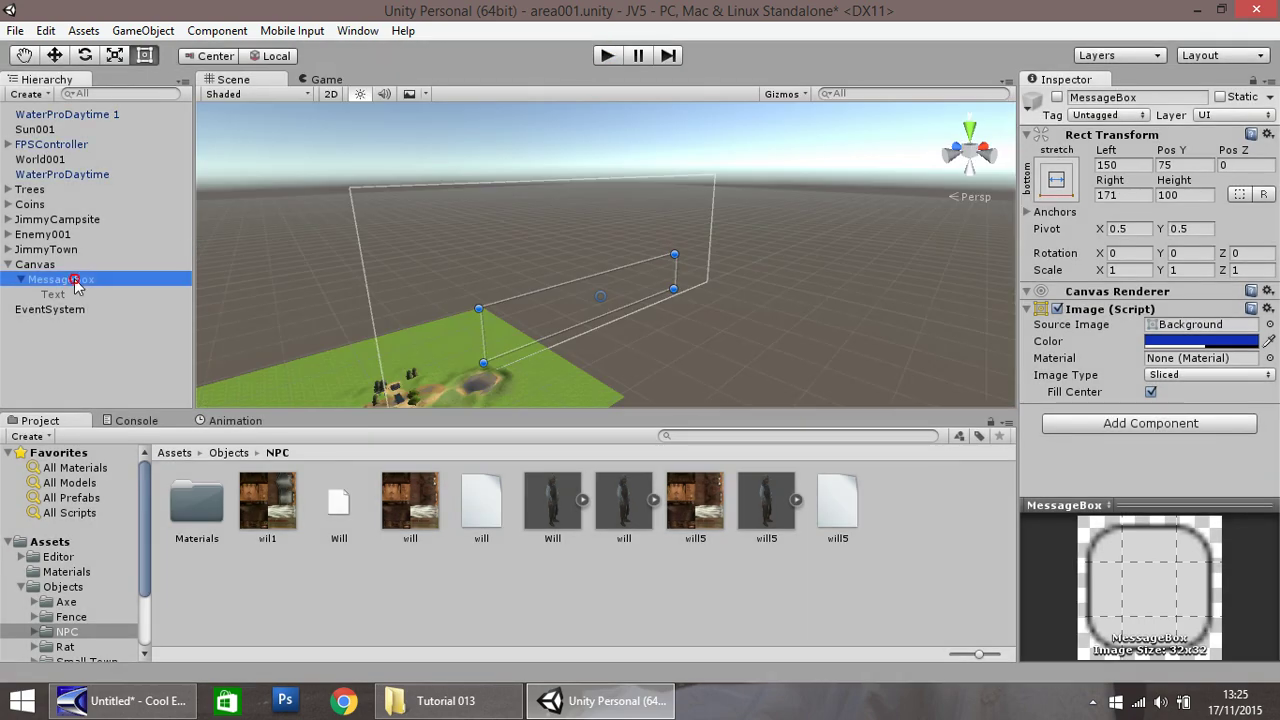
left_click(1058, 97)
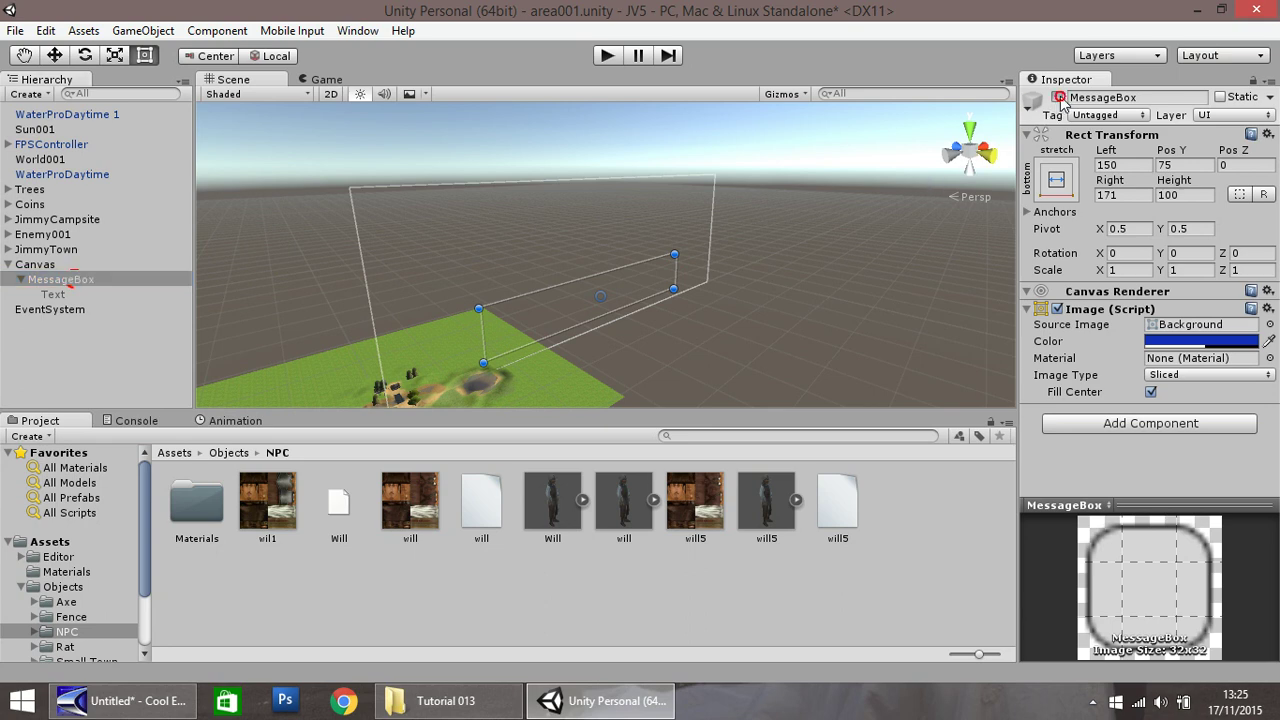
Duplicate MessageBox within the Canvas and rename the copy QuestBox.
left_click(60, 281)
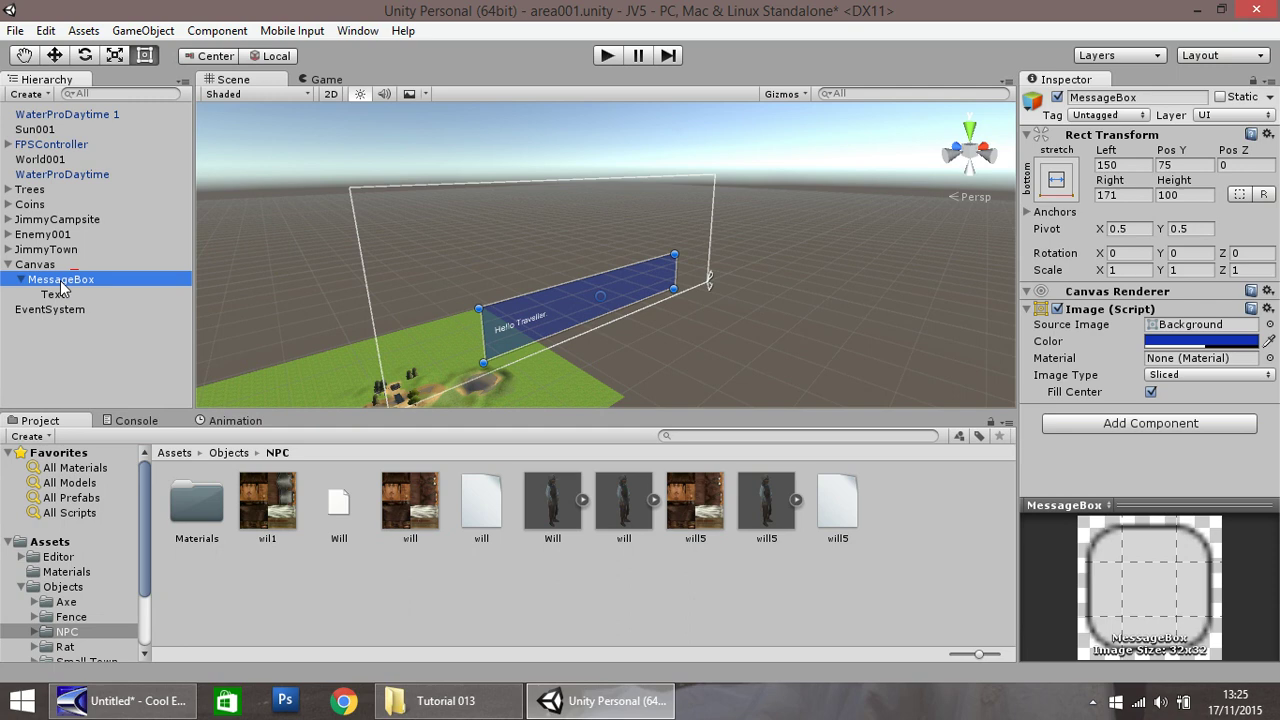
key("ctrl+d")
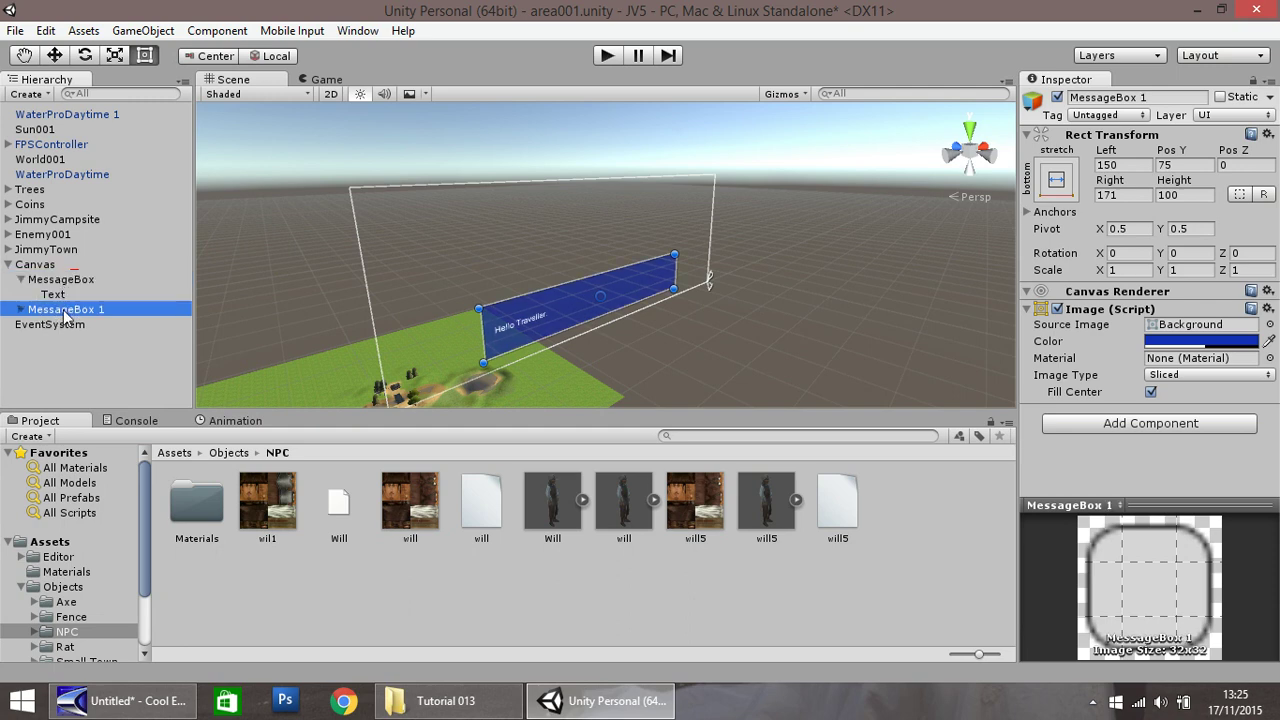
right_click(65, 311)
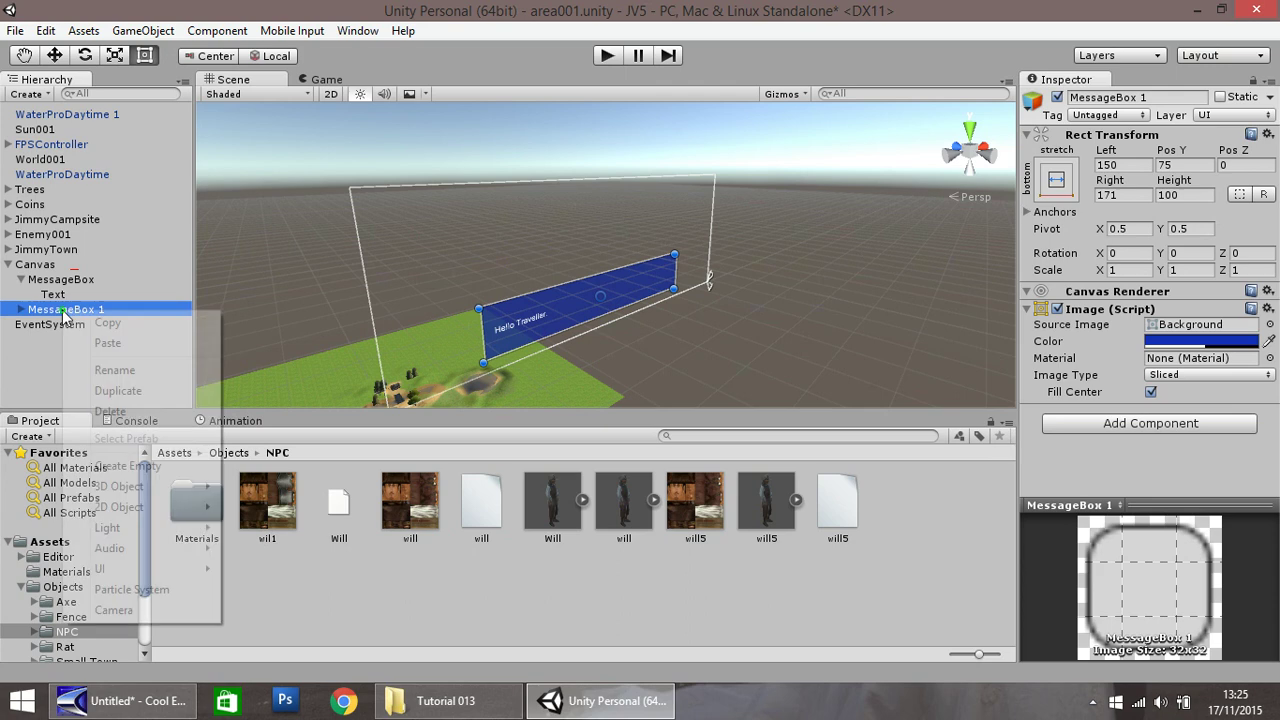
left_click(143, 372)
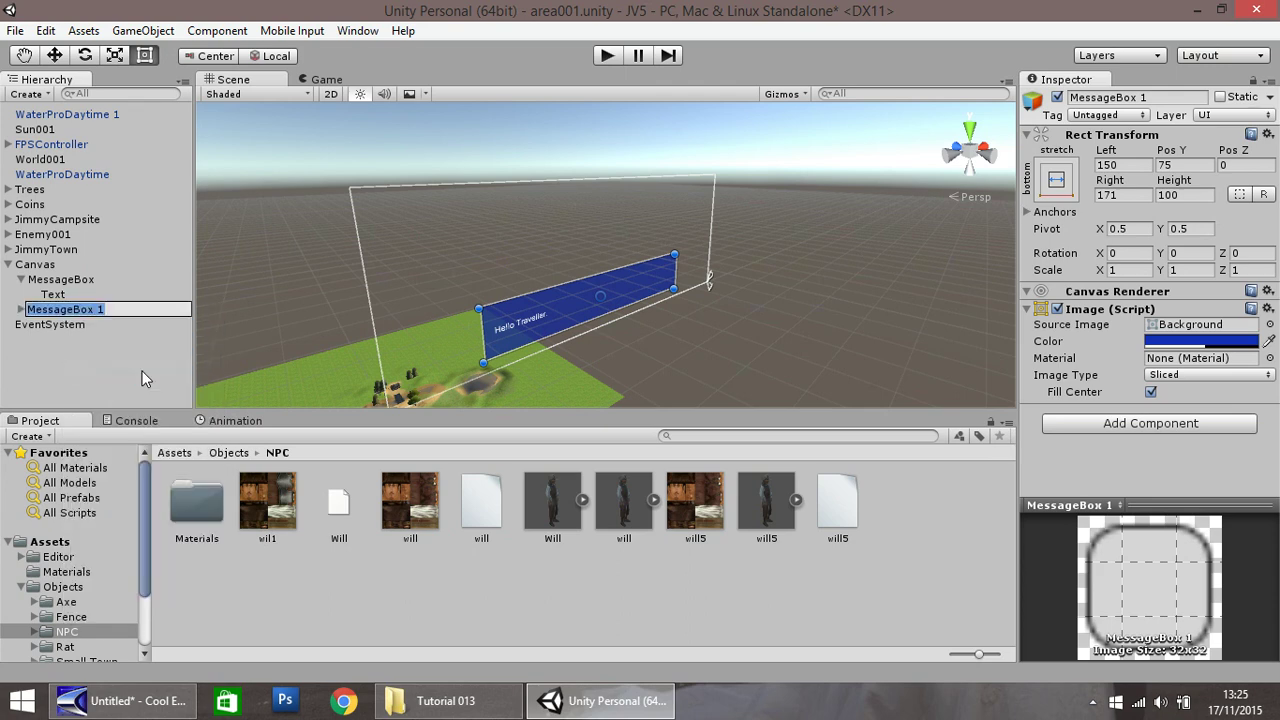
type("QuestBox")
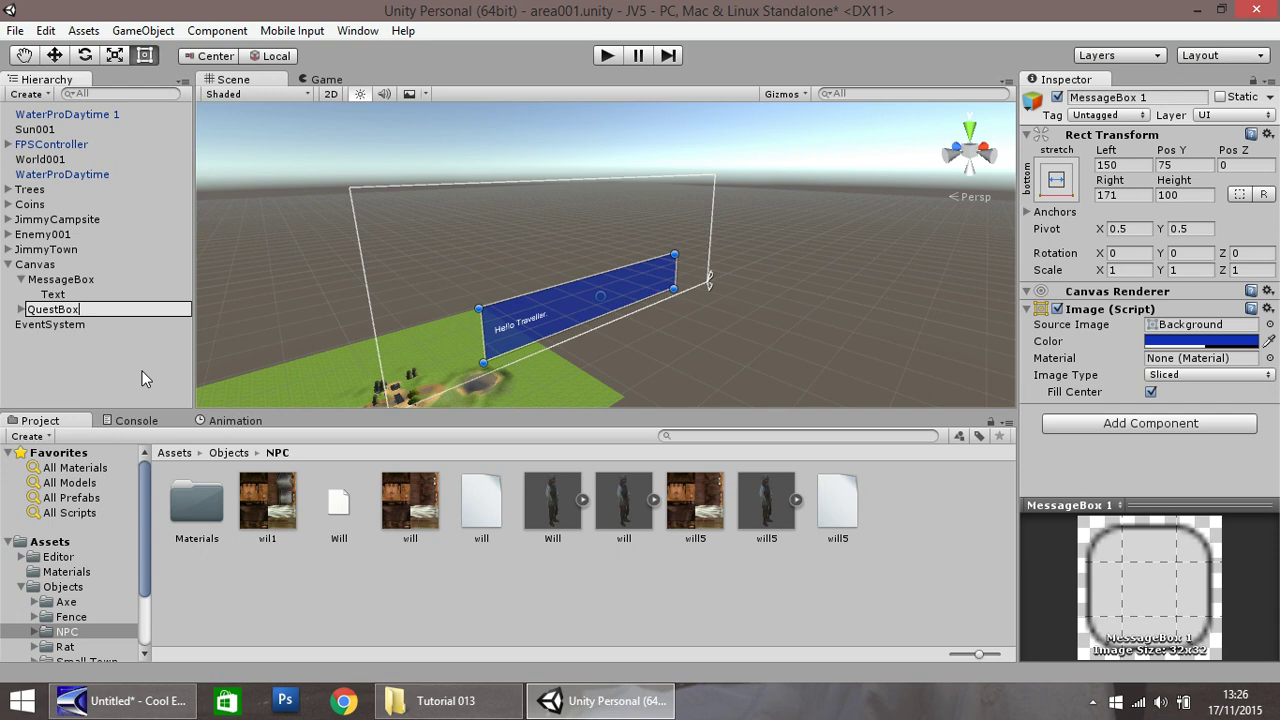
key("Return")
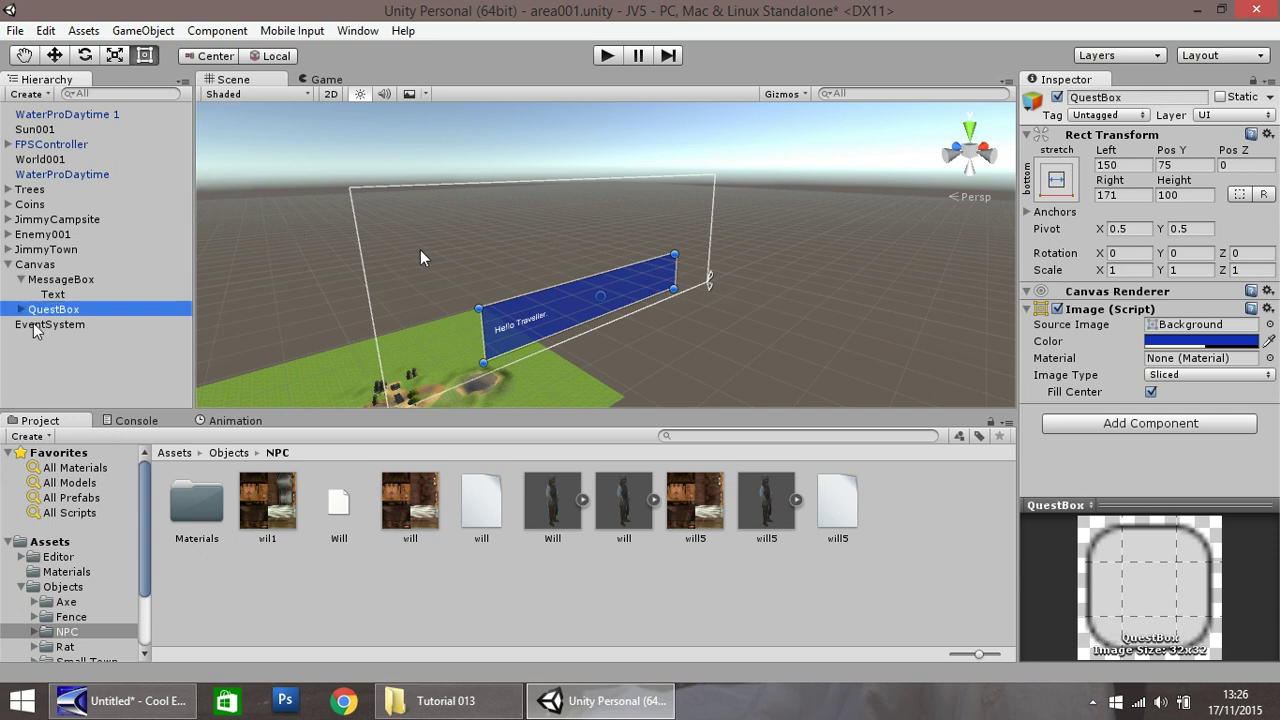
Move QuestBox to the Canvas's upper right corner and shrink it with the Rect tool to a height of about 32 and a left offset of about 528.5.
left_click(54, 55)
left_click_drag(600, 241, 591, 161)
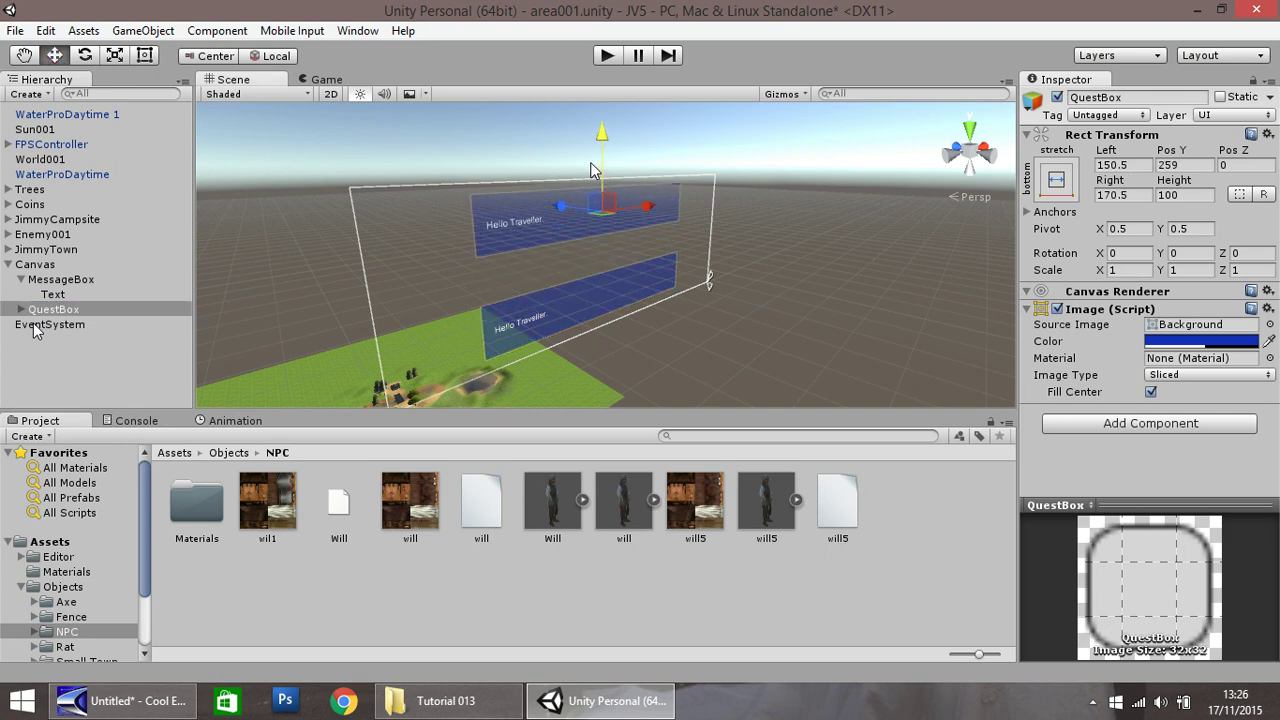
left_click_drag(648, 206, 681, 207)
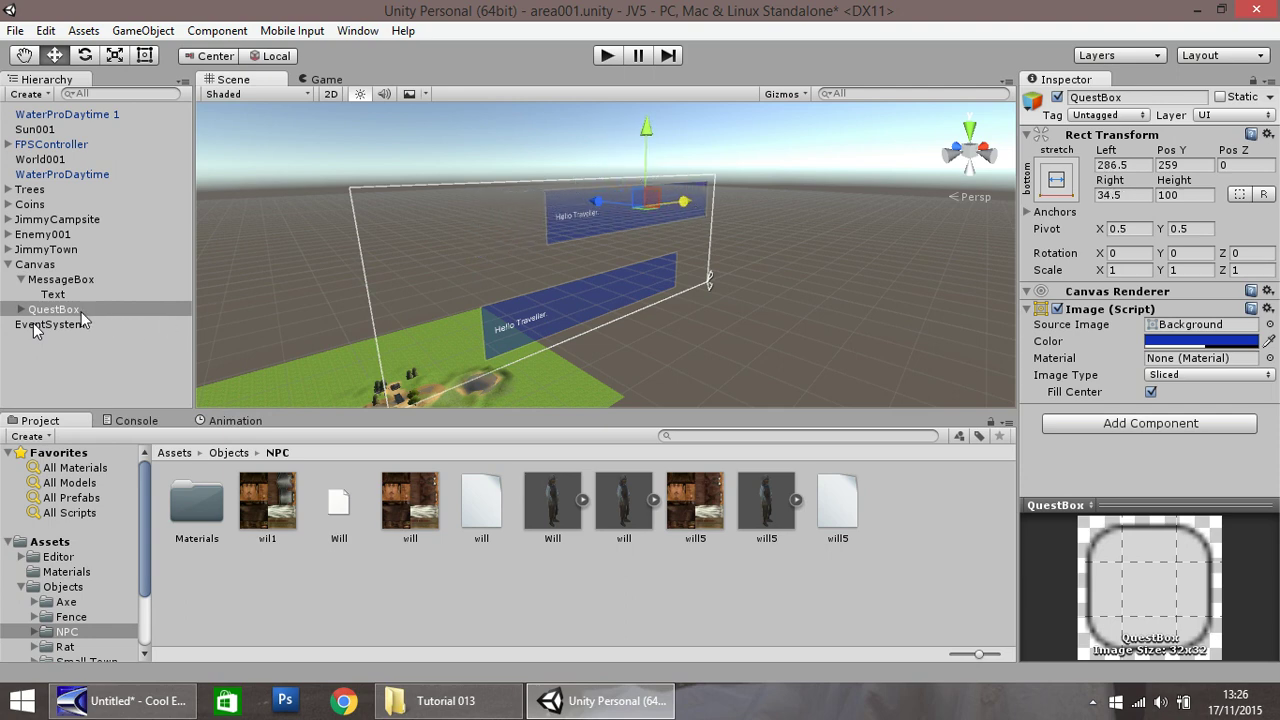
left_click(145, 55)
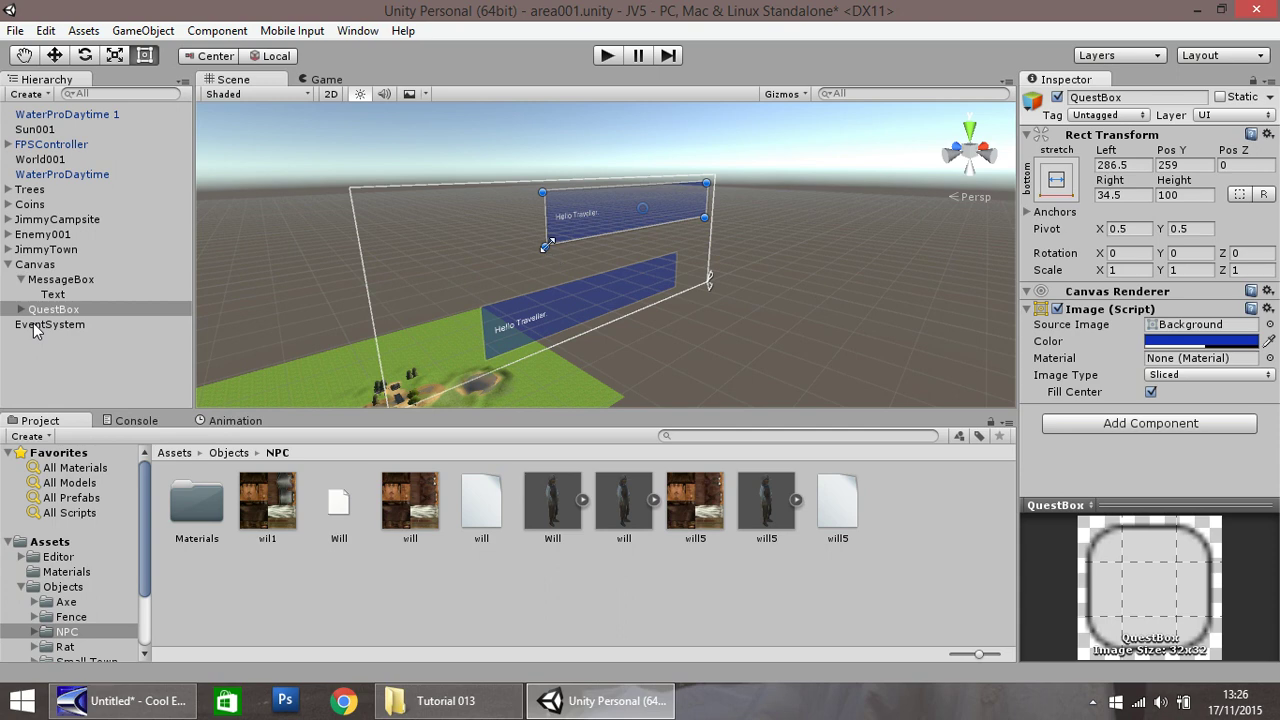
left_click_drag(547, 246, 632, 200)
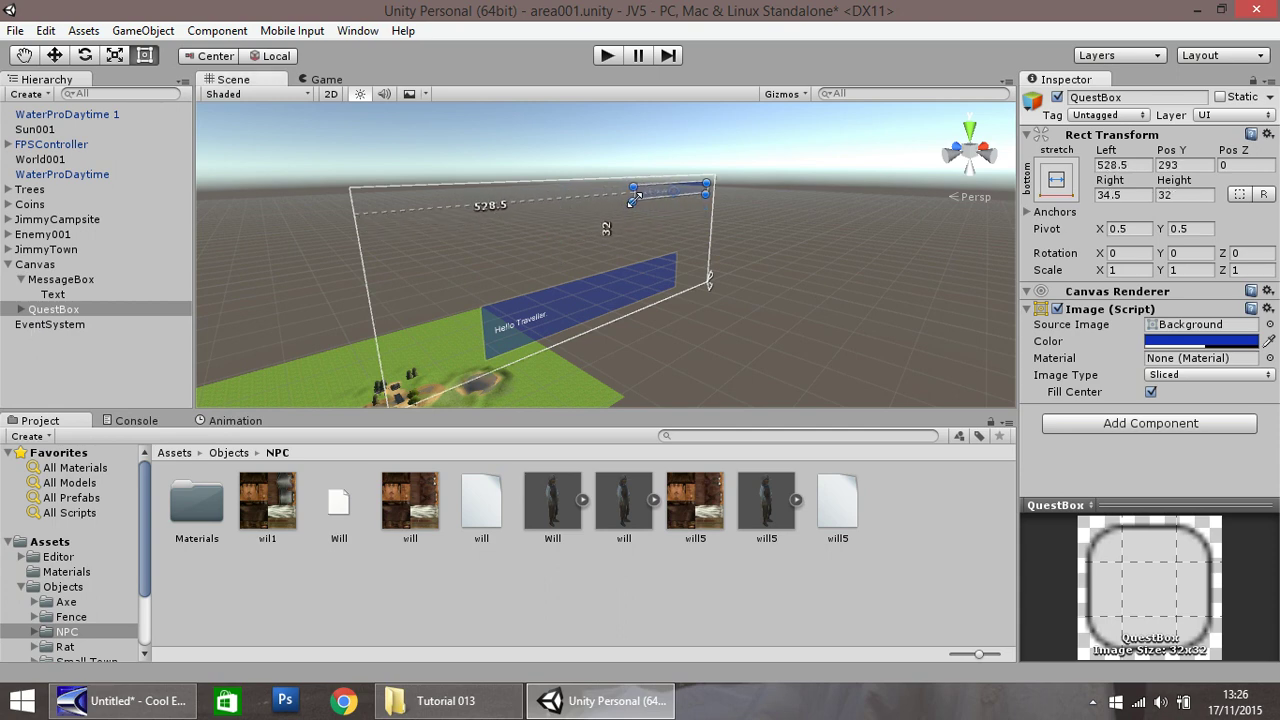
Change the QuestBox text to "Active Quest: (none)" and run a short play test of the scene.
left_click(21, 309)
left_click(53, 324)
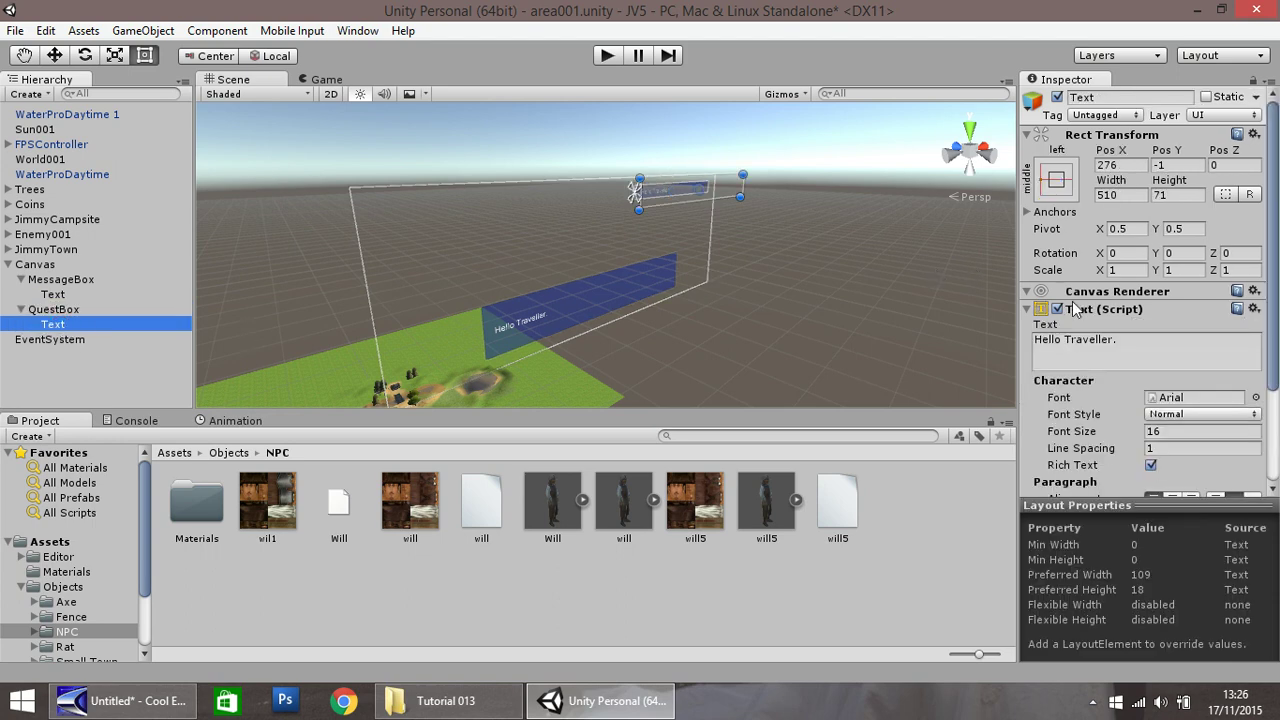
left_click(1152, 342)
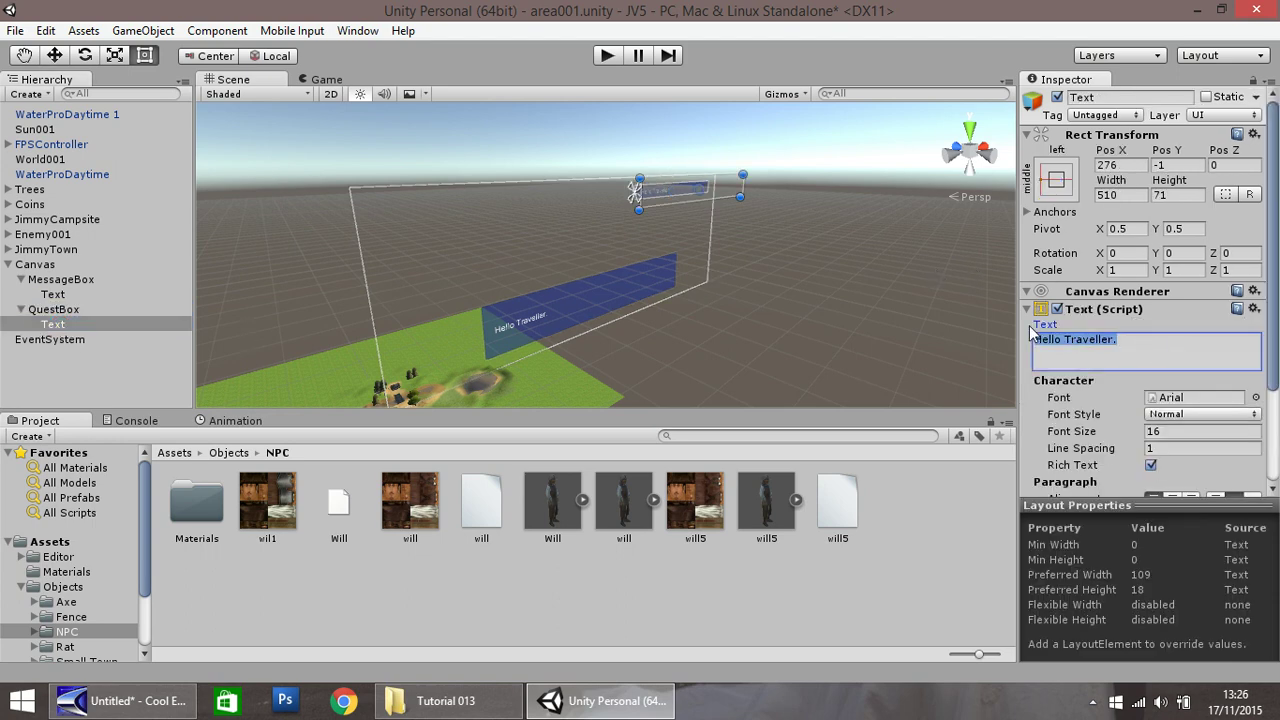
type("Active Quest")
type(": (none)")
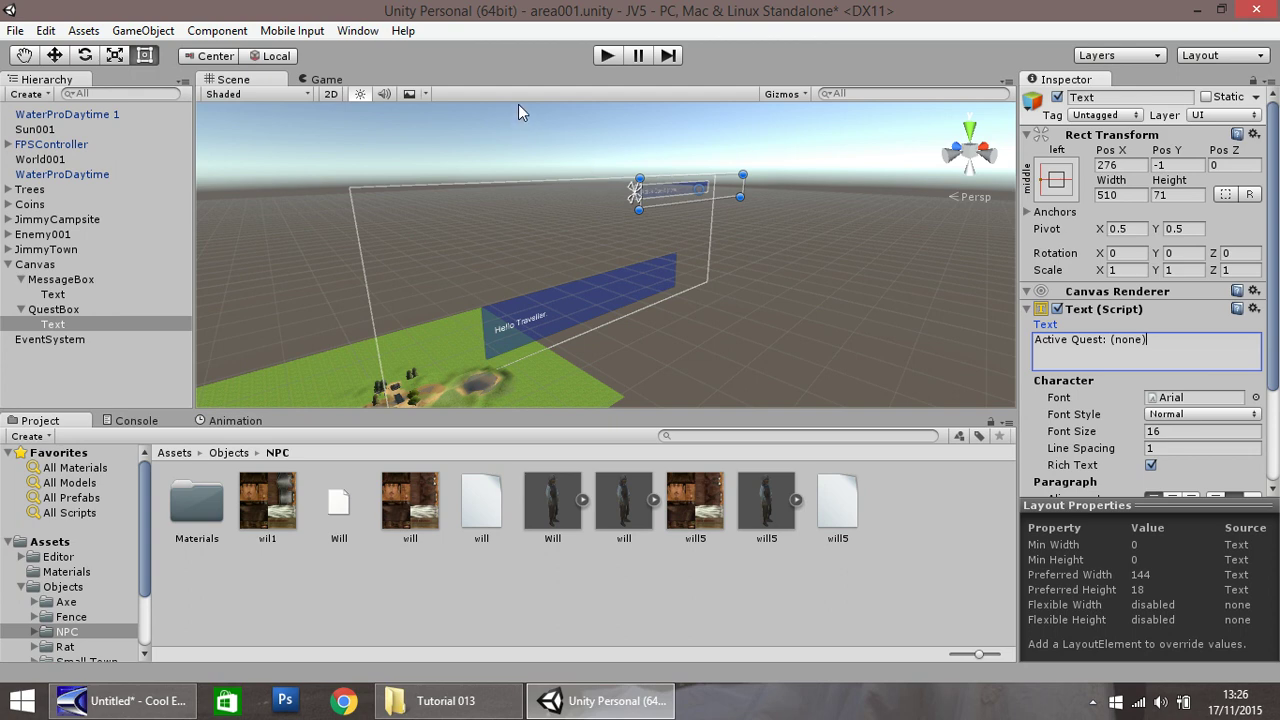
left_click(607, 56)
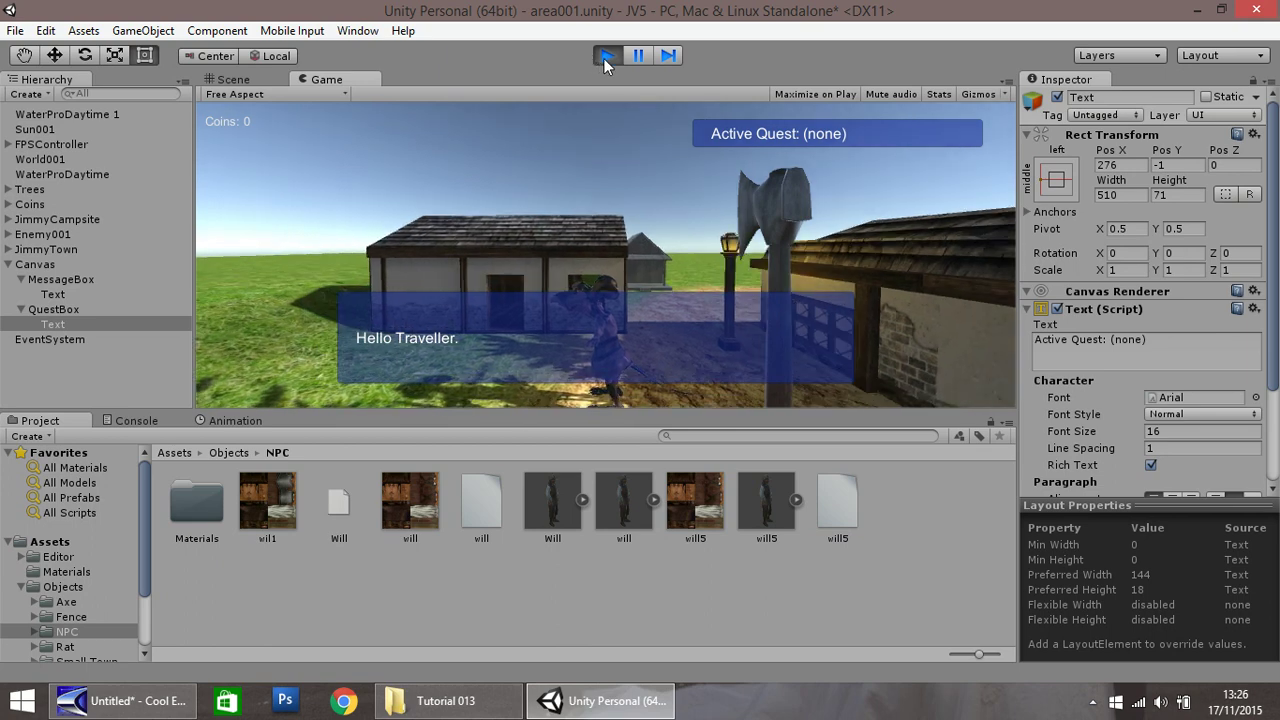
left_click(605, 56)
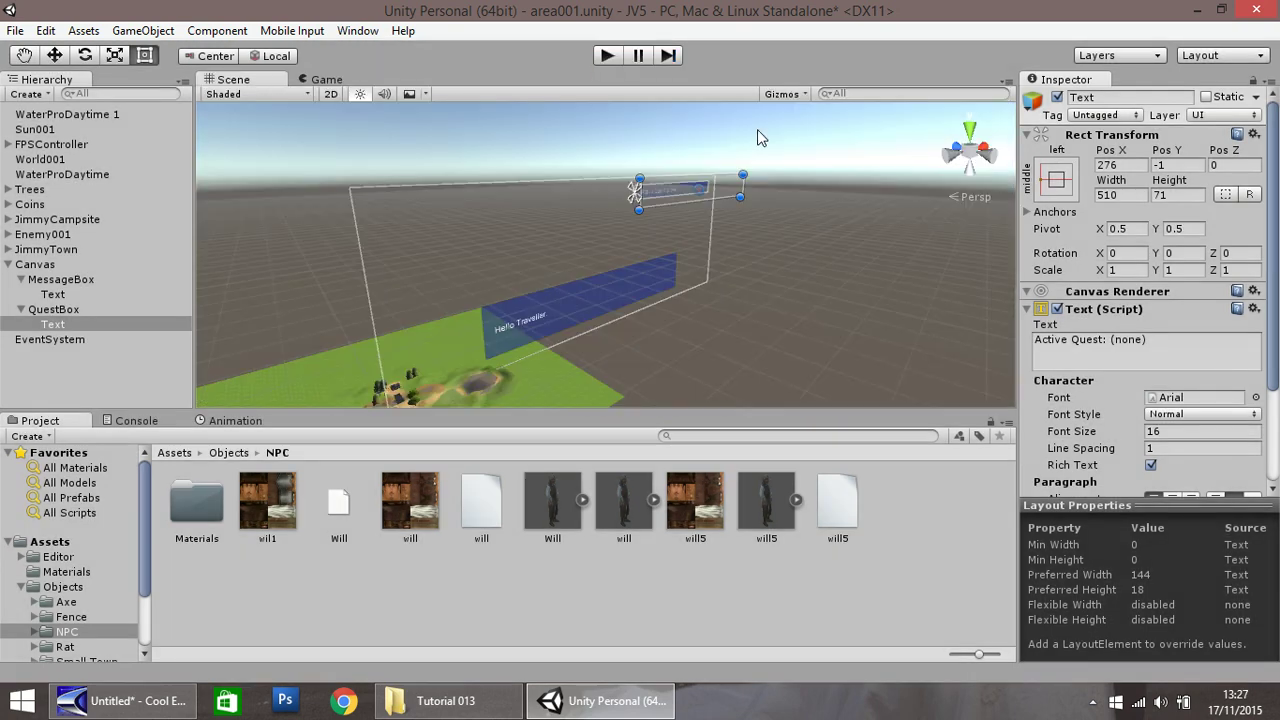
Resize the QuestBox's Text object to about 291 wide and 63 high so it fits the box.
double_click(116, 324)
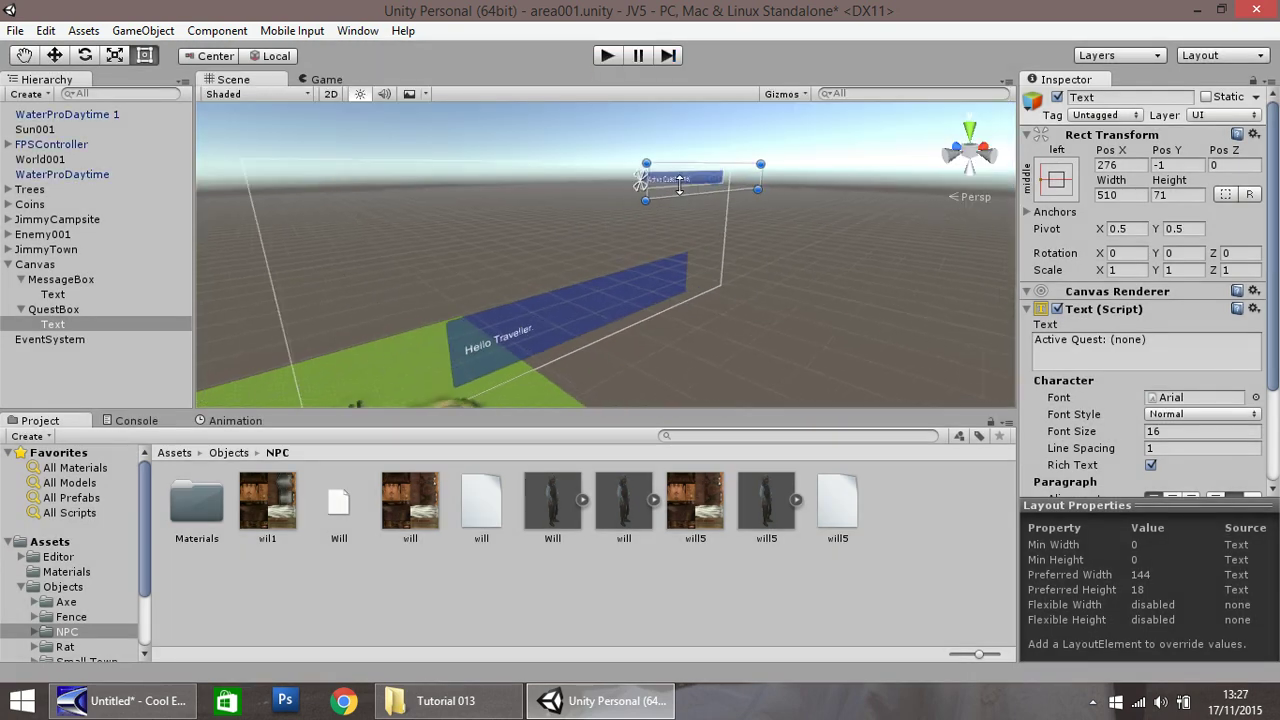
left_click(63, 325)
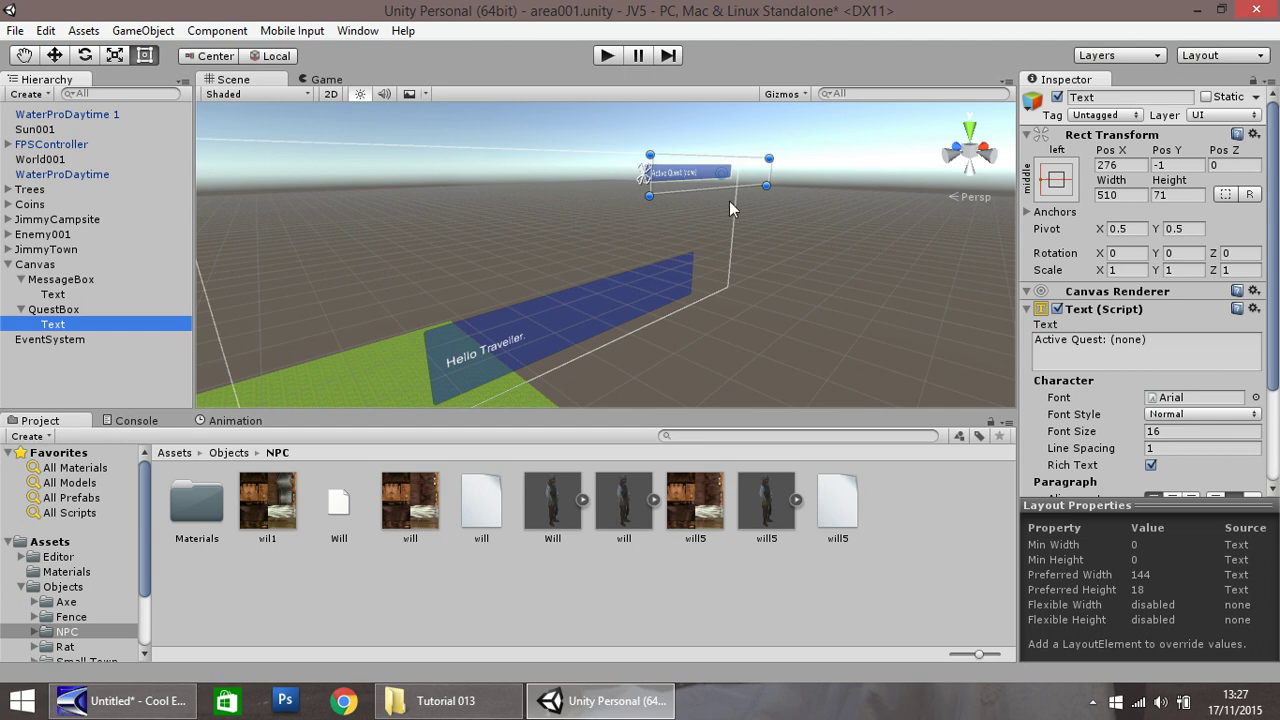
left_click_drag(767, 185, 734, 188)
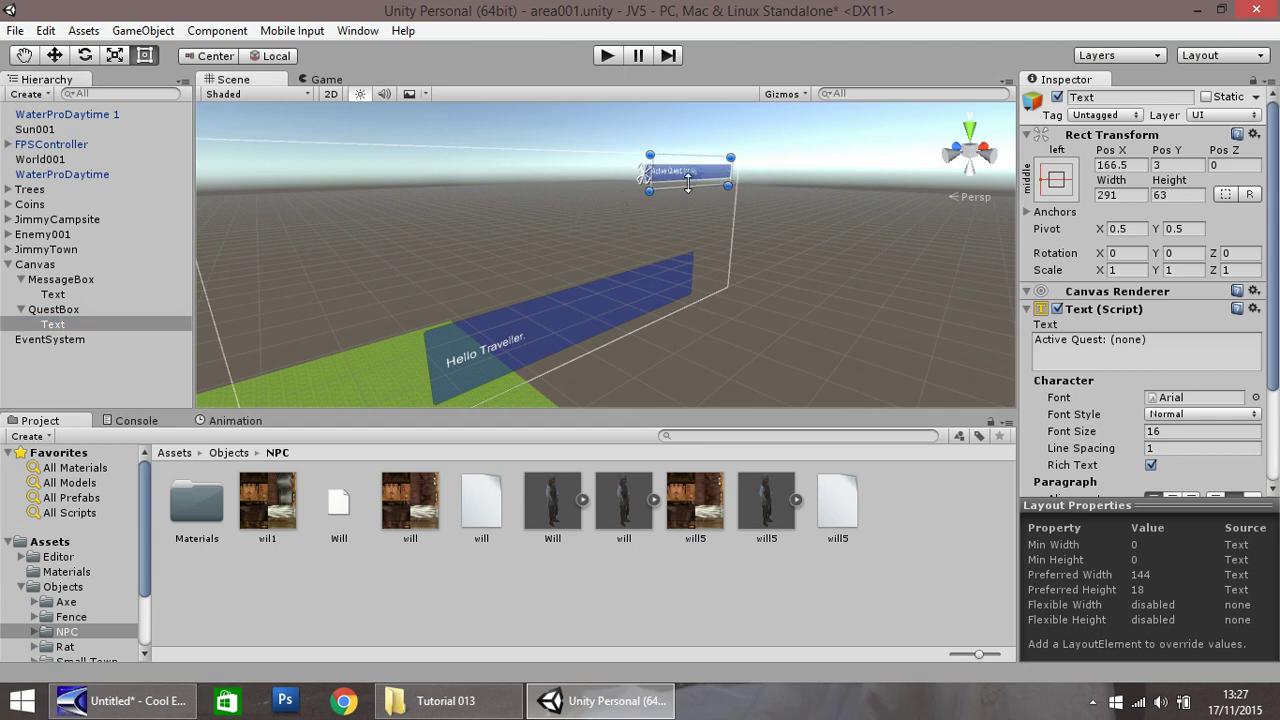
Shrink QuestBox from its lower-left corner with the Rect tool to a left offset of about 636.5 and a height of about 28.
scroll(653, 160, "up", 4)
key("q")
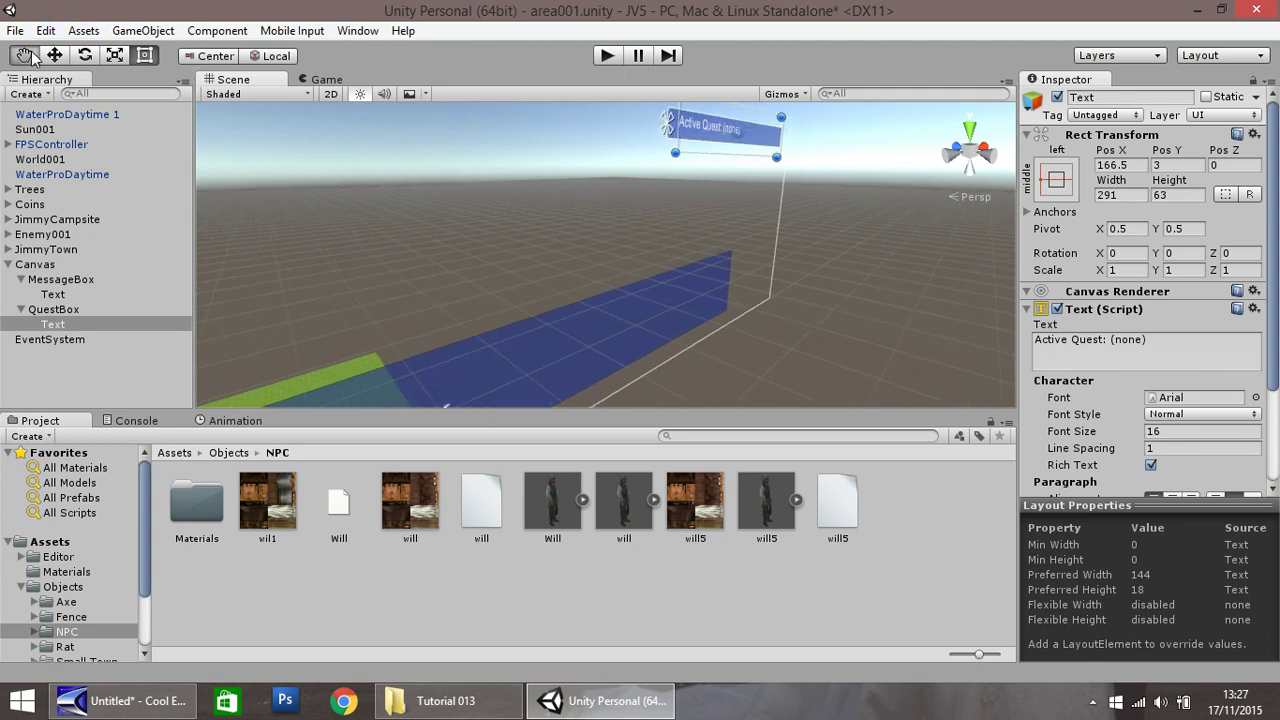
left_click_drag(615, 198, 157, 280)
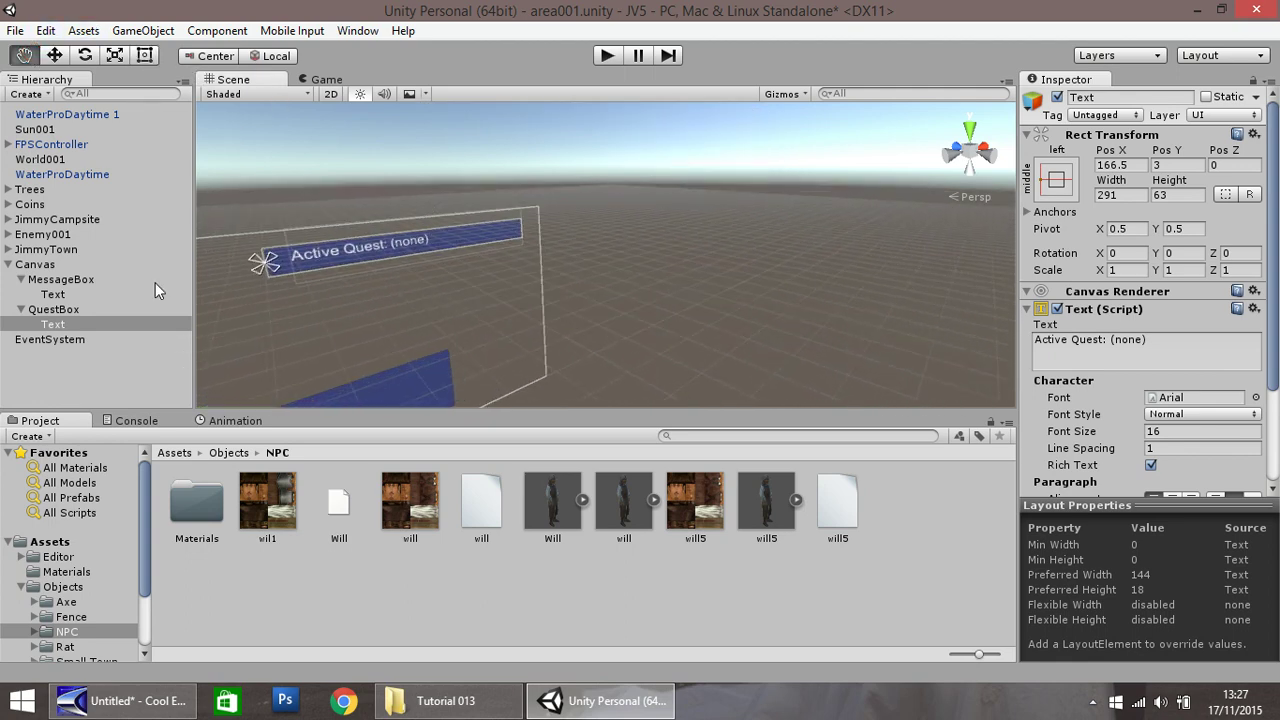
left_click(54, 56)
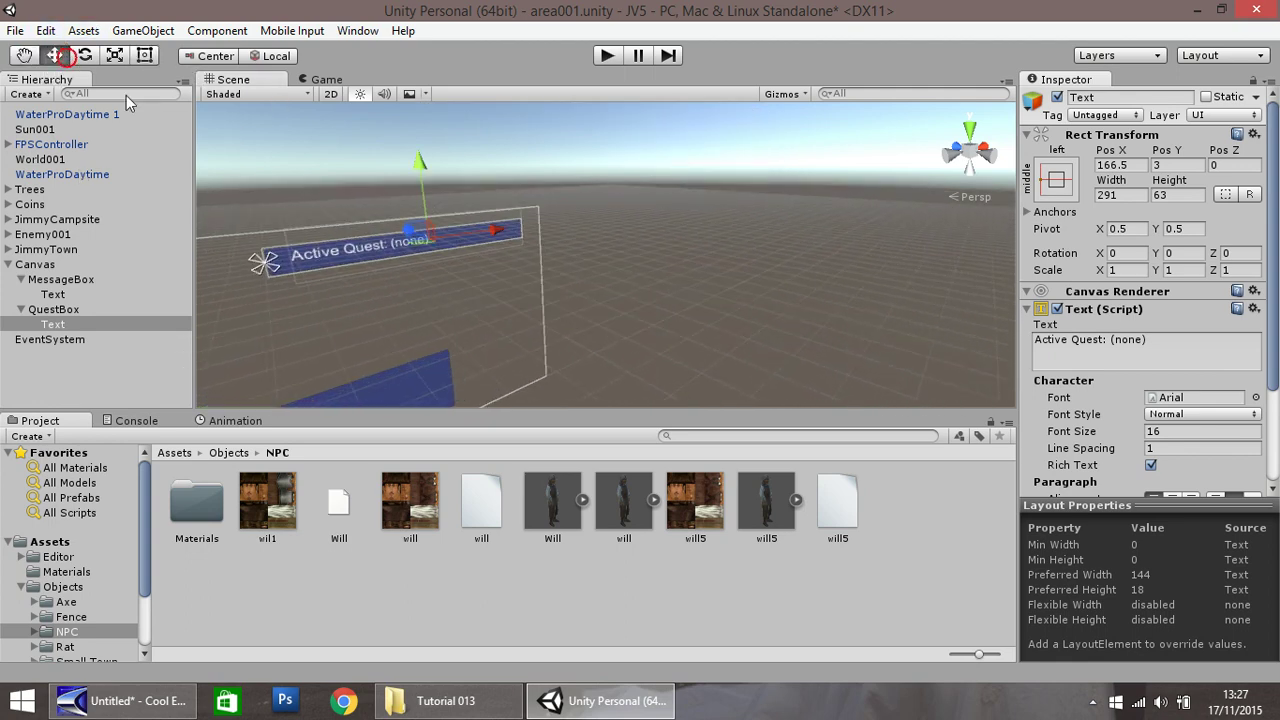
left_click(284, 272)
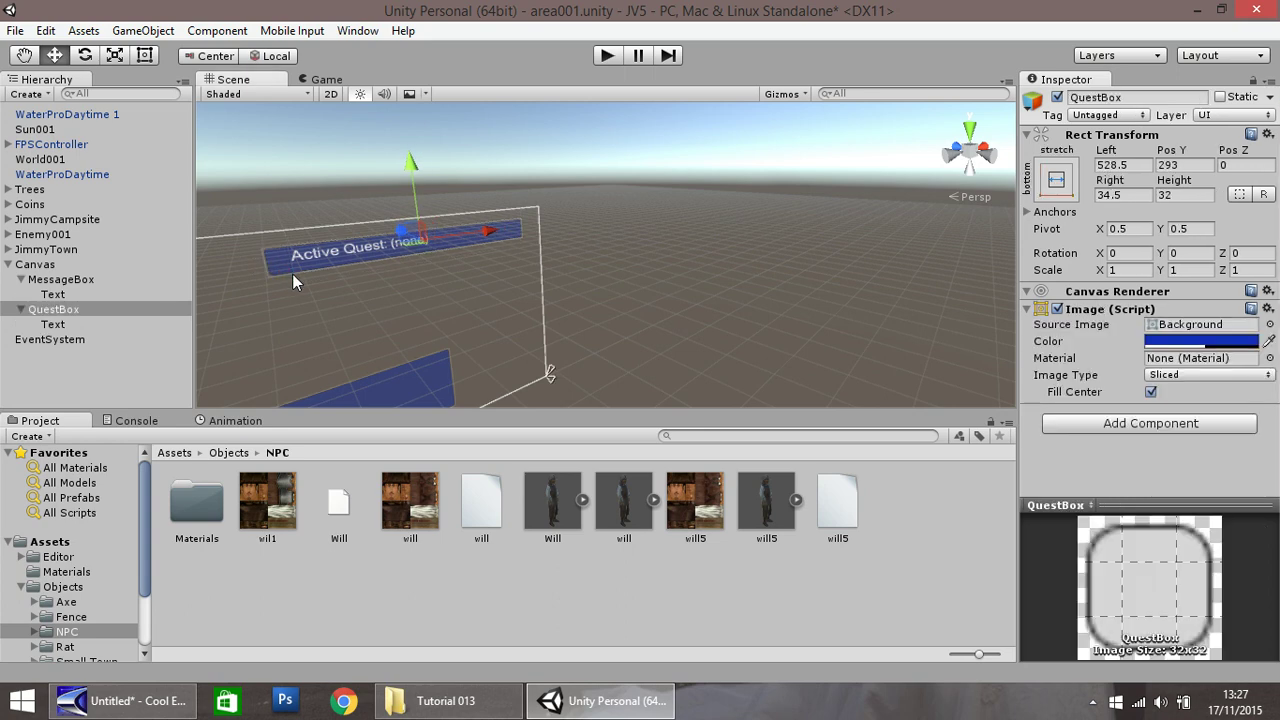
left_click(54, 312)
left_click(144, 56)
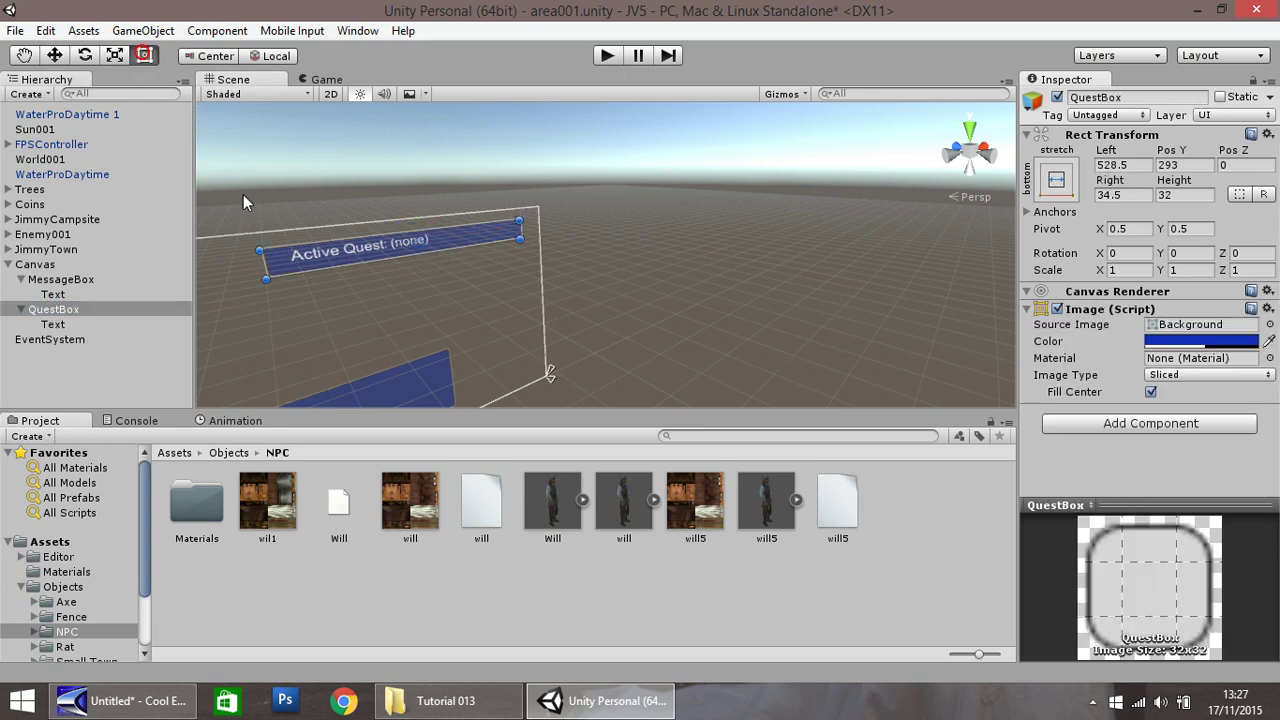
left_click_drag(265, 277, 380, 256)
Move the QuestBox's Text object along X to about 153 and run a short play test.
left_click(57, 58)
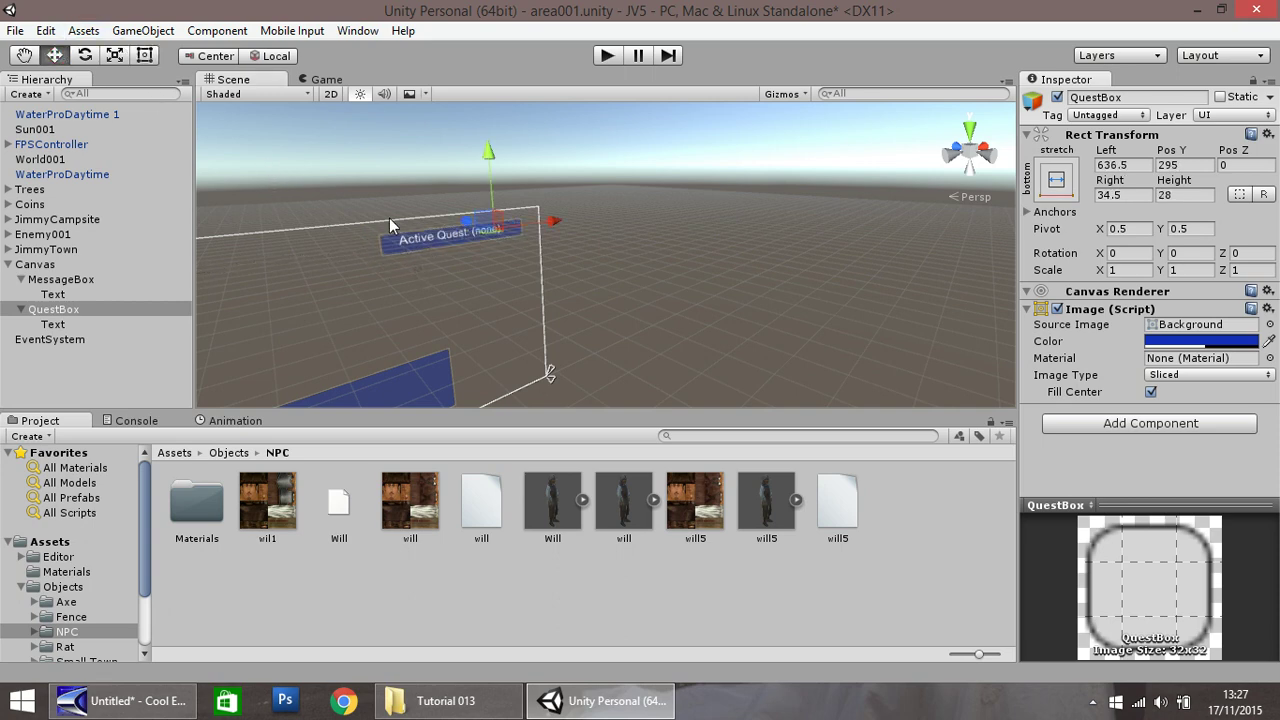
left_click(53, 324)
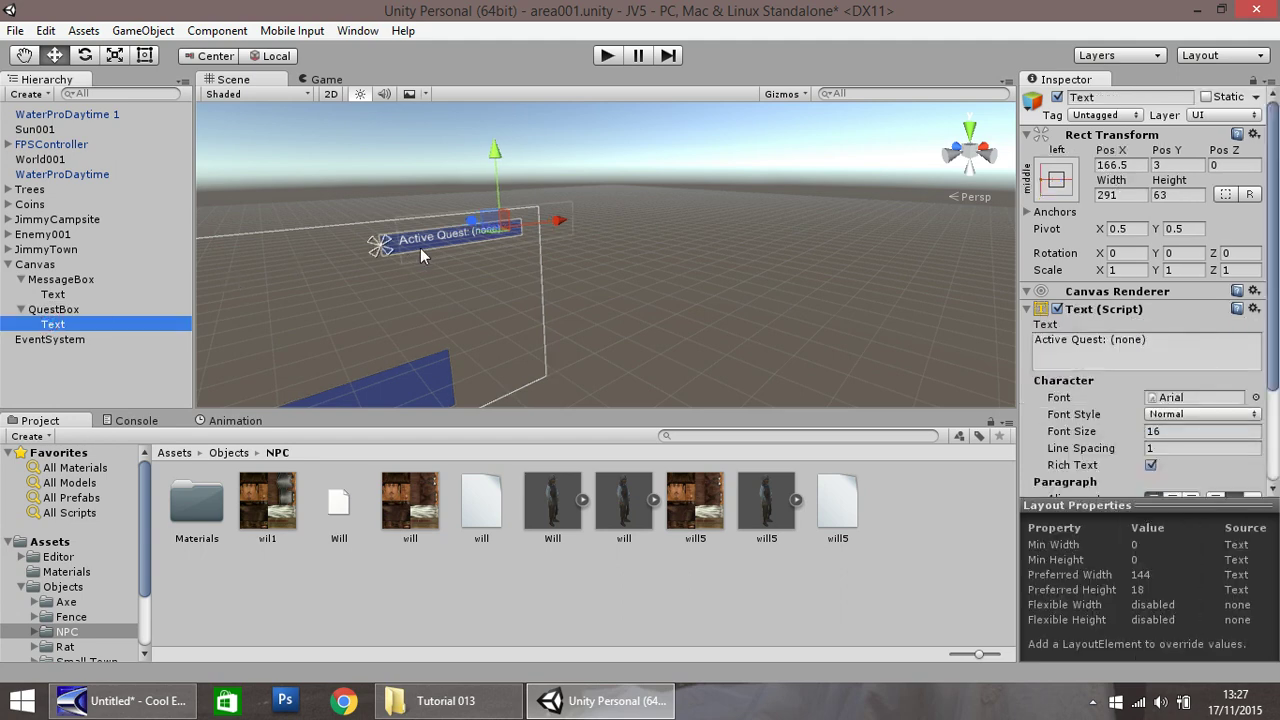
left_click(557, 226)
left_click_drag(556, 226, 554, 228)
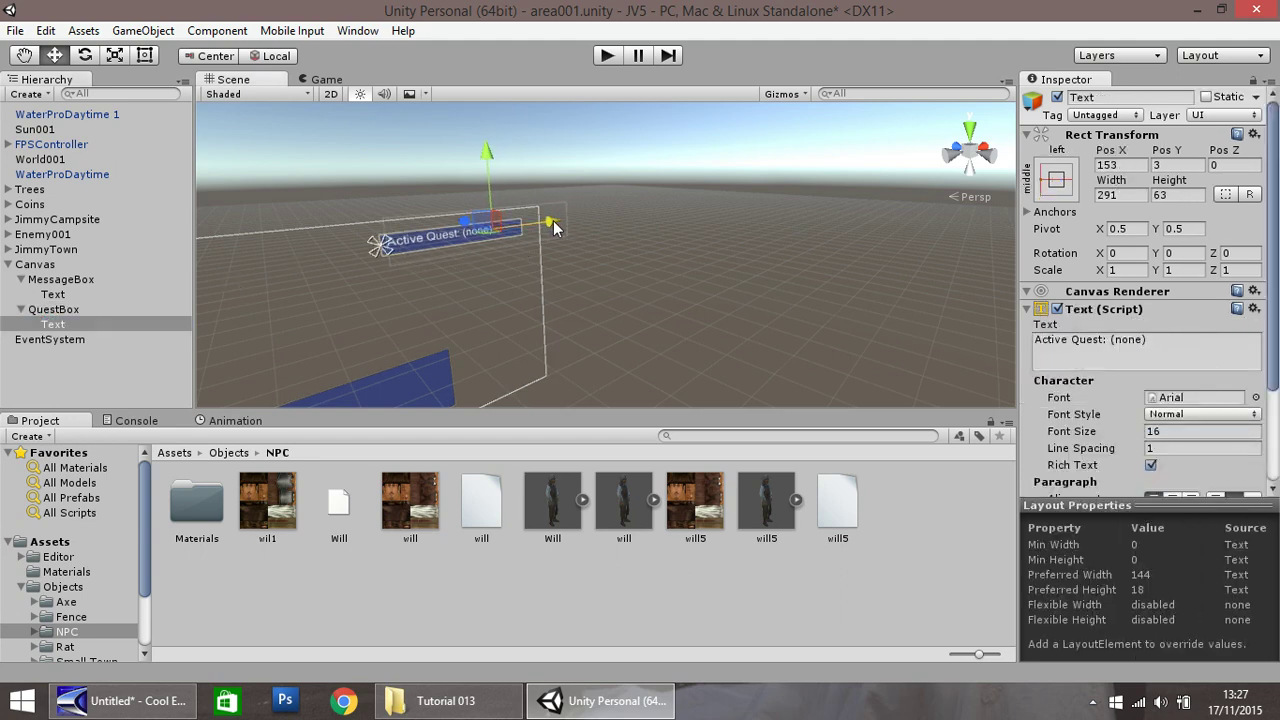
left_click(607, 55)
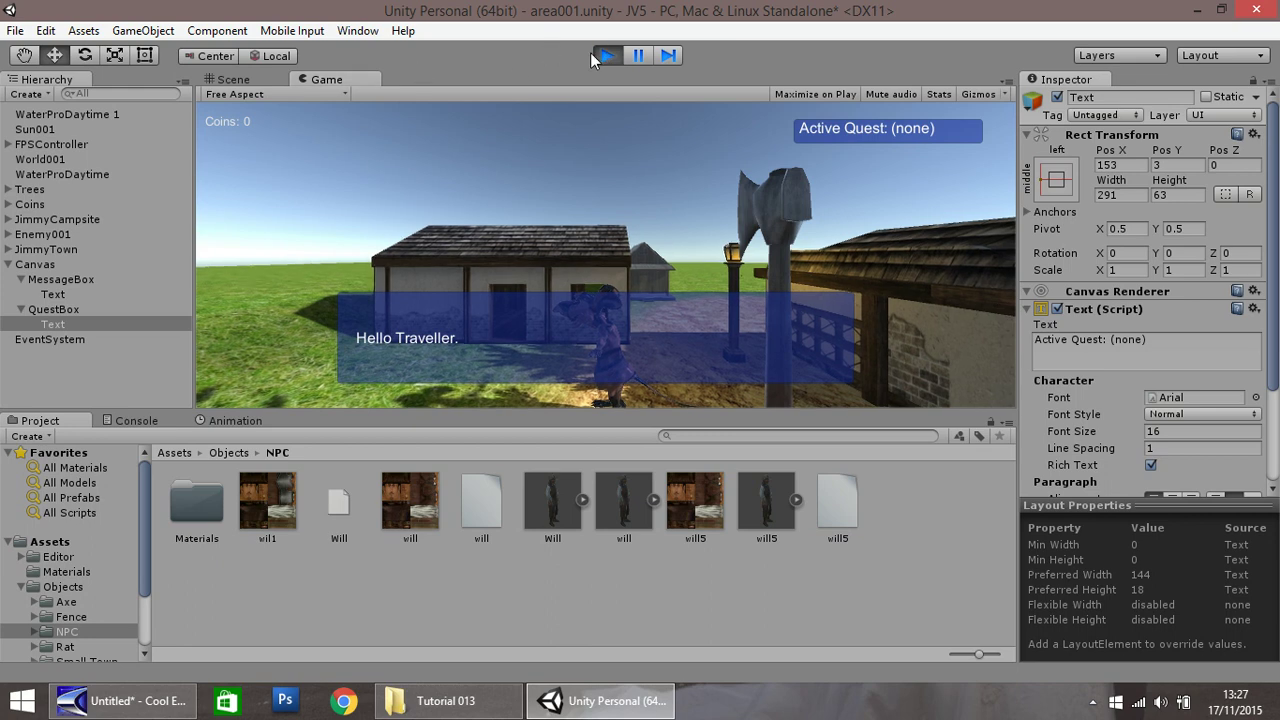
left_click(606, 55)
Lower the QuestBox's Text object to Pos Y 0 and play test the scene again.
left_click_drag(491, 151, 488, 155)
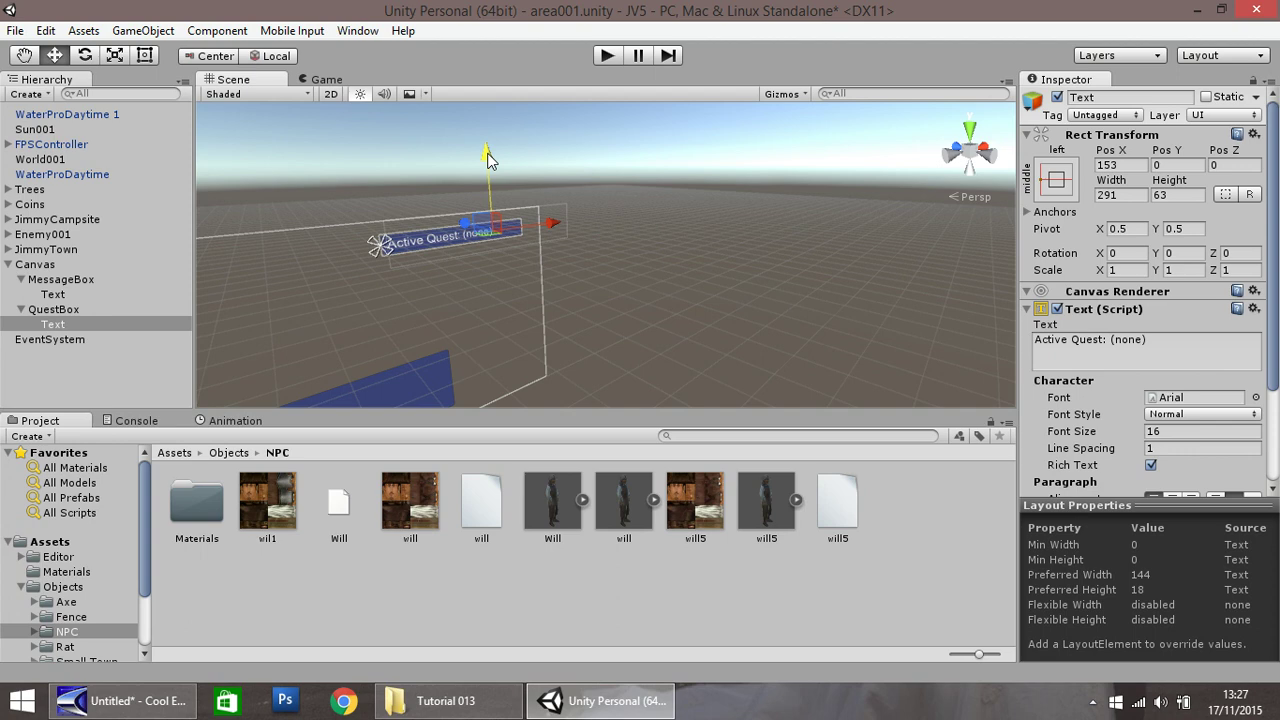
left_click(608, 56)
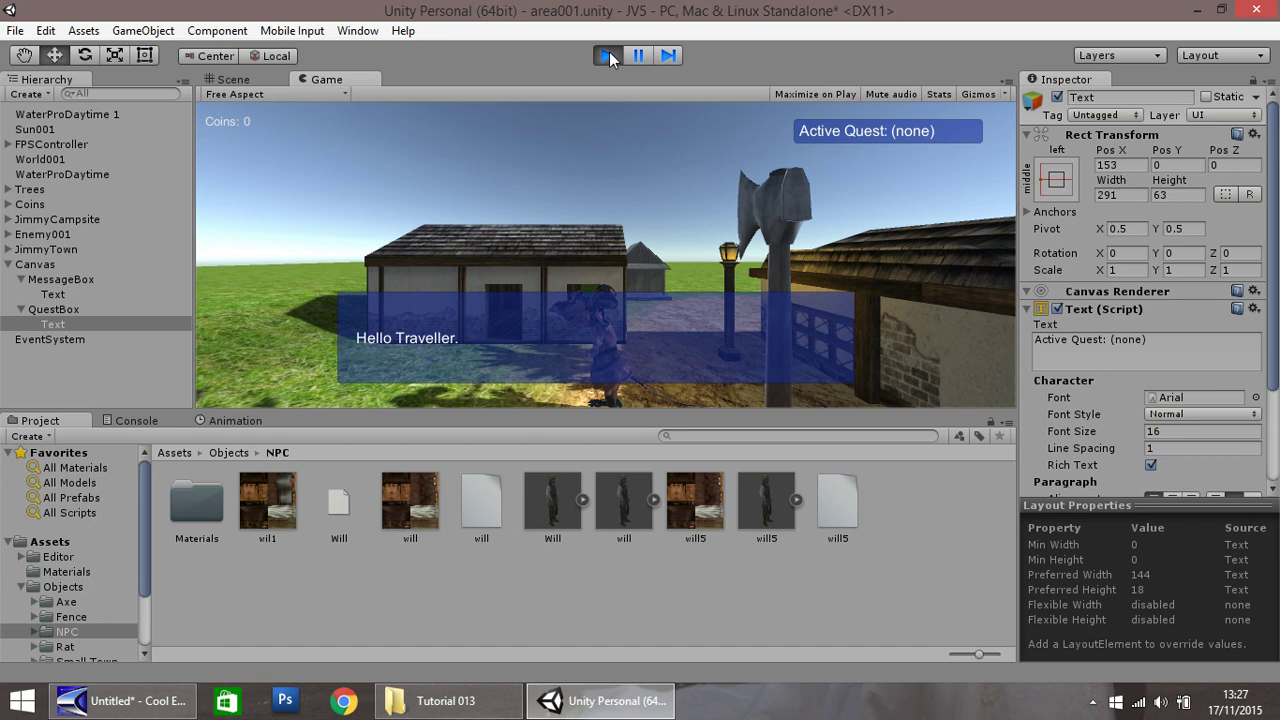
left_click(608, 56)
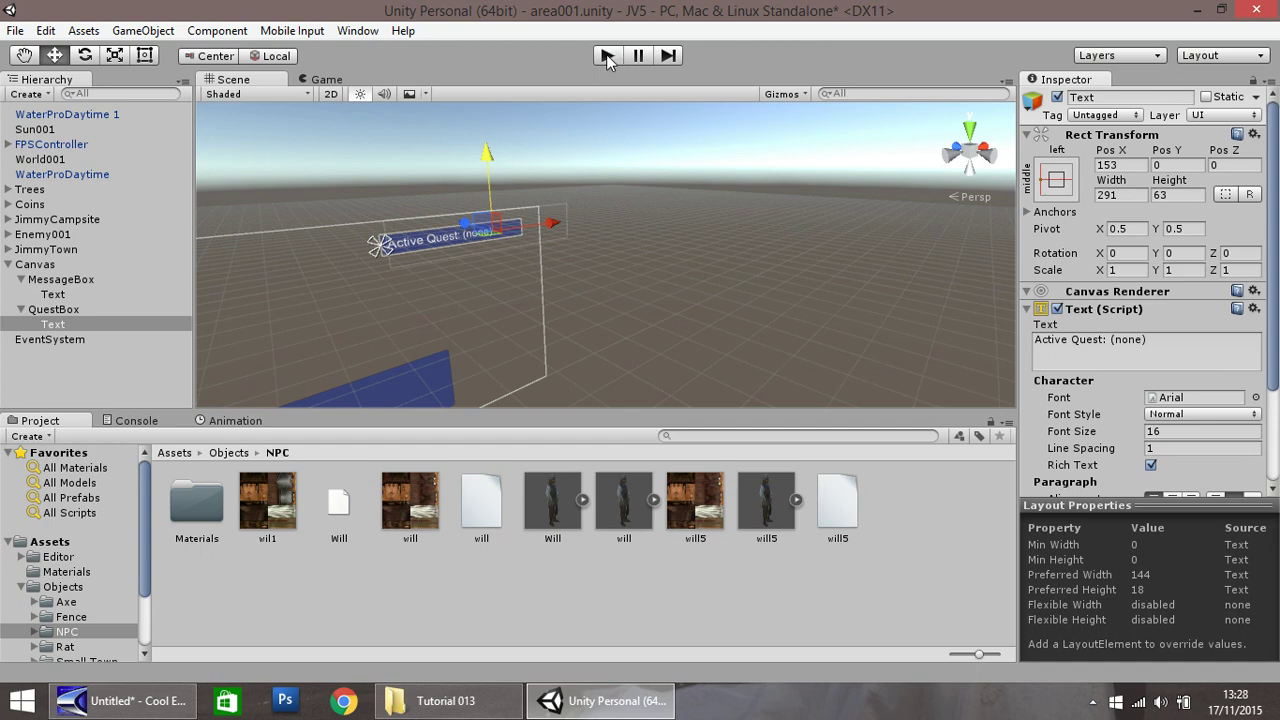
Expand JimmyTown and examine the Will NPC inside the house, followed by the whole Canvas in the Scene view.
left_click(9, 250)
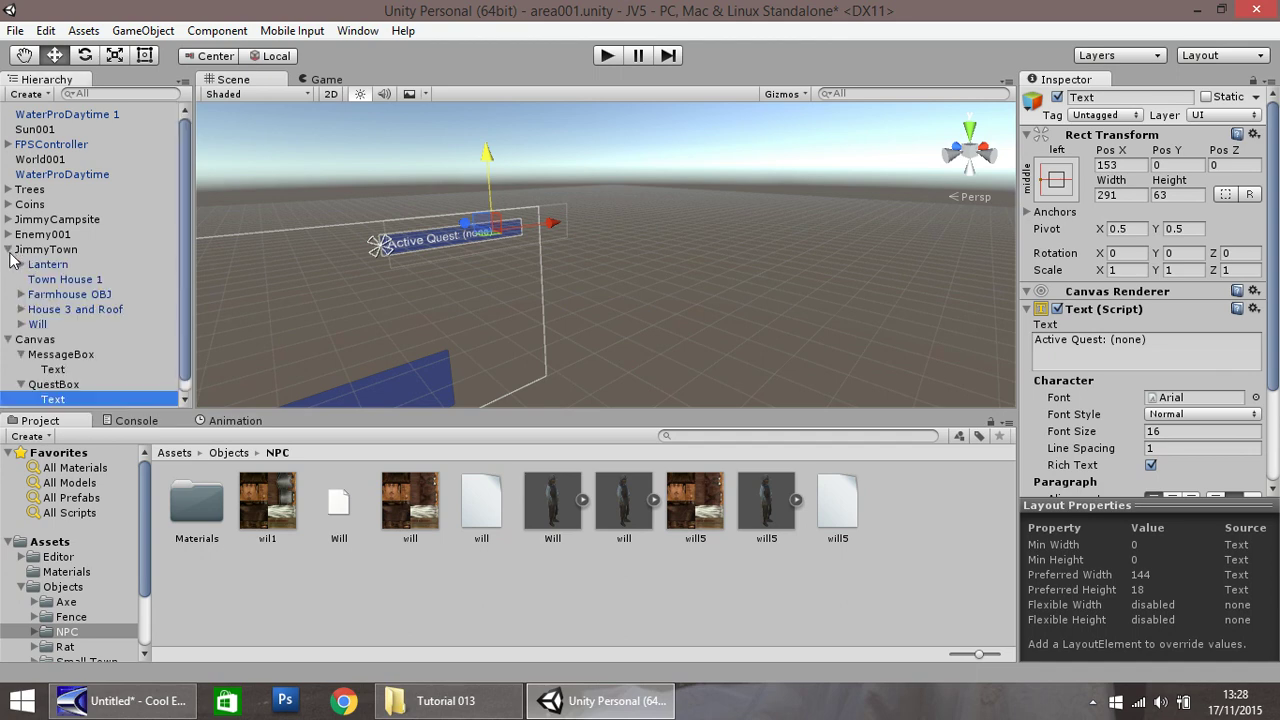
double_click(37, 324)
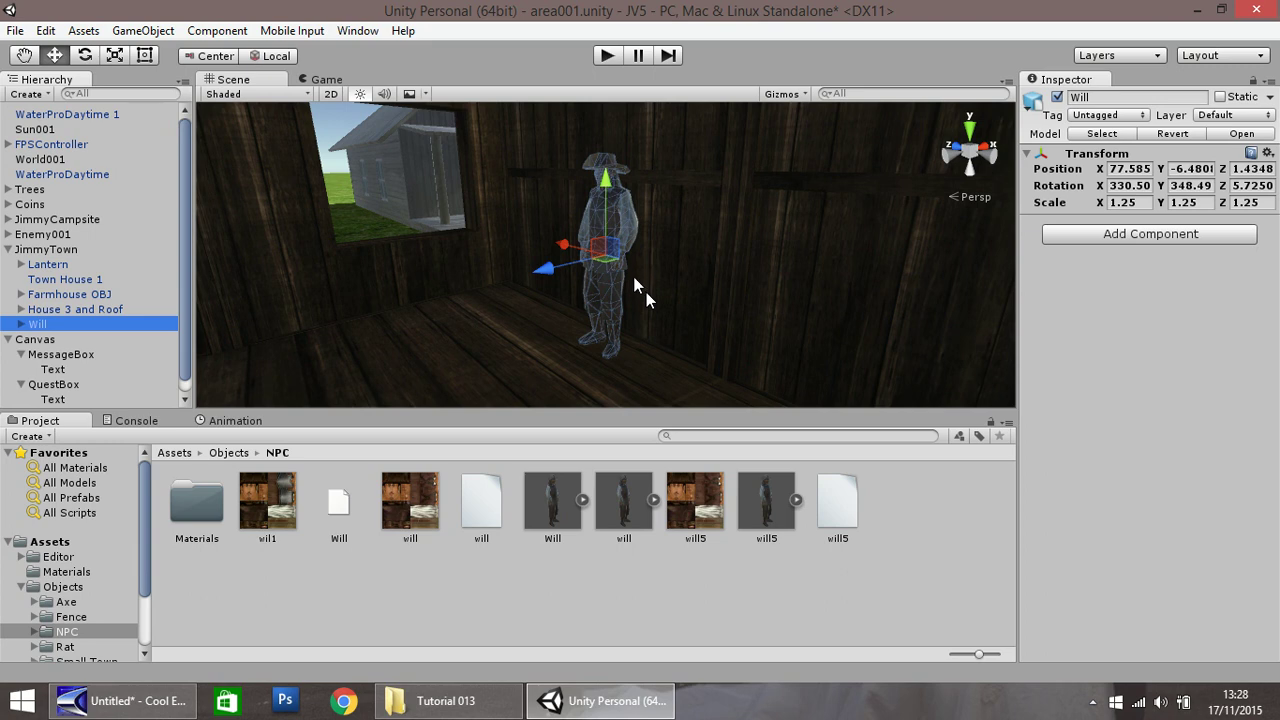
double_click(35, 339)
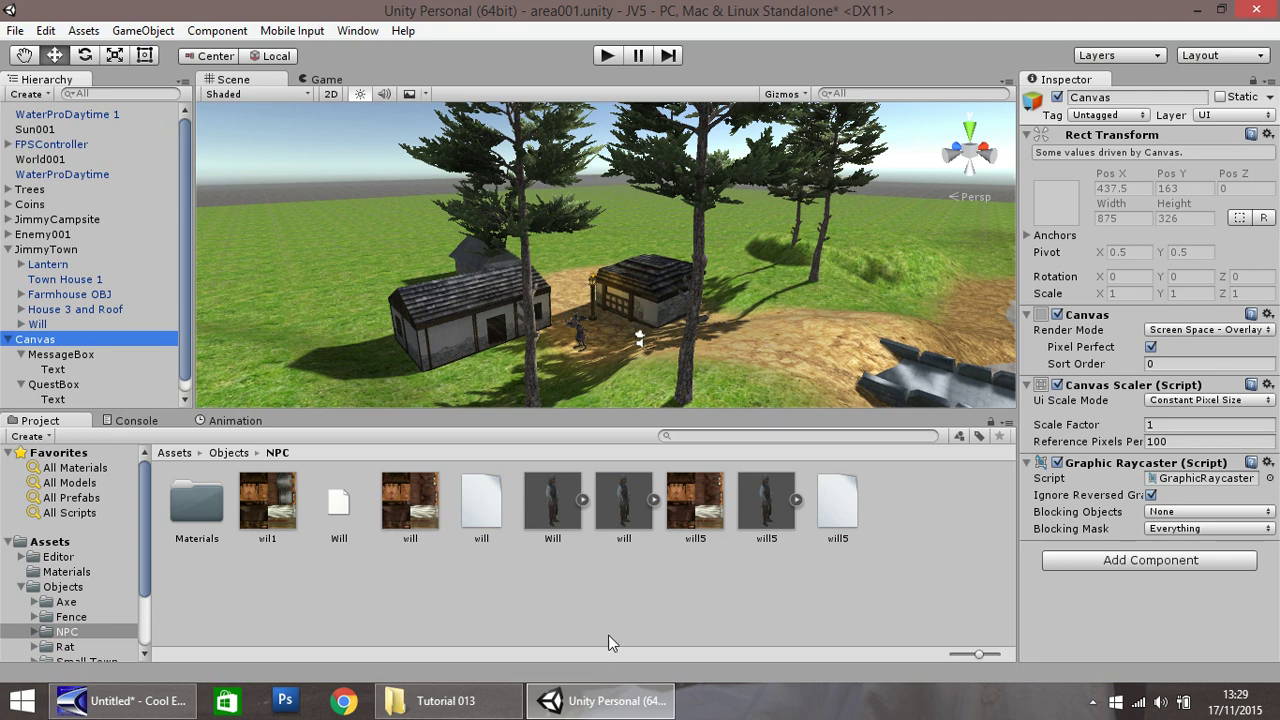
key("f")
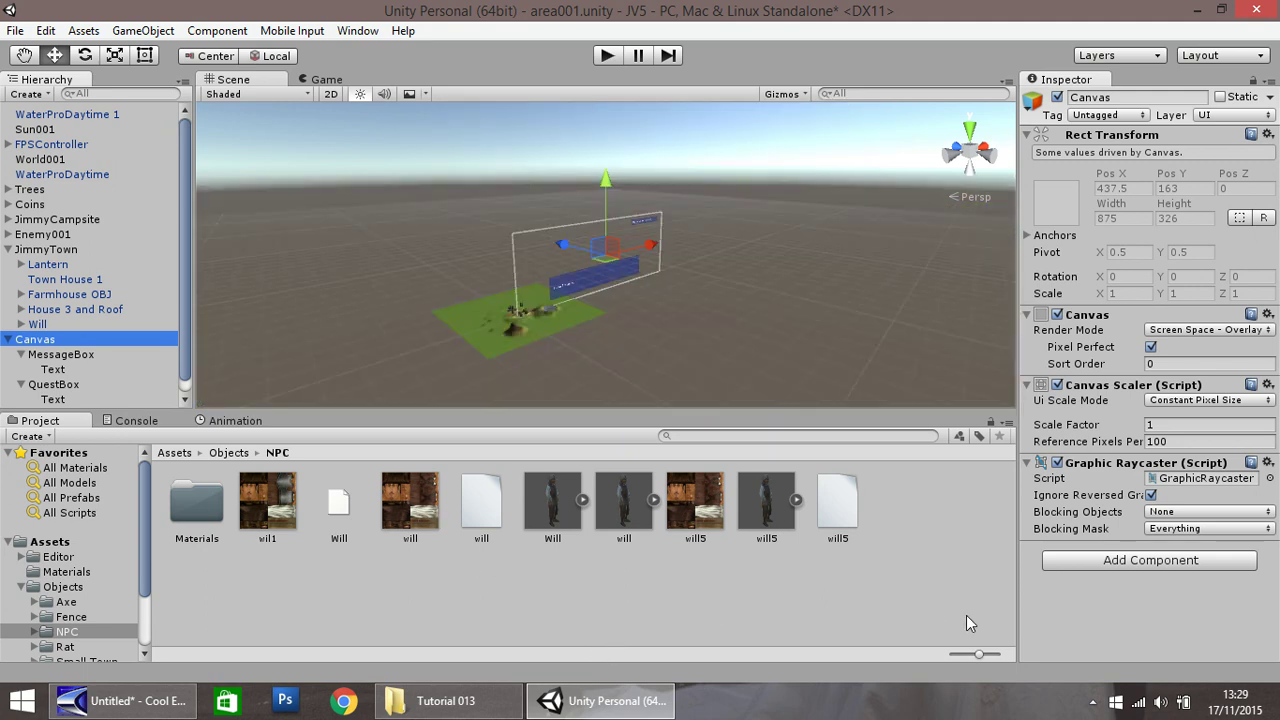